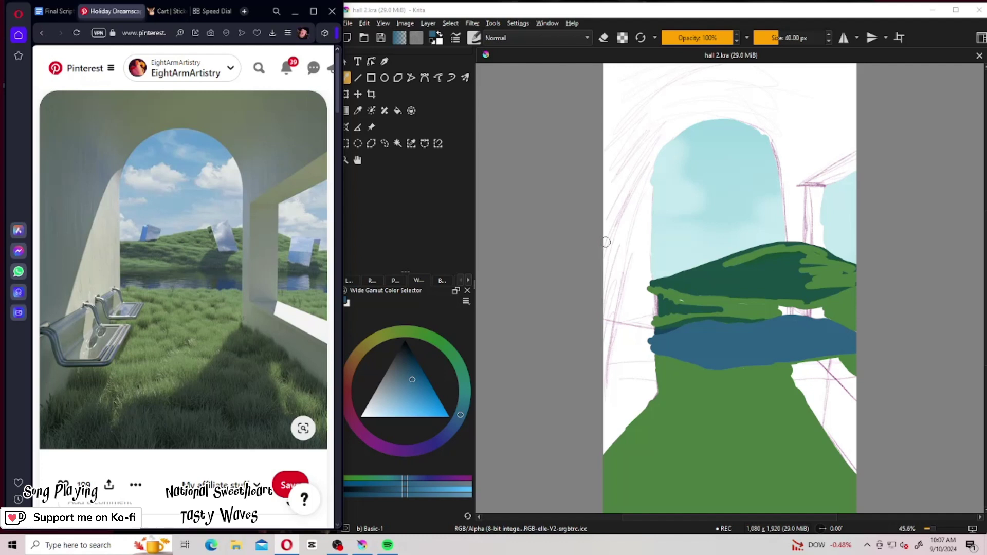
# Add a new paint layer above the landscape layers and set the foreground color to pale mint #d6f2ee.
pyautogui.click(349, 280)
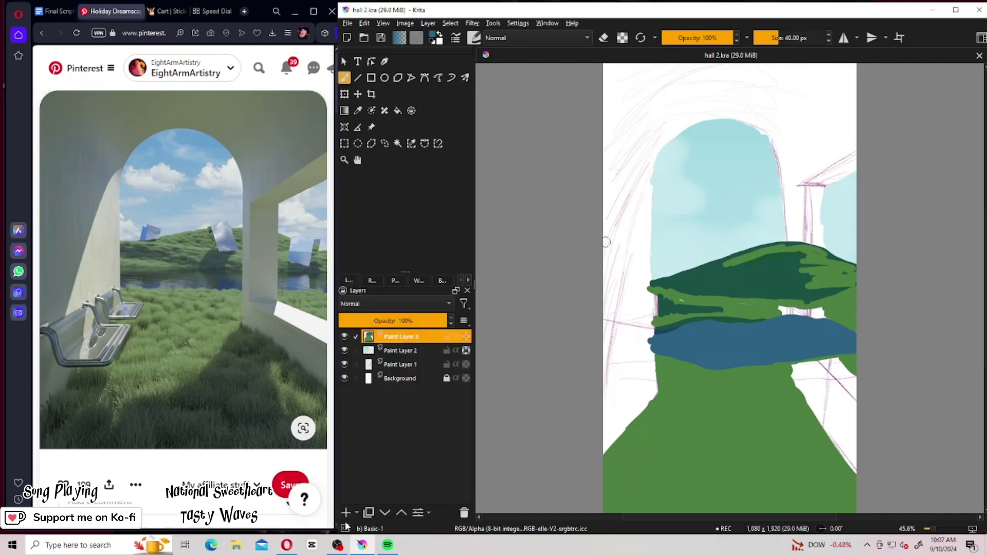
pyautogui.click(345, 512)
pyautogui.click(419, 281)
pyautogui.click(395, 281)
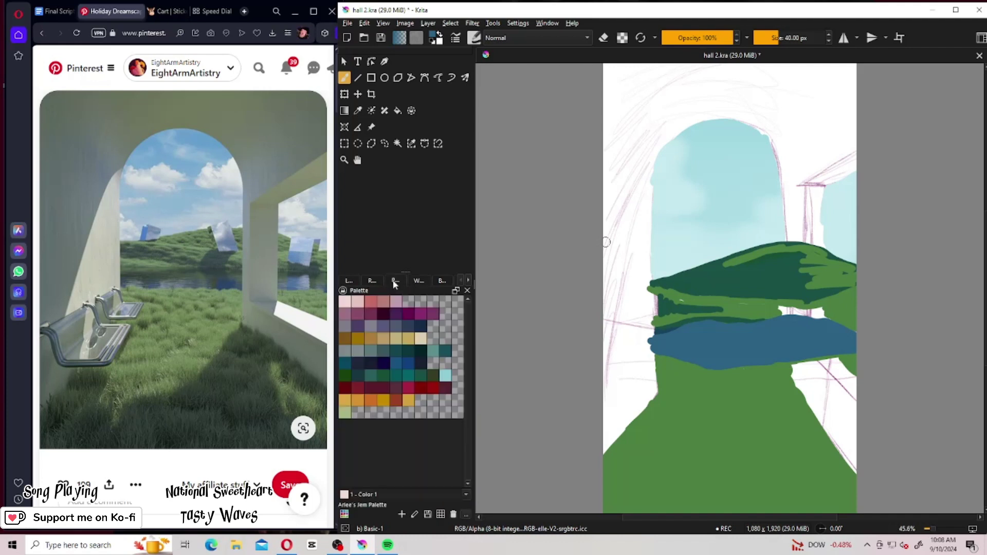
pyautogui.click(344, 302)
pyautogui.click(435, 37)
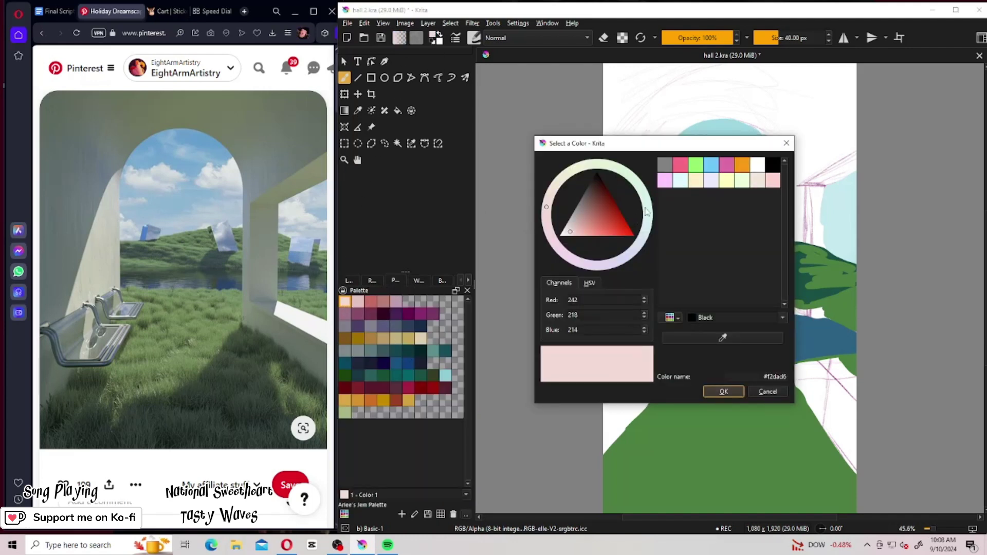
pyautogui.click(647, 208)
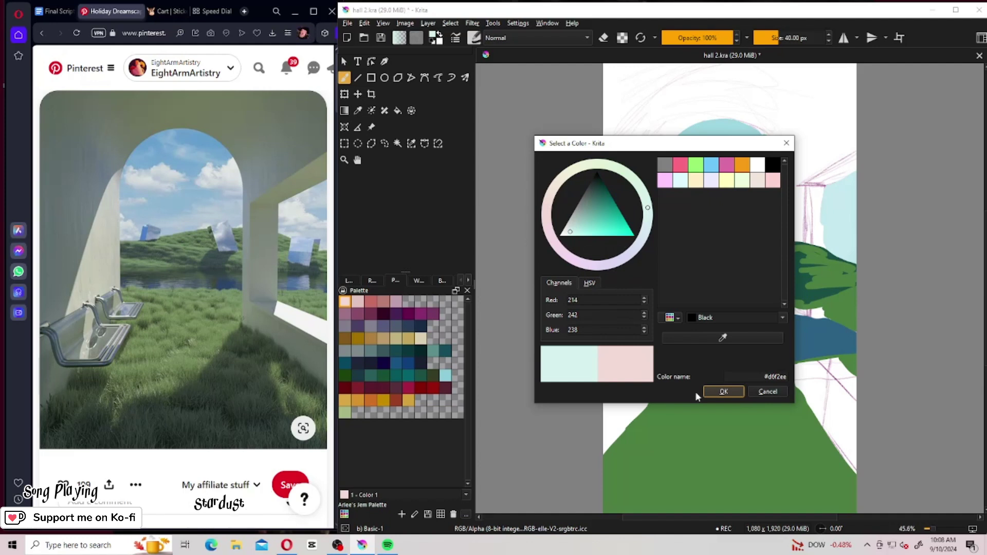
pyautogui.click(723, 391)
# Paint the left wall solid mint, from the arch's left edge and the grass border out to the canvas edge.
pyautogui.moveTo(667, 134); pyautogui.dragTo(637, 169)
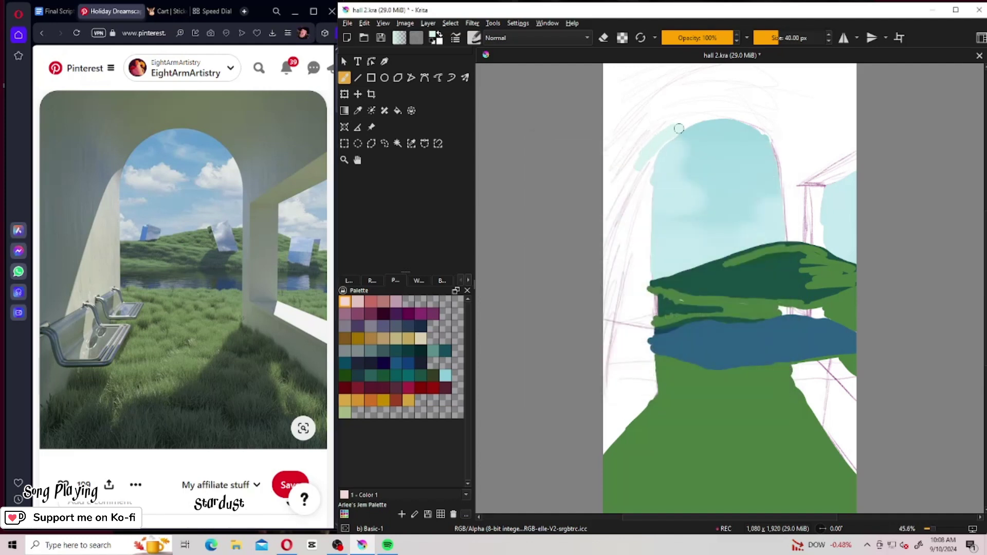
pyautogui.moveTo(677, 129)
pyautogui.mouseDown()
pyautogui.moveTo(646, 170)
pyautogui.moveTo(651, 161)
pyautogui.moveTo(648, 273)
pyautogui.moveTo(643, 236)
pyautogui.moveTo(651, 380)
pyautogui.moveTo(648, 306)
pyautogui.moveTo(654, 324)
pyautogui.mouseUp()
pyautogui.moveTo(654, 369); pyautogui.dragTo(656, 394)
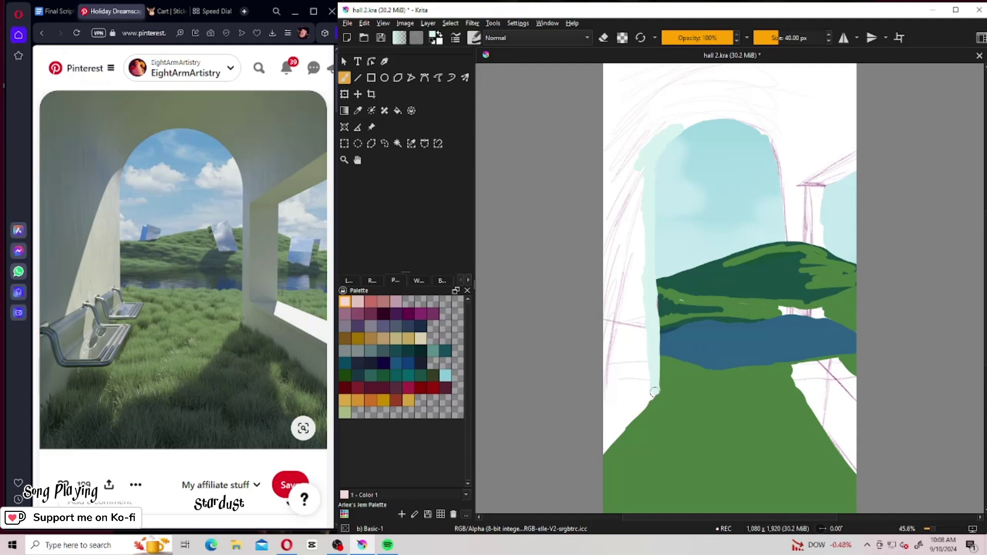
pyautogui.moveTo(657, 389); pyautogui.dragTo(604, 452)
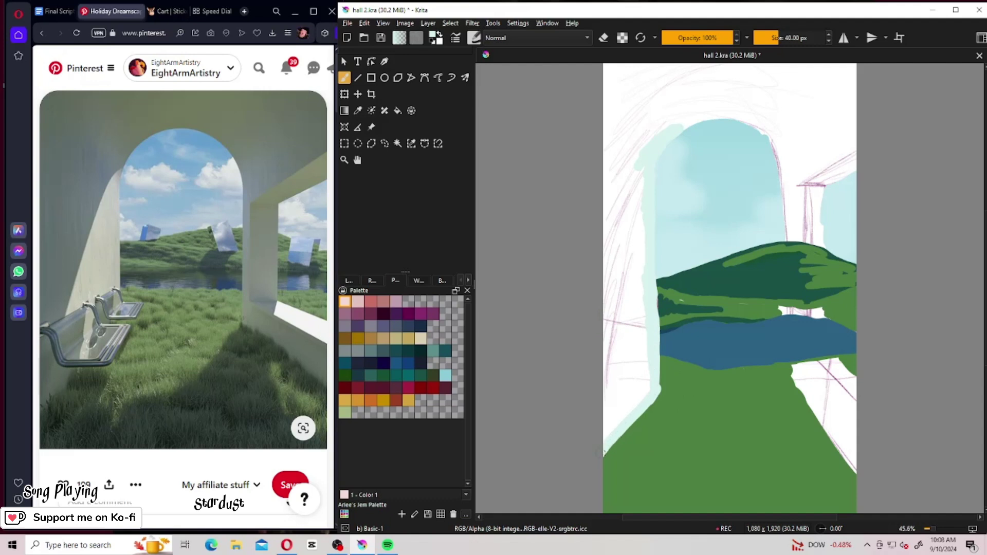
pyautogui.moveTo(649, 395)
pyautogui.mouseDown()
pyautogui.moveTo(655, 382)
pyautogui.moveTo(627, 420)
pyautogui.mouseUp()
pyautogui.moveTo(626, 165)
pyautogui.mouseDown()
pyautogui.moveTo(674, 125)
pyautogui.moveTo(638, 137)
pyautogui.moveTo(614, 65)
pyautogui.mouseUp()
pyautogui.moveTo(601, 142)
pyautogui.mouseDown()
pyautogui.moveTo(616, 219)
pyautogui.moveTo(637, 281)
pyautogui.moveTo(641, 259)
pyautogui.moveTo(642, 226)
pyautogui.moveTo(611, 272)
pyautogui.moveTo(604, 316)
pyautogui.moveTo(609, 323)
pyautogui.moveTo(625, 266)
pyautogui.moveTo(647, 392)
pyautogui.moveTo(605, 438)
pyautogui.moveTo(642, 361)
pyautogui.moveTo(584, 429)
pyautogui.moveTo(622, 320)
pyautogui.mouseUp()
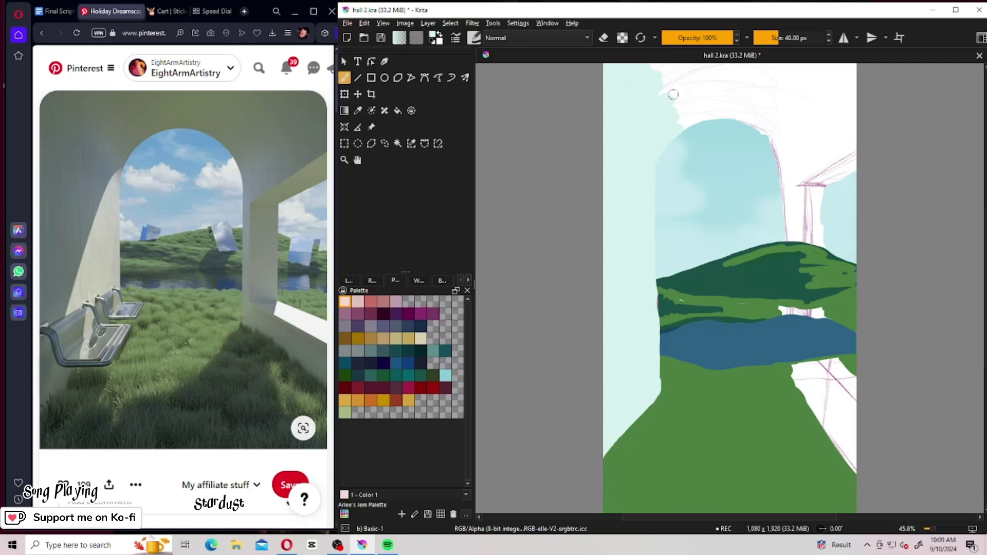
# Paint mint around the arch's curve, down its right side and along the grass edge, and fill the ceiling above.
pyautogui.moveTo(678, 129)
pyautogui.mouseDown()
pyautogui.moveTo(658, 156)
pyautogui.moveTo(652, 200)
pyautogui.mouseUp()
pyautogui.moveTo(690, 124)
pyautogui.mouseDown()
pyautogui.moveTo(673, 132)
pyautogui.moveTo(734, 120)
pyautogui.moveTo(775, 151)
pyautogui.moveTo(760, 132)
pyautogui.moveTo(782, 193)
pyautogui.moveTo(775, 155)
pyautogui.moveTo(764, 217)
pyautogui.mouseUp()
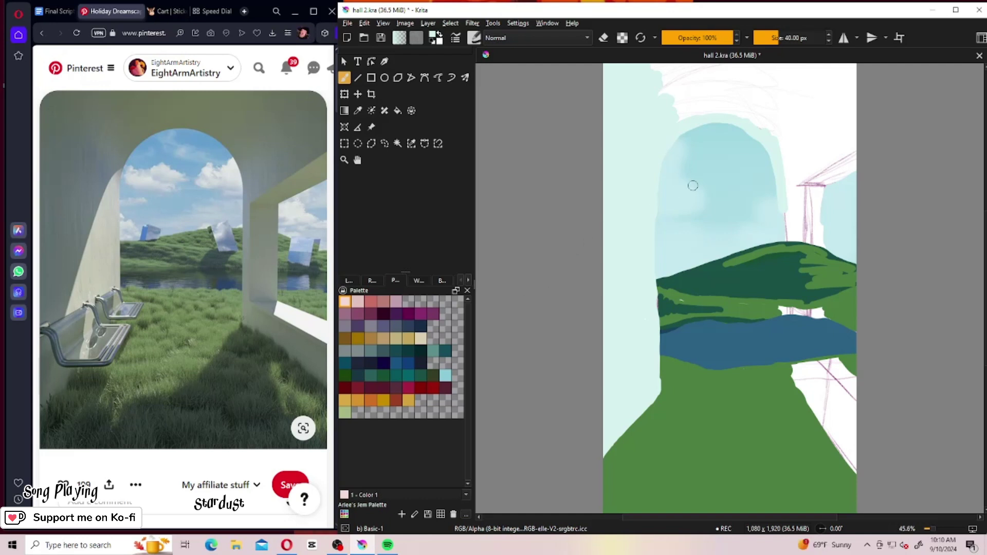
pyautogui.moveTo(785, 239)
pyautogui.mouseDown()
pyautogui.moveTo(786, 201)
pyautogui.moveTo(787, 323)
pyautogui.mouseUp()
pyautogui.moveTo(785, 211)
pyautogui.mouseDown()
pyautogui.moveTo(781, 359)
pyautogui.moveTo(797, 384)
pyautogui.moveTo(780, 370)
pyautogui.moveTo(854, 486)
pyautogui.mouseUp()
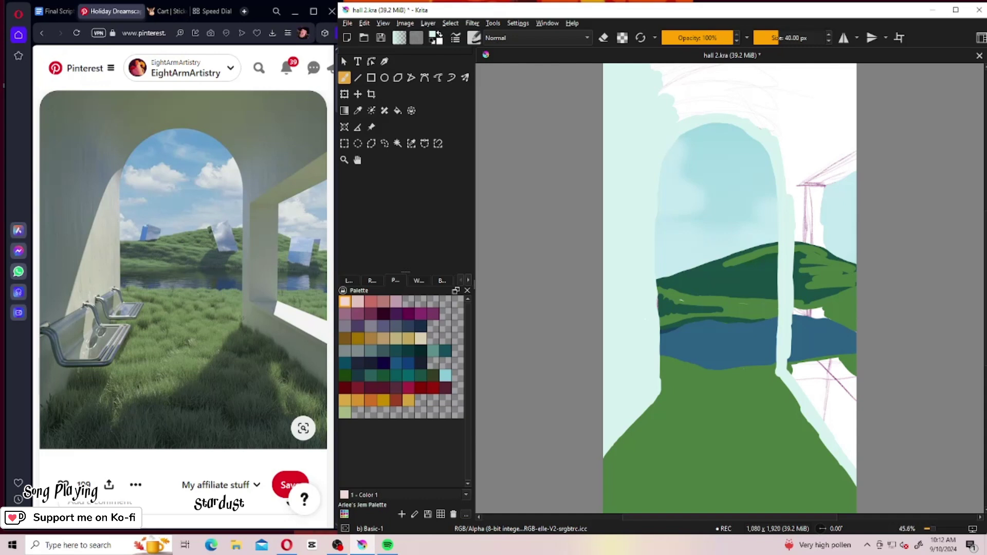
pyautogui.moveTo(707, 117)
pyautogui.mouseDown()
pyautogui.moveTo(669, 119)
pyautogui.moveTo(715, 92)
pyautogui.moveTo(639, 87)
pyautogui.moveTo(711, 73)
pyautogui.moveTo(663, 66)
pyautogui.moveTo(853, 64)
pyautogui.moveTo(720, 72)
pyautogui.moveTo(739, 81)
pyautogui.moveTo(711, 88)
pyautogui.moveTo(798, 90)
pyautogui.moveTo(702, 110)
pyautogui.moveTo(762, 117)
pyautogui.moveTo(750, 124)
pyautogui.moveTo(782, 143)
pyautogui.moveTo(776, 105)
pyautogui.moveTo(802, 103)
pyautogui.moveTo(794, 93)
pyautogui.moveTo(825, 96)
pyautogui.moveTo(812, 92)
pyautogui.moveTo(854, 77)
pyautogui.moveTo(845, 73)
pyautogui.moveTo(839, 84)
pyautogui.moveTo(866, 81)
pyautogui.moveTo(819, 125)
pyautogui.moveTo(854, 123)
pyautogui.moveTo(802, 159)
pyautogui.moveTo(848, 145)
pyautogui.moveTo(788, 182)
pyautogui.moveTo(797, 172)
pyautogui.moveTo(786, 170)
pyautogui.moveTo(828, 129)
pyautogui.moveTo(795, 144)
pyautogui.moveTo(802, 112)
pyautogui.mouseUp()
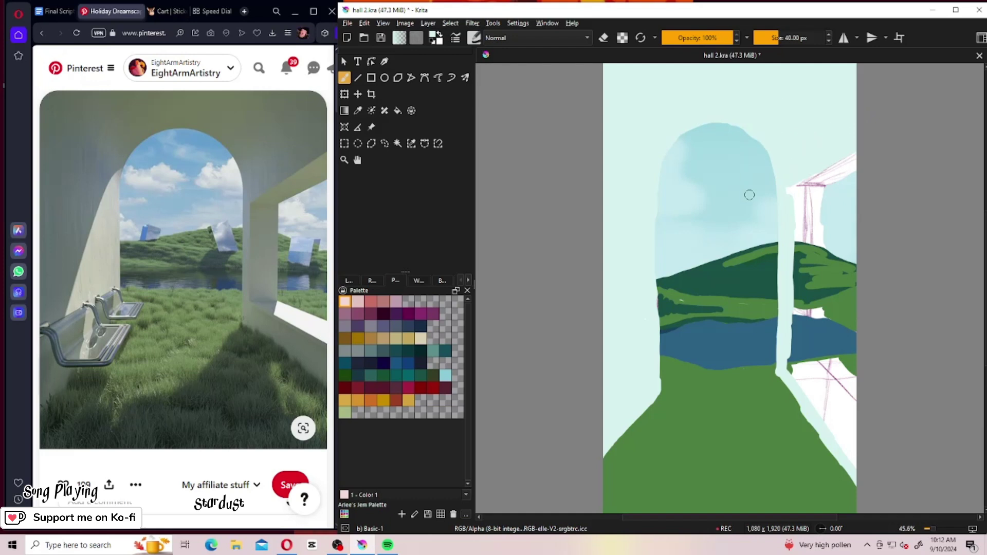
# Widen the wall between the arch and the side window and fill the lower right wall along the grass in mint.
pyautogui.moveTo(800, 181); pyautogui.dragTo(795, 227)
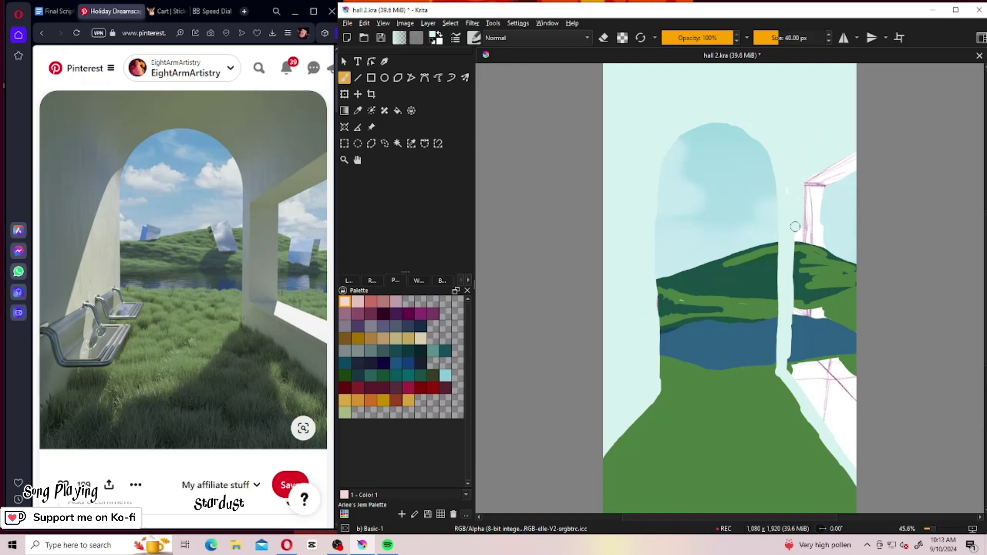
pyautogui.moveTo(799, 178)
pyautogui.mouseDown()
pyautogui.moveTo(791, 295)
pyautogui.moveTo(791, 244)
pyautogui.moveTo(782, 288)
pyautogui.moveTo(793, 270)
pyautogui.moveTo(787, 296)
pyautogui.moveTo(800, 364)
pyautogui.moveTo(827, 399)
pyautogui.moveTo(796, 359)
pyautogui.moveTo(836, 410)
pyautogui.moveTo(785, 352)
pyautogui.moveTo(827, 421)
pyautogui.mouseUp()
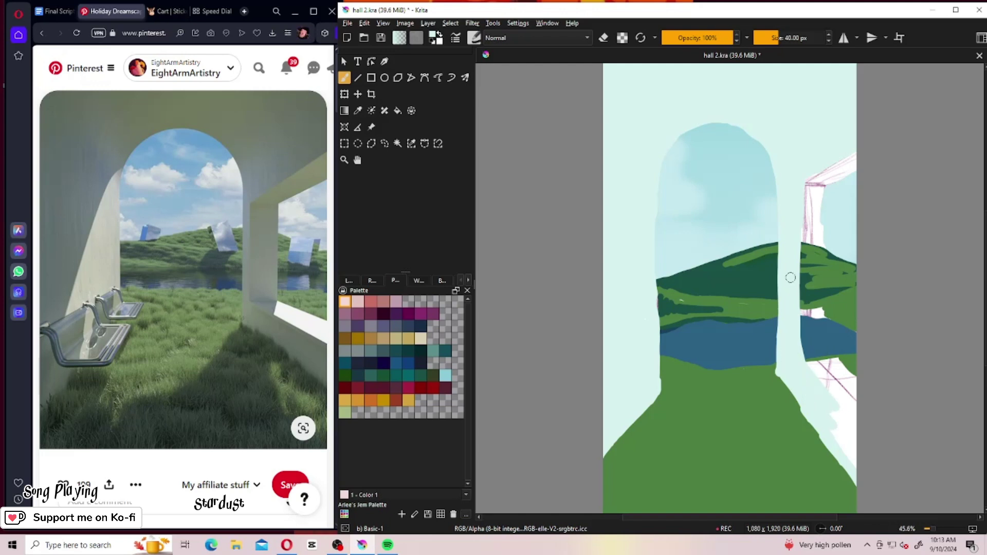
pyautogui.moveTo(808, 384); pyautogui.dragTo(852, 434)
pyautogui.moveTo(800, 347)
pyautogui.mouseDown()
pyautogui.moveTo(844, 408)
pyautogui.moveTo(846, 423)
pyautogui.moveTo(827, 413)
pyautogui.moveTo(853, 468)
pyautogui.mouseUp()
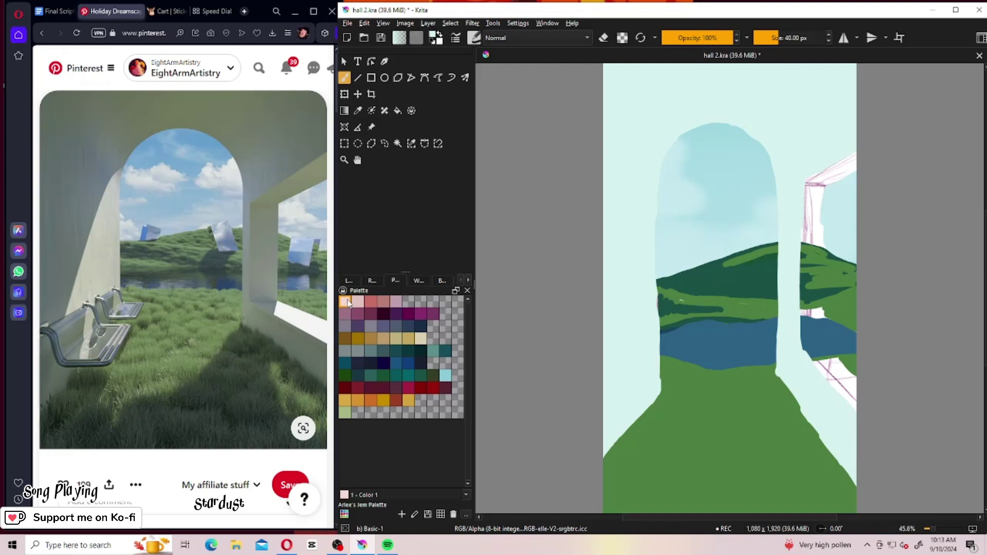
pyautogui.click(659, 172)
pyautogui.moveTo(659, 166); pyautogui.dragTo(605, 349)
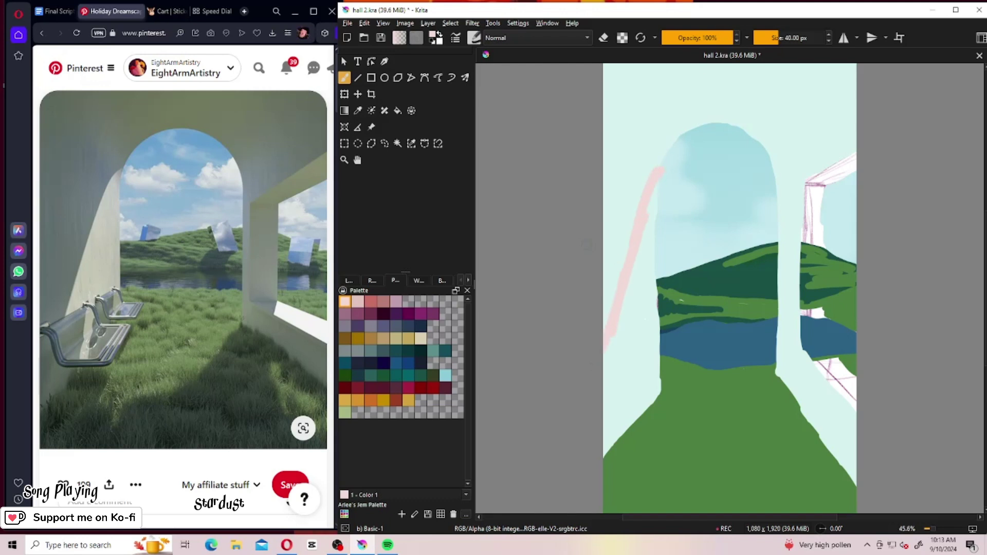
pyautogui.hotkey('ctrl', 'z')
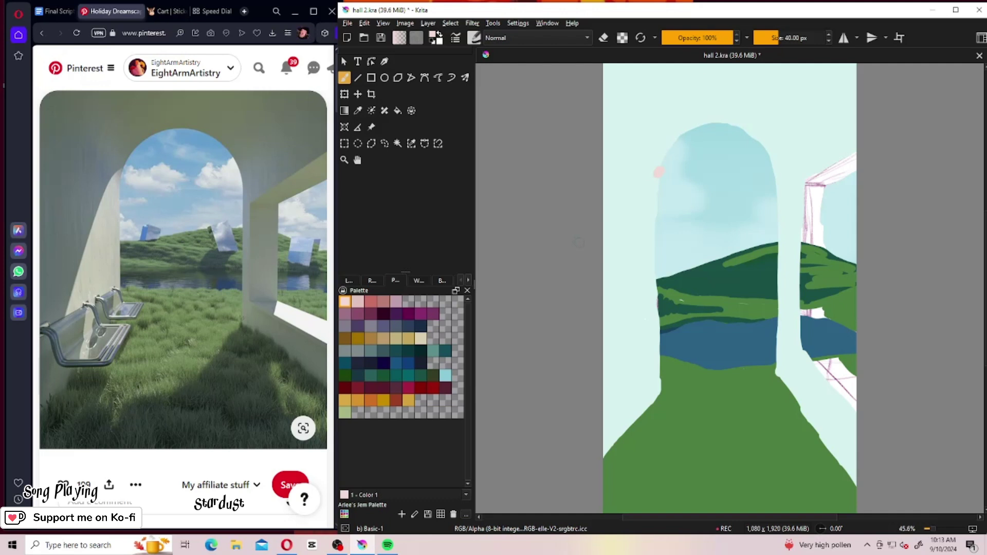
pyautogui.hotkey('ctrl', 'z')
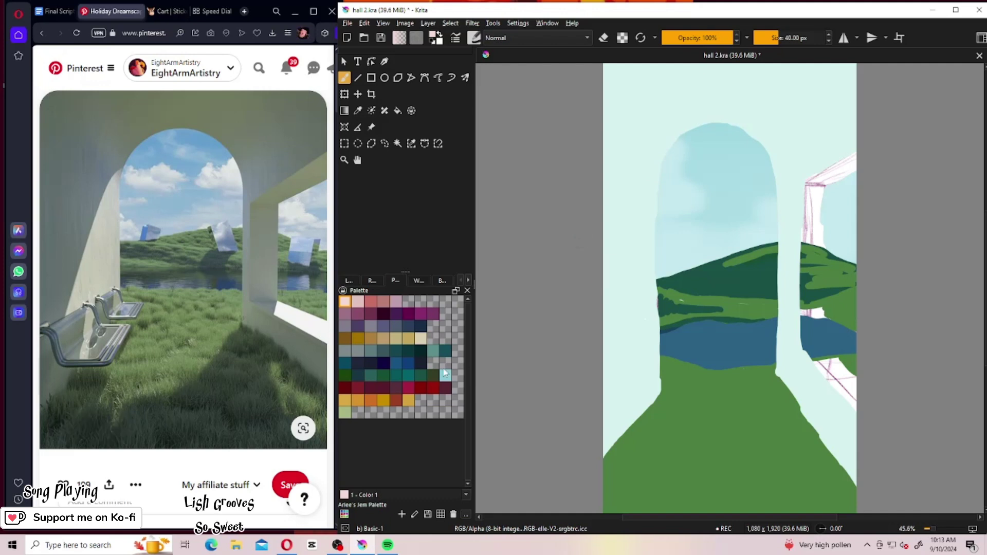
pyautogui.click(422, 338)
pyautogui.click(474, 38)
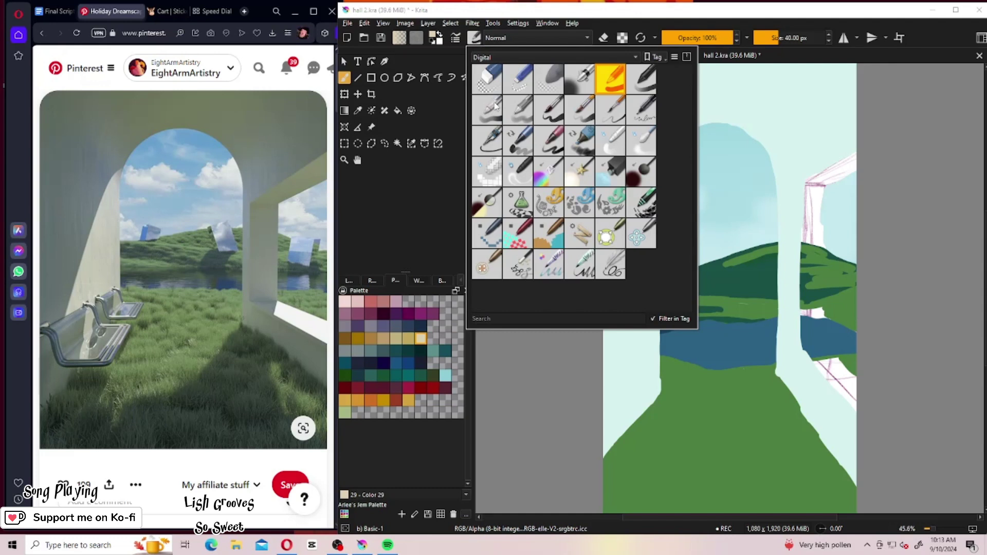
pyautogui.click(424, 261)
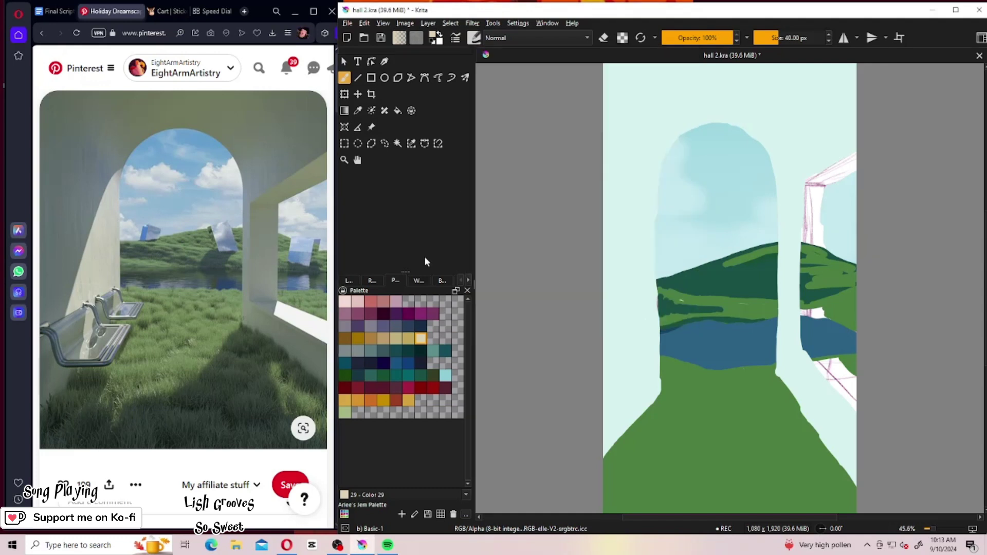
pyautogui.click(372, 281)
pyautogui.click(440, 281)
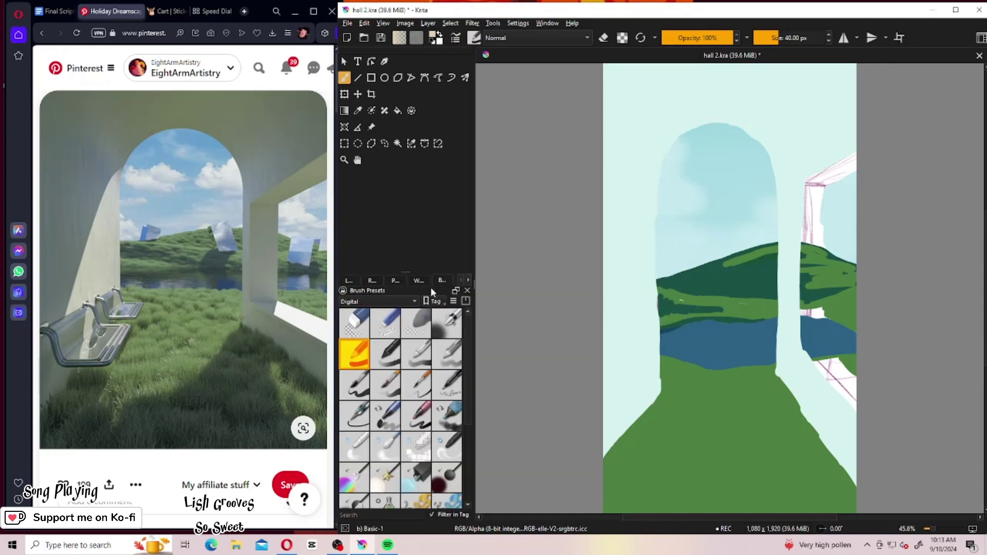
# Return to the pale mint color and paint the side window's upper edge and left frame solid down to the sill.
pyautogui.click(419, 281)
pyautogui.click(348, 505)
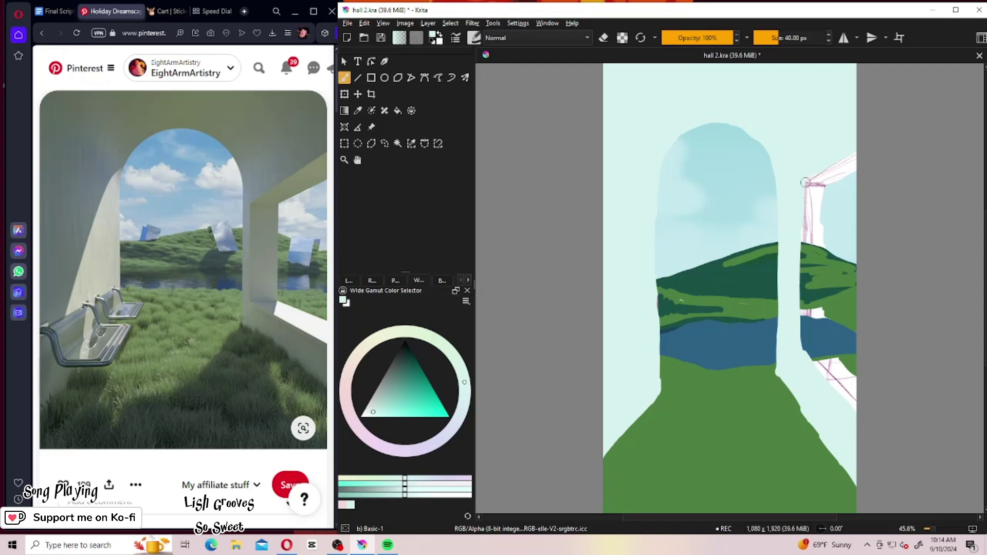
pyautogui.moveTo(808, 182)
pyautogui.mouseDown()
pyautogui.moveTo(835, 187)
pyautogui.moveTo(823, 189)
pyautogui.moveTo(867, 151)
pyautogui.moveTo(805, 187)
pyautogui.moveTo(819, 189)
pyautogui.moveTo(813, 215)
pyautogui.moveTo(820, 190)
pyautogui.moveTo(812, 268)
pyautogui.moveTo(810, 240)
pyautogui.moveTo(816, 280)
pyautogui.mouseUp()
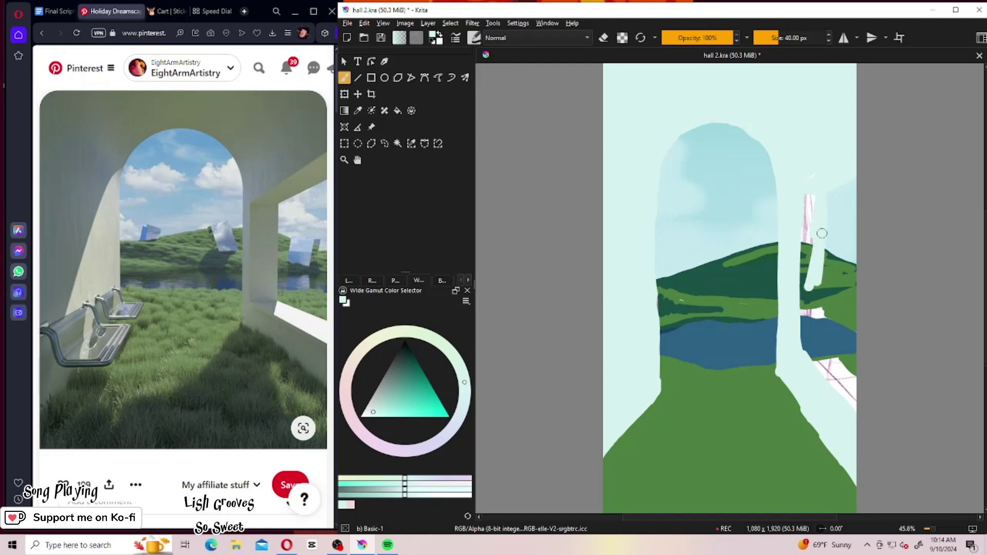
pyautogui.moveTo(820, 241); pyautogui.dragTo(816, 312)
pyautogui.moveTo(819, 268); pyautogui.dragTo(820, 348)
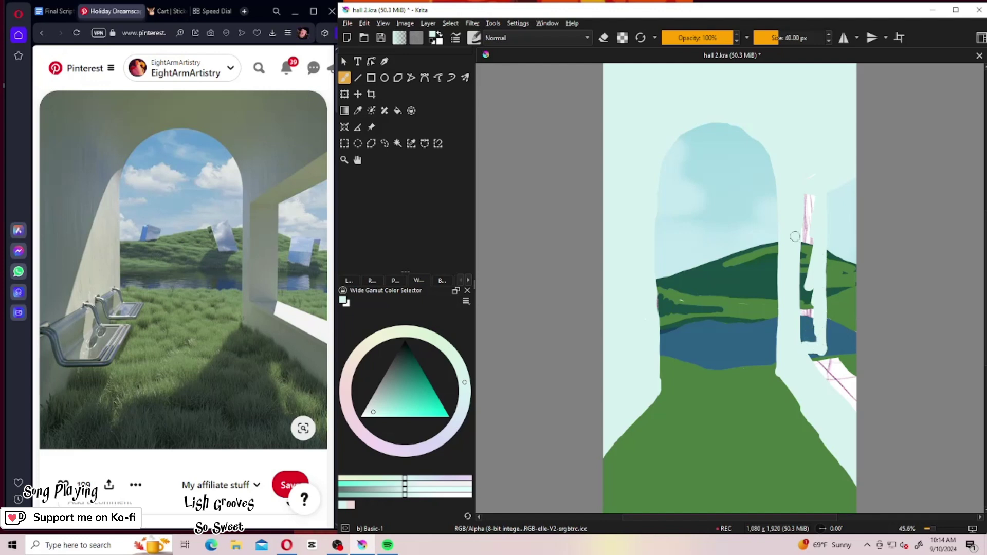
pyautogui.moveTo(814, 216)
pyautogui.mouseDown()
pyautogui.moveTo(808, 200)
pyautogui.moveTo(803, 335)
pyautogui.moveTo(815, 347)
pyautogui.mouseUp()
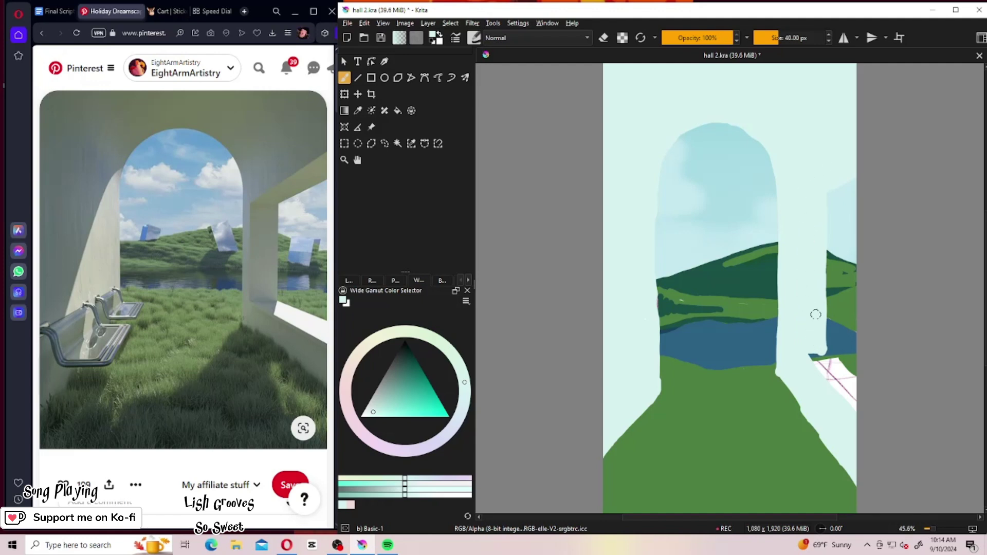
# Fill the remaining gap at the side window's sill with mint and erase the stray dab on the hill.
pyautogui.moveTo(752, 290); pyautogui.dragTo(757, 299)
pyautogui.moveTo(818, 352)
pyautogui.mouseDown()
pyautogui.moveTo(839, 379)
pyautogui.moveTo(821, 347)
pyautogui.moveTo(861, 383)
pyautogui.moveTo(823, 355)
pyautogui.moveTo(834, 379)
pyautogui.moveTo(817, 367)
pyautogui.moveTo(855, 414)
pyautogui.mouseUp()
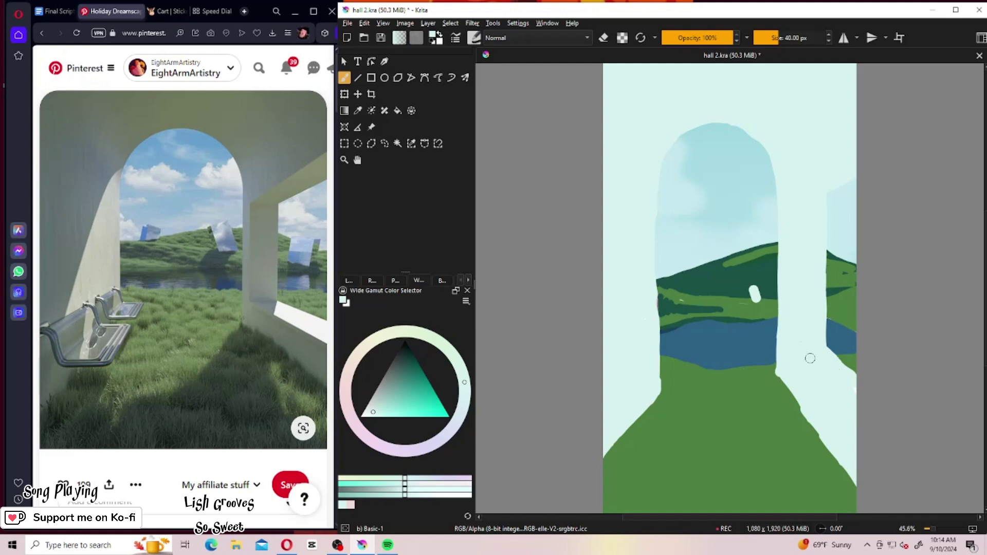
pyautogui.press('e')
pyautogui.moveTo(754, 294); pyautogui.dragTo(751, 293)
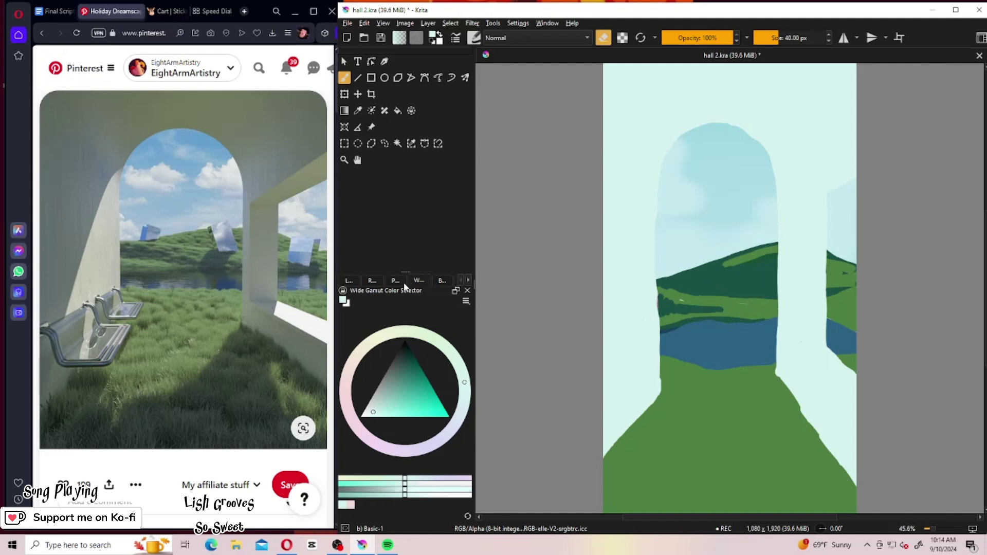
# Make Paint Layer 2 active and choose the Dry Textured Creases brush from the Paint presets.
pyautogui.click(372, 280)
pyautogui.click(349, 281)
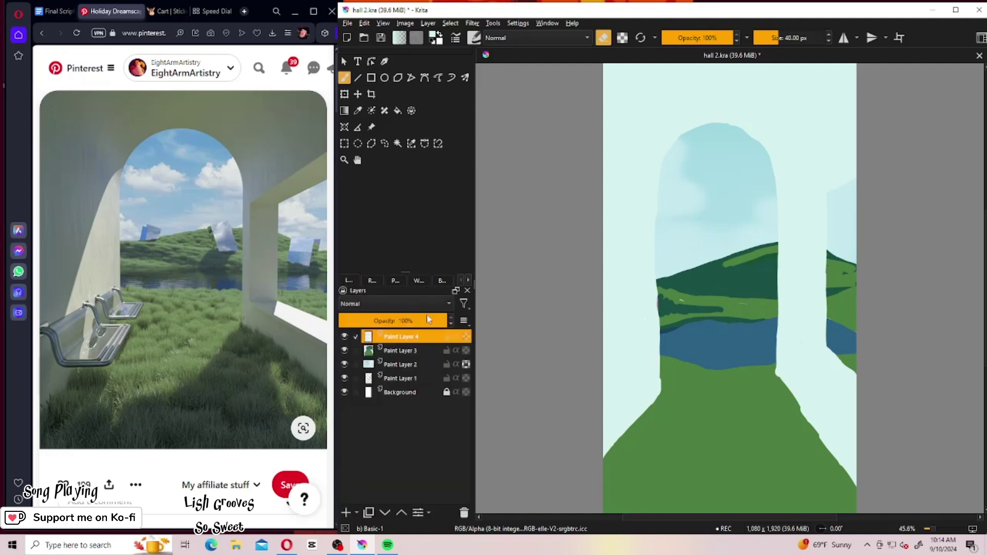
pyautogui.scroll(2, 518, 114)
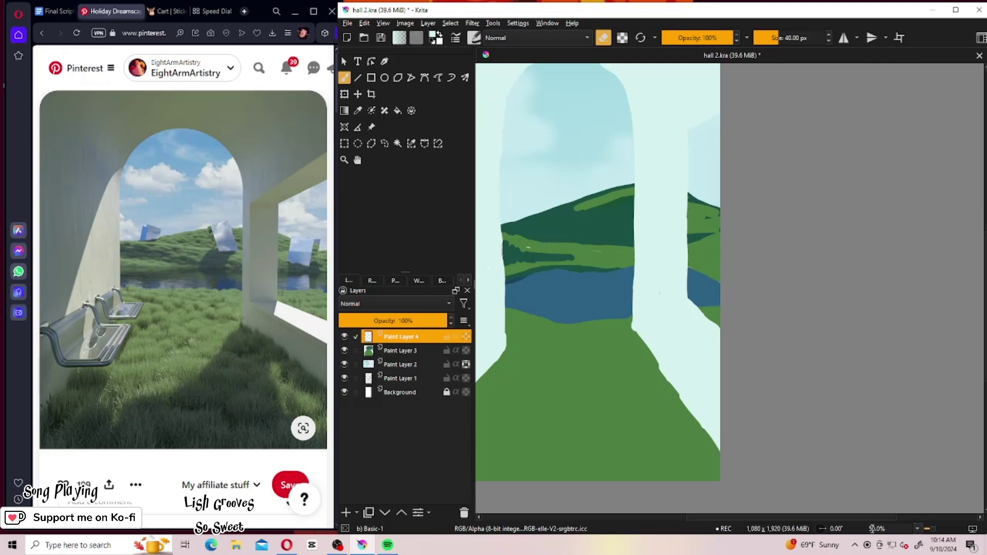
pyautogui.moveTo(866, 518); pyautogui.dragTo(814, 517)
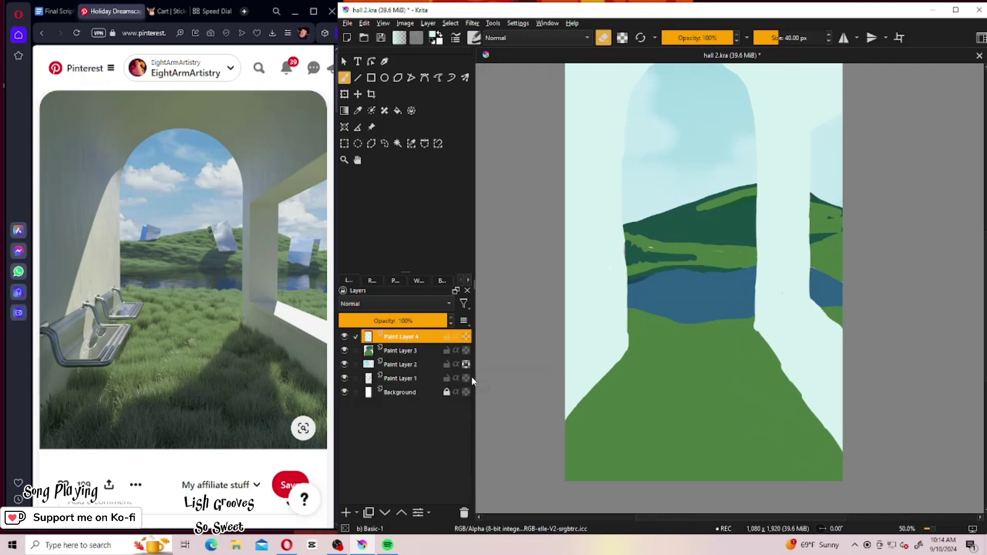
pyautogui.click(400, 365)
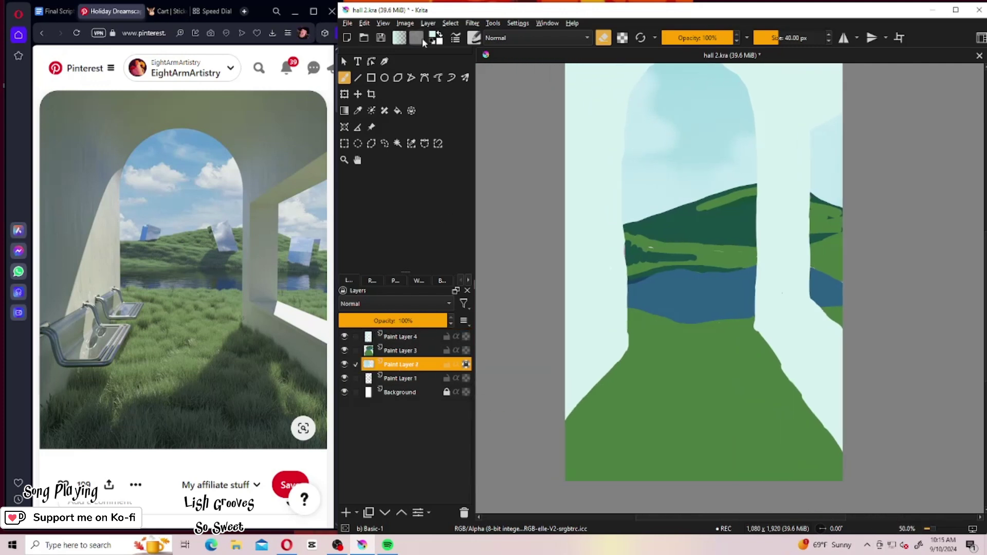
pyautogui.click(474, 38)
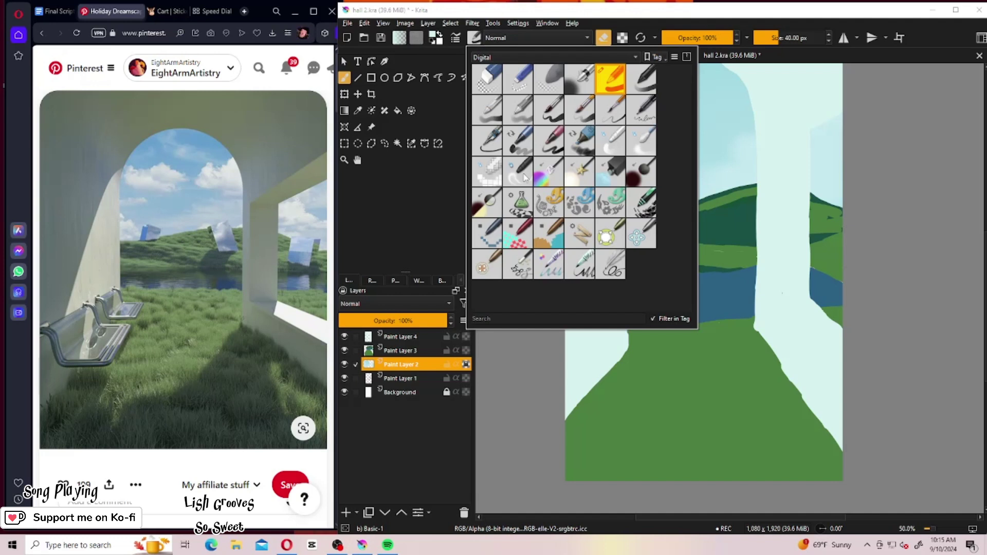
pyautogui.click(476, 57)
pyautogui.click(510, 109)
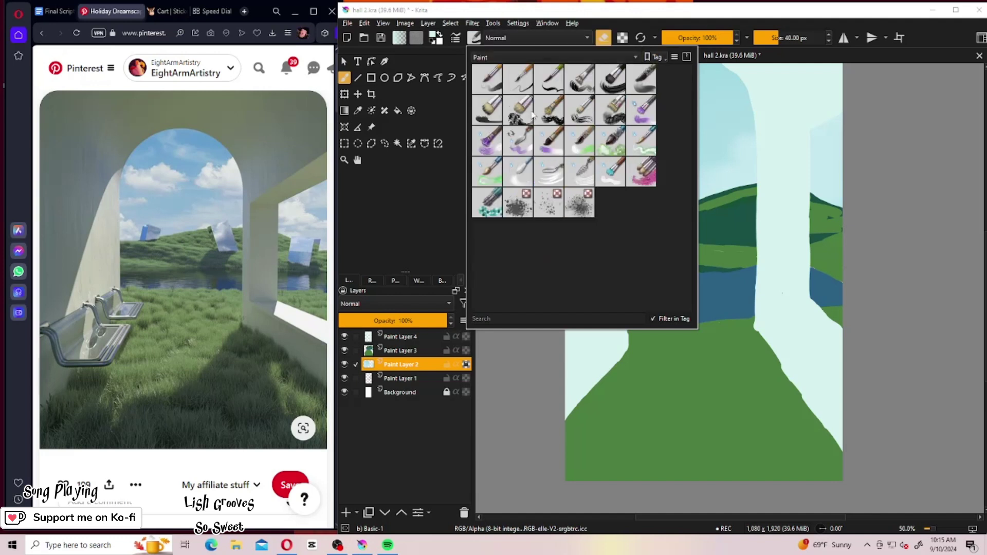
pyautogui.click(519, 111)
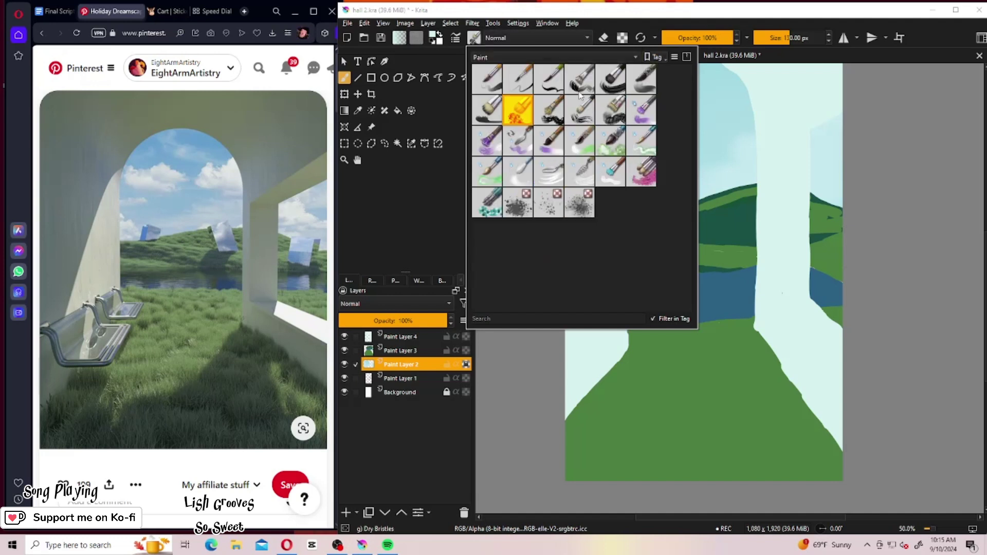
pyautogui.click(611, 110)
pyautogui.click(434, 228)
# Swap the foreground color to white and paint a textured cloud in the sky at the arch's left side.
pyautogui.click(396, 280)
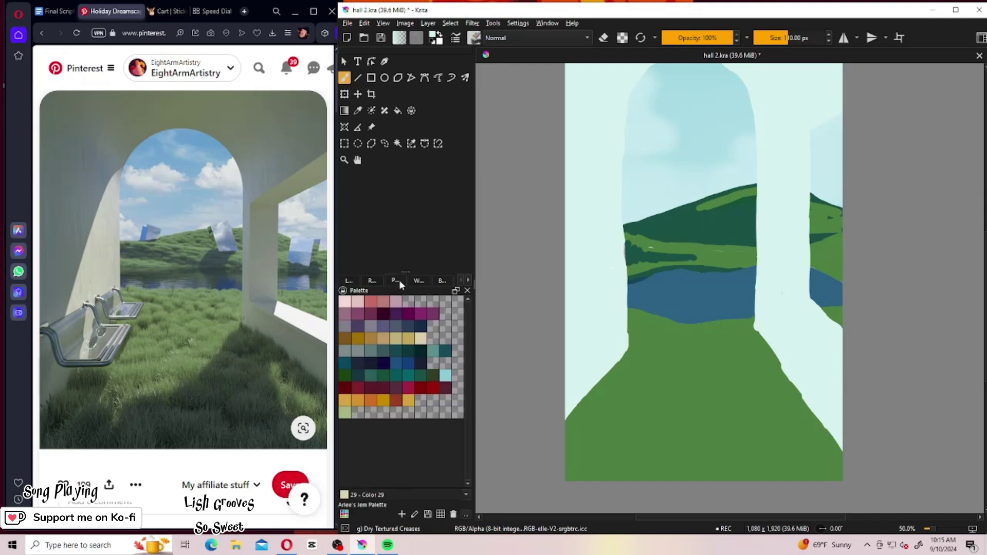
pyautogui.click(439, 35)
pyautogui.moveTo(649, 125)
pyautogui.mouseDown()
pyautogui.moveTo(627, 128)
pyautogui.moveTo(634, 103)
pyautogui.moveTo(641, 124)
pyautogui.moveTo(671, 132)
pyautogui.moveTo(623, 143)
pyautogui.moveTo(643, 144)
pyautogui.mouseUp()
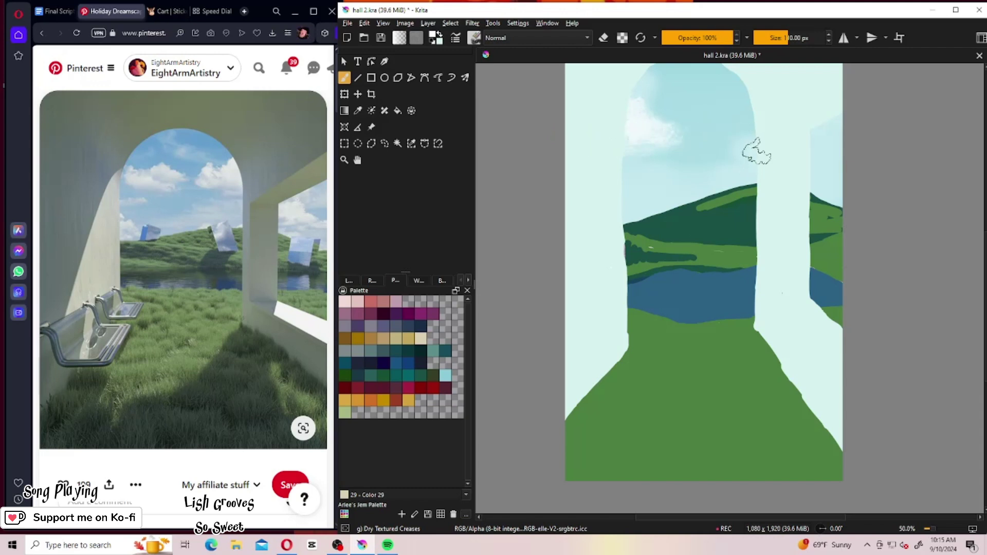
# Paint white clouds at the arch's right edge and in the side window, and shade the clouds with light gray #c3cccb.
pyautogui.moveTo(748, 155)
pyautogui.mouseDown()
pyautogui.moveTo(719, 165)
pyautogui.moveTo(755, 165)
pyautogui.mouseUp()
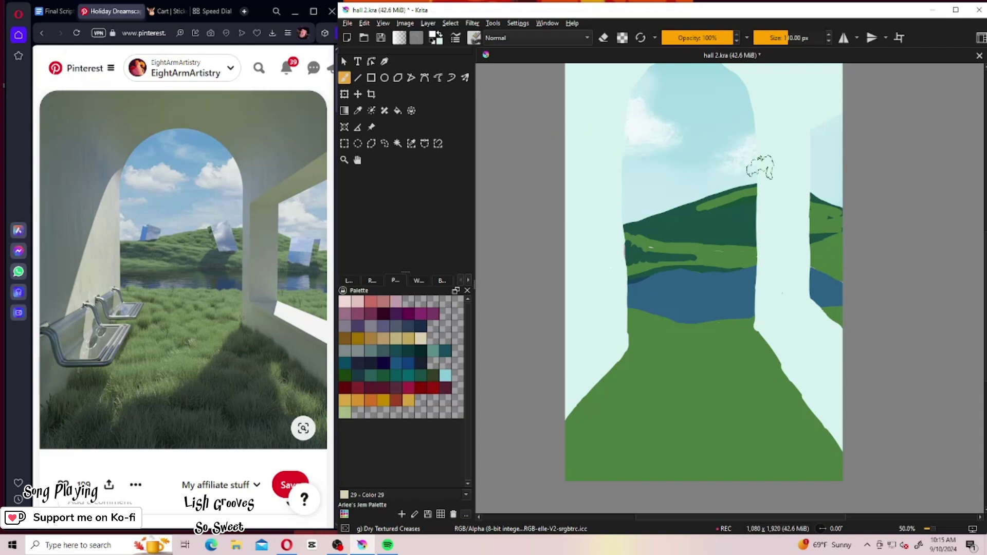
pyautogui.moveTo(822, 175)
pyautogui.mouseDown()
pyautogui.moveTo(805, 154)
pyautogui.moveTo(815, 154)
pyautogui.moveTo(802, 137)
pyautogui.moveTo(810, 132)
pyautogui.mouseUp()
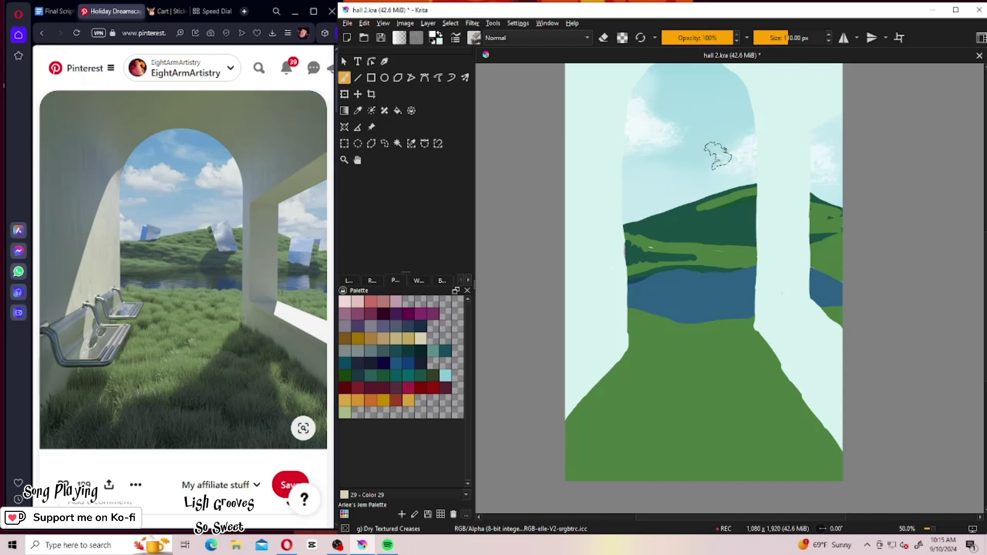
pyautogui.click(433, 35)
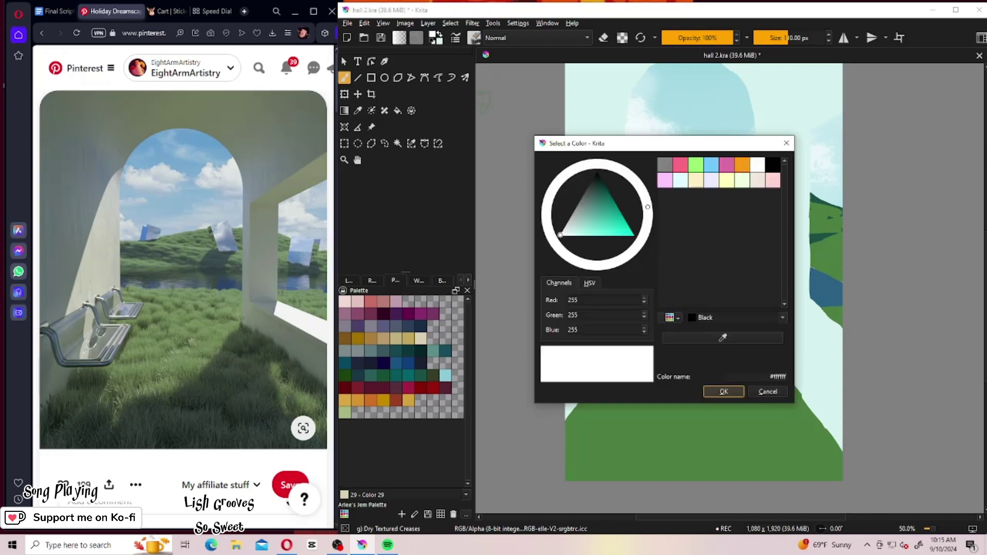
pyautogui.click(569, 222)
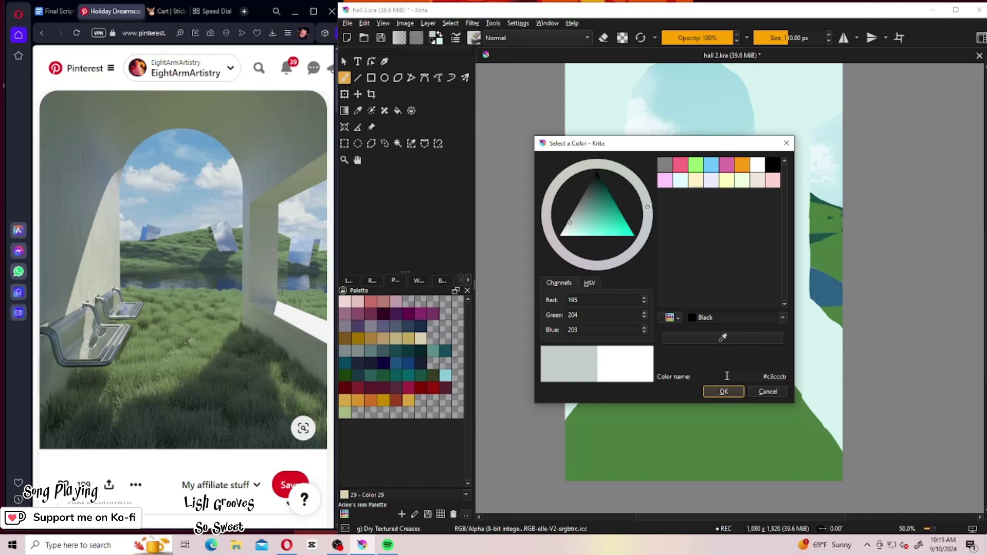
pyautogui.click(723, 391)
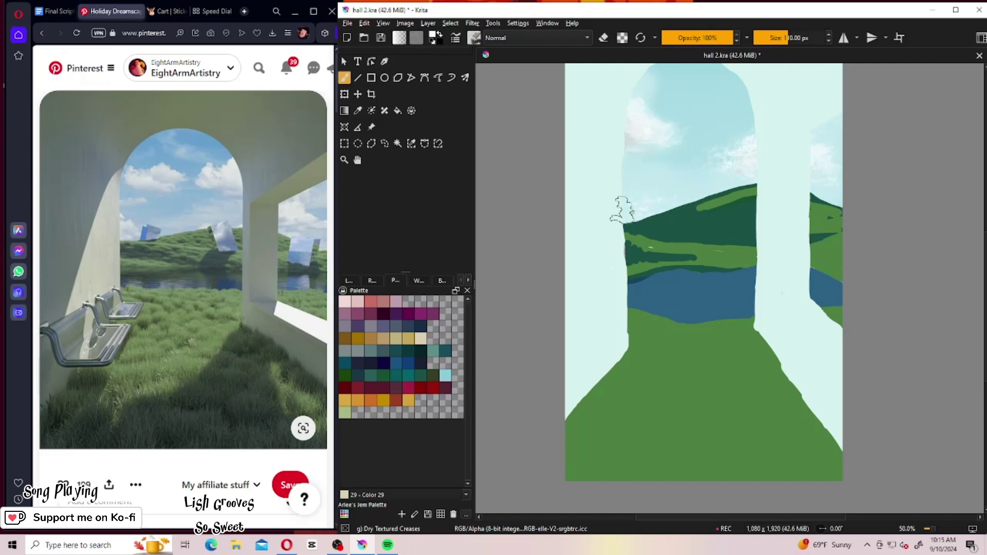
pyautogui.moveTo(601, 214); pyautogui.dragTo(706, 216)
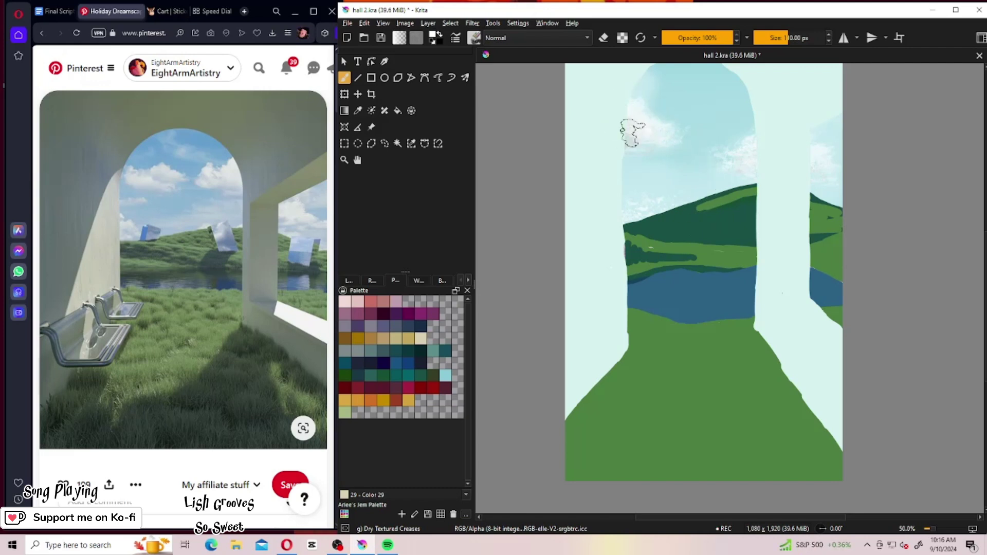
# Sample the hill's mid green and choose the Charcoal pencil large brush from the My Favorites presets.
pyautogui.click(358, 111)
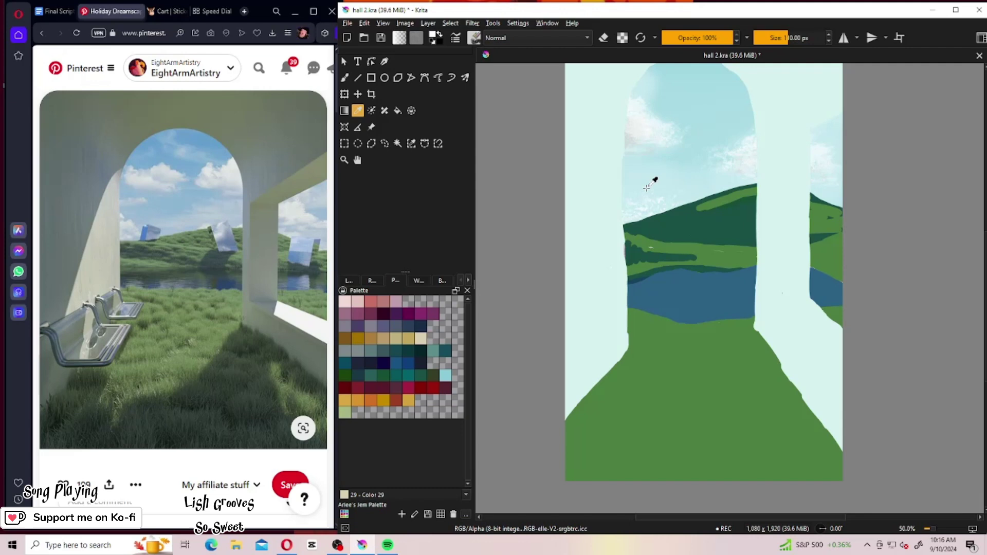
pyautogui.click(712, 203)
pyautogui.click(474, 38)
pyautogui.click(514, 57)
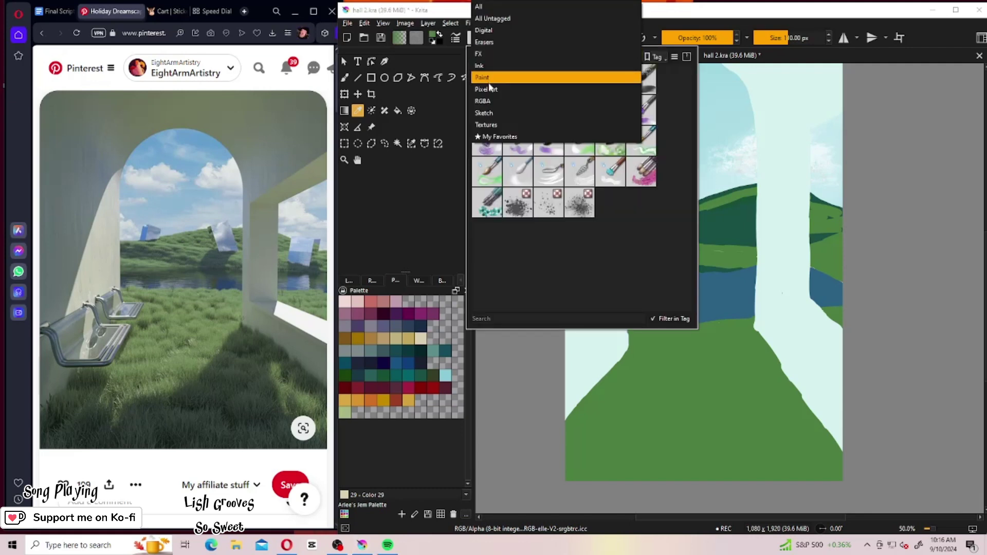
pyautogui.click(514, 121)
pyautogui.click(547, 96)
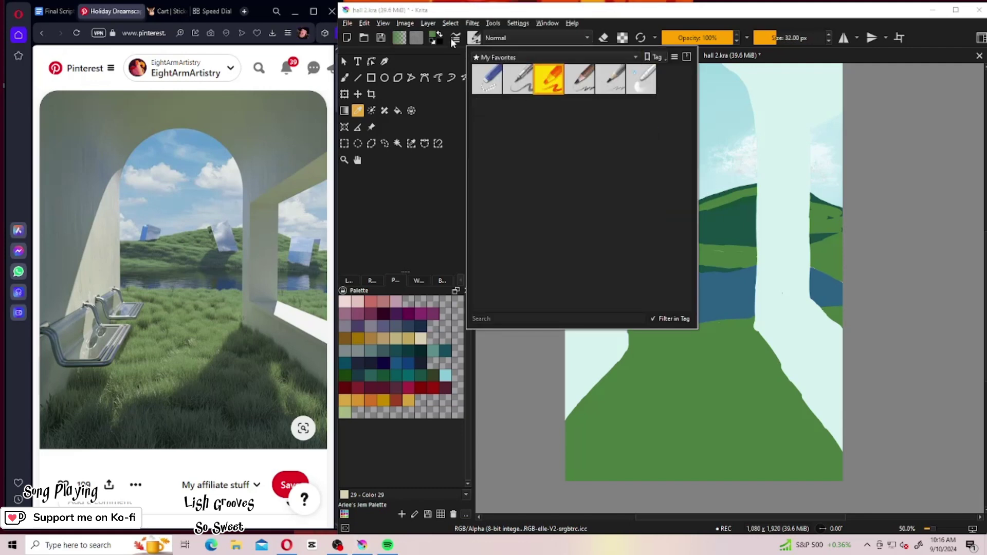
# Change the brush's predefined tip to Grass Patch from the All Untagged tips and make the brush tool active.
pyautogui.click(455, 37)
pyautogui.click(553, 239)
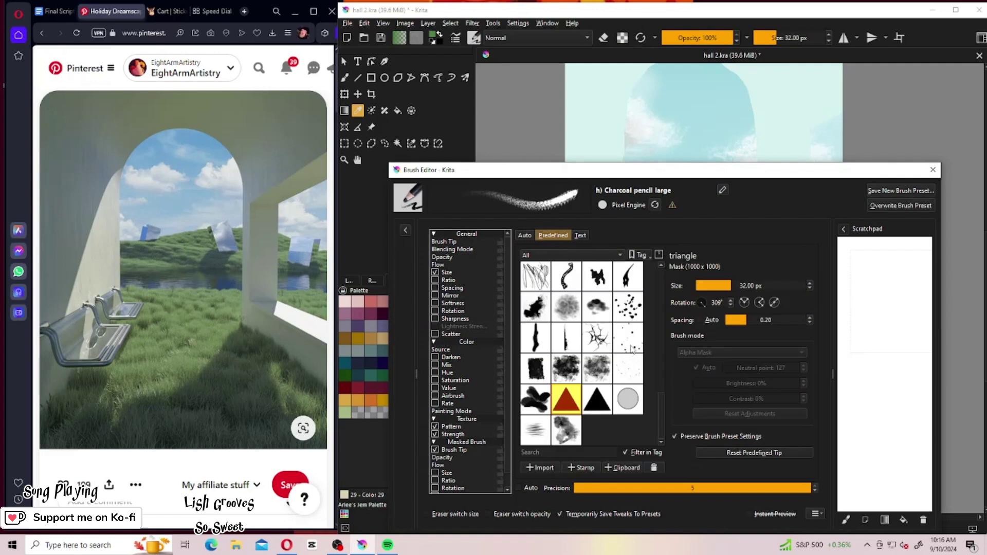
pyautogui.moveTo(659, 415)
pyautogui.mouseDown()
pyautogui.moveTo(652, 276)
pyautogui.moveTo(653, 330)
pyautogui.mouseUp()
pyautogui.scroll(-10, 651, 313)
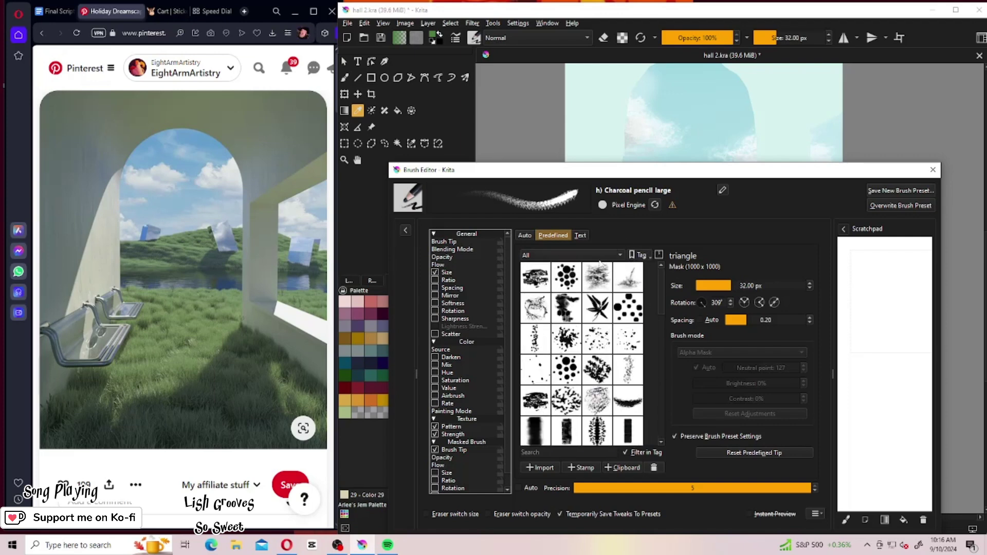
pyautogui.click(570, 254)
pyautogui.click(565, 264)
pyautogui.moveTo(657, 291)
pyautogui.mouseDown()
pyautogui.moveTo(658, 325)
pyautogui.moveTo(632, 358)
pyautogui.mouseUp()
pyautogui.click(597, 369)
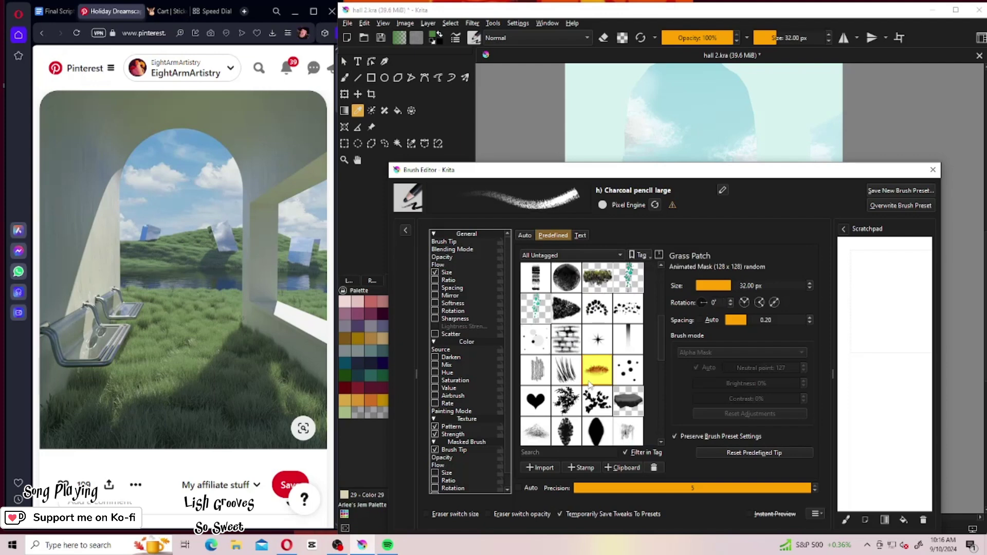
pyautogui.click(933, 170)
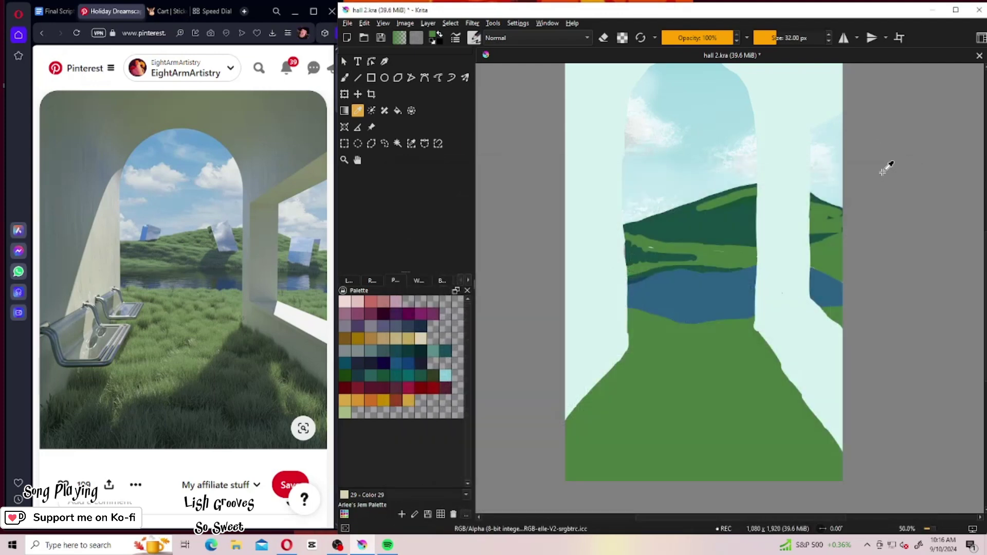
pyautogui.press('b')
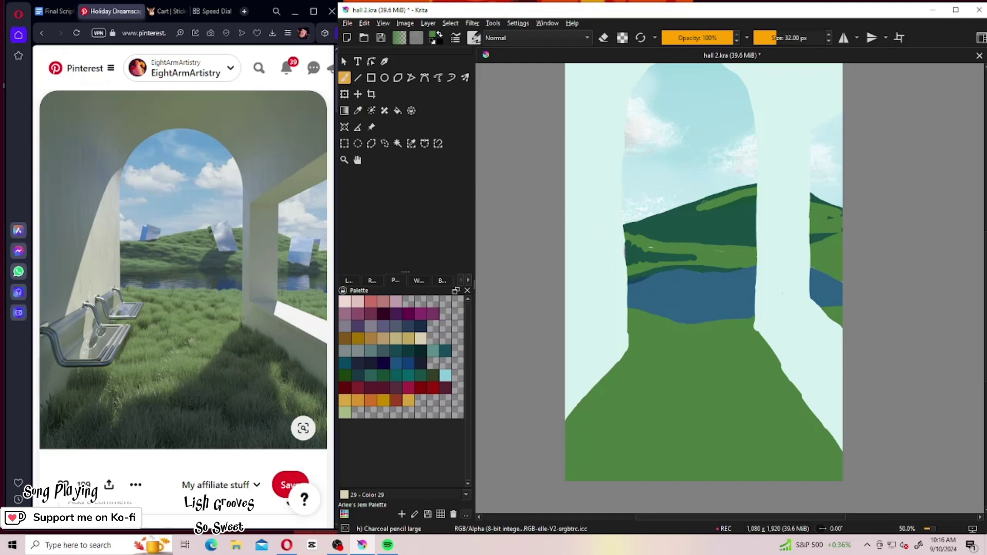
# Make Paint Layer 3 active and paint the distant hill's ridge with mid green textured strokes.
pyautogui.click(349, 280)
pyautogui.click(399, 350)
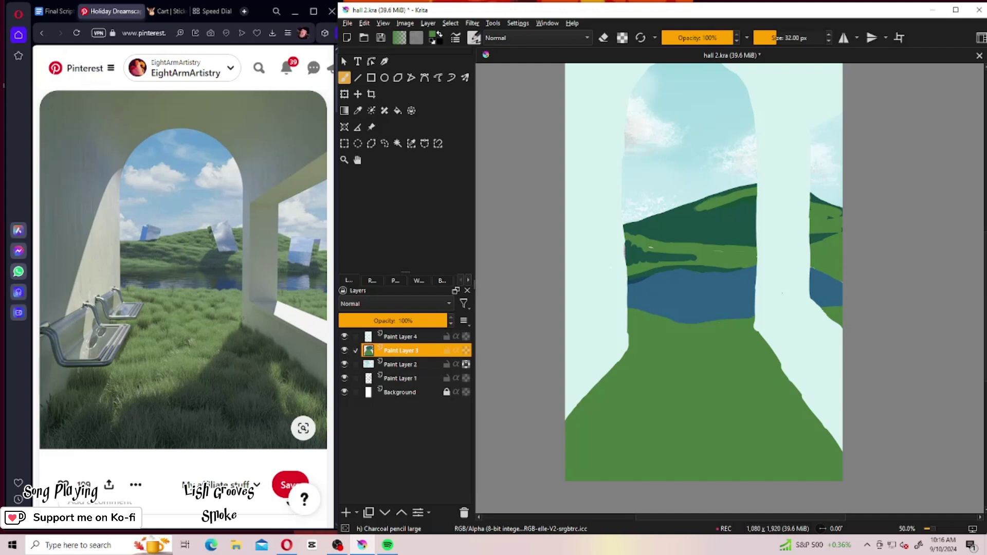
pyautogui.moveTo(709, 212)
pyautogui.mouseDown()
pyautogui.moveTo(677, 201)
pyautogui.moveTo(690, 202)
pyautogui.mouseUp()
pyautogui.moveTo(721, 195); pyautogui.dragTo(731, 191)
pyautogui.moveTo(743, 189); pyautogui.dragTo(756, 183)
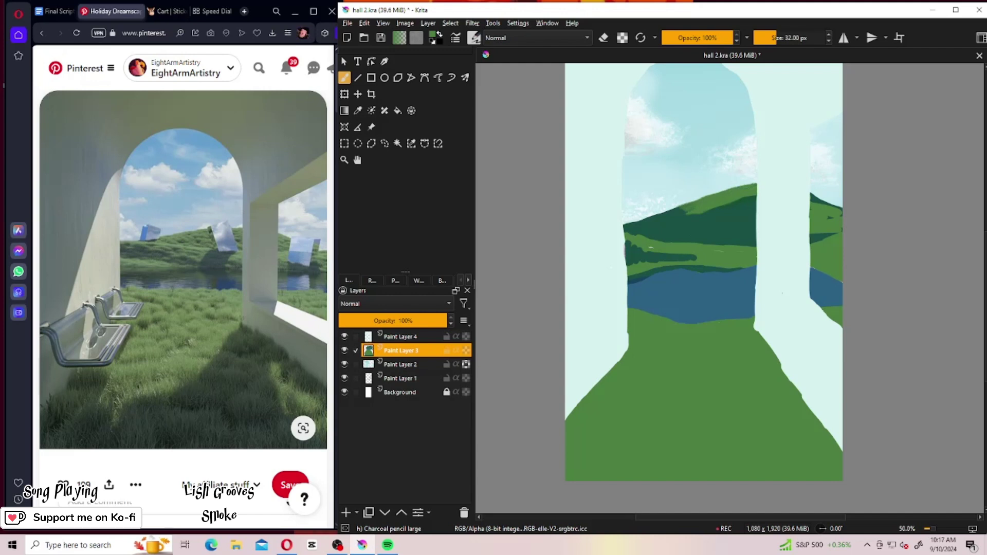
pyautogui.moveTo(740, 199)
pyautogui.mouseDown()
pyautogui.moveTo(755, 197)
pyautogui.moveTo(747, 200)
pyautogui.mouseUp()
pyautogui.moveTo(672, 216)
pyautogui.mouseDown()
pyautogui.moveTo(681, 214)
pyautogui.moveTo(663, 217)
pyautogui.mouseUp()
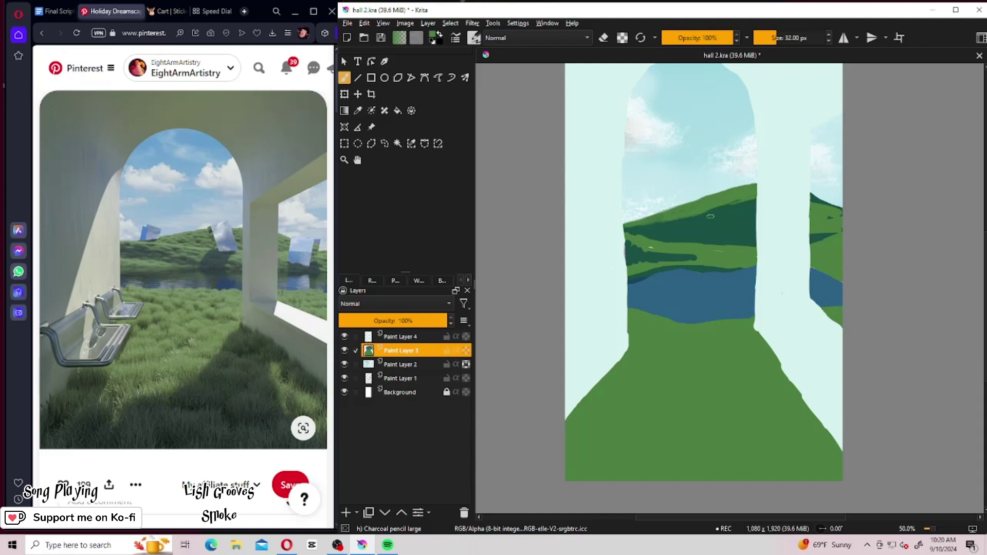
# Cover the dark upper slope of the hill with mid green, including the hilltop seen through the side window.
pyautogui.moveTo(719, 207); pyautogui.dragTo(732, 204)
pyautogui.moveTo(737, 204); pyautogui.dragTo(710, 218)
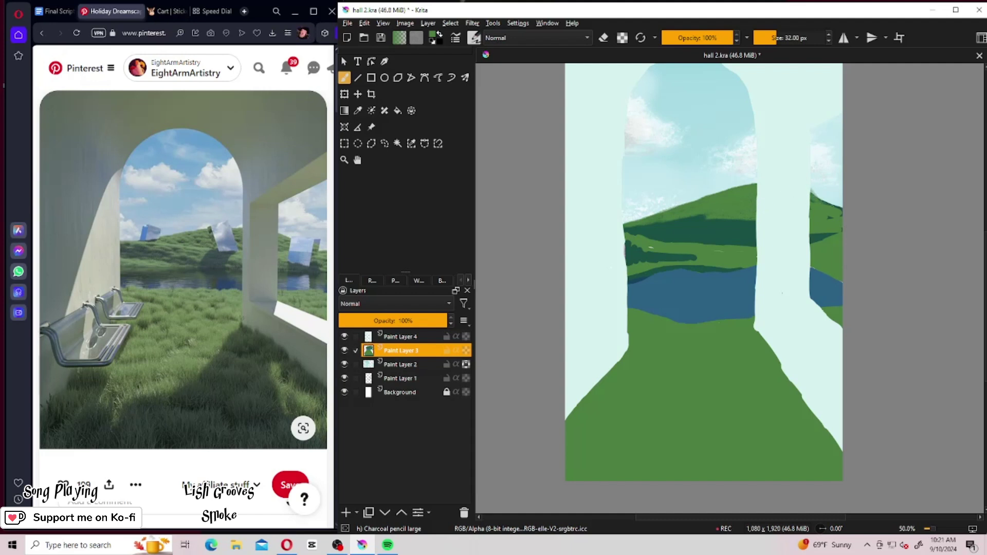
pyautogui.moveTo(812, 191); pyautogui.dragTo(843, 209)
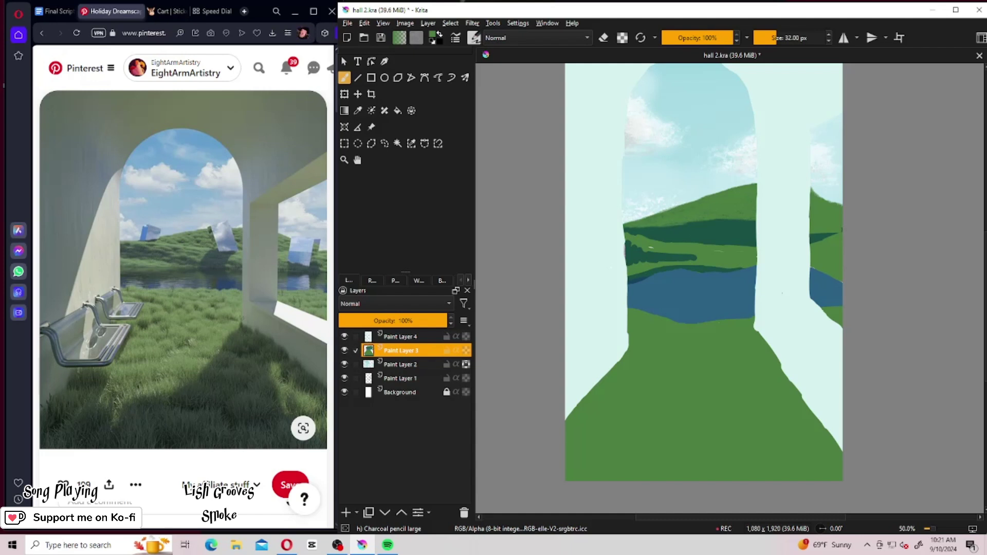
# Paint mid green over the dark band across the middle of the hill inside the arch.
pyautogui.moveTo(720, 222)
pyautogui.mouseDown()
pyautogui.moveTo(699, 222)
pyautogui.moveTo(735, 222)
pyautogui.moveTo(684, 225)
pyautogui.moveTo(756, 222)
pyautogui.mouseUp()
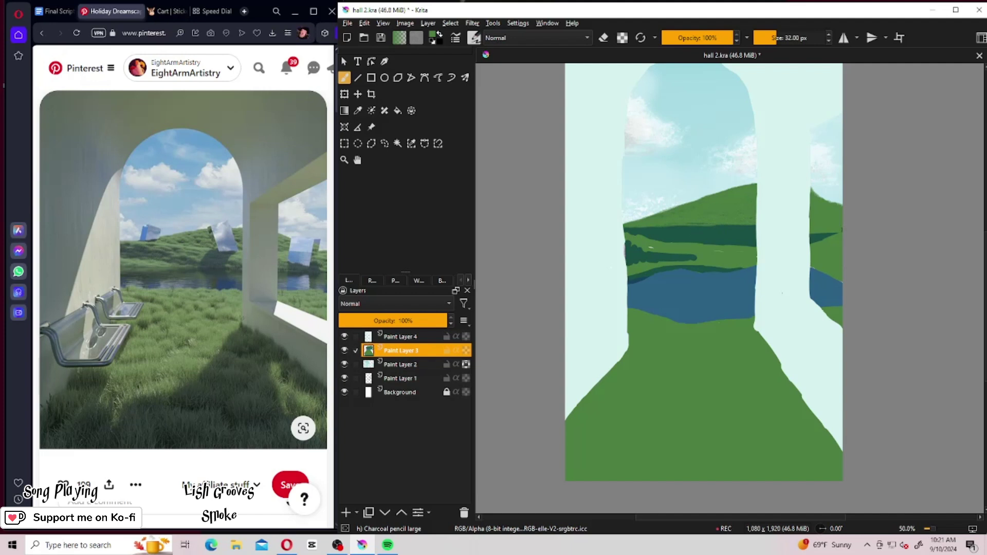
pyautogui.moveTo(709, 227)
pyautogui.mouseDown()
pyautogui.moveTo(756, 227)
pyautogui.moveTo(731, 239)
pyautogui.moveTo(763, 242)
pyautogui.moveTo(754, 243)
pyautogui.mouseUp()
pyautogui.moveTo(745, 243)
pyautogui.mouseDown()
pyautogui.moveTo(762, 244)
pyautogui.moveTo(722, 241)
pyautogui.moveTo(733, 236)
pyautogui.mouseUp()
pyautogui.moveTo(707, 234)
pyautogui.mouseDown()
pyautogui.moveTo(738, 233)
pyautogui.moveTo(724, 230)
pyautogui.mouseUp()
pyautogui.moveTo(700, 232)
pyautogui.mouseDown()
pyautogui.moveTo(714, 229)
pyautogui.moveTo(662, 237)
pyautogui.moveTo(678, 229)
pyautogui.mouseUp()
pyautogui.moveTo(652, 230)
pyautogui.mouseDown()
pyautogui.moveTo(679, 228)
pyautogui.moveTo(647, 228)
pyautogui.mouseUp()
pyautogui.moveTo(642, 231); pyautogui.dragTo(653, 232)
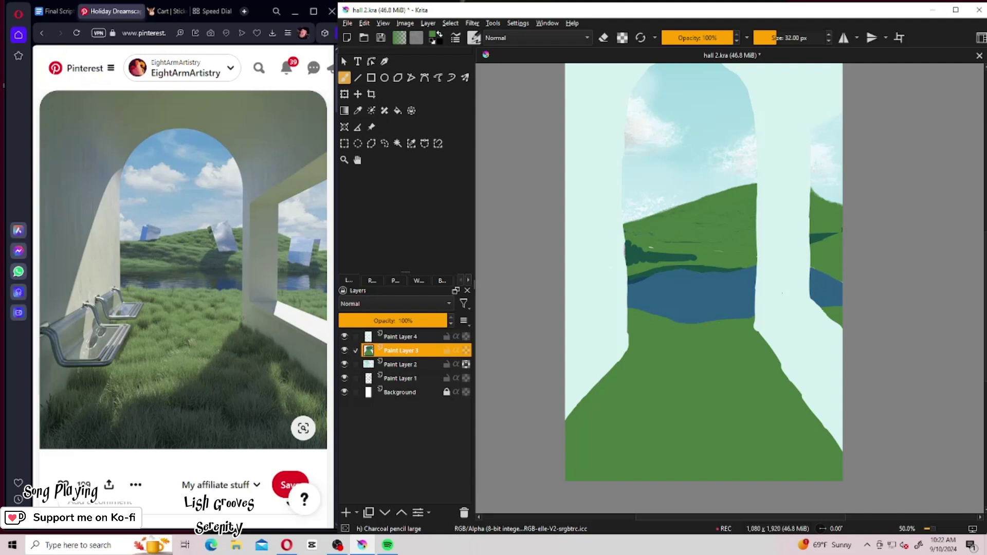
# Switch to the dark green palette swatch Color 43 and dab small grass shadows across the hill.
pyautogui.click(395, 280)
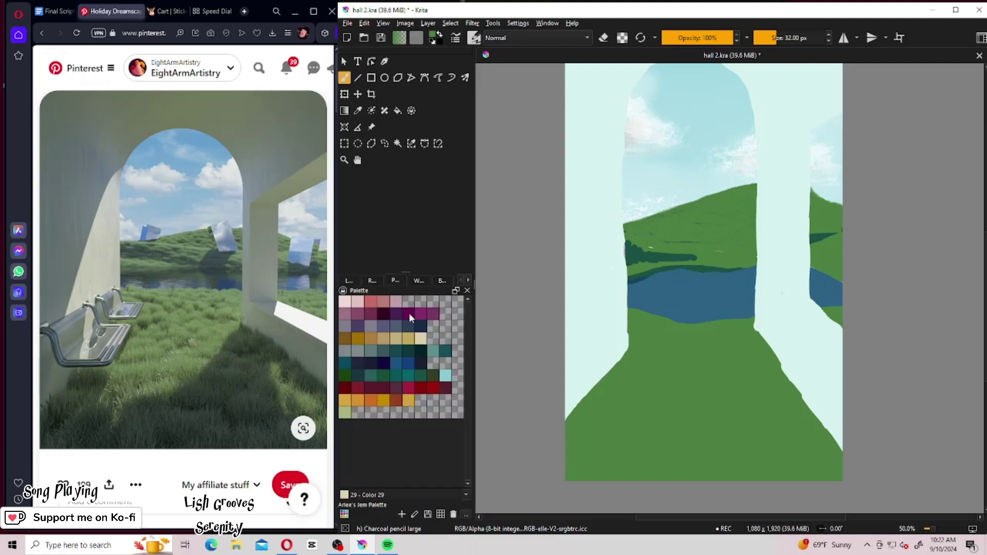
pyautogui.click(422, 379)
pyautogui.click(349, 280)
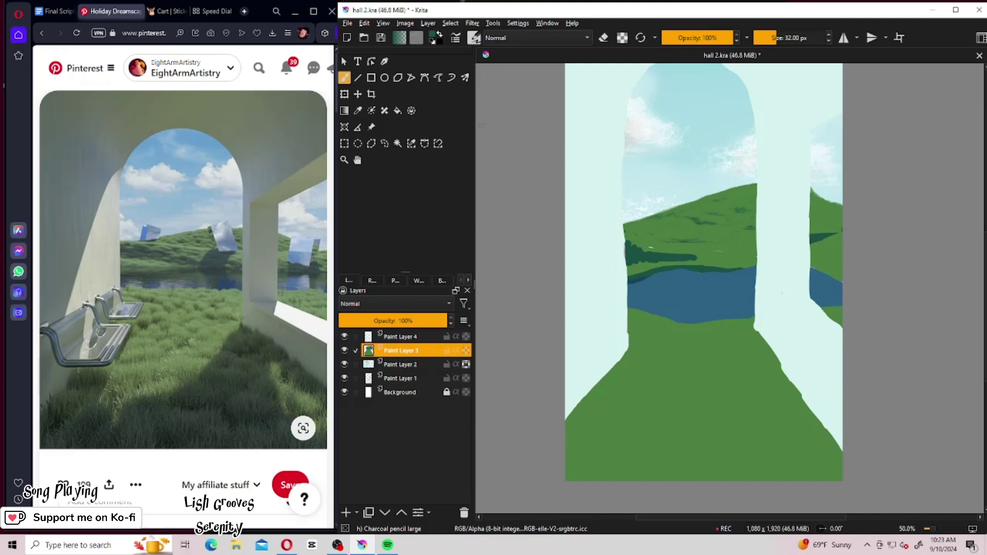
# Mix a light yellowish green with the Wide Gamut Color Selector and paint grass highlights along the hill's ridge.
pyautogui.click(376, 282)
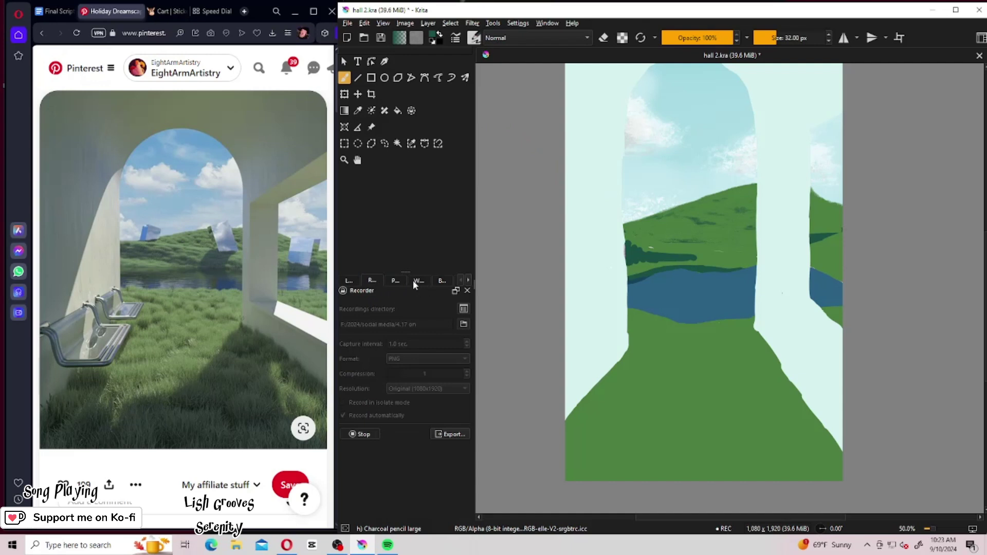
pyautogui.click(414, 283)
pyautogui.click(395, 280)
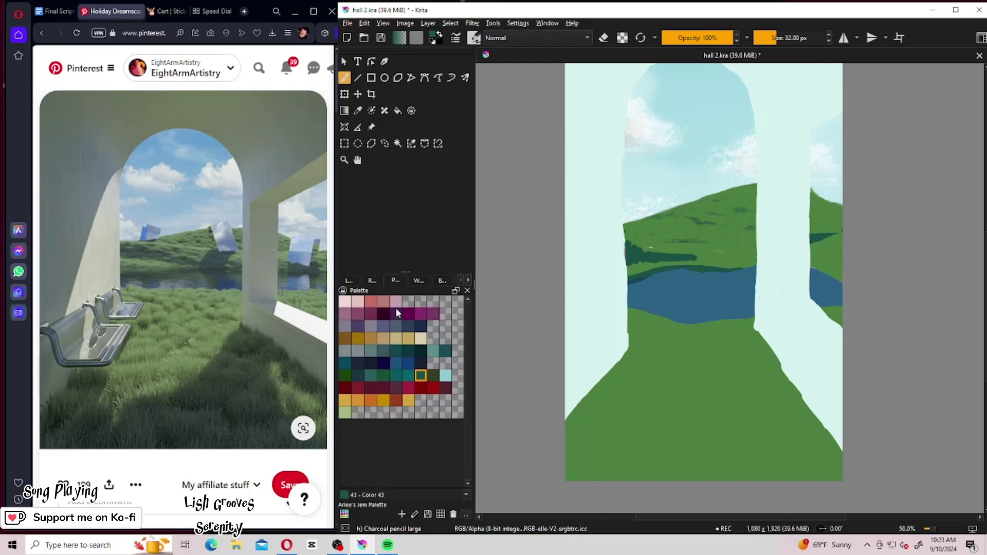
pyautogui.click(418, 282)
pyautogui.click(440, 344)
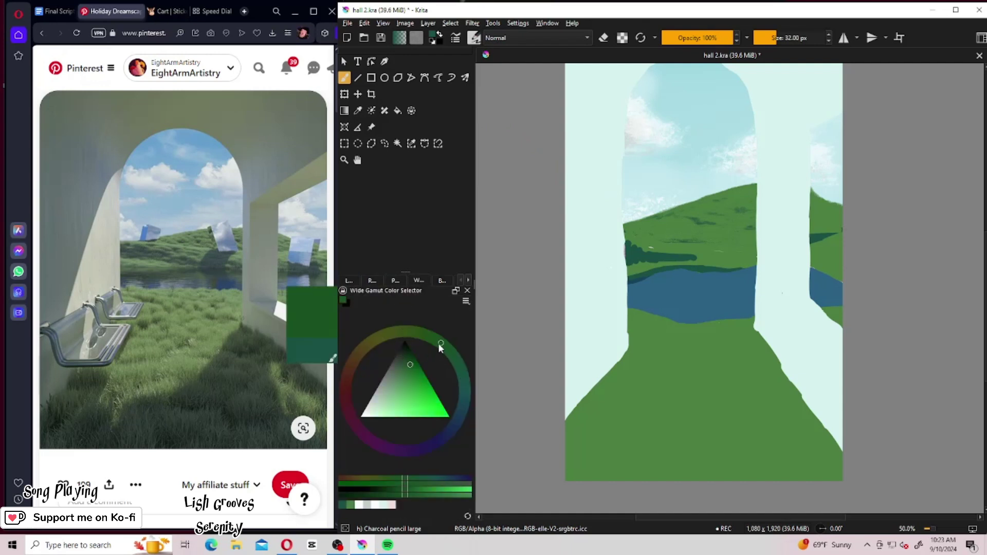
pyautogui.moveTo(411, 367); pyautogui.dragTo(413, 377)
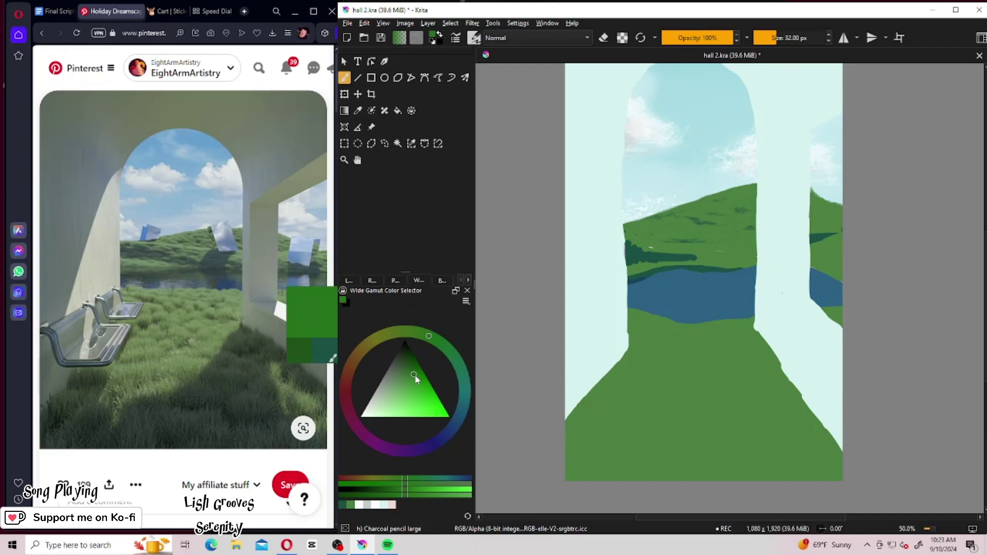
pyautogui.click(402, 381)
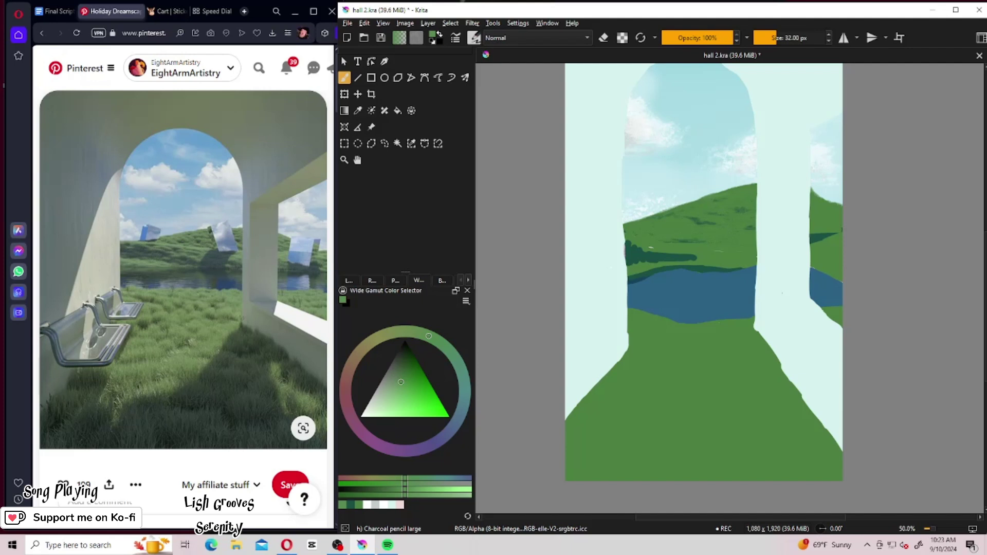
pyautogui.moveTo(415, 366)
pyautogui.mouseDown()
pyautogui.moveTo(396, 394)
pyautogui.moveTo(407, 367)
pyautogui.mouseUp()
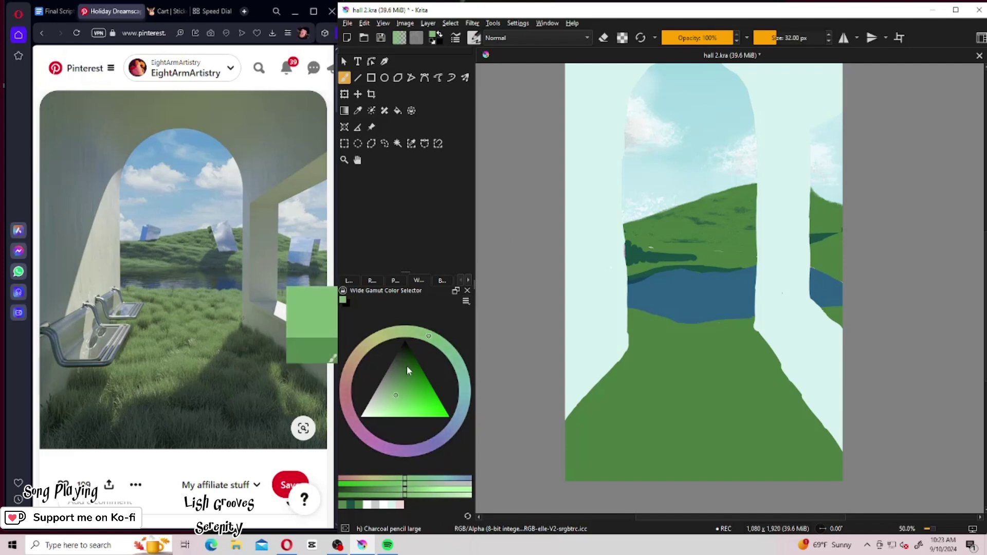
pyautogui.click(411, 331)
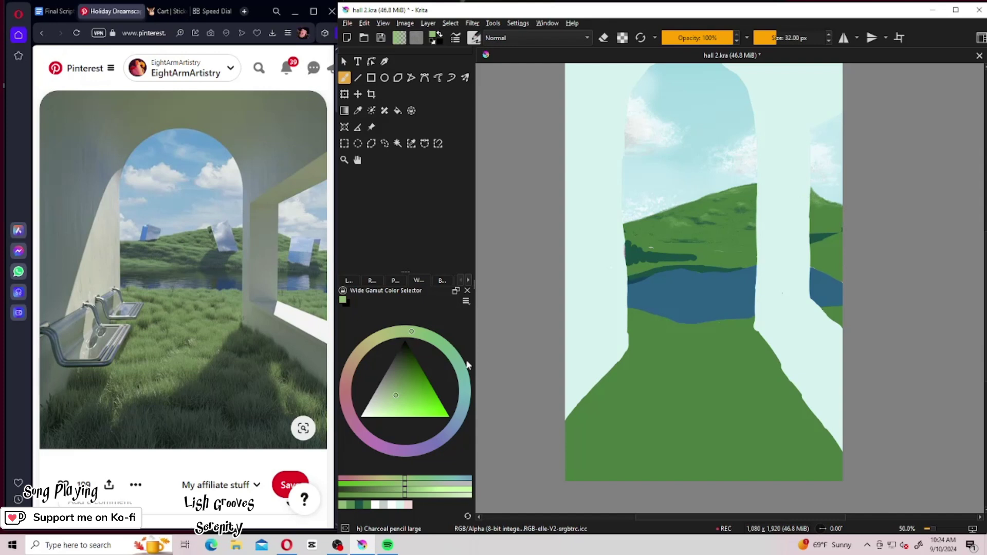
# Return to dark green, set the brush size to 58.64 px and paint textured shadows on the hill's lower left and in the side window.
pyautogui.click(454, 369)
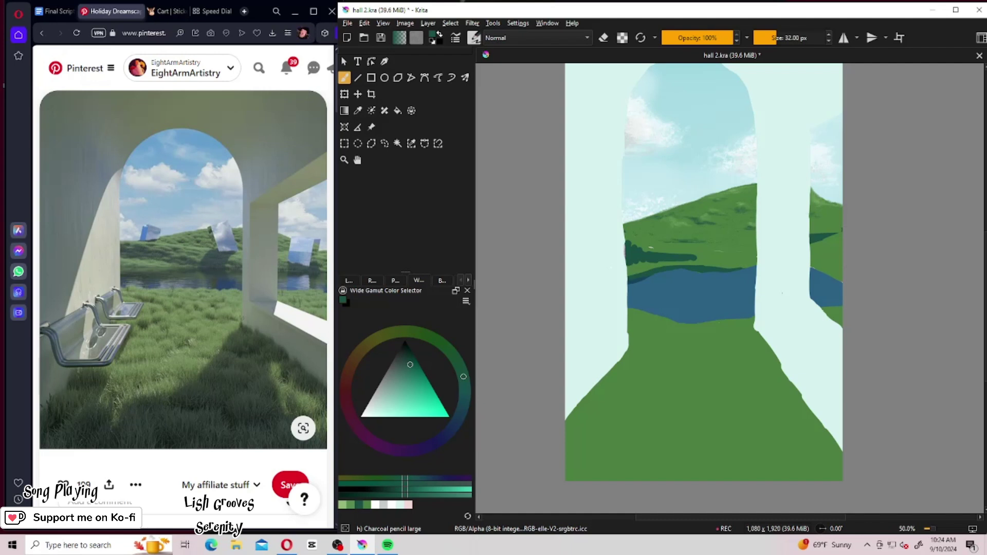
pyautogui.click(807, 215)
pyautogui.click(782, 39)
pyautogui.moveTo(633, 263); pyautogui.dragTo(651, 260)
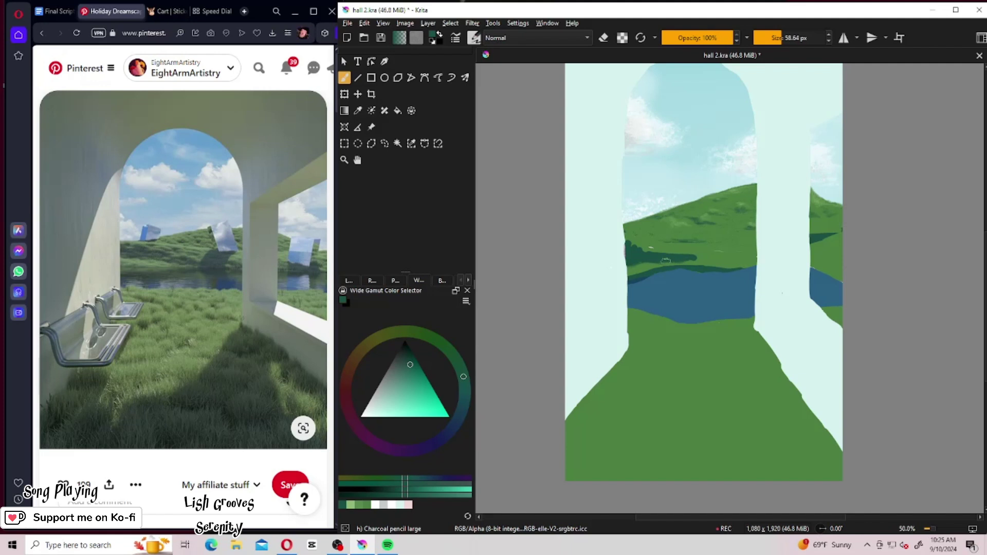
pyautogui.moveTo(665, 260)
pyautogui.mouseDown()
pyautogui.moveTo(697, 257)
pyautogui.moveTo(635, 250)
pyautogui.moveTo(620, 236)
pyautogui.moveTo(644, 249)
pyautogui.mouseUp()
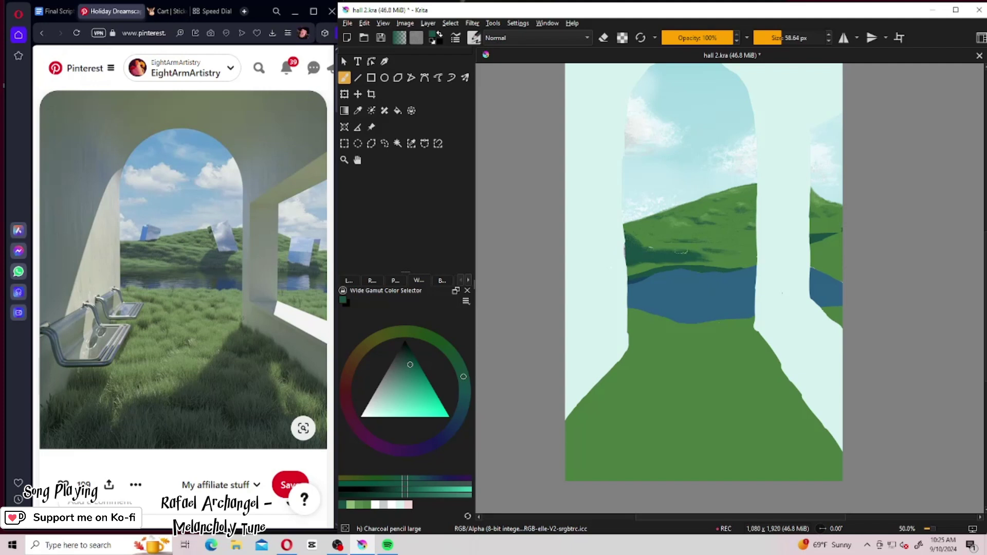
pyautogui.moveTo(650, 248); pyautogui.dragTo(649, 262)
pyautogui.moveTo(813, 246); pyautogui.dragTo(825, 249)
# Pick the mid green from the recent colors and break up the dark shadows on the hill's lower left with grass strokes.
pyautogui.click(372, 506)
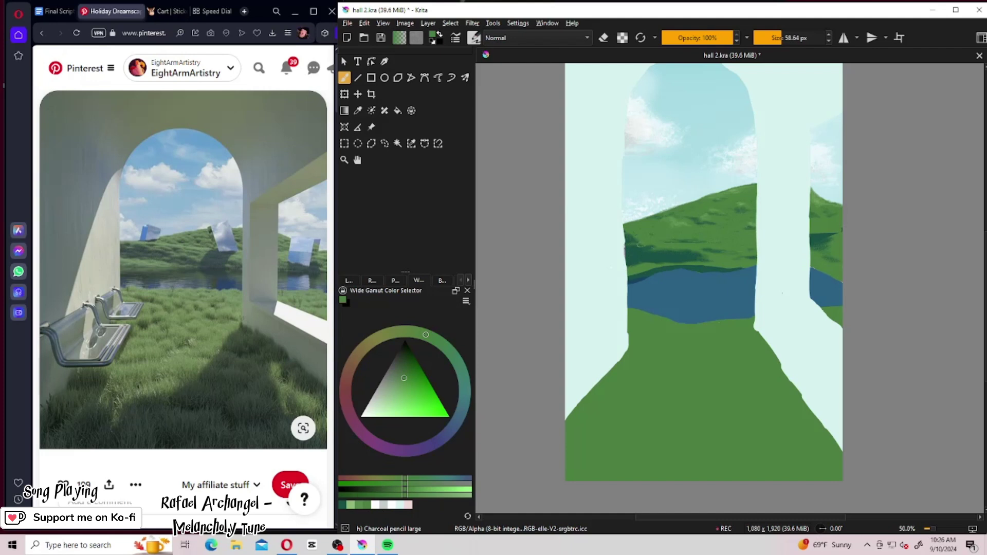
pyautogui.moveTo(637, 245); pyautogui.dragTo(637, 243)
pyautogui.moveTo(679, 260); pyautogui.dragTo(668, 261)
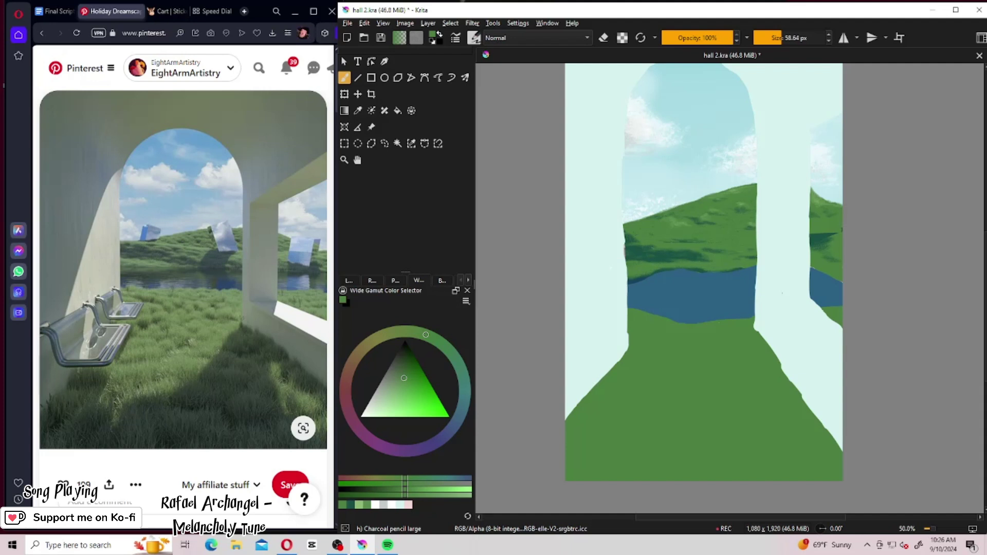
# Sample dark green to shade the hill along the waterline, then work mid and light green grass strokes over the hill's lower part.
pyautogui.keyDown('ctrl'); pyautogui.click(762, 267); pyautogui.keyUp('ctrl')
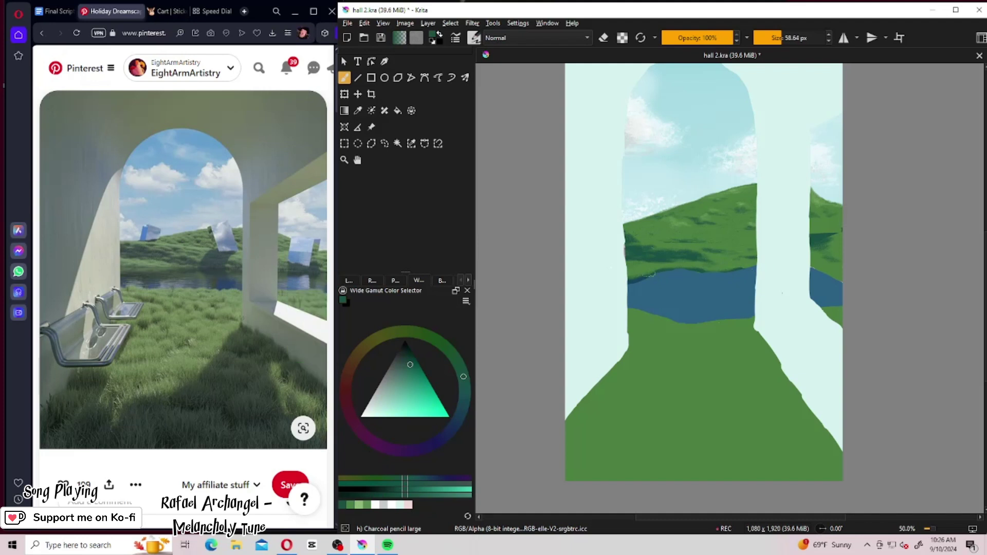
pyautogui.moveTo(638, 277); pyautogui.dragTo(631, 280)
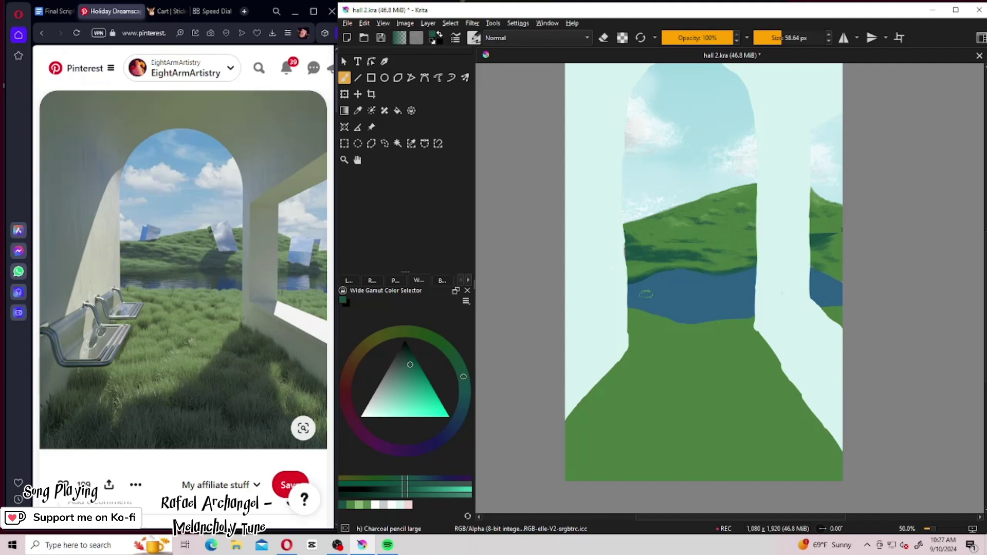
pyautogui.click(353, 506)
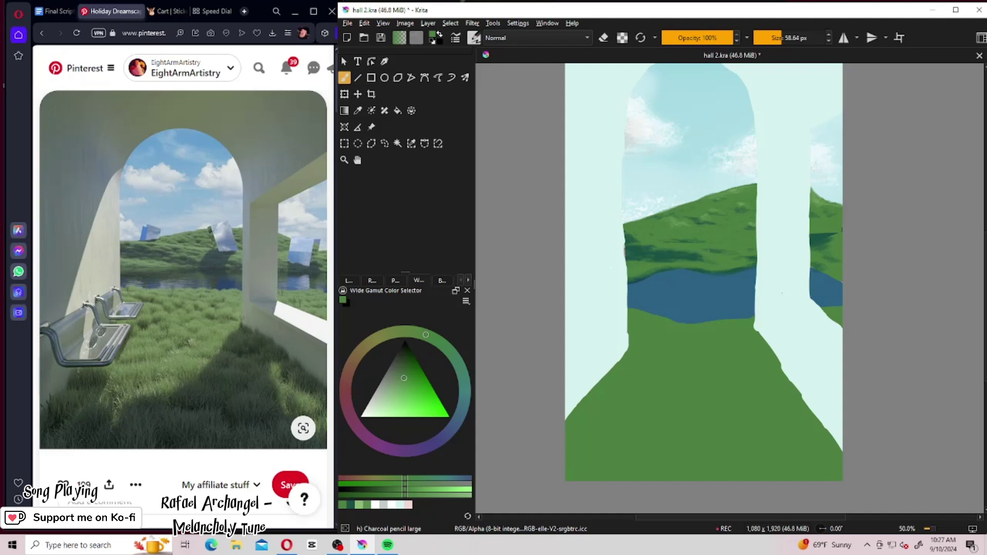
pyautogui.click(363, 505)
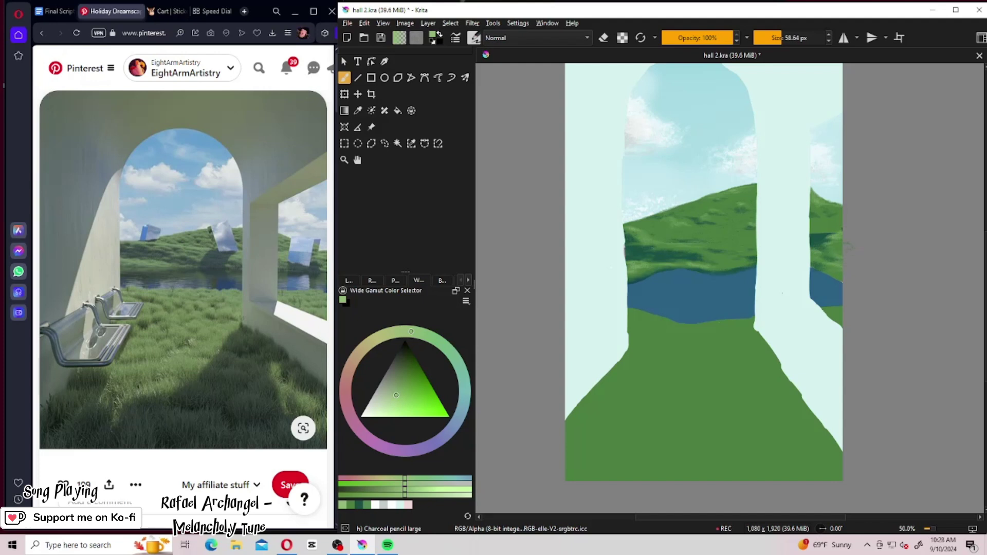
pyautogui.moveTo(783, 41); pyautogui.dragTo(800, 41)
pyautogui.moveTo(661, 315); pyautogui.dragTo(699, 318)
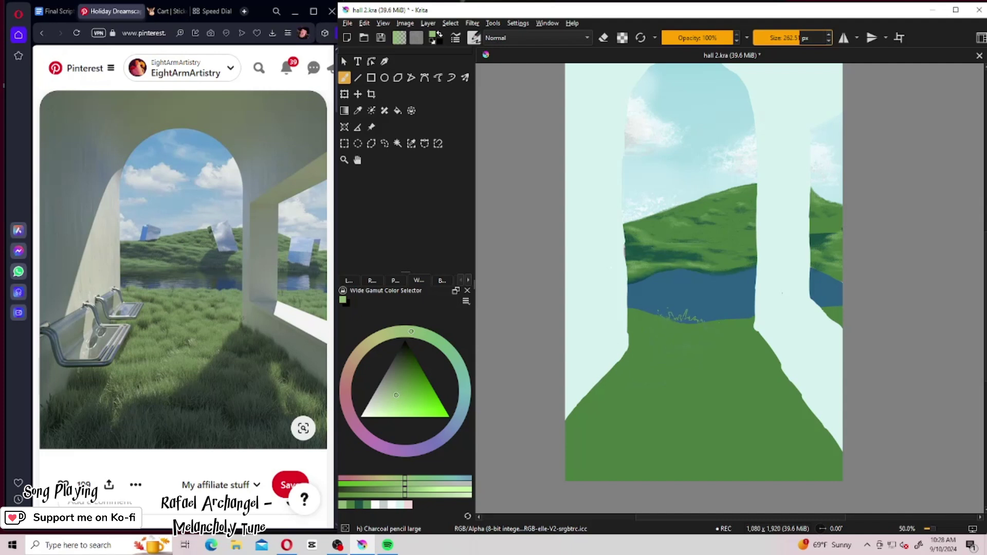
pyautogui.hotkey('ctrl', 'z')
pyautogui.hotkey('ctrl', 'z')
# Set the brush size to 122.33 px and paint a light green grassy bank along the near shore, shading its lower edge dark green.
pyautogui.moveTo(799, 41); pyautogui.dragTo(788, 41)
pyautogui.moveTo(665, 313)
pyautogui.mouseDown()
pyautogui.moveTo(618, 308)
pyautogui.moveTo(646, 313)
pyautogui.mouseUp()
pyautogui.moveTo(650, 319)
pyautogui.mouseDown()
pyautogui.moveTo(671, 329)
pyautogui.moveTo(751, 321)
pyautogui.mouseUp()
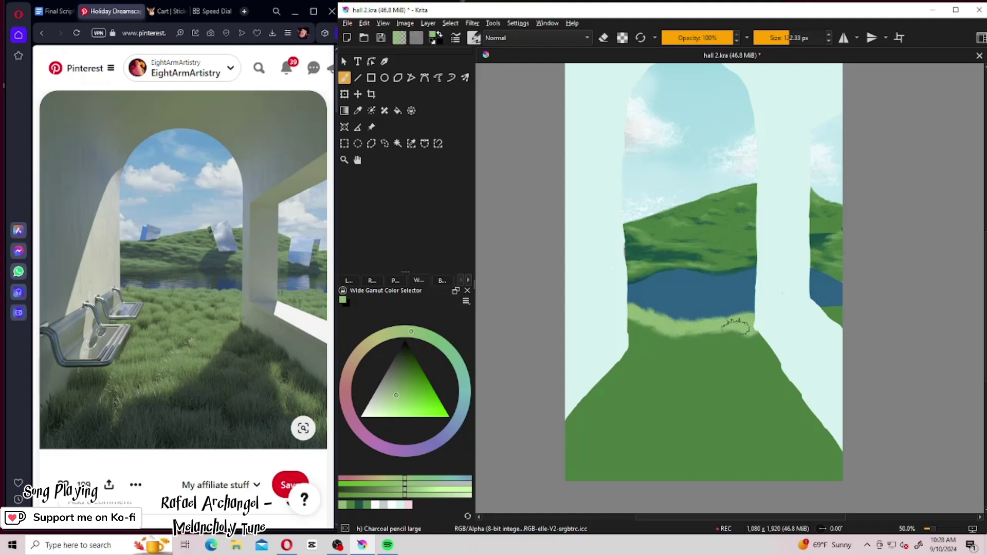
pyautogui.moveTo(820, 308)
pyautogui.mouseDown()
pyautogui.moveTo(834, 308)
pyautogui.moveTo(825, 310)
pyautogui.mouseUp()
pyautogui.click(358, 505)
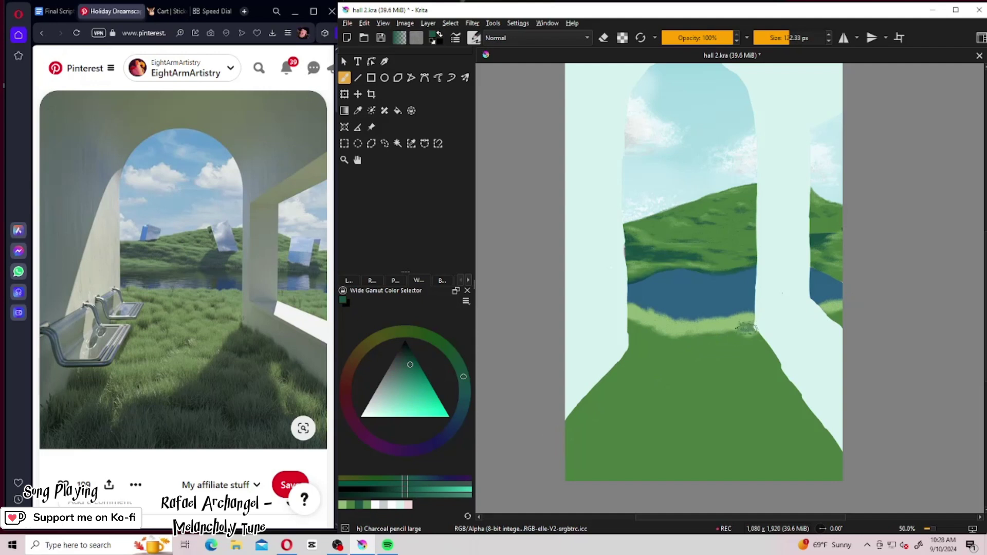
pyautogui.moveTo(743, 327)
pyautogui.mouseDown()
pyautogui.moveTo(675, 335)
pyautogui.moveTo(623, 314)
pyautogui.mouseUp()
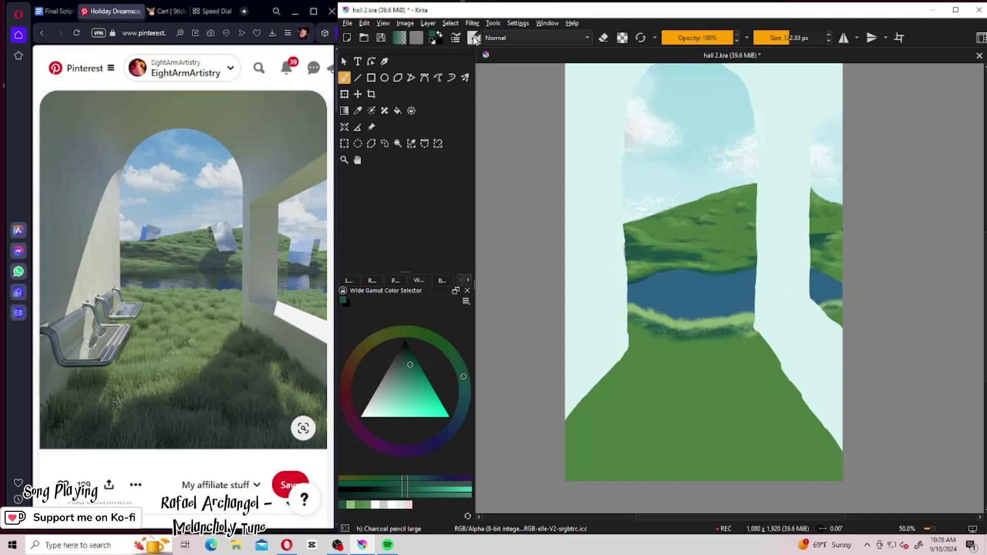
# Switch to the predefined Grass brush tip and paint light green grass blades along the near bank and over its dark shading.
pyautogui.click(474, 38)
pyautogui.click(566, 370)
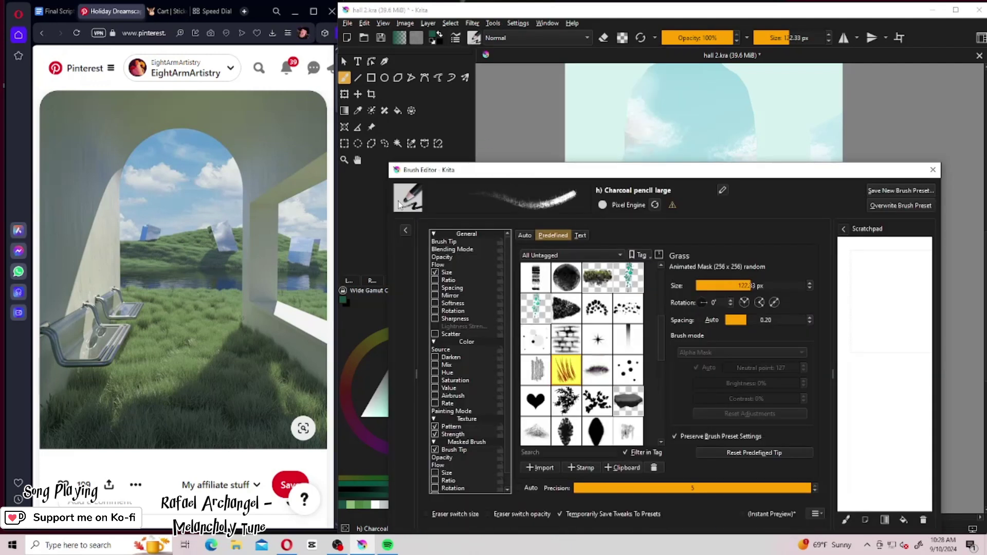
pyautogui.click(390, 469)
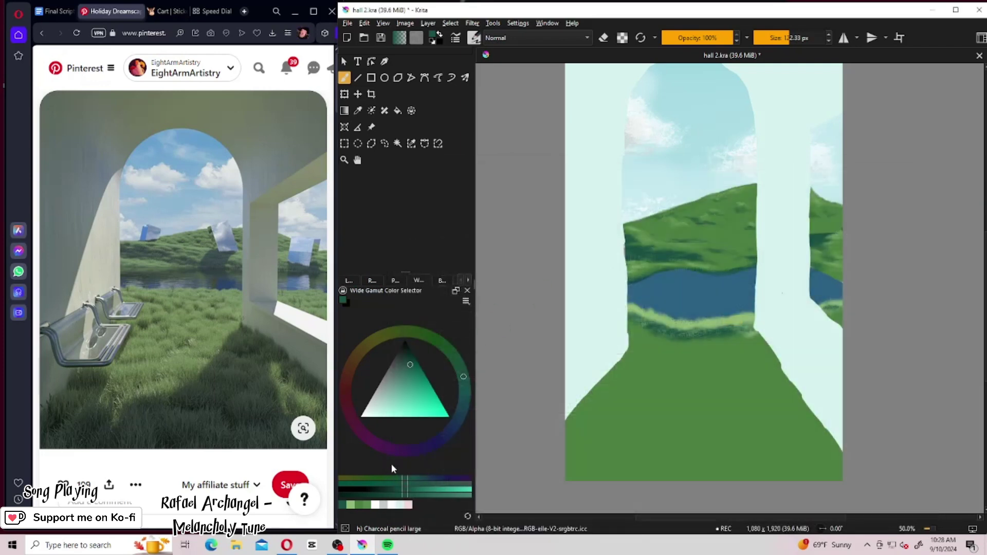
pyautogui.click(351, 505)
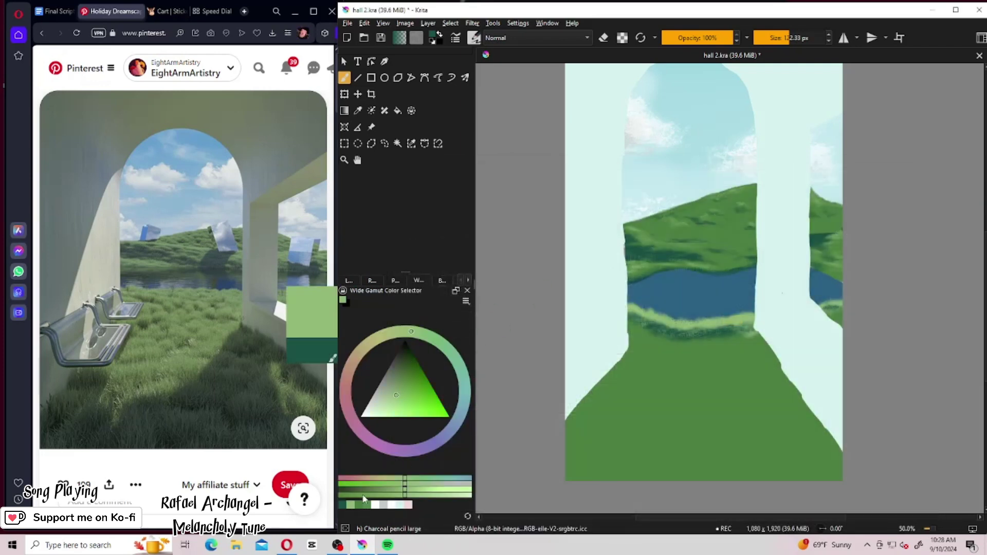
pyautogui.moveTo(651, 301)
pyautogui.mouseDown()
pyautogui.moveTo(668, 335)
pyautogui.moveTo(647, 318)
pyautogui.mouseUp()
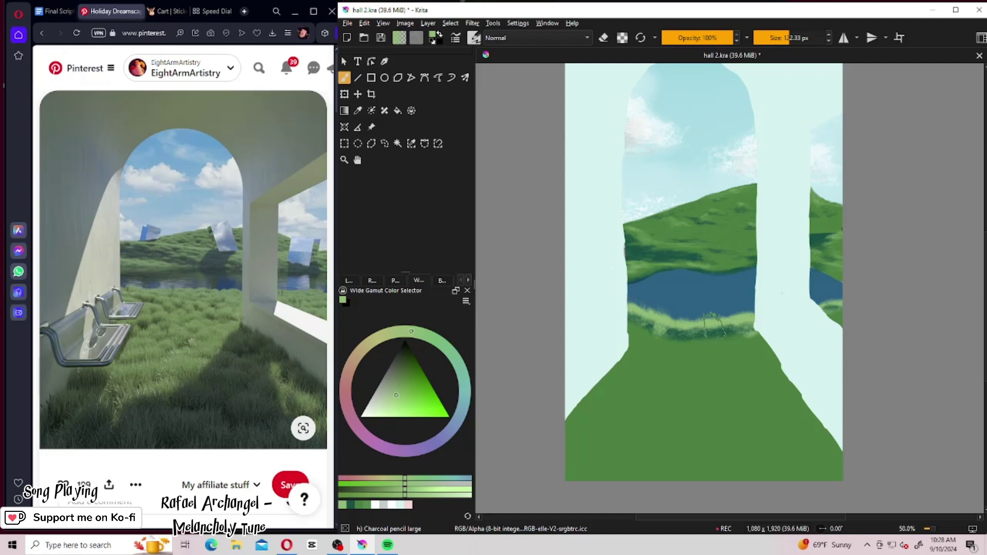
pyautogui.moveTo(736, 321); pyautogui.dragTo(750, 304)
pyautogui.moveTo(699, 334); pyautogui.dragTo(711, 311)
# Switch to the Grass Patch brush tip and paint mid green over the dark shading to blend the bank into the meadow.
pyautogui.click(359, 507)
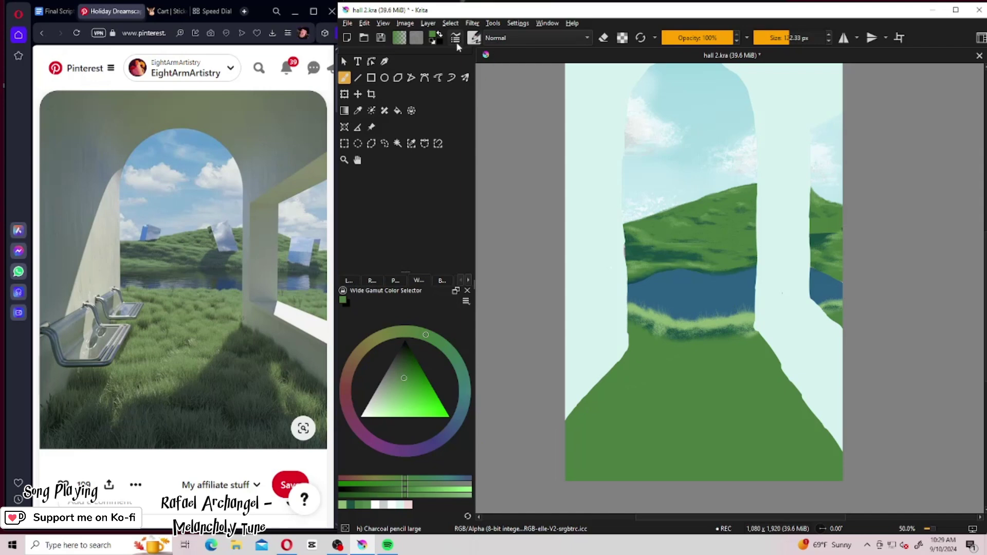
pyautogui.click(473, 38)
pyautogui.click(597, 374)
pyautogui.click(933, 170)
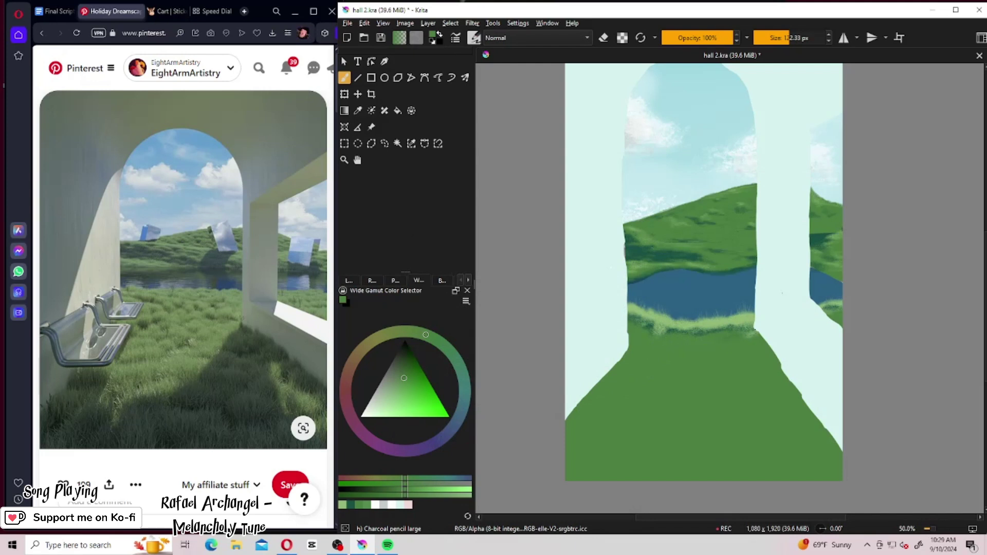
pyautogui.moveTo(756, 323)
pyautogui.mouseDown()
pyautogui.moveTo(695, 326)
pyautogui.moveTo(626, 321)
pyautogui.mouseUp()
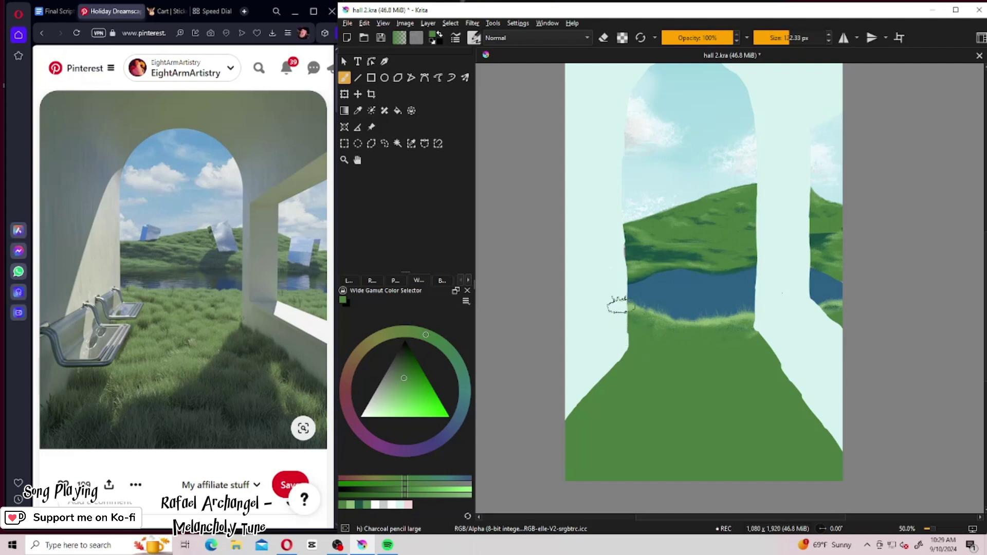
# Pick a slightly lighter green, set the brush size to 280.60 px and cover the whole foreground meadow.
pyautogui.click(367, 505)
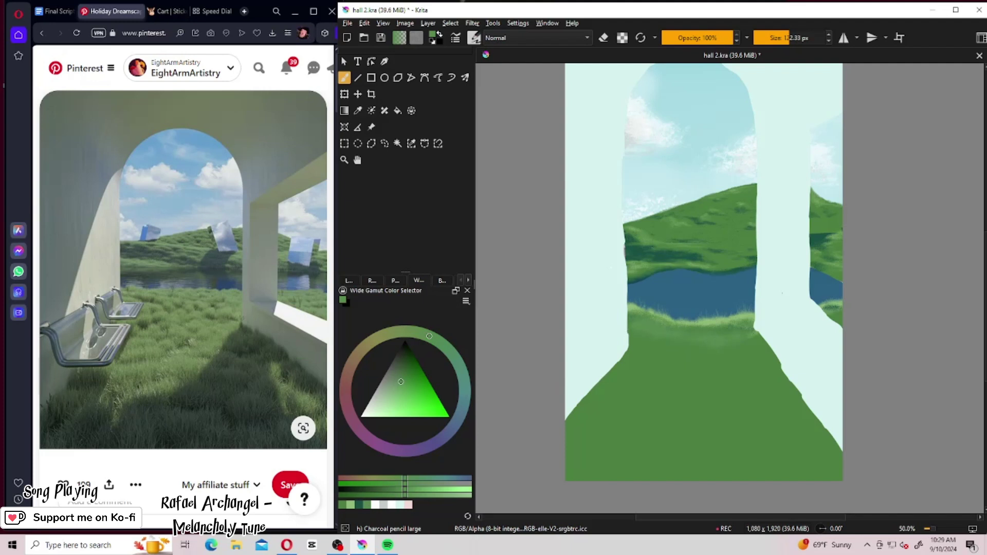
pyautogui.click(798, 37)
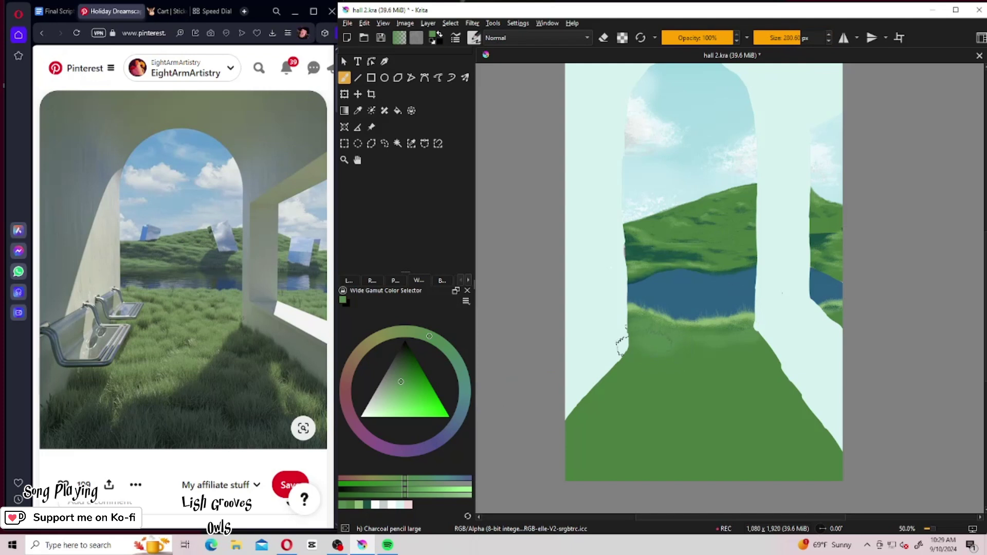
pyautogui.moveTo(622, 357)
pyautogui.mouseDown()
pyautogui.moveTo(715, 358)
pyautogui.moveTo(703, 353)
pyautogui.moveTo(751, 344)
pyautogui.moveTo(747, 356)
pyautogui.moveTo(678, 377)
pyautogui.moveTo(691, 374)
pyautogui.moveTo(667, 367)
pyautogui.moveTo(633, 385)
pyautogui.moveTo(683, 399)
pyautogui.moveTo(783, 362)
pyautogui.moveTo(794, 409)
pyautogui.moveTo(769, 420)
pyautogui.moveTo(633, 402)
pyautogui.moveTo(608, 417)
pyautogui.moveTo(619, 466)
pyautogui.moveTo(658, 496)
pyautogui.moveTo(567, 486)
pyautogui.moveTo(570, 466)
pyautogui.moveTo(770, 469)
pyautogui.moveTo(677, 480)
pyautogui.moveTo(817, 479)
pyautogui.moveTo(877, 457)
pyautogui.mouseUp()
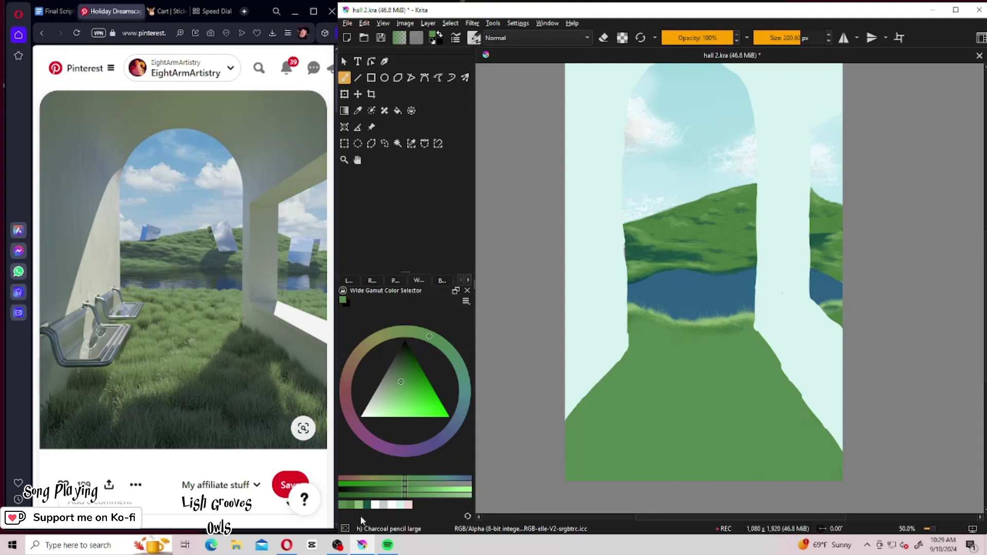
# Mix a darker green and paint textured shadows along both sides and the lower edge of the foreground meadow.
pyautogui.click(404, 378)
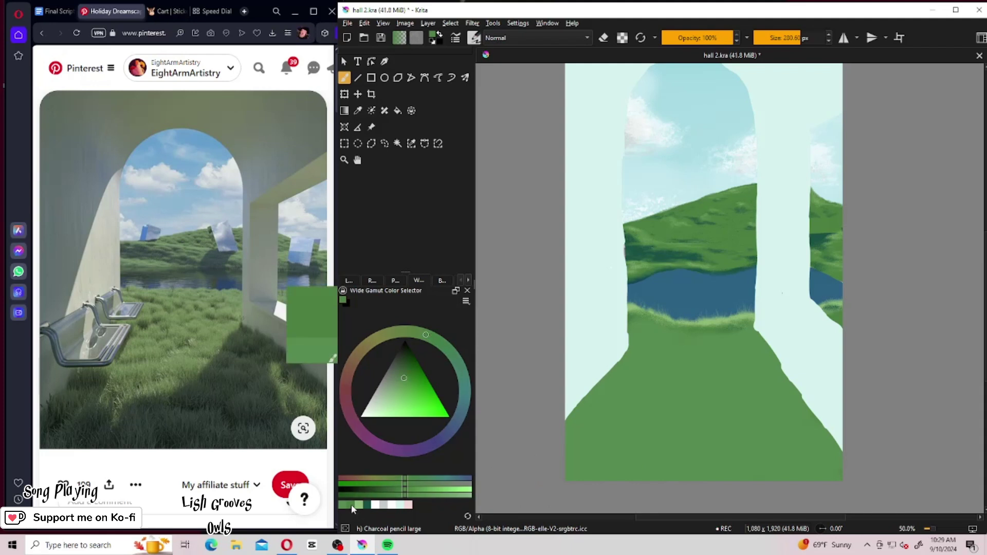
pyautogui.click(405, 367)
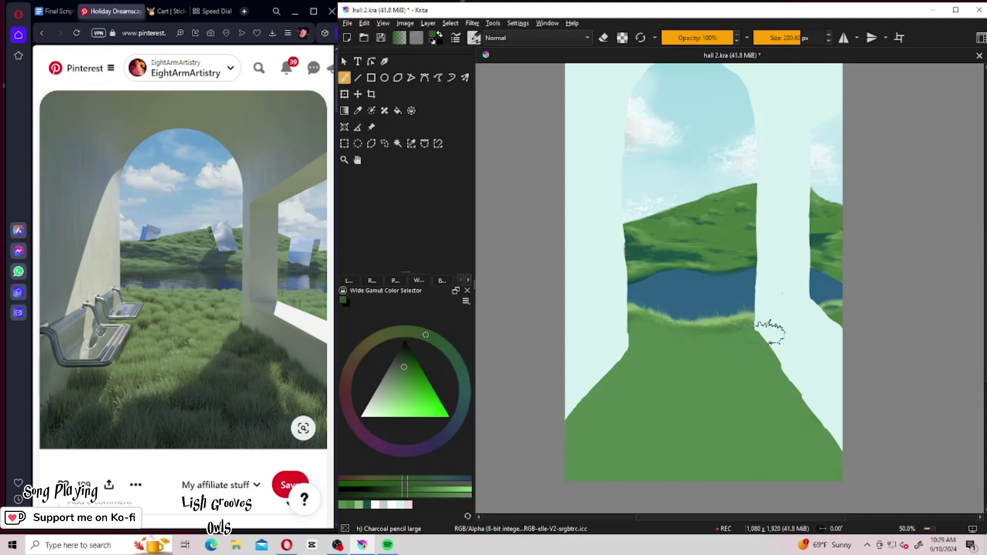
pyautogui.moveTo(775, 337)
pyautogui.mouseDown()
pyautogui.moveTo(773, 362)
pyautogui.moveTo(773, 329)
pyautogui.moveTo(755, 378)
pyautogui.moveTo(768, 369)
pyautogui.moveTo(785, 390)
pyautogui.moveTo(767, 415)
pyautogui.moveTo(778, 422)
pyautogui.moveTo(796, 403)
pyautogui.moveTo(780, 414)
pyautogui.moveTo(801, 413)
pyautogui.moveTo(779, 414)
pyautogui.moveTo(851, 432)
pyautogui.moveTo(837, 475)
pyautogui.mouseUp()
pyautogui.moveTo(753, 387)
pyautogui.mouseDown()
pyautogui.moveTo(753, 407)
pyautogui.moveTo(725, 448)
pyautogui.moveTo(765, 383)
pyautogui.moveTo(725, 479)
pyautogui.moveTo(750, 422)
pyautogui.moveTo(762, 422)
pyautogui.moveTo(733, 472)
pyautogui.moveTo(781, 401)
pyautogui.moveTo(733, 495)
pyautogui.moveTo(772, 418)
pyautogui.moveTo(725, 477)
pyautogui.moveTo(709, 455)
pyautogui.moveTo(668, 454)
pyautogui.moveTo(665, 477)
pyautogui.moveTo(687, 477)
pyautogui.moveTo(690, 453)
pyautogui.moveTo(659, 468)
pyautogui.moveTo(612, 463)
pyautogui.moveTo(632, 471)
pyautogui.moveTo(635, 489)
pyautogui.moveTo(596, 453)
pyautogui.moveTo(578, 460)
pyautogui.moveTo(596, 397)
pyautogui.moveTo(582, 400)
pyautogui.moveTo(604, 373)
pyautogui.moveTo(571, 463)
pyautogui.mouseUp()
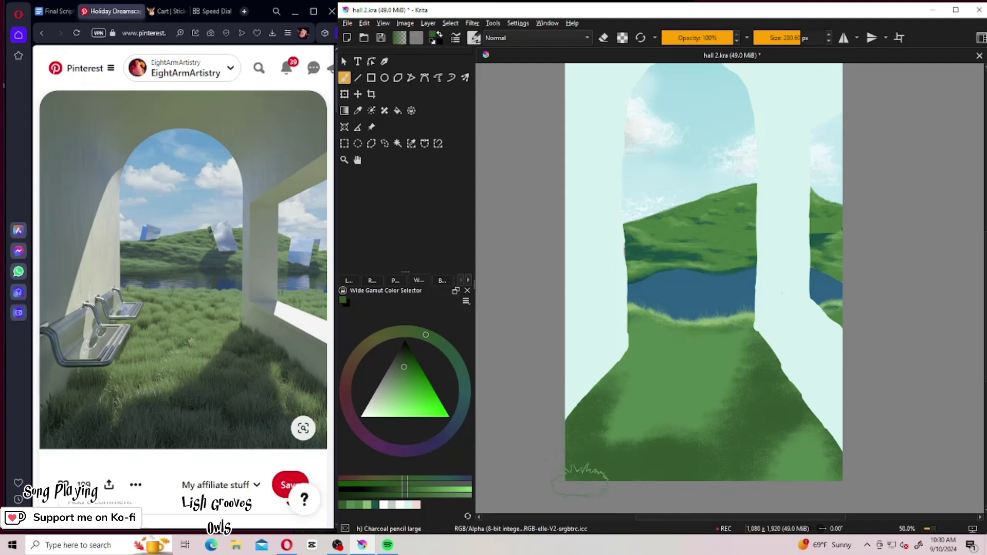
# Switch to the Grass brush tip, mix a yellowish green and paint grass at 138.28 px across the far end of the meadow.
pyautogui.click(456, 39)
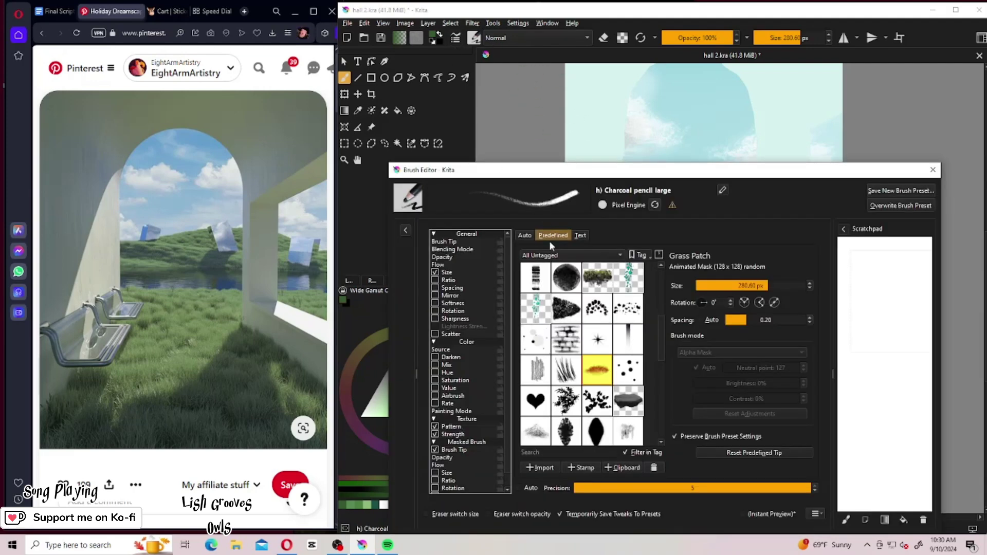
pyautogui.click(932, 170)
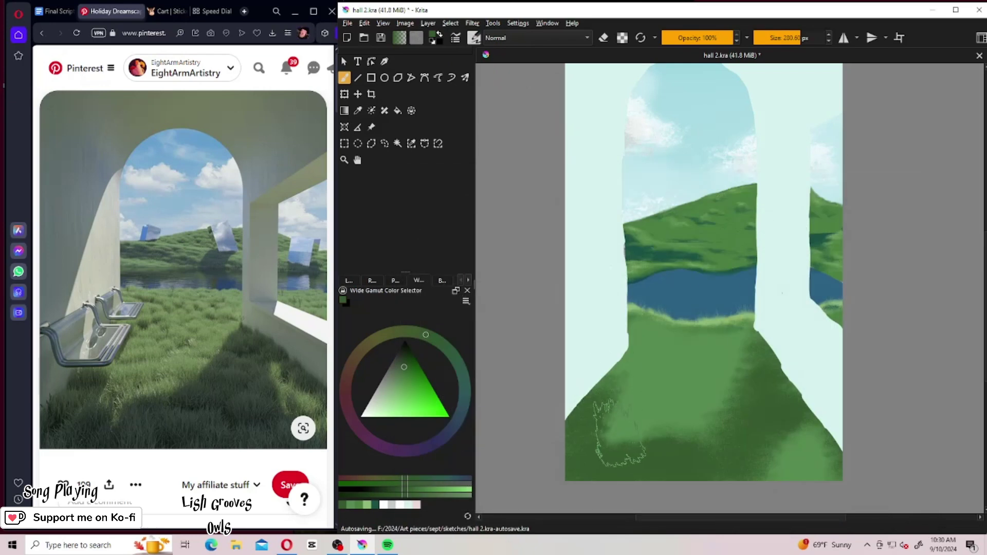
pyautogui.click(361, 506)
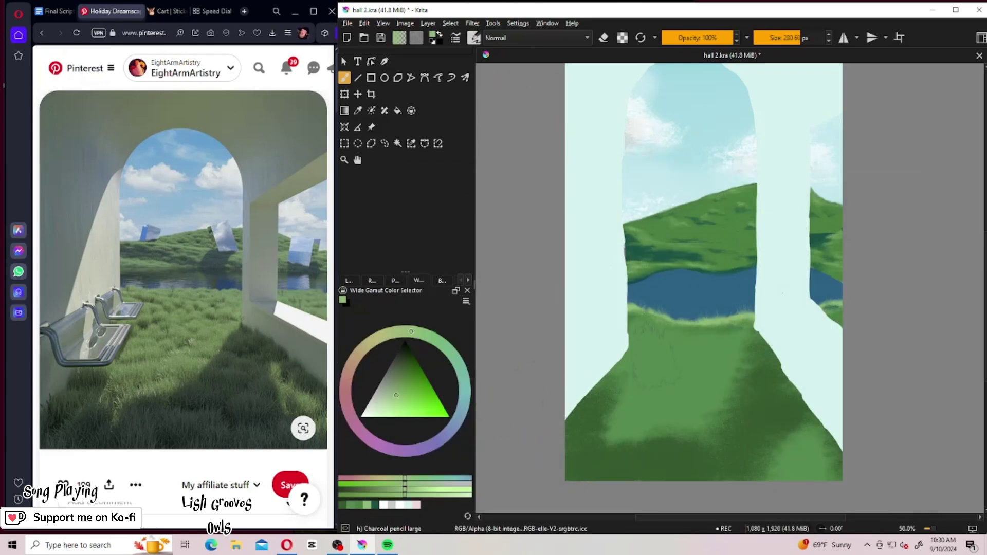
pyautogui.click(358, 505)
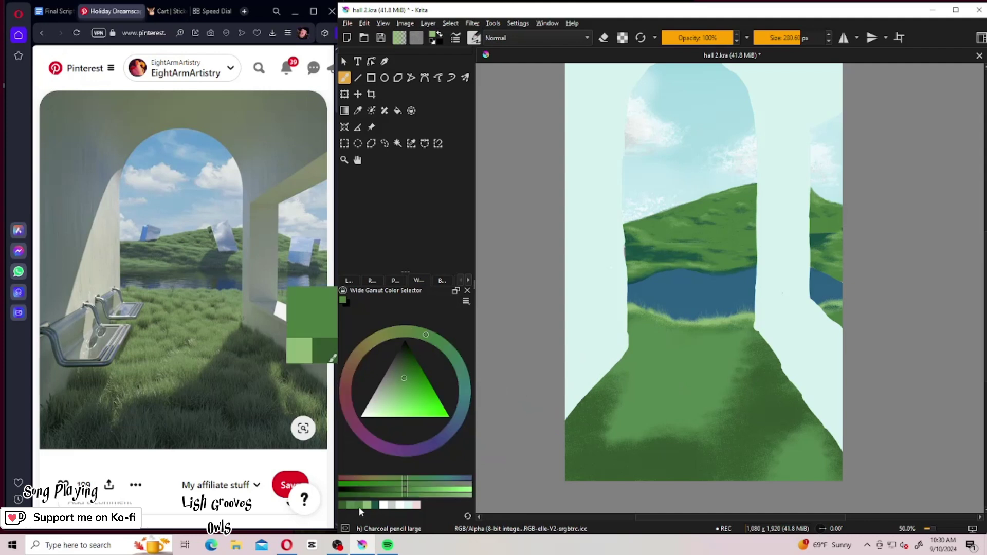
pyautogui.click(411, 334)
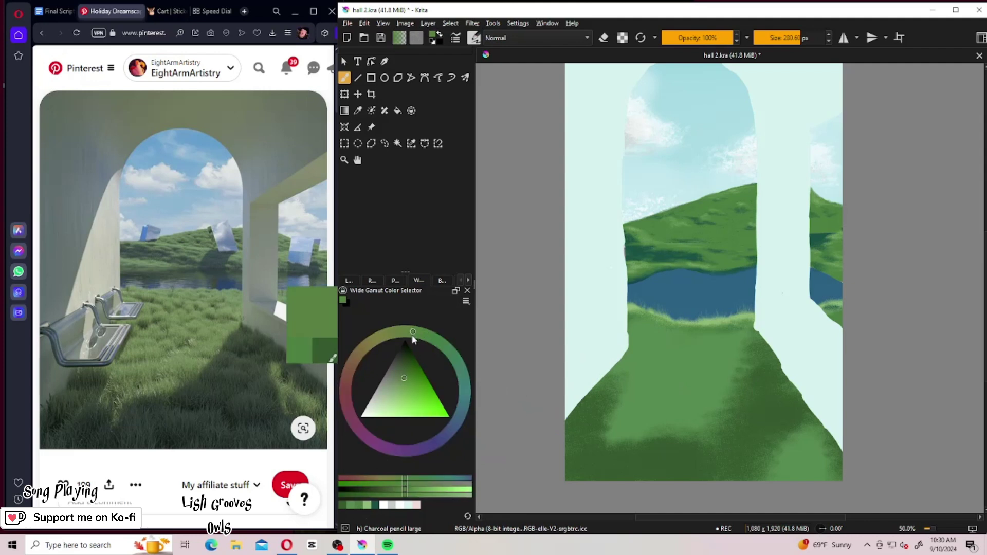
pyautogui.click(405, 384)
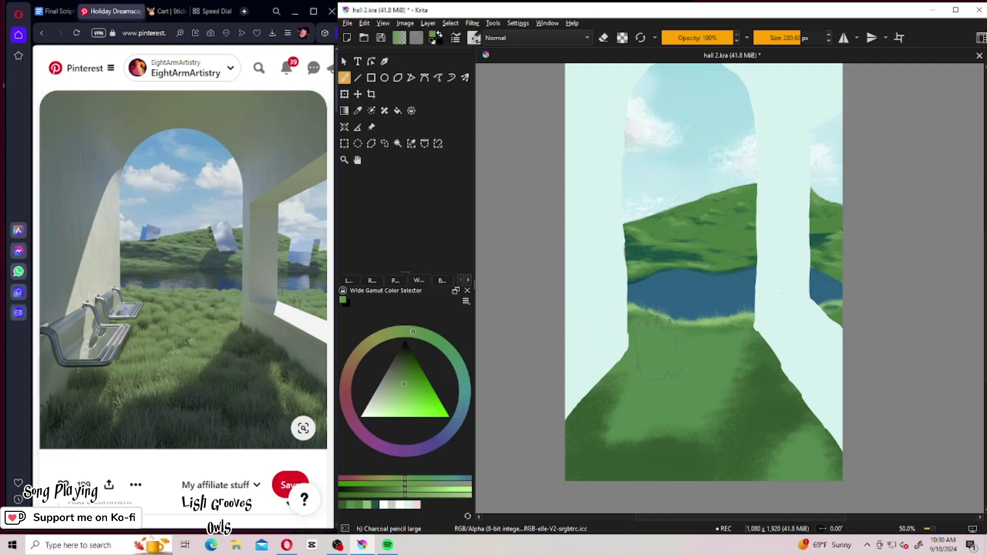
pyautogui.moveTo(800, 39); pyautogui.dragTo(790, 38)
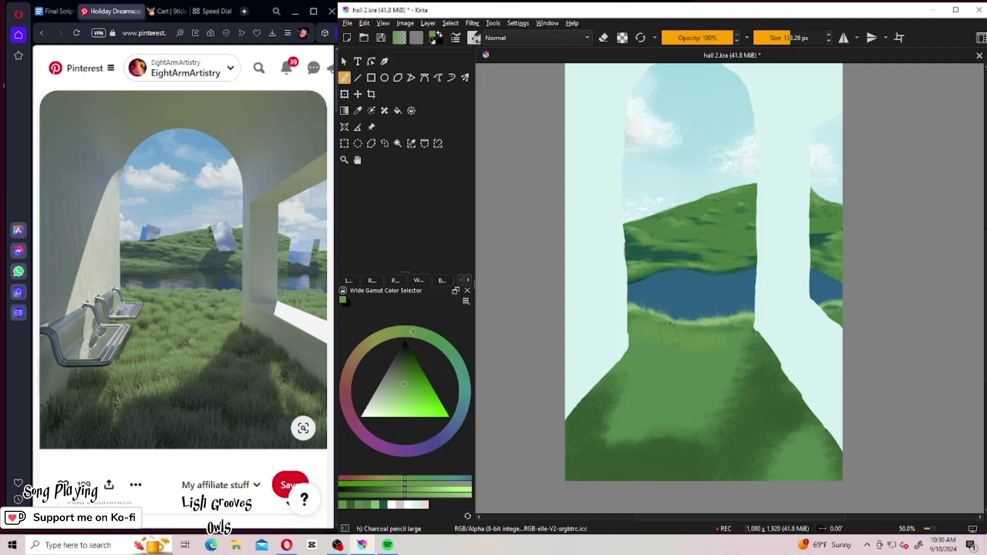
pyautogui.moveTo(746, 329); pyautogui.dragTo(763, 352)
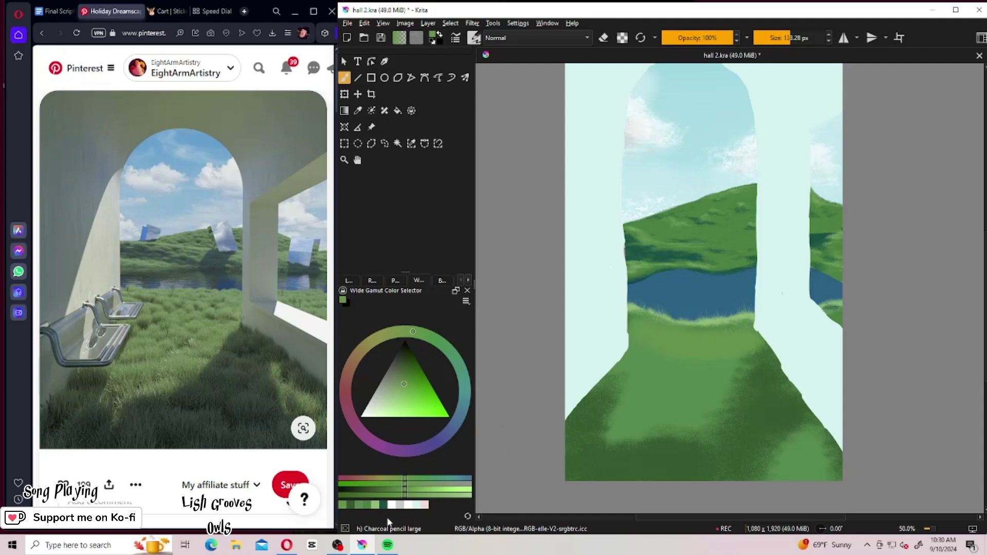
# Dab dark green grass shadows at the meadow's far end and soften them with the recent yellowish green.
pyautogui.click(382, 504)
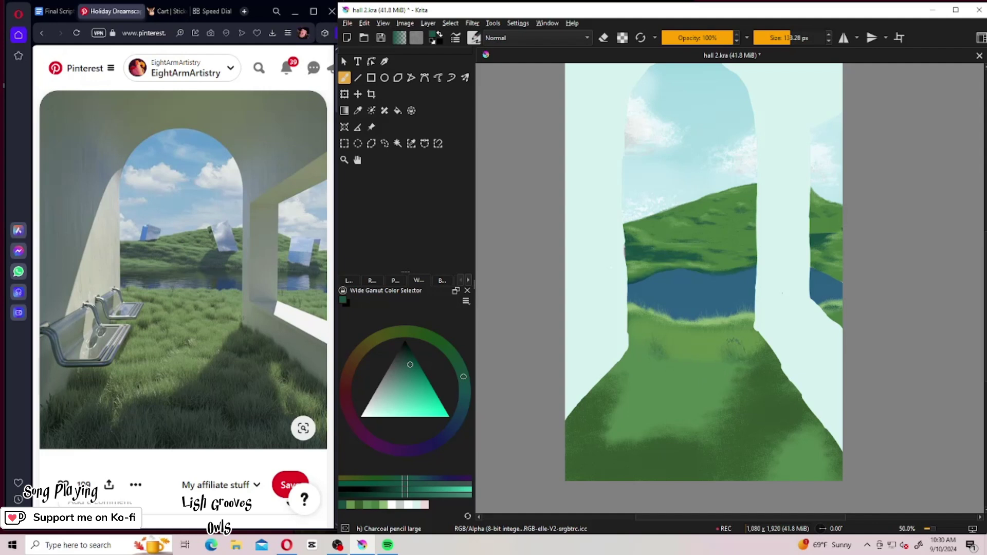
pyautogui.moveTo(637, 340); pyautogui.dragTo(647, 325)
pyautogui.click(353, 504)
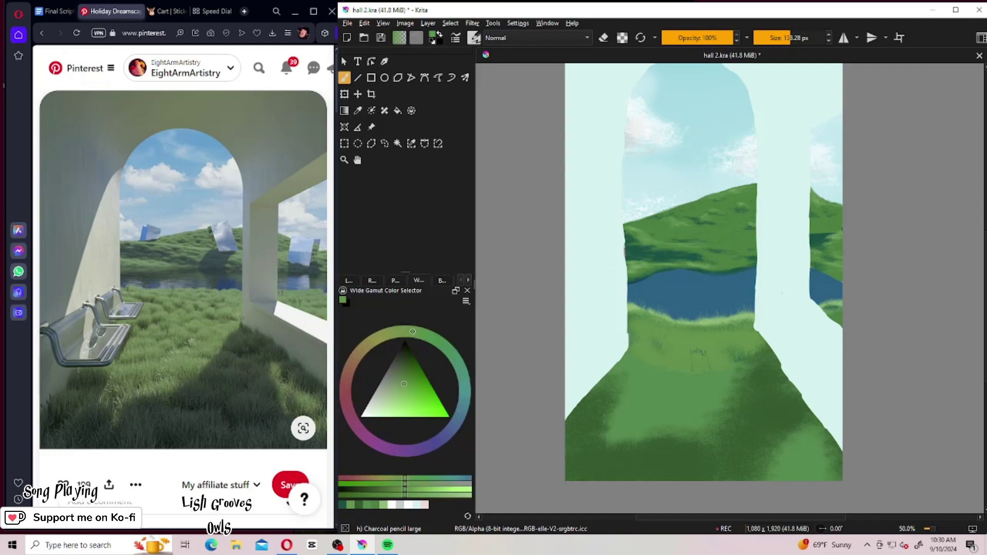
# Paint light green grass highlights across the meadow's far end and blend their lower edge with yellowish green.
pyautogui.click(386, 506)
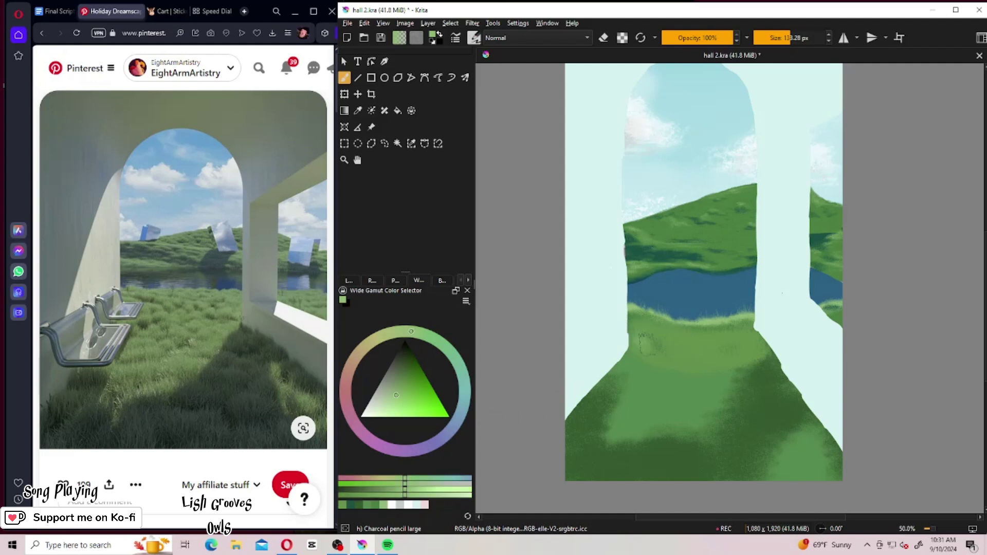
pyautogui.moveTo(668, 355)
pyautogui.mouseDown()
pyautogui.moveTo(699, 348)
pyautogui.moveTo(709, 357)
pyautogui.moveTo(725, 339)
pyautogui.moveTo(730, 364)
pyautogui.moveTo(732, 342)
pyautogui.moveTo(747, 343)
pyautogui.mouseUp()
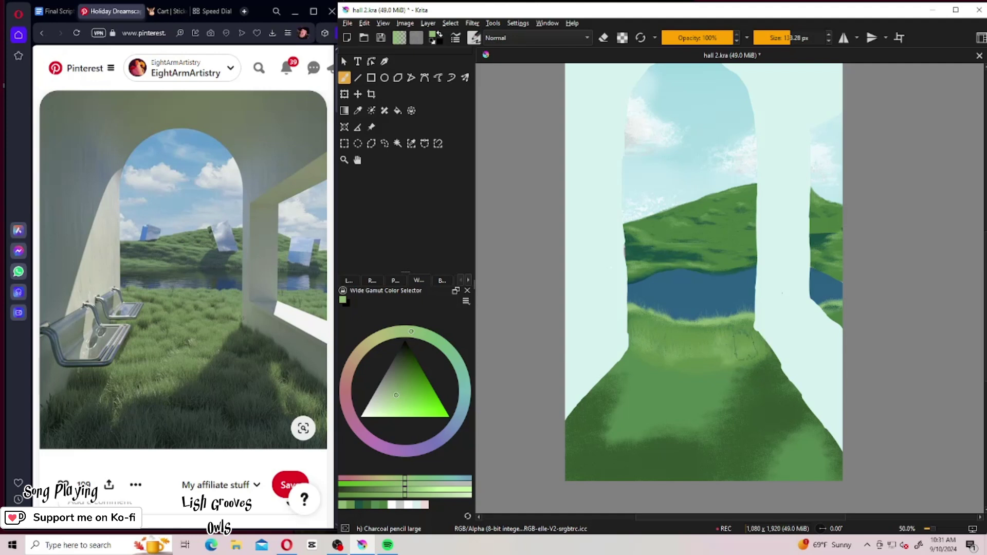
pyautogui.click(352, 506)
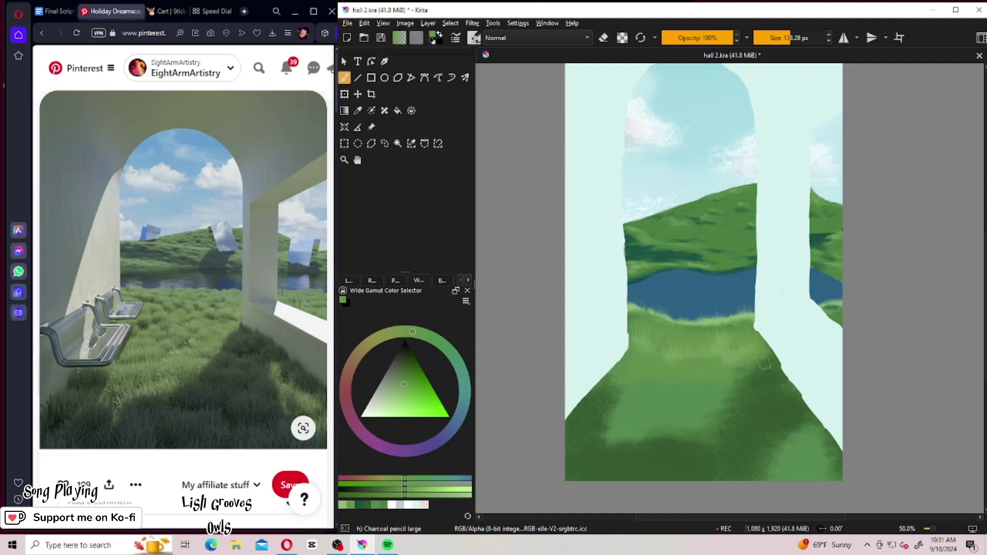
# Paint grass texture down the middle of the meadow, alternating the recent medium green and yellowish green at 138.28 px.
pyautogui.click(383, 506)
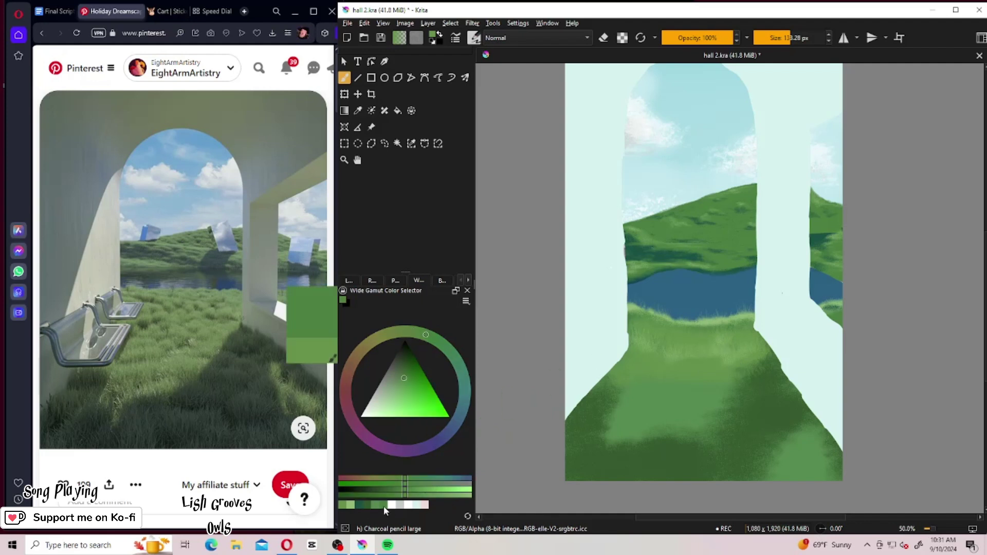
pyautogui.moveTo(676, 366)
pyautogui.mouseDown()
pyautogui.moveTo(750, 380)
pyautogui.moveTo(766, 370)
pyautogui.moveTo(765, 348)
pyautogui.mouseUp()
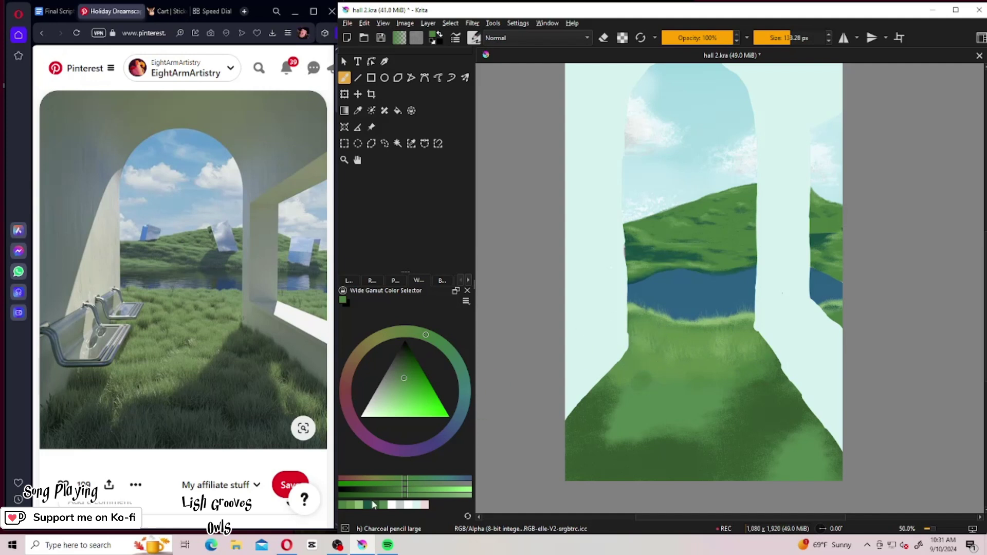
pyautogui.click(354, 505)
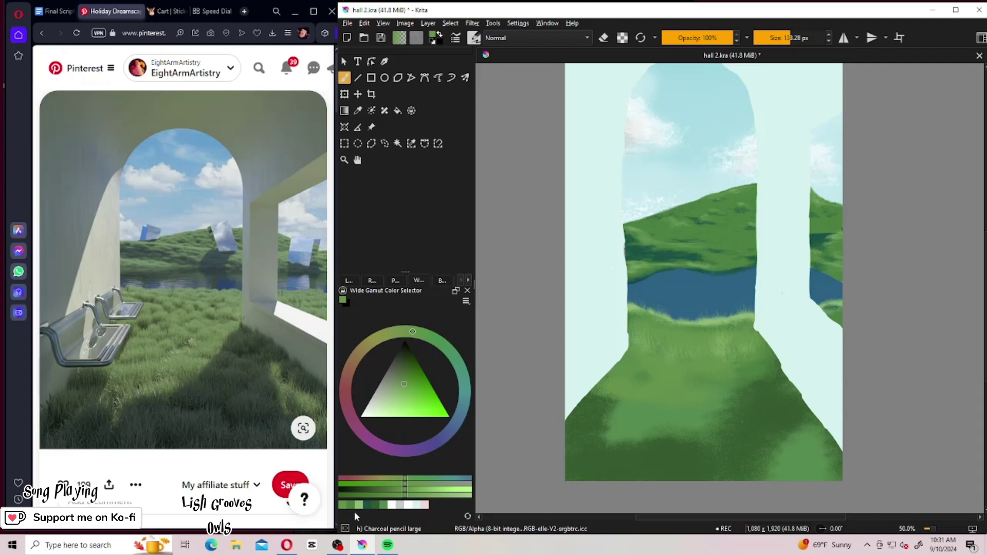
pyautogui.click(425, 334)
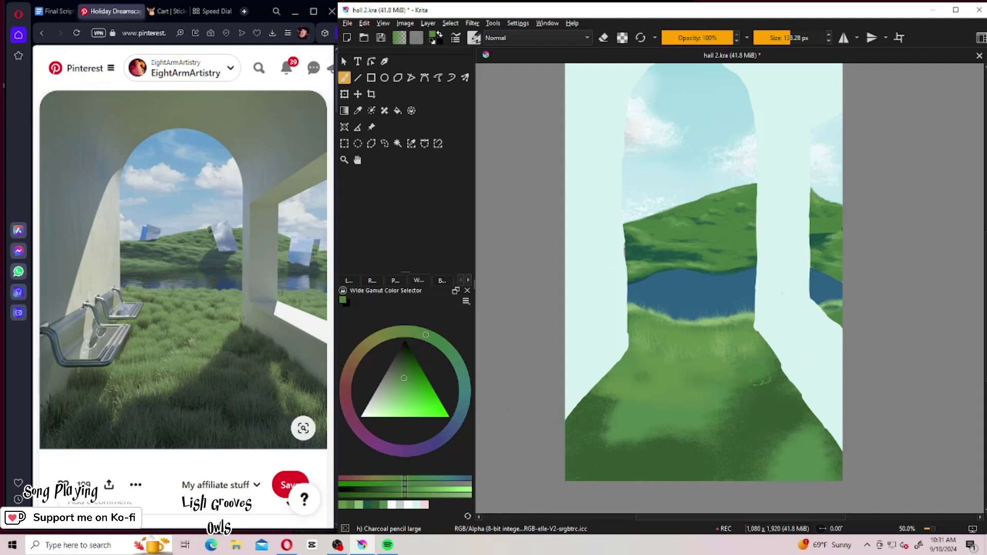
pyautogui.moveTo(781, 375); pyautogui.dragTo(737, 395)
pyautogui.click(412, 332)
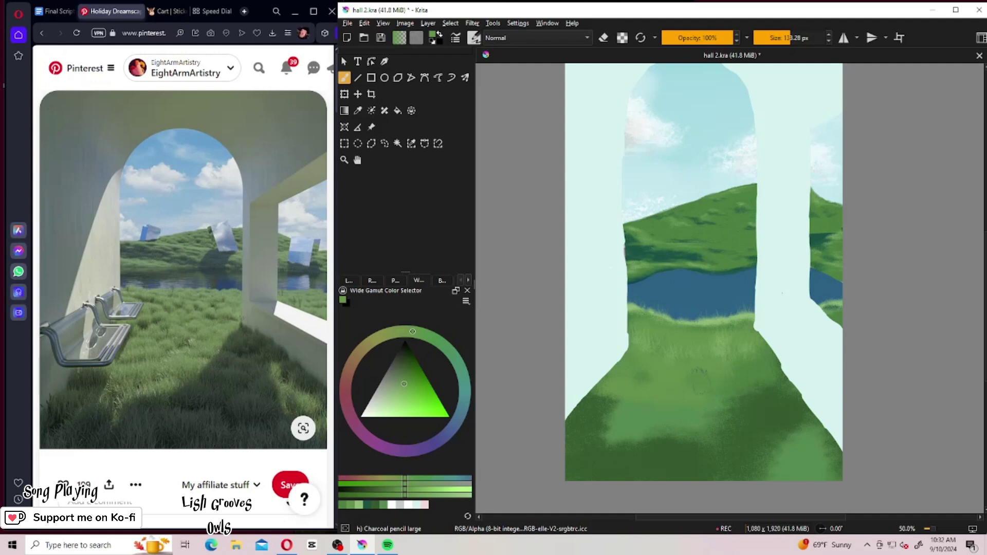
pyautogui.moveTo(760, 391)
pyautogui.mouseDown()
pyautogui.moveTo(735, 401)
pyautogui.moveTo(784, 366)
pyautogui.moveTo(782, 400)
pyautogui.mouseUp()
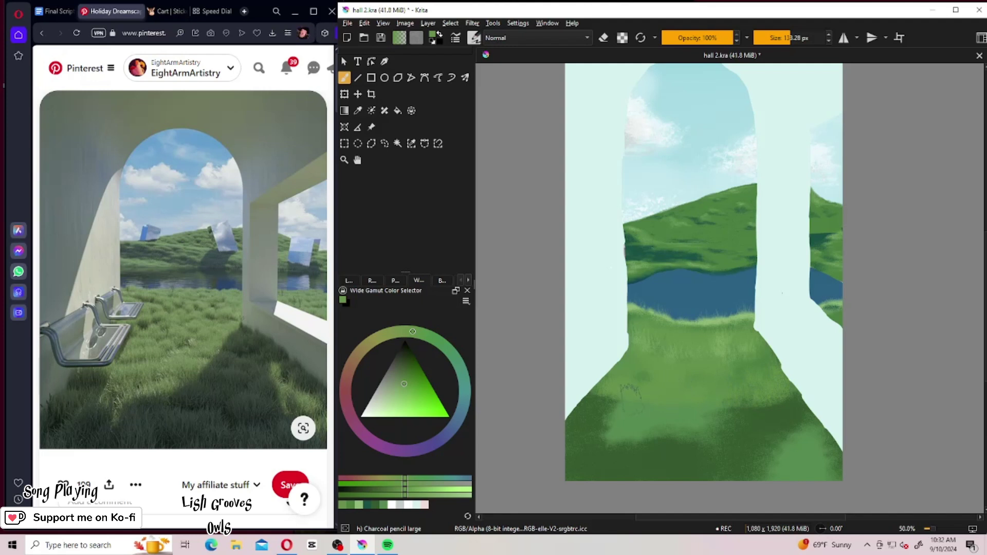
# Extend the medium and yellowish green grass over the dark shadows along both sides of the meadow.
pyautogui.click(351, 508)
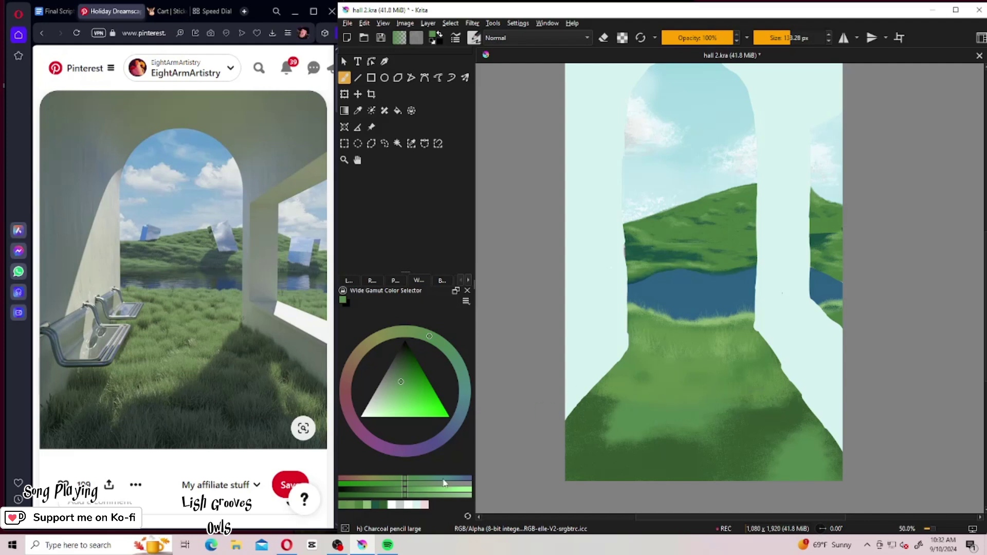
pyautogui.click(362, 507)
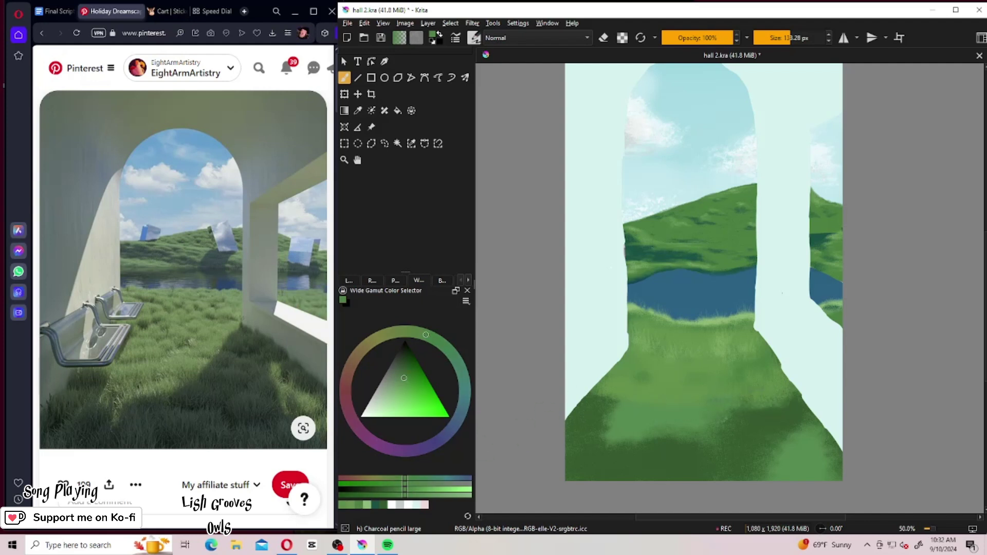
pyautogui.moveTo(691, 397)
pyautogui.mouseDown()
pyautogui.moveTo(745, 409)
pyautogui.moveTo(732, 410)
pyautogui.moveTo(788, 407)
pyautogui.mouseUp()
pyautogui.moveTo(640, 388)
pyautogui.mouseDown()
pyautogui.moveTo(603, 405)
pyautogui.moveTo(590, 398)
pyautogui.moveTo(588, 385)
pyautogui.moveTo(609, 386)
pyautogui.mouseUp()
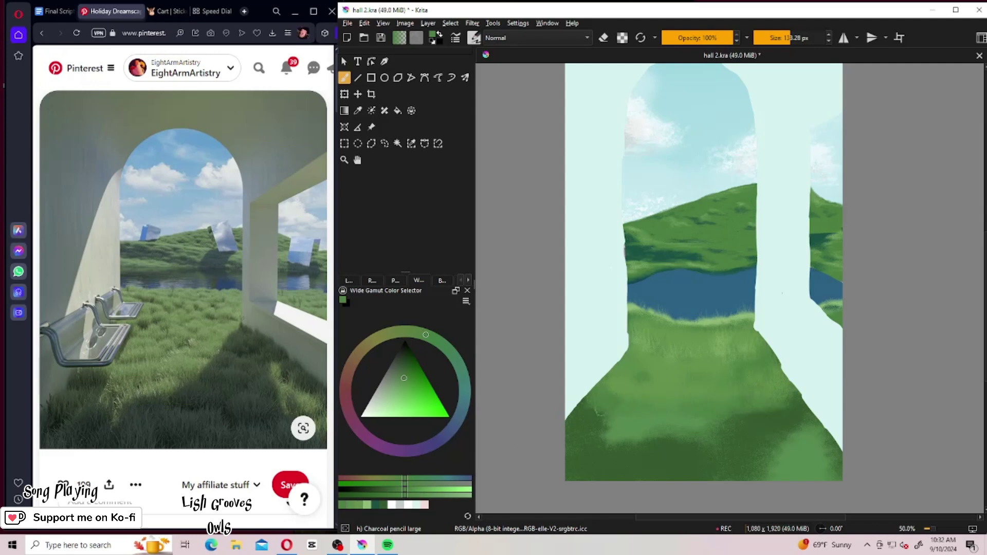
pyautogui.click(362, 506)
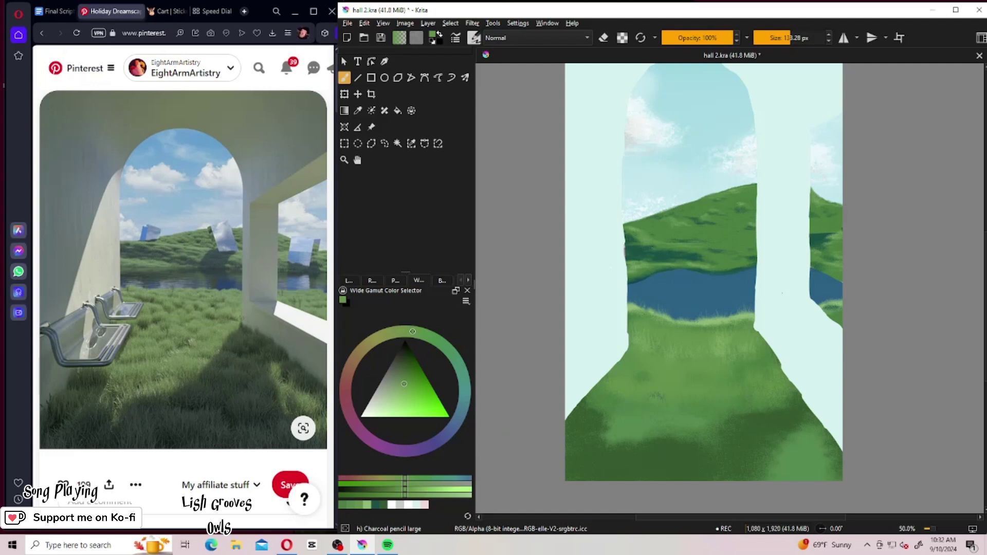
pyautogui.moveTo(704, 418)
pyautogui.mouseDown()
pyautogui.moveTo(776, 419)
pyautogui.moveTo(745, 429)
pyautogui.moveTo(802, 411)
pyautogui.moveTo(786, 406)
pyautogui.moveTo(800, 391)
pyautogui.moveTo(790, 378)
pyautogui.moveTo(820, 418)
pyautogui.moveTo(789, 404)
pyautogui.mouseUp()
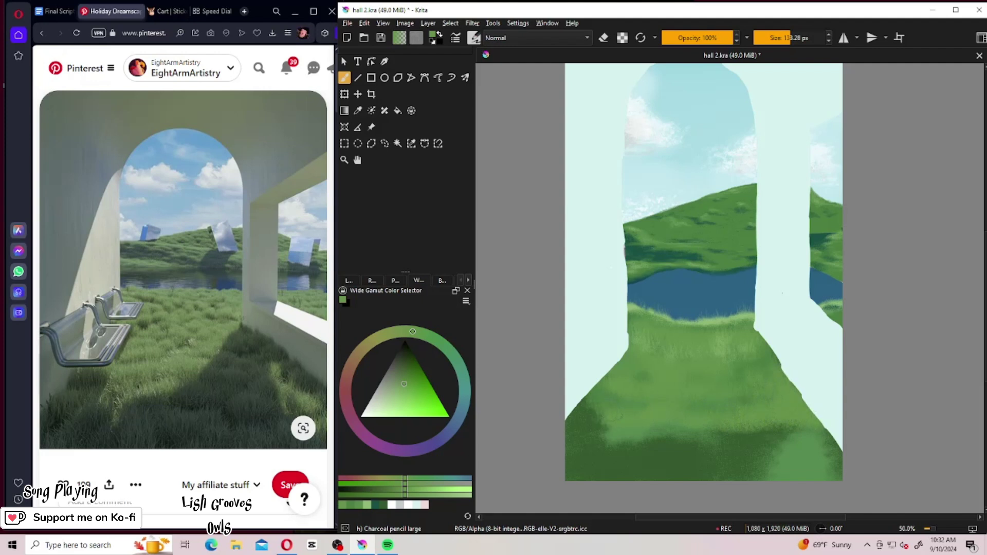
pyautogui.moveTo(599, 416); pyautogui.dragTo(579, 393)
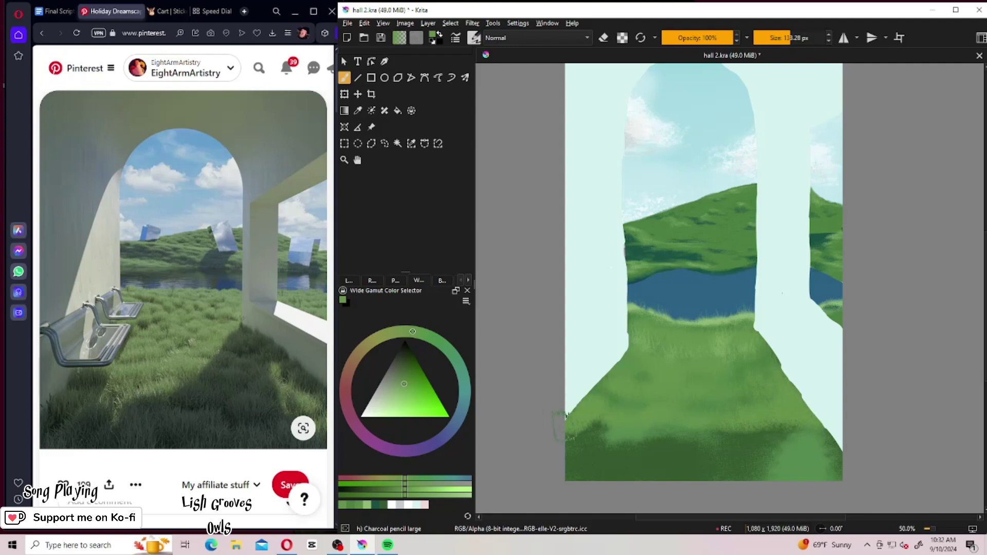
# Enlarge the brush to 299.51 px and cover the dark lower end of the meadow with medium green grass.
pyautogui.click(368, 506)
pyautogui.moveTo(624, 447)
pyautogui.mouseDown()
pyautogui.moveTo(603, 418)
pyautogui.moveTo(574, 433)
pyautogui.moveTo(571, 423)
pyautogui.moveTo(607, 432)
pyautogui.moveTo(619, 423)
pyautogui.moveTo(670, 445)
pyautogui.moveTo(579, 450)
pyautogui.moveTo(752, 438)
pyautogui.mouseUp()
pyautogui.click(367, 506)
pyautogui.keyDown('shift'); pyautogui.moveTo(713, 135); pyautogui.dragTo(755, 135); pyautogui.keyUp('shift')
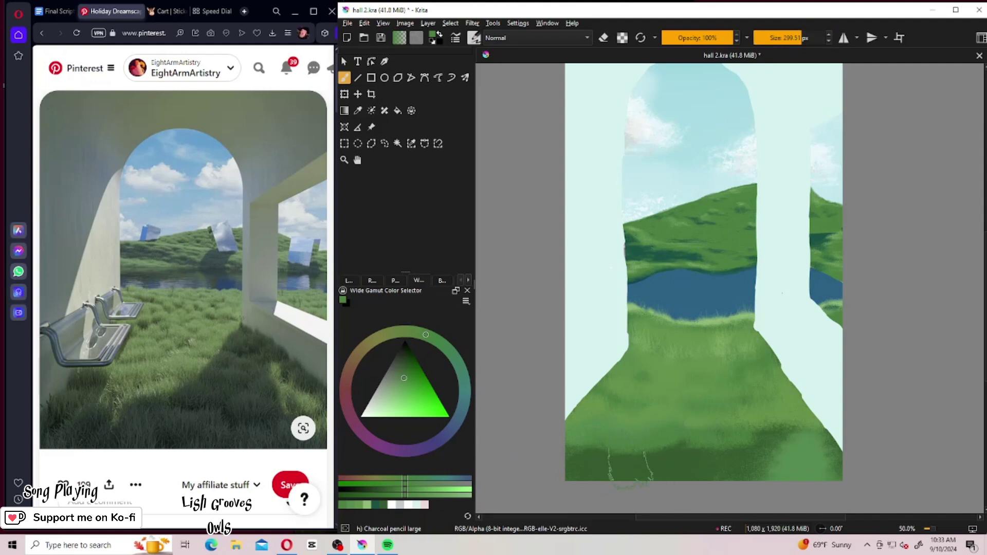
pyautogui.moveTo(643, 463)
pyautogui.mouseDown()
pyautogui.moveTo(592, 471)
pyautogui.moveTo(564, 450)
pyautogui.moveTo(599, 495)
pyautogui.moveTo(621, 475)
pyautogui.moveTo(705, 463)
pyautogui.moveTo(665, 482)
pyautogui.moveTo(610, 486)
pyautogui.moveTo(737, 470)
pyautogui.moveTo(758, 456)
pyautogui.moveTo(831, 461)
pyautogui.moveTo(821, 435)
pyautogui.moveTo(760, 435)
pyautogui.mouseUp()
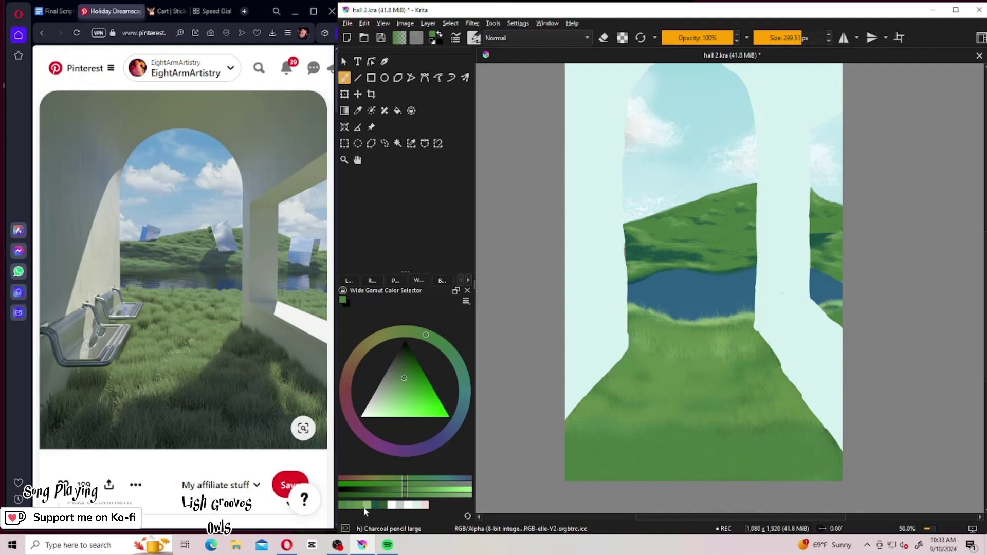
# Paint light green grass tufts in the meadow's lower corners and soften them with medium green.
pyautogui.press('l')
pyautogui.moveTo(562, 470)
pyautogui.mouseDown()
pyautogui.moveTo(594, 464)
pyautogui.moveTo(555, 469)
pyautogui.moveTo(571, 466)
pyautogui.moveTo(599, 494)
pyautogui.moveTo(738, 498)
pyautogui.mouseUp()
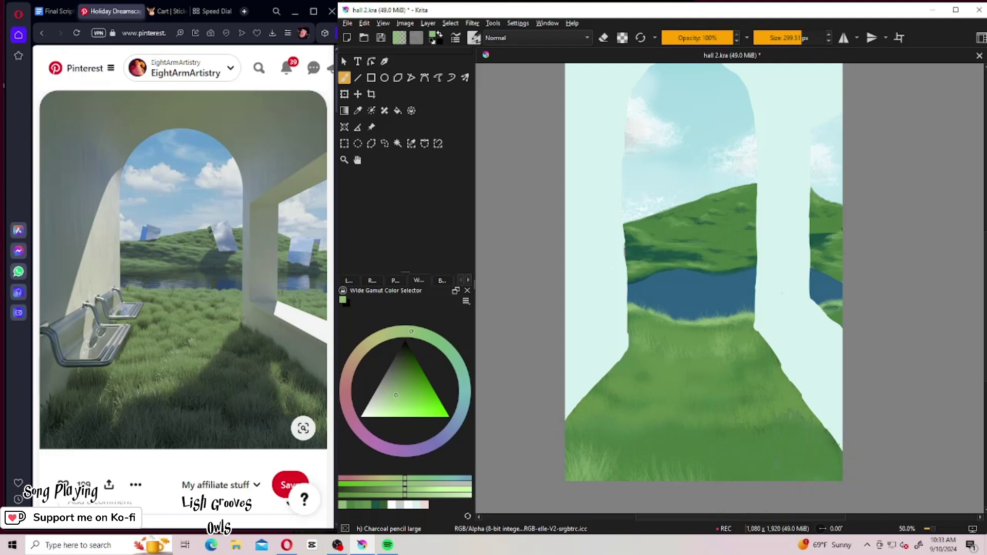
pyautogui.moveTo(789, 452)
pyautogui.mouseDown()
pyautogui.moveTo(800, 415)
pyautogui.moveTo(792, 436)
pyautogui.moveTo(761, 447)
pyautogui.moveTo(771, 445)
pyautogui.mouseUp()
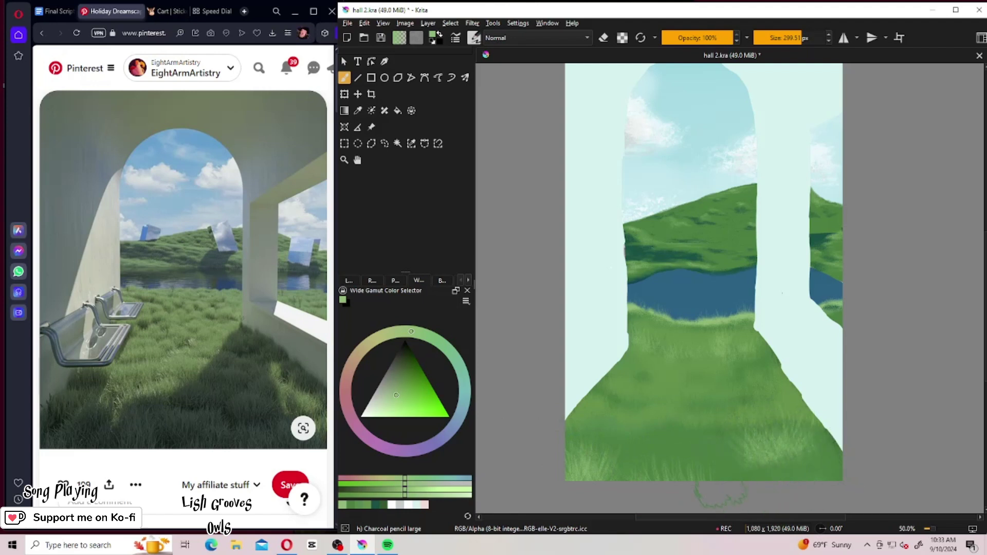
pyautogui.click(367, 505)
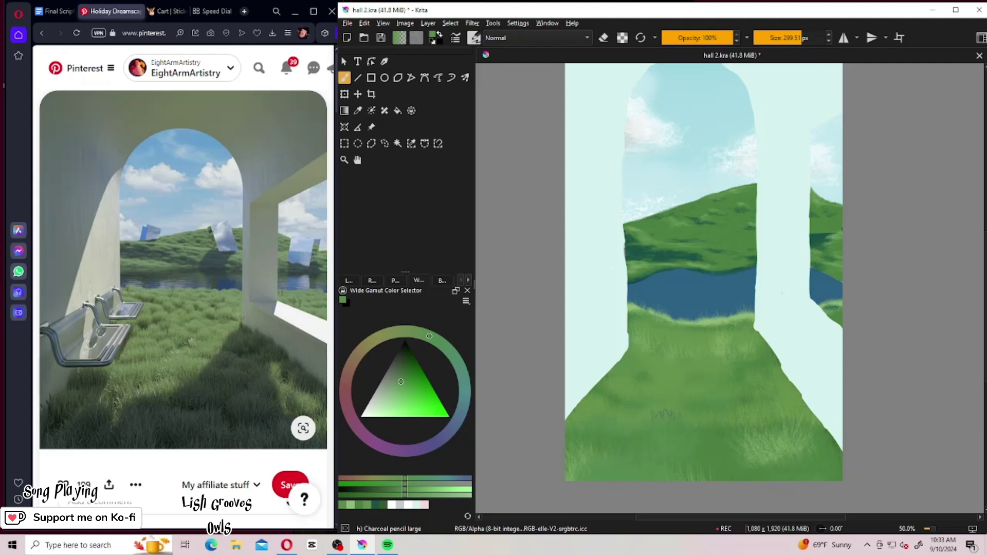
pyautogui.moveTo(699, 457); pyautogui.dragTo(799, 445)
pyautogui.moveTo(683, 360); pyautogui.dragTo(723, 360)
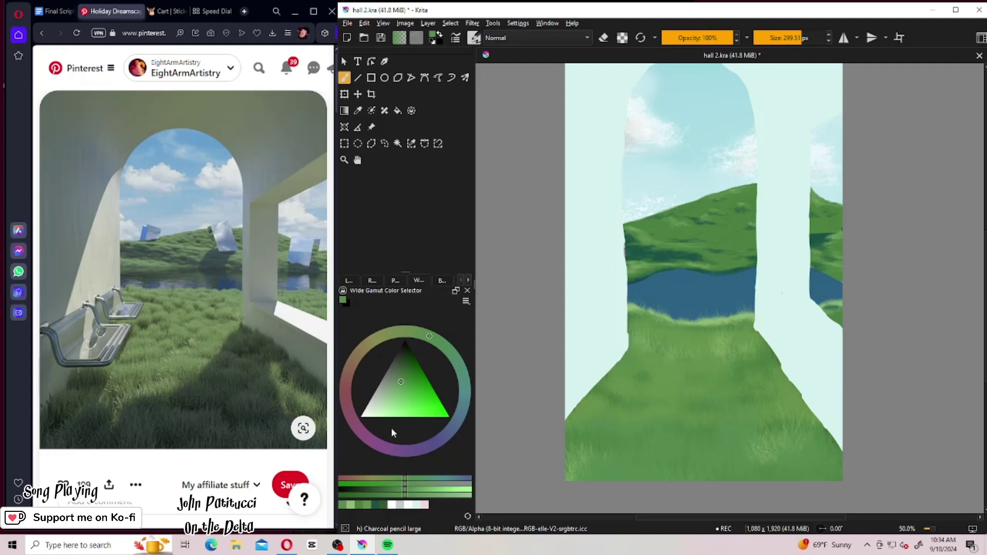
# Switch to the Charcoal Pencil Medium preset at 12 px and draw fine dark teal-green details on the meadow grass and far shoreline.
pyautogui.click(353, 506)
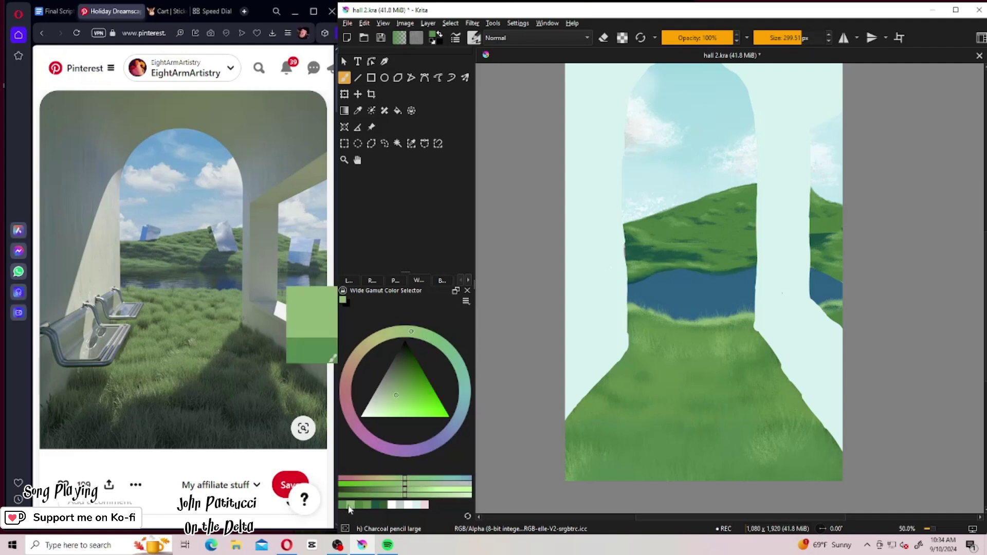
pyautogui.click(474, 38)
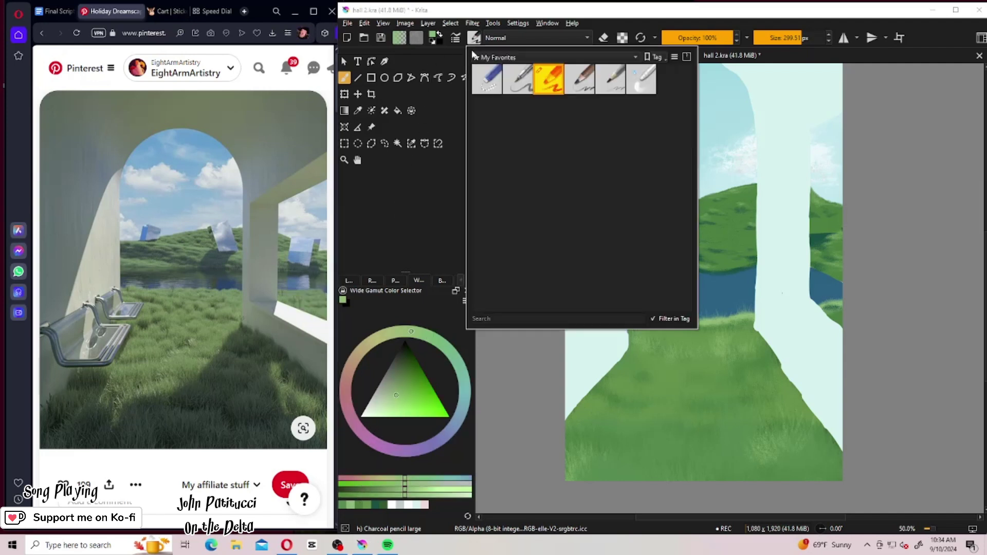
pyautogui.click(581, 92)
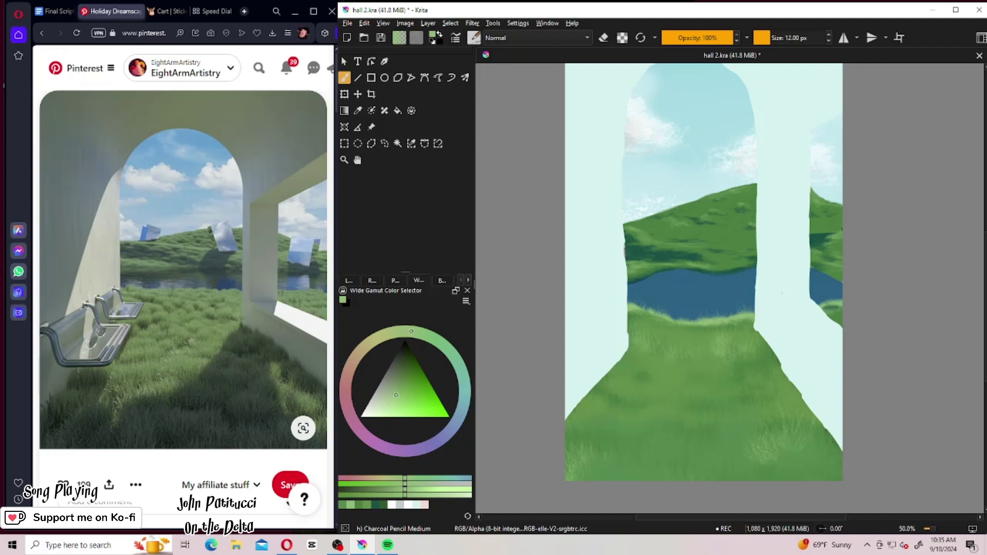
pyautogui.click(379, 506)
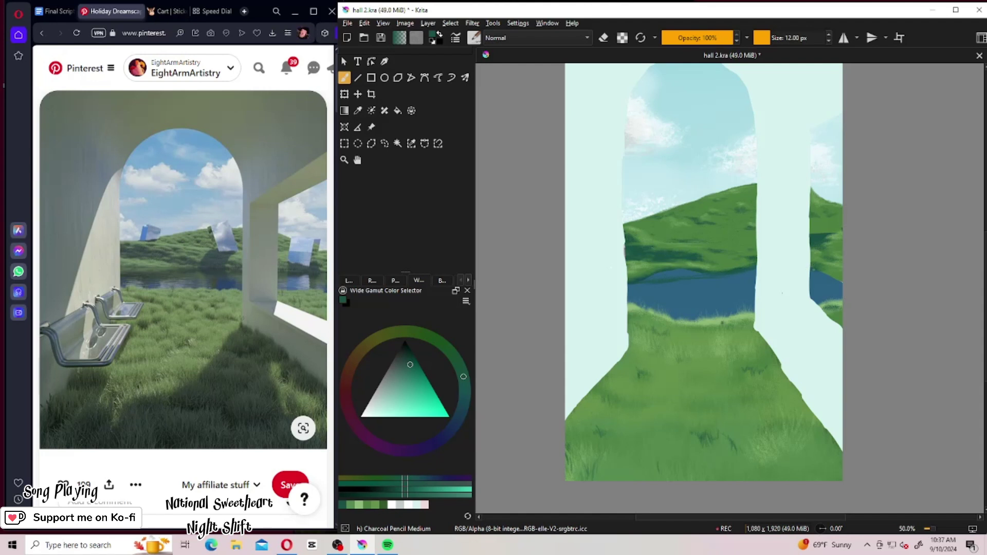
# Switch to the Charcoal pencil large preset and give it the Grass Patch brush tip at 32 px.
pyautogui.press('F6')
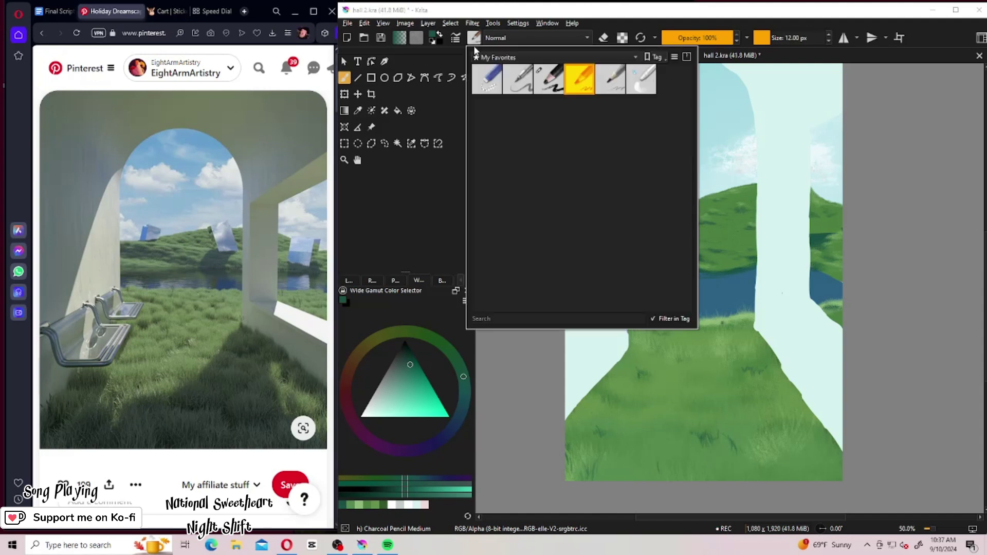
pyautogui.click(556, 84)
pyautogui.press('F5')
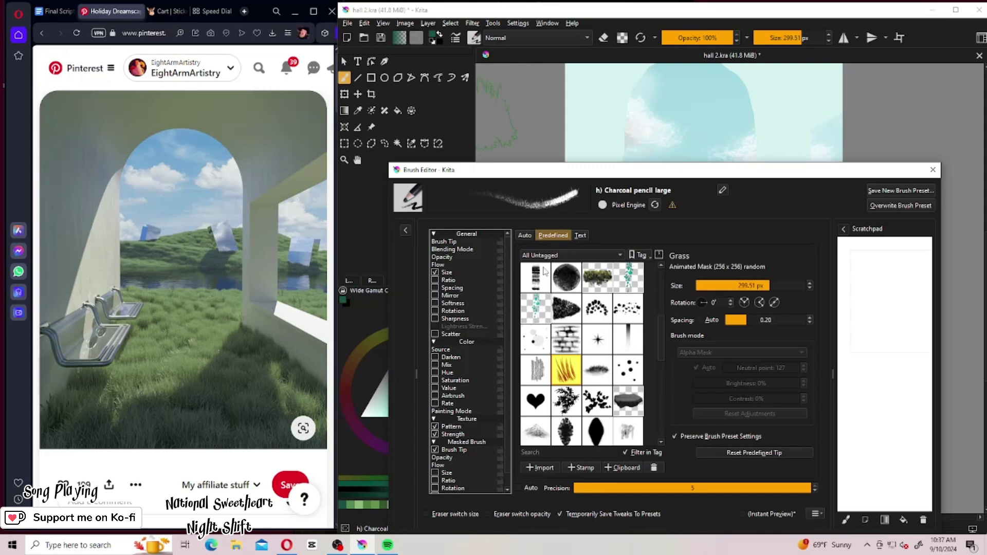
pyautogui.click(598, 370)
pyautogui.click(932, 170)
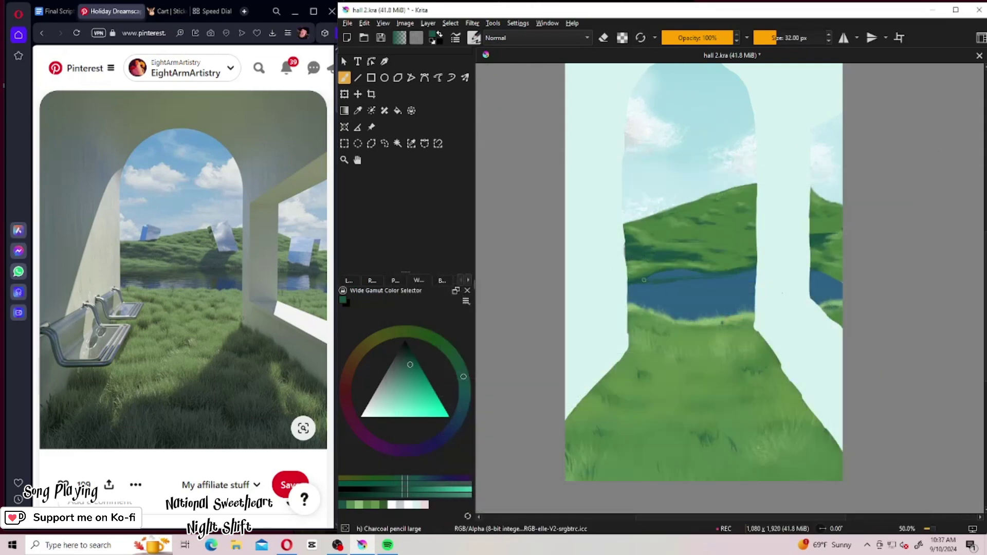
pyautogui.click(455, 38)
pyautogui.click(552, 235)
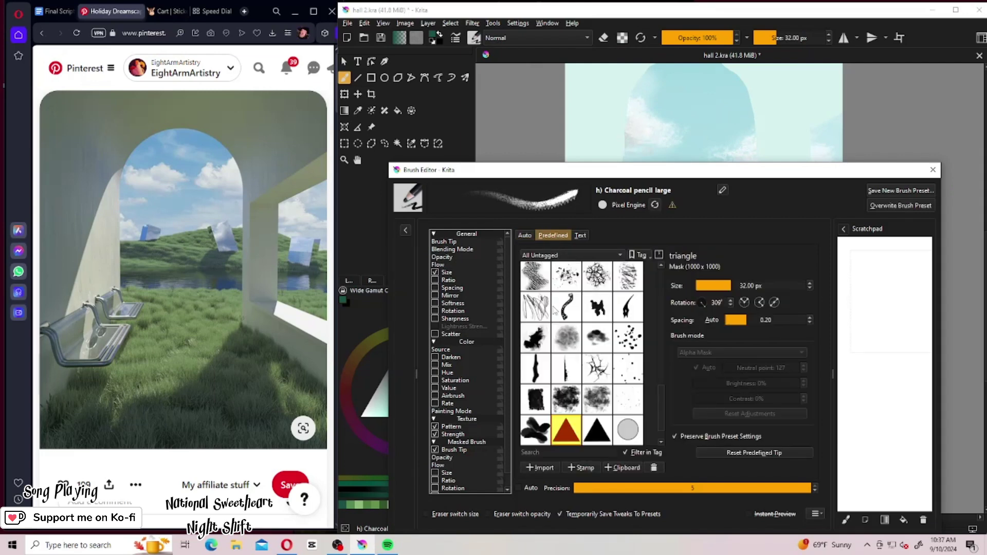
pyautogui.scroll(3, 656, 375)
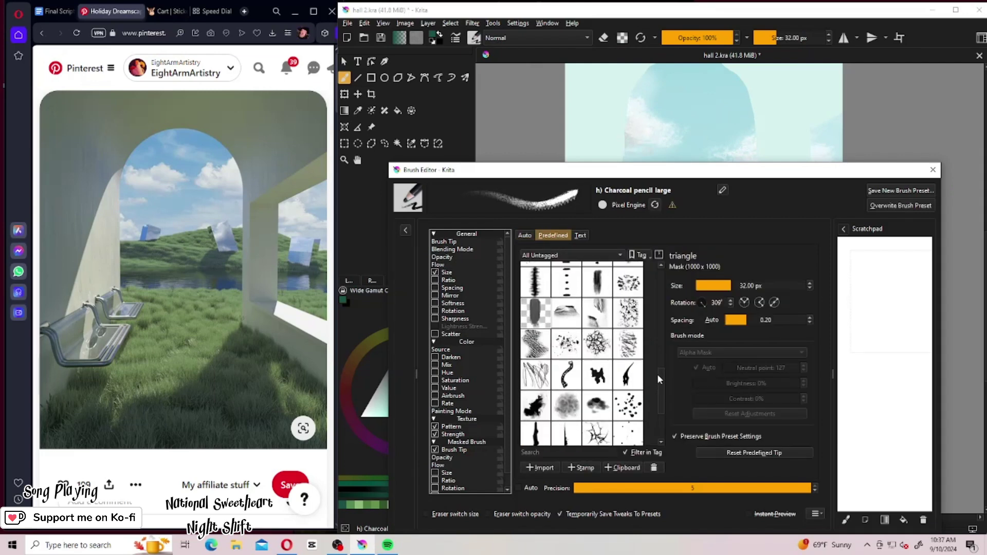
pyautogui.scroll(2, 651, 338)
pyautogui.click(596, 373)
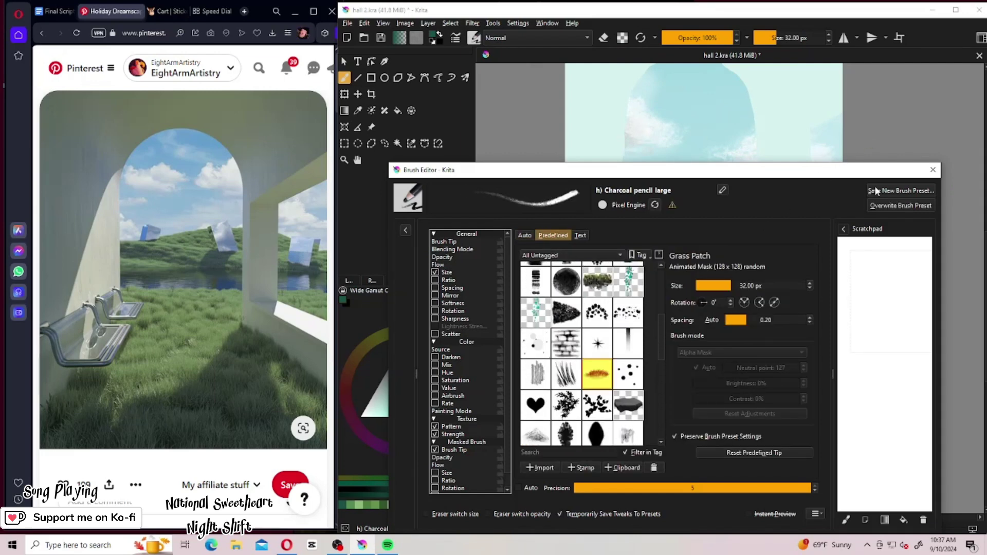
pyautogui.press('Escape')
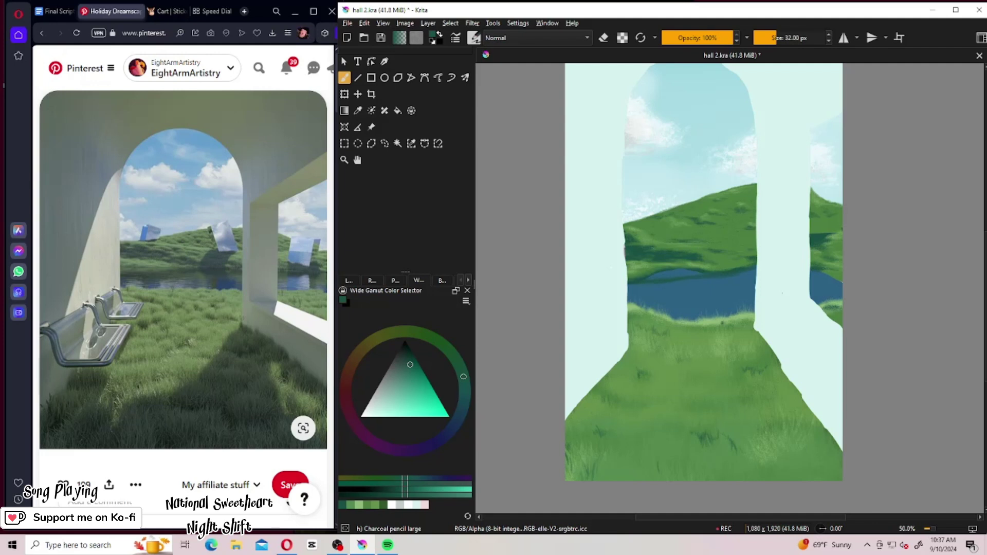
# Paint medium green grass along the far shoreline, reshaping the hill's lower edge over the blue water.
pyautogui.click(375, 505)
pyautogui.moveTo(676, 291)
pyautogui.mouseDown()
pyautogui.moveTo(683, 279)
pyautogui.moveTo(650, 280)
pyautogui.mouseUp()
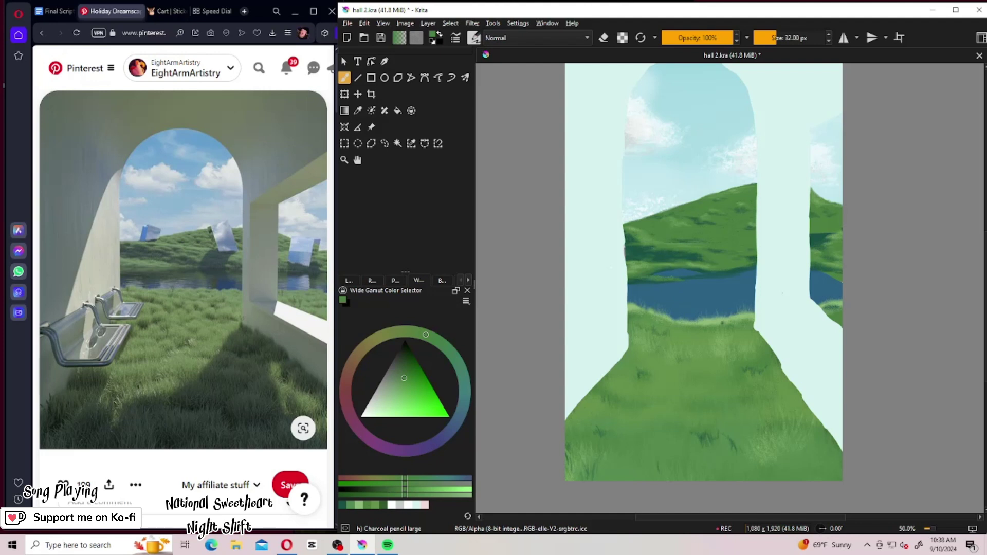
pyautogui.moveTo(728, 272); pyautogui.dragTo(759, 267)
pyautogui.moveTo(686, 272); pyautogui.dragTo(652, 272)
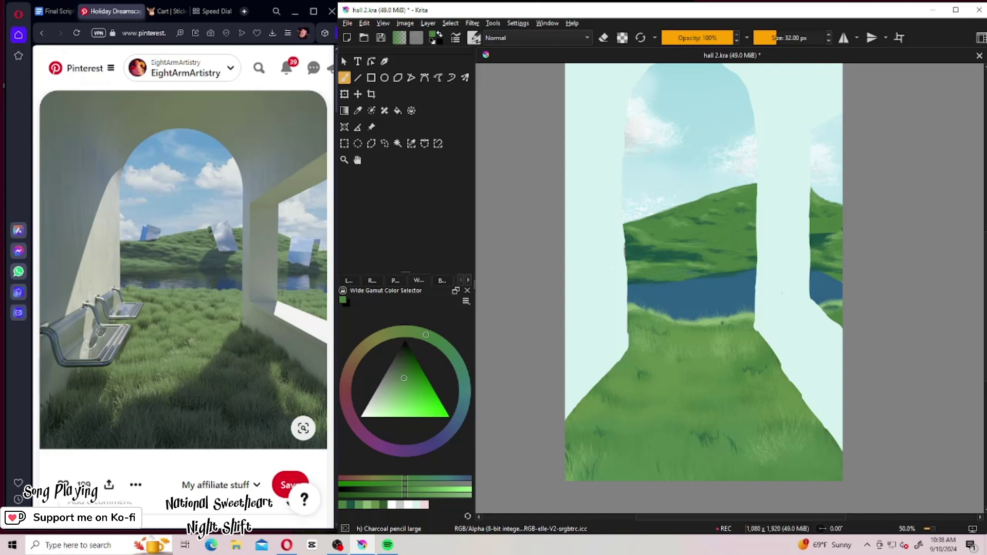
pyautogui.moveTo(708, 275); pyautogui.dragTo(732, 273)
# Rework the far hills' grassy shoreline with dark teal-green, medium green and light green, enlarging the brush to 65.40 px.
pyautogui.click(350, 504)
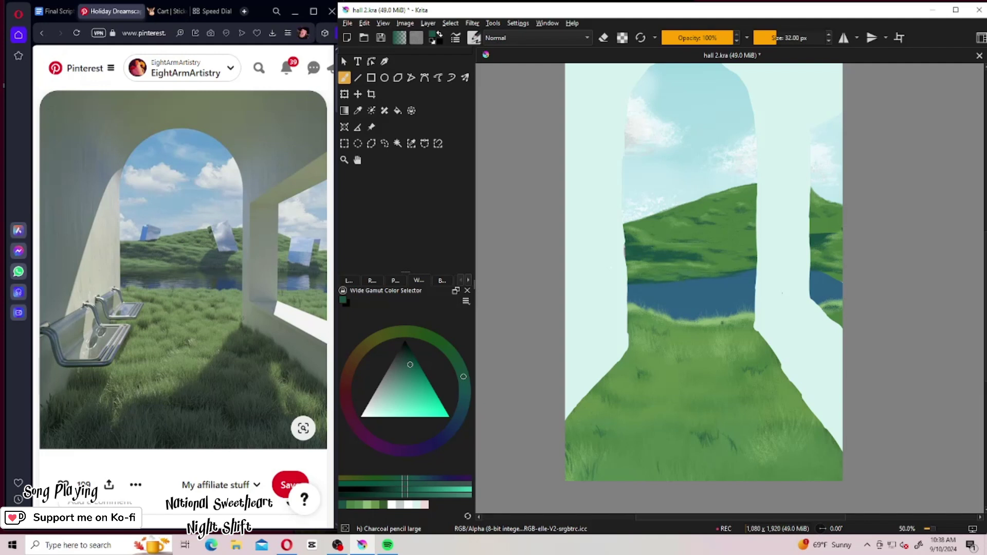
pyautogui.click(782, 37)
pyautogui.click(358, 505)
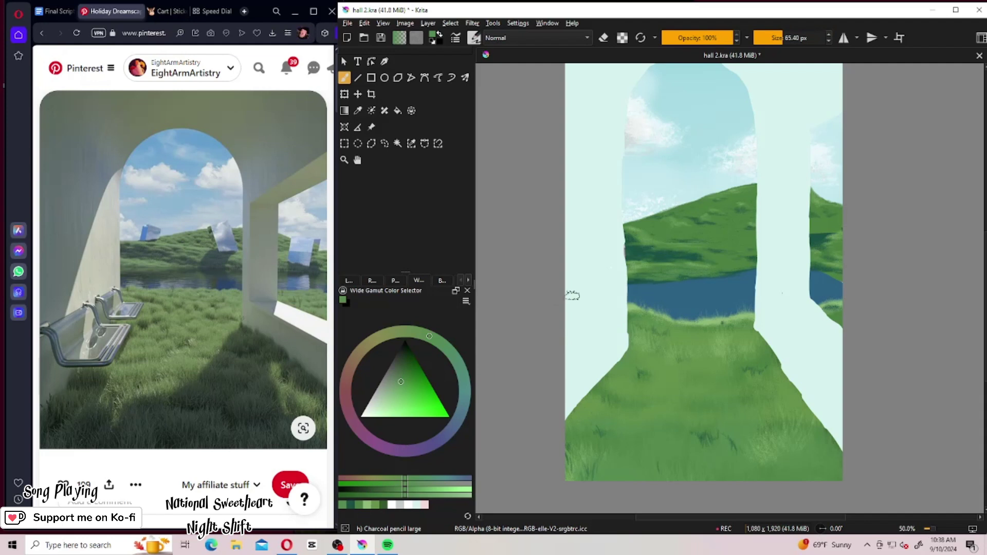
pyautogui.click(368, 507)
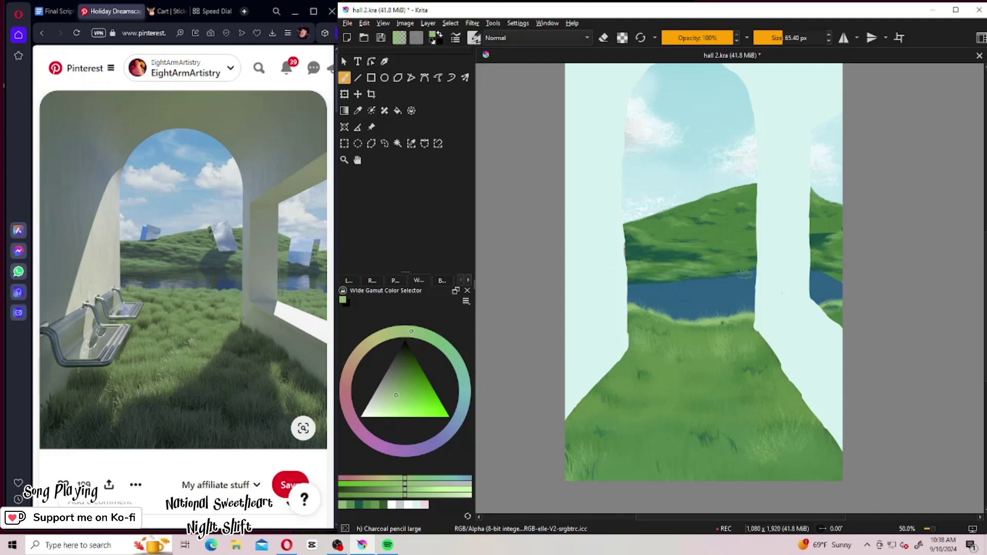
pyautogui.click(374, 505)
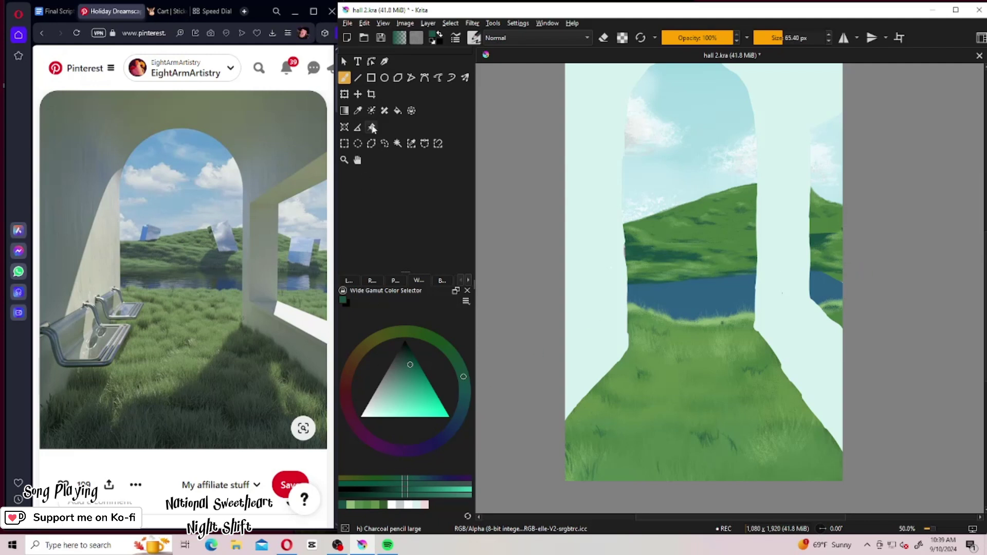
# Sample the water's blue and return to the brush at 32 px on Paint Layer 3.
pyautogui.click(358, 110)
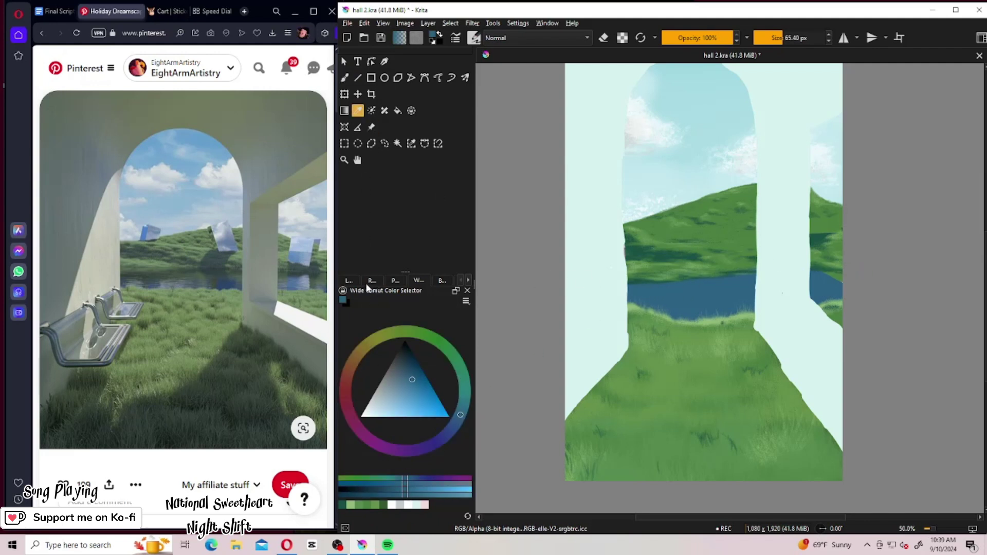
pyautogui.click(349, 280)
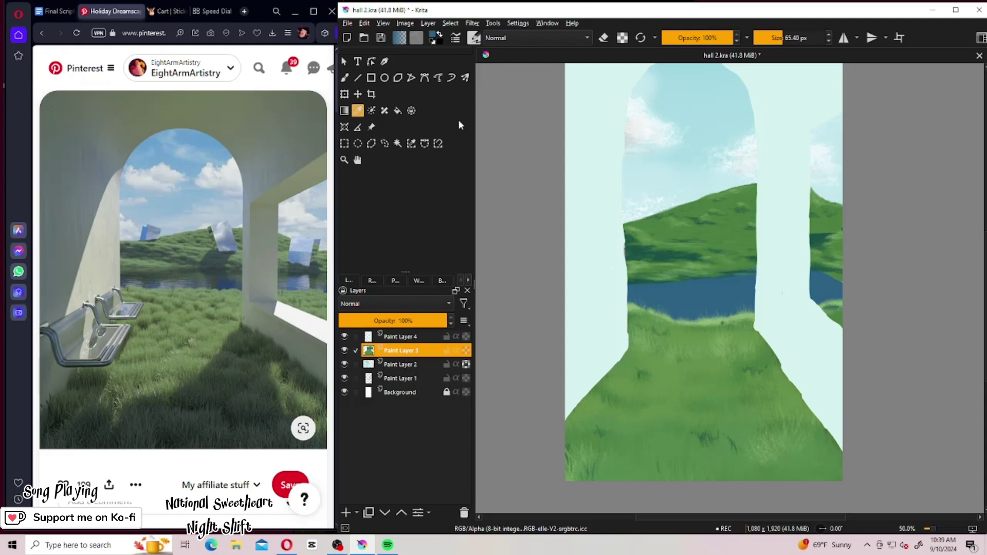
pyautogui.press('[')
pyautogui.press('[')
pyautogui.press('[')
pyautogui.click(344, 77)
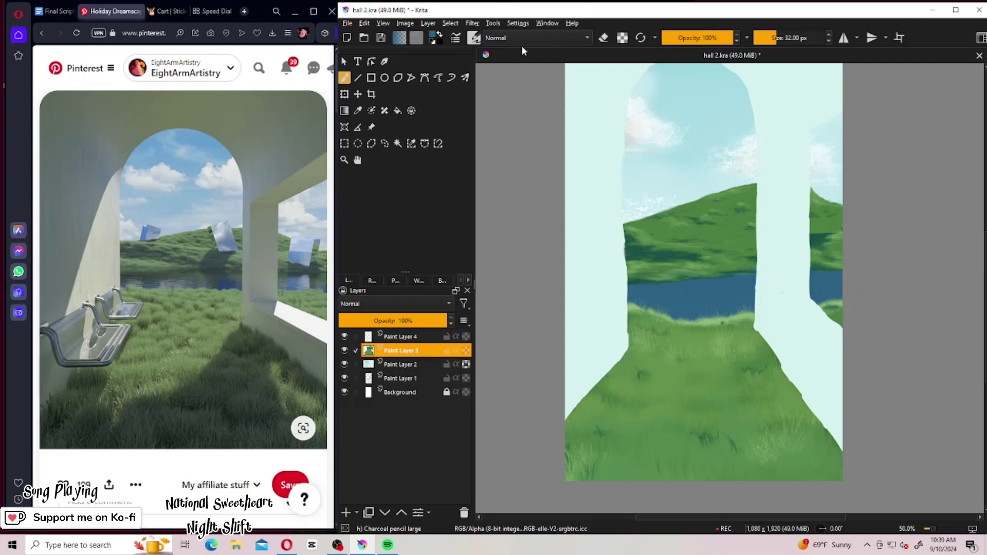
# Darken the sampled blue and paint horizontal ripples and shoreline shadow across the water.
pyautogui.click(435, 38)
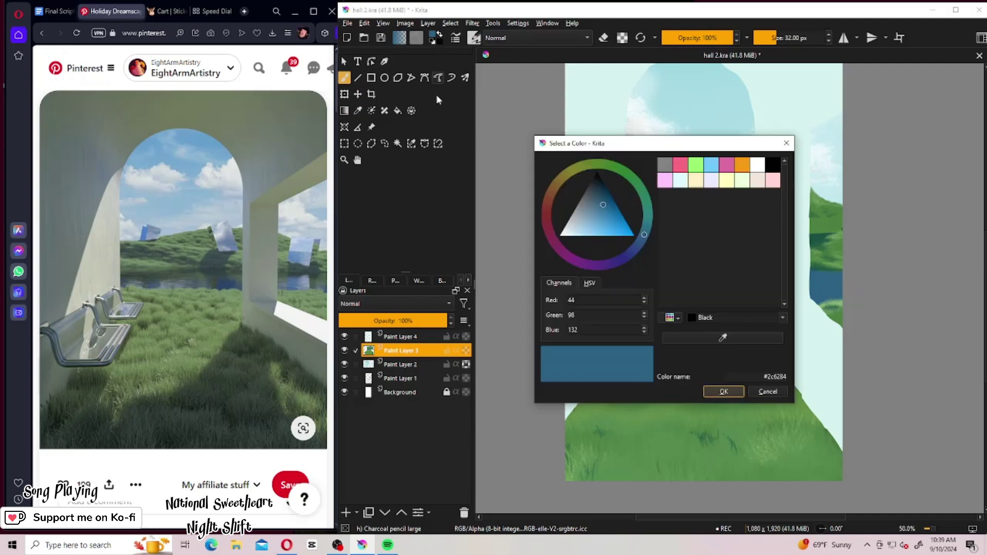
pyautogui.click(605, 205)
pyautogui.click(723, 391)
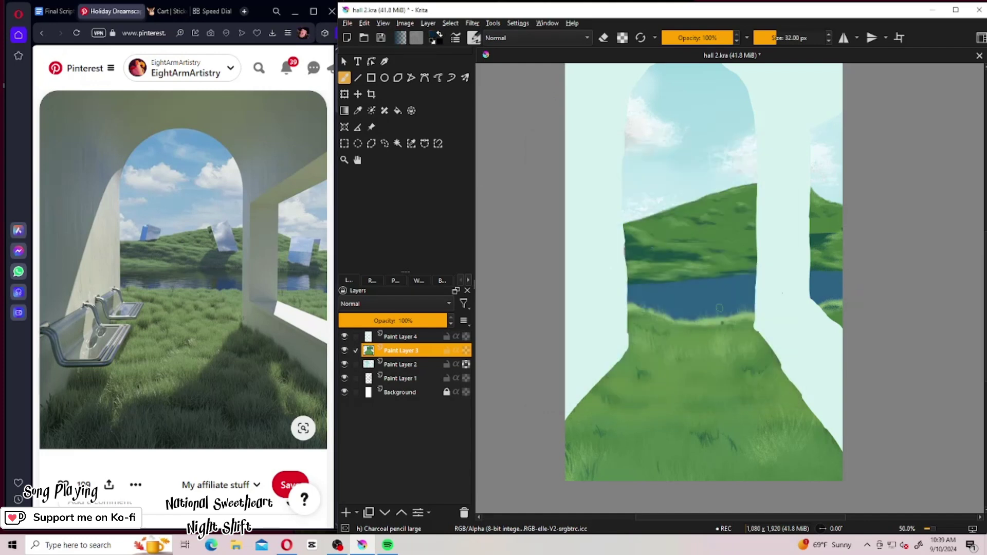
pyautogui.moveTo(740, 279)
pyautogui.mouseDown()
pyautogui.moveTo(703, 279)
pyautogui.moveTo(750, 276)
pyautogui.moveTo(656, 283)
pyautogui.mouseUp()
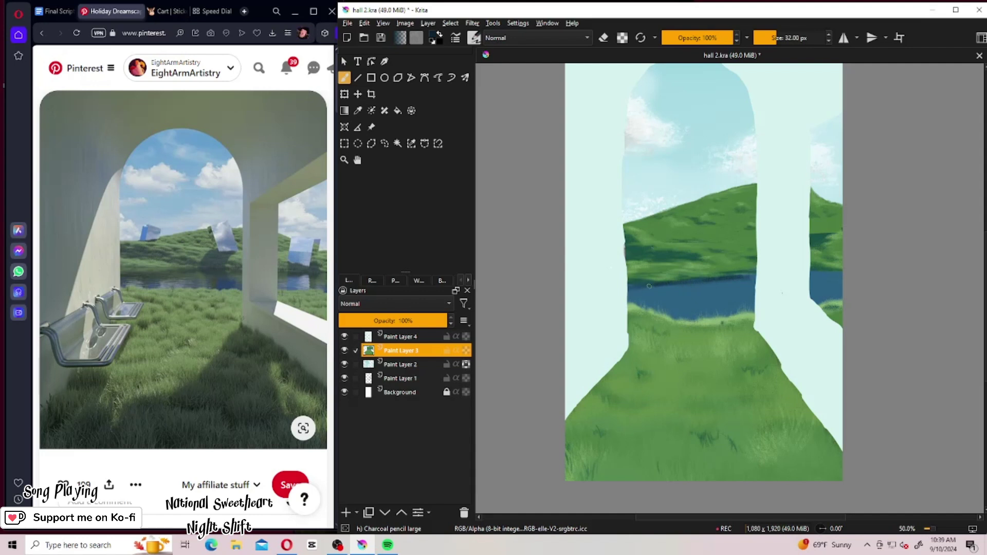
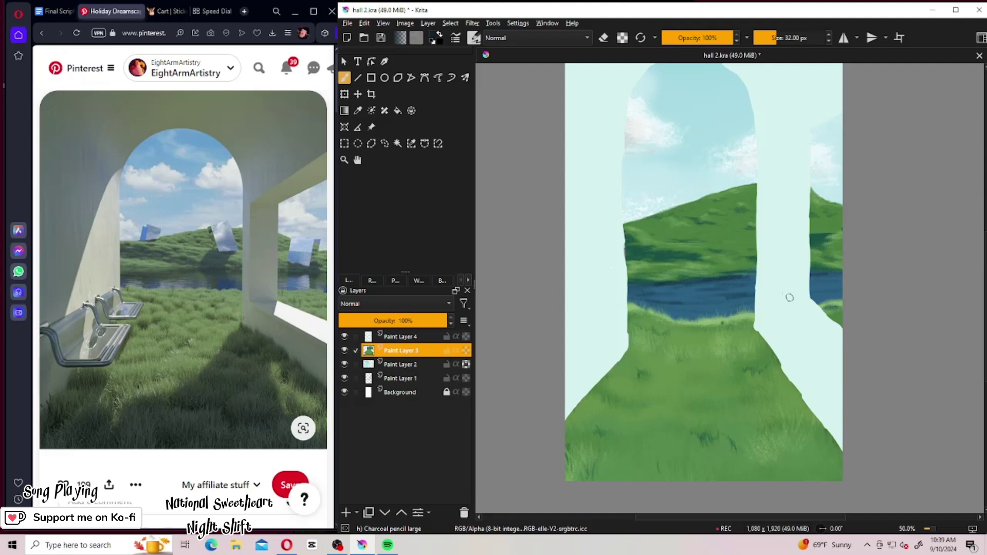
# Choose the palette's Color 31 teal-blue, lighten it and paint soft teal-blue ripples on the water.
pyautogui.click(438, 37)
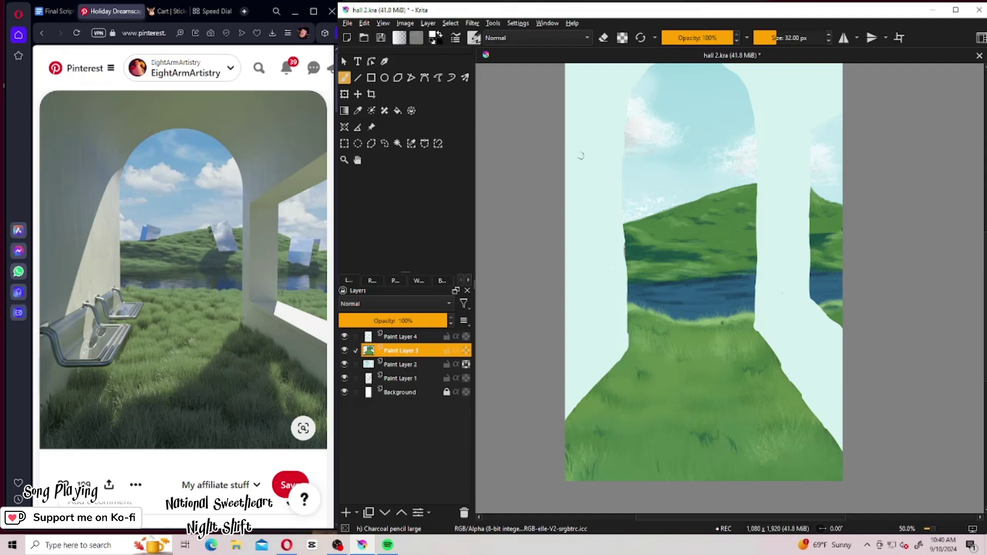
pyautogui.click(395, 280)
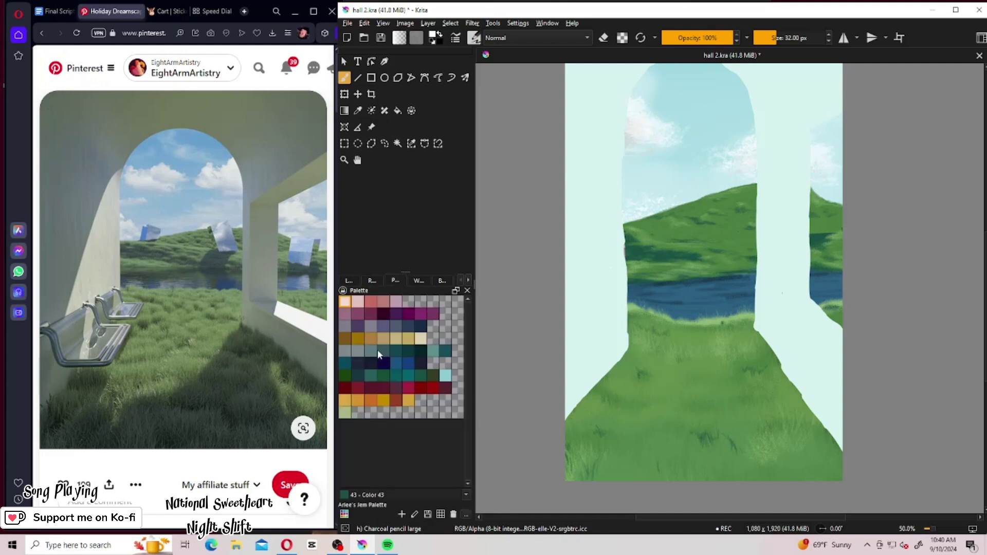
pyautogui.click(395, 363)
pyautogui.click(345, 363)
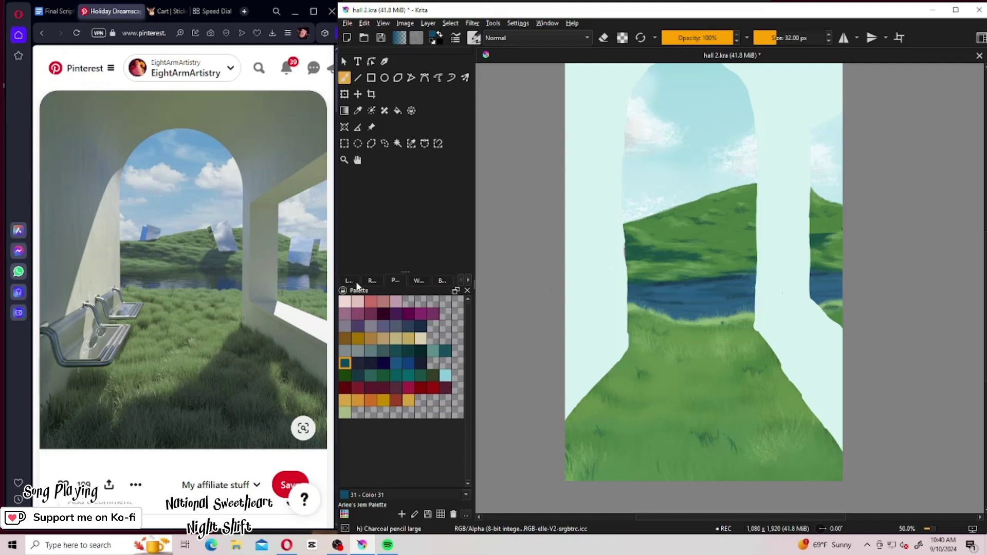
pyautogui.click(418, 280)
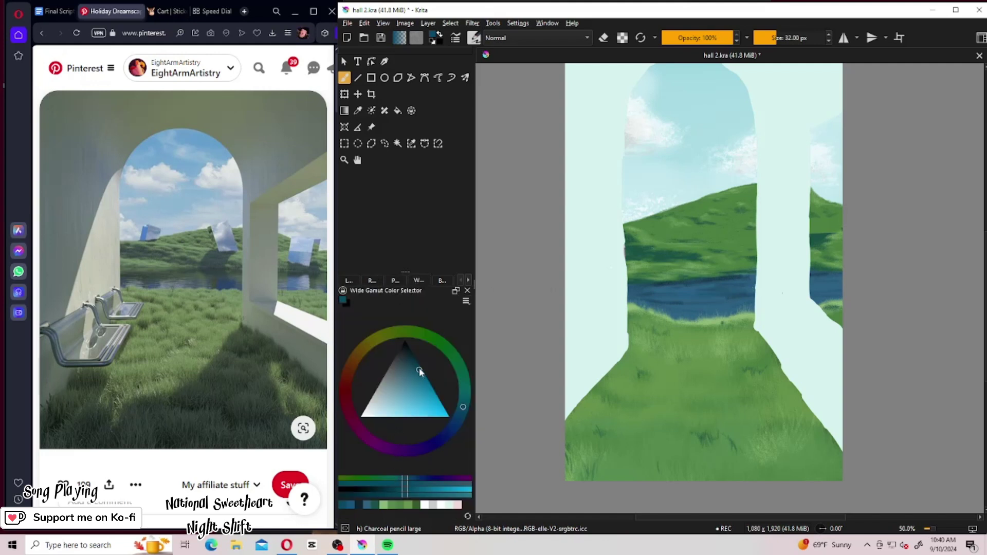
pyautogui.moveTo(418, 368); pyautogui.dragTo(409, 391)
pyautogui.click(350, 281)
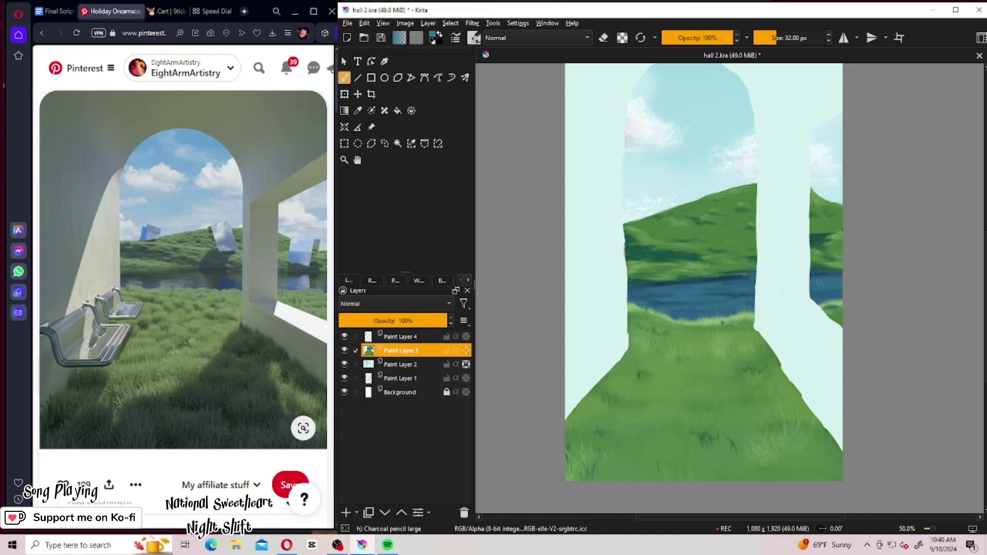
pyautogui.click(372, 281)
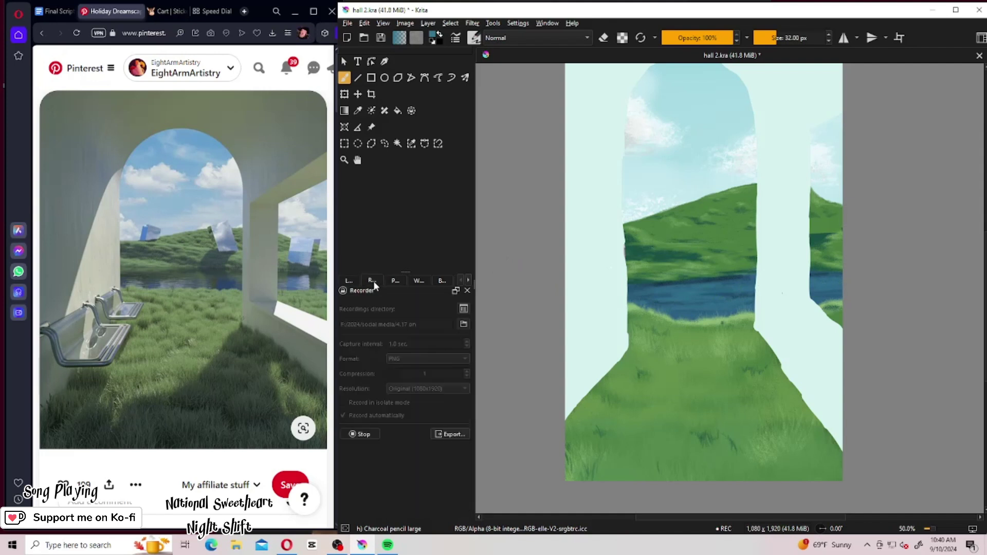
pyautogui.click(394, 281)
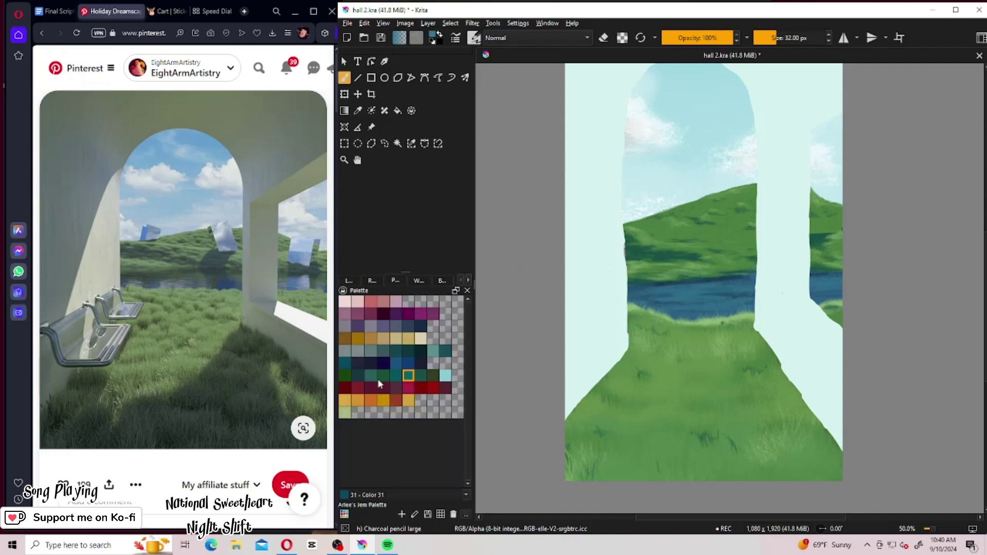
pyautogui.click(357, 282)
# Pick the recent medium green and give the Charcoal pencil large preset the feathery oval predefined brush tip.
pyautogui.click(418, 281)
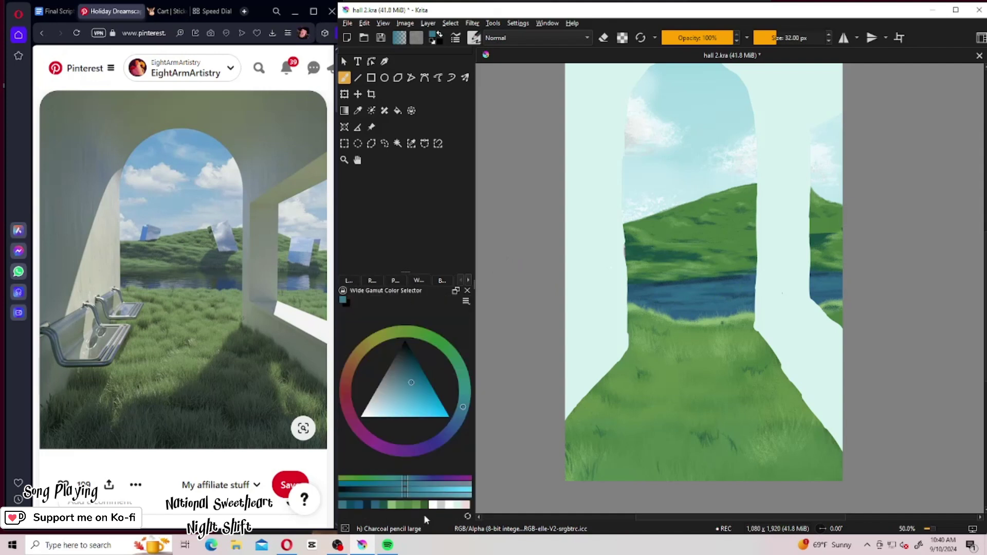
pyautogui.click(400, 506)
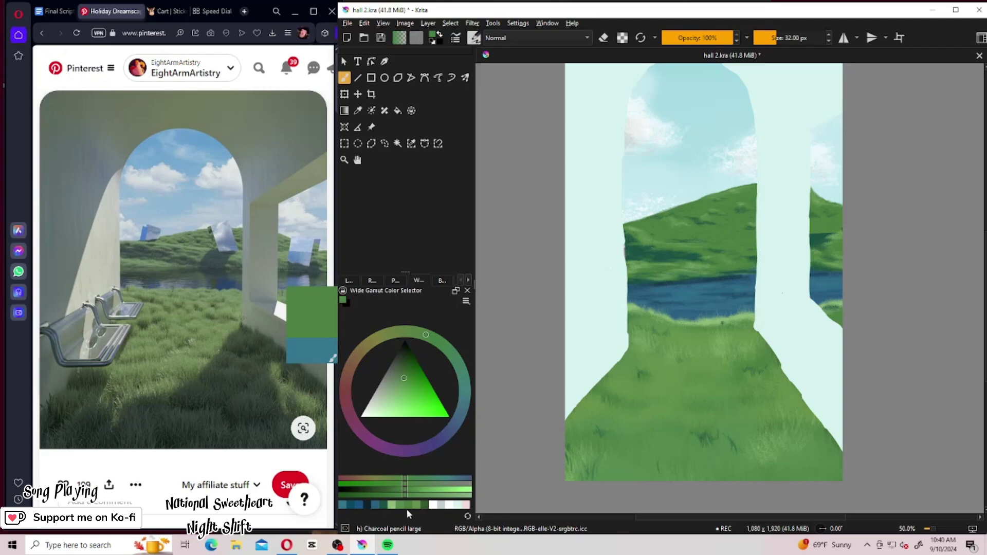
pyautogui.click(474, 39)
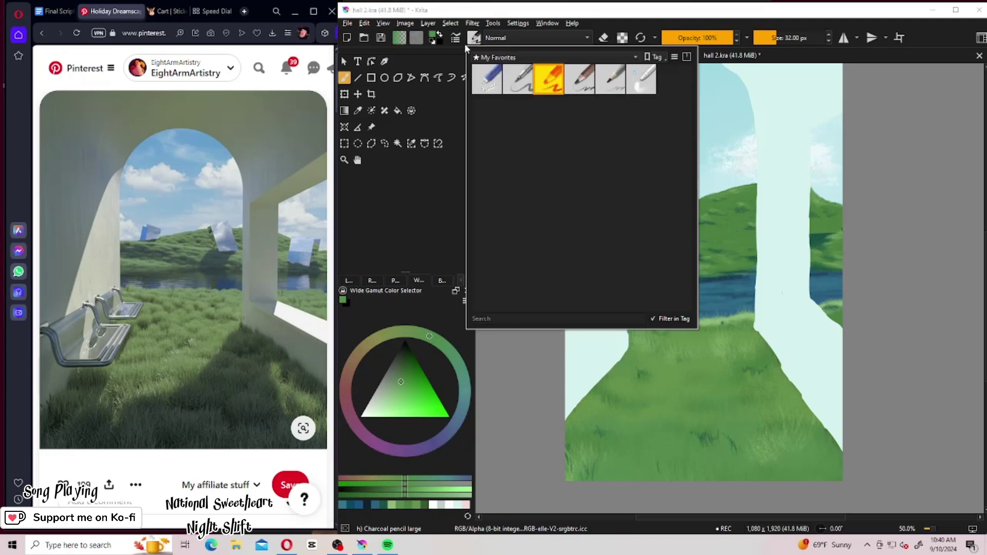
pyautogui.click(460, 44)
pyautogui.click(556, 235)
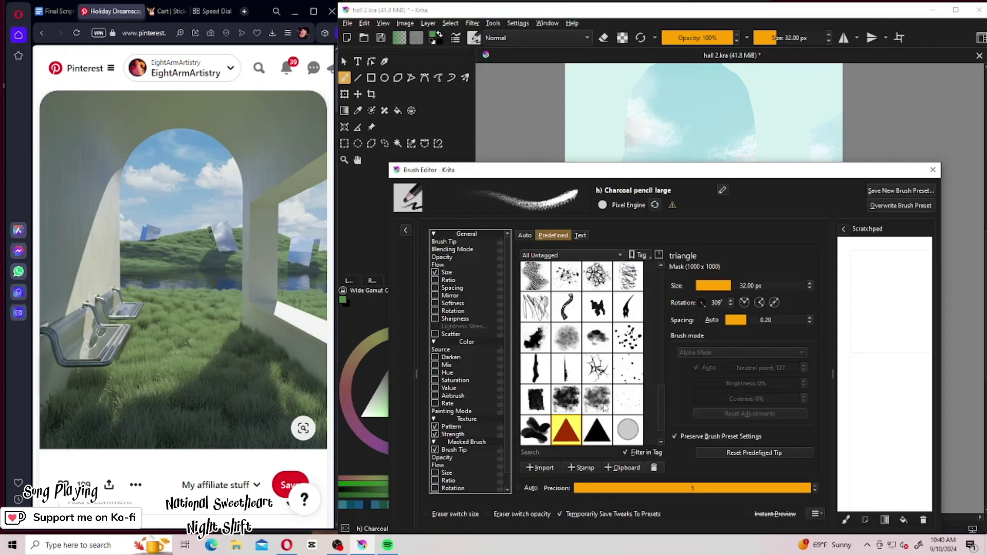
pyautogui.scroll(2, 666, 384)
pyautogui.scroll(4, 666, 384)
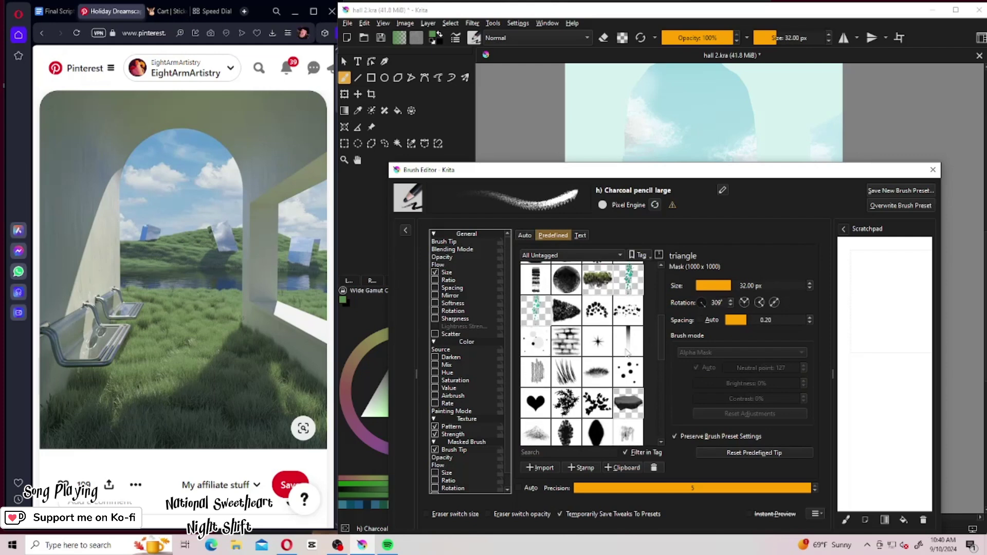
pyautogui.click(597, 371)
pyautogui.click(933, 170)
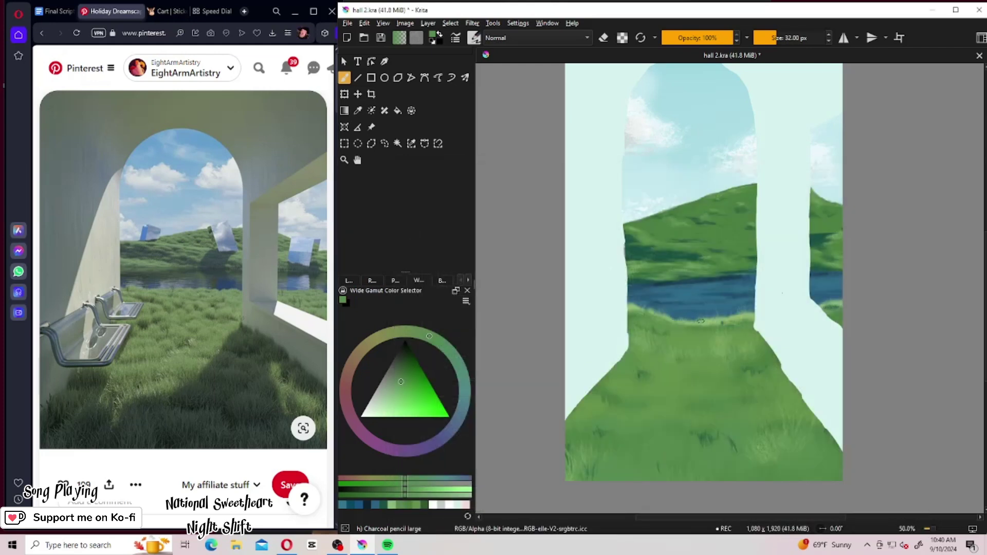
# Enlarge the brush to about 190 px and repaint the meadow's far edge over the water in medium and yellower green.
pyautogui.moveTo(769, 37); pyautogui.dragTo(795, 38)
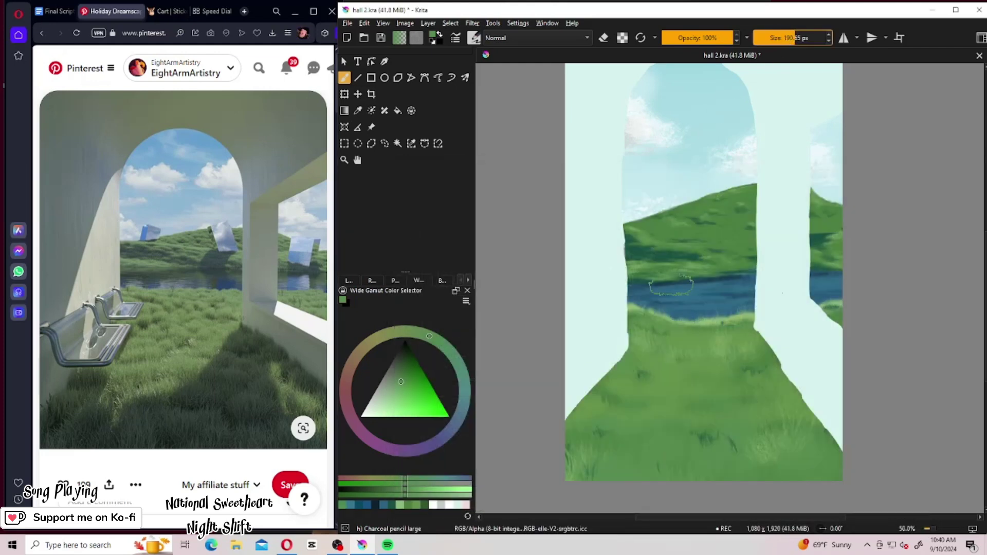
pyautogui.moveTo(696, 312); pyautogui.dragTo(751, 313)
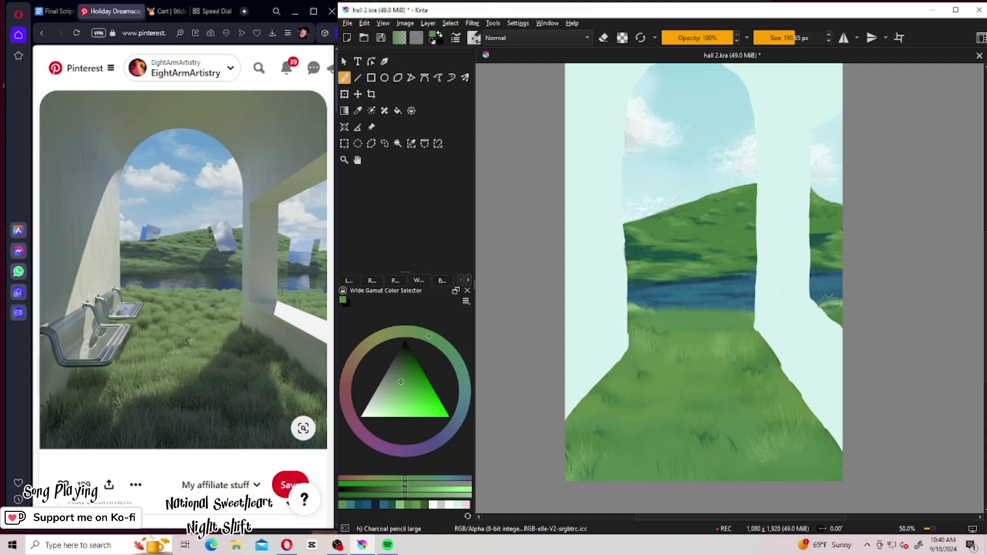
pyautogui.hotkey('ctrl', 'z')
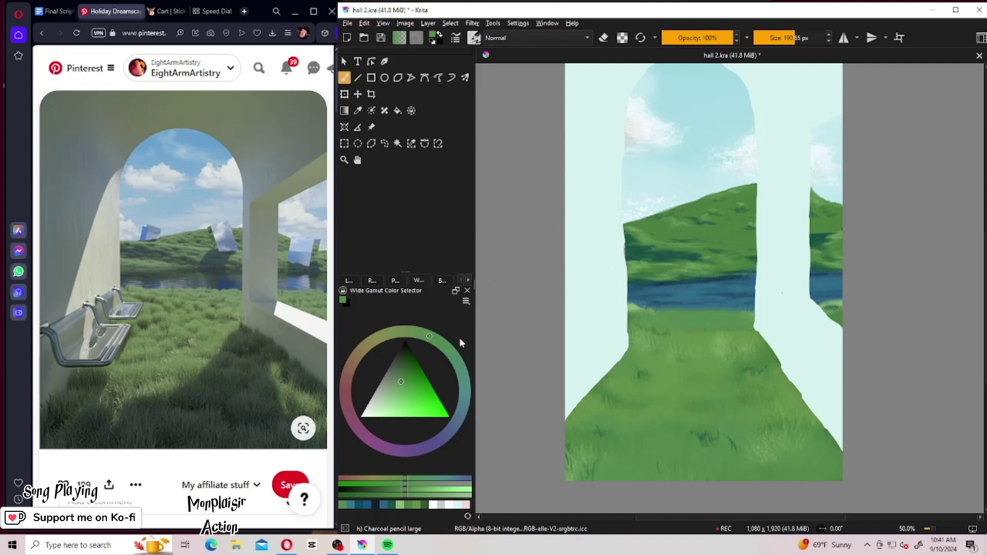
pyautogui.click(412, 331)
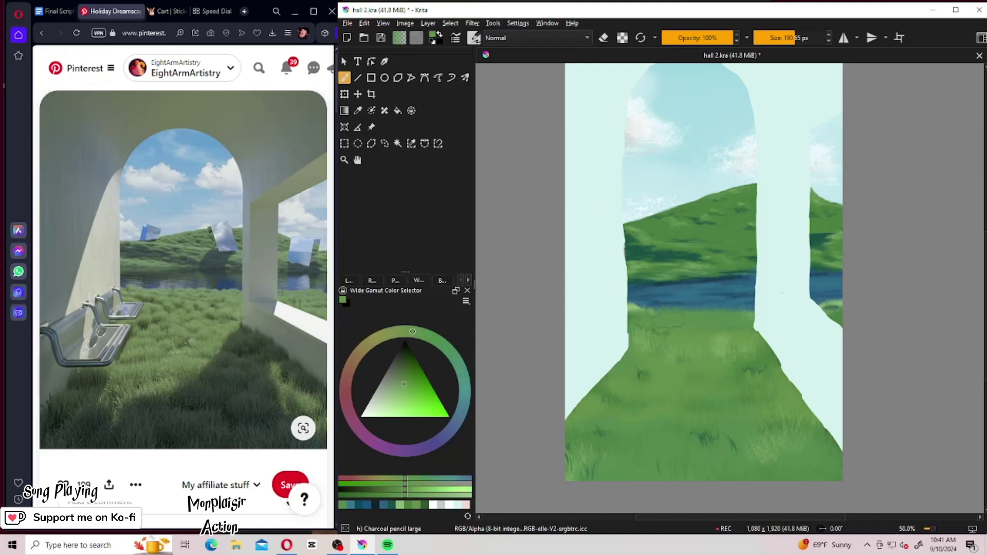
pyautogui.moveTo(662, 305); pyautogui.dragTo(629, 319)
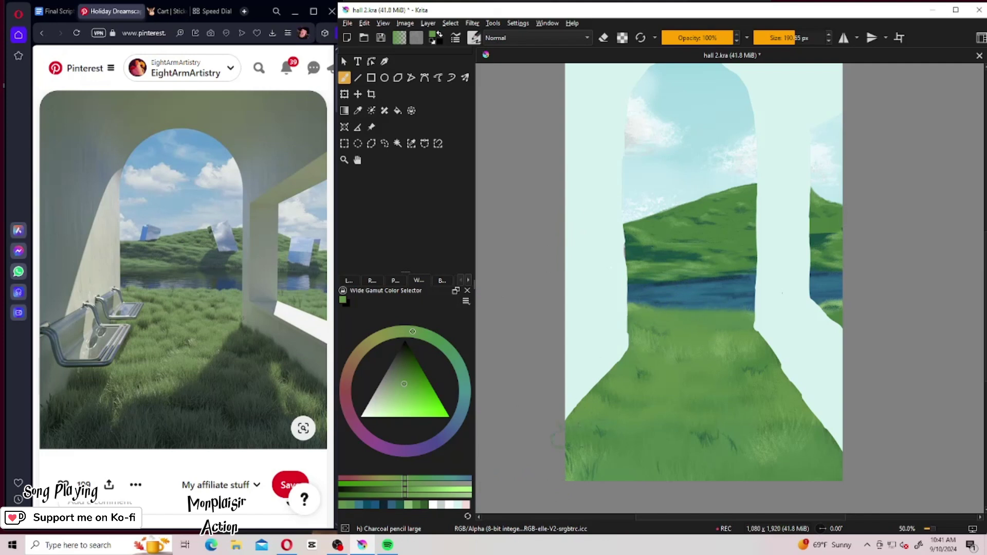
pyautogui.click(417, 506)
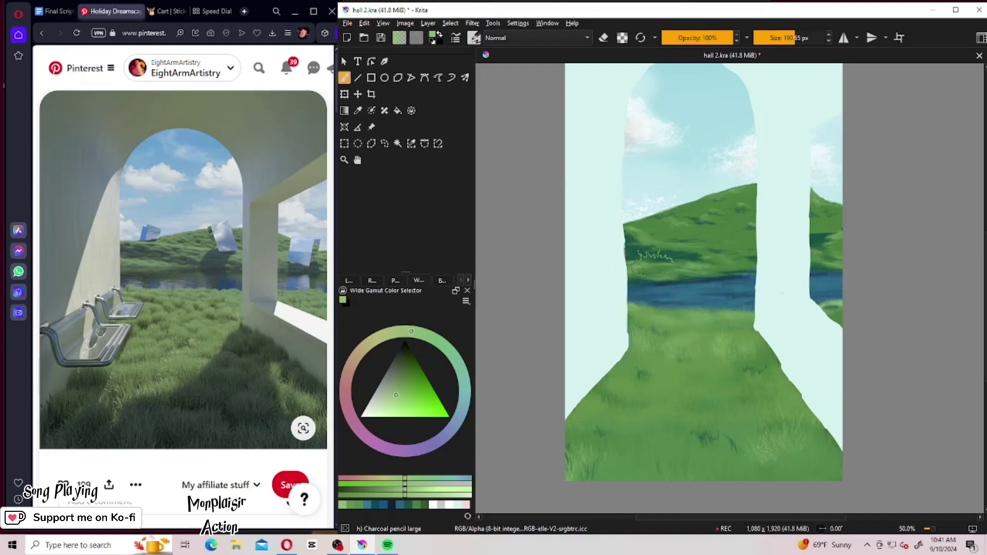
pyautogui.moveTo(632, 279); pyautogui.dragTo(649, 277)
pyautogui.hotkey('ctrl', 'z')
# Select Paint Layer 4, sample the hallway walls' pale mint and fine-tune its shade as the painting color.
pyautogui.click(354, 282)
pyautogui.click(392, 338)
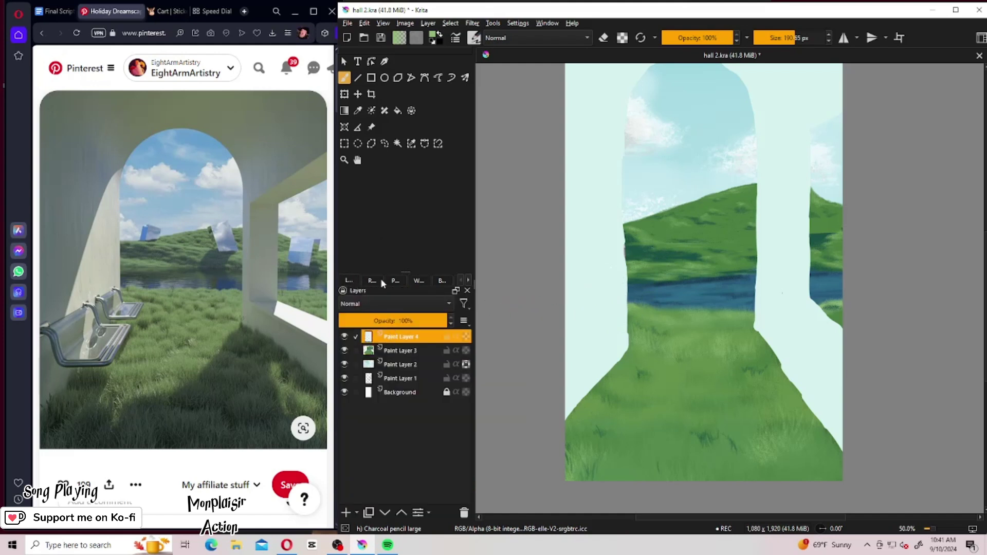
pyautogui.click(419, 280)
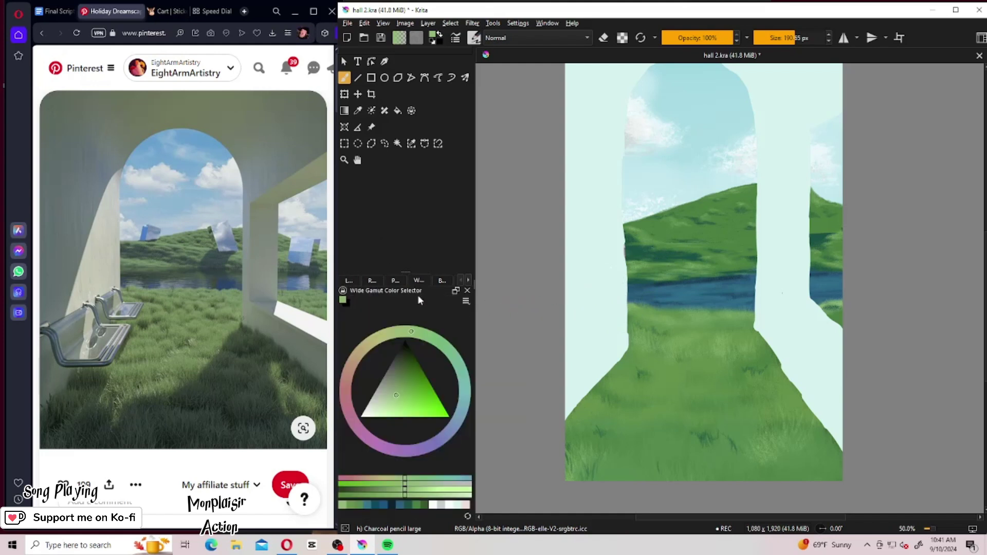
pyautogui.click(395, 281)
pyautogui.click(358, 110)
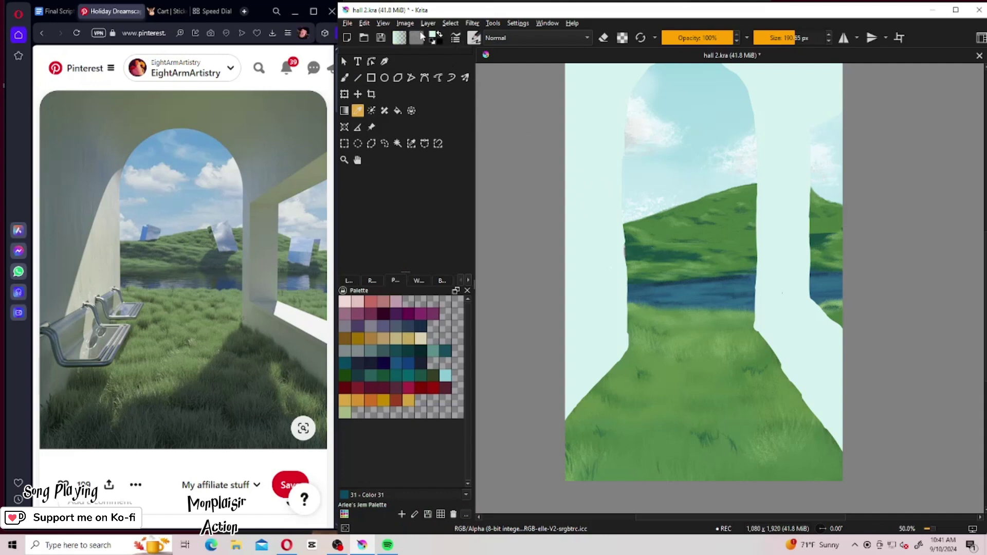
pyautogui.click(433, 39)
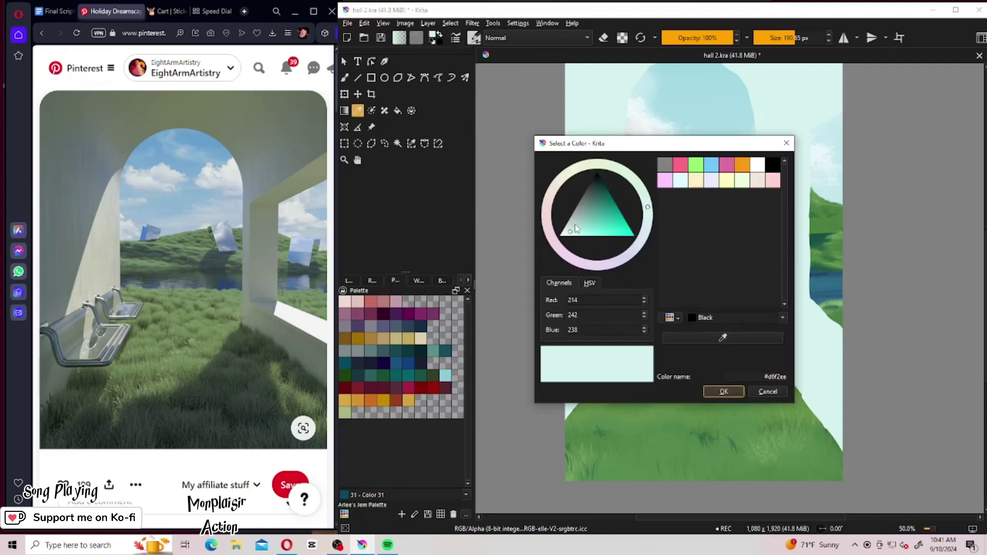
pyautogui.moveTo(572, 234); pyautogui.dragTo(569, 232)
pyautogui.click(722, 392)
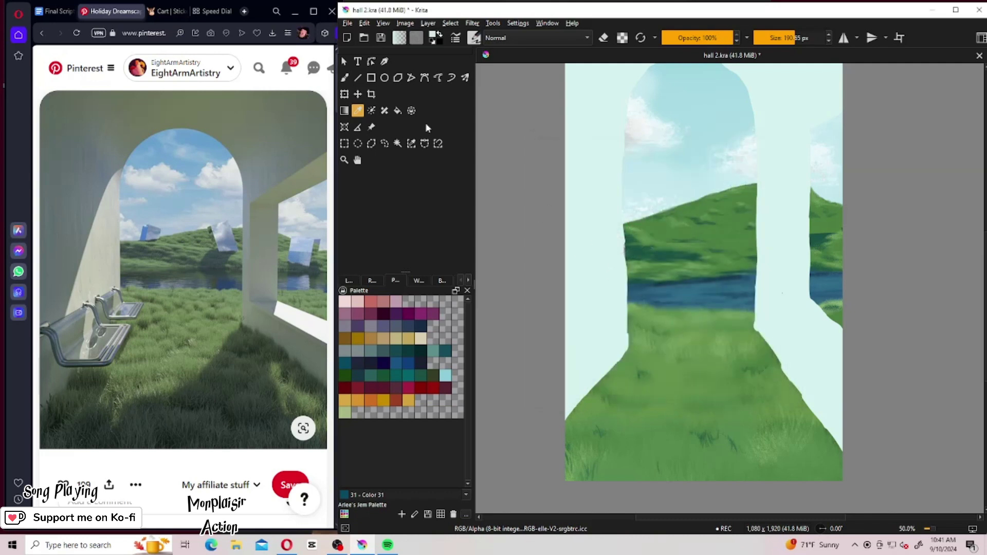
# Reduce the brush to 32 px and outline the left wall's inner edge, base line and upper corner in the pale wall color.
pyautogui.press('b')
pyautogui.press('[')
pyautogui.press('[')
pyautogui.press('[')
pyautogui.press('[')
pyautogui.press('[')
pyautogui.press('[')
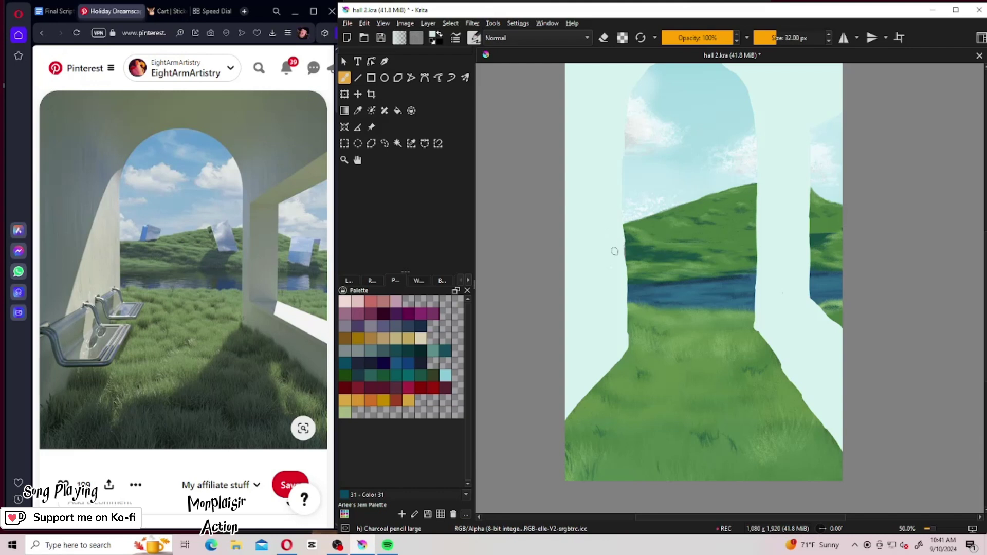
pyautogui.moveTo(622, 243)
pyautogui.mouseDown()
pyautogui.moveTo(620, 312)
pyautogui.moveTo(625, 266)
pyautogui.moveTo(625, 310)
pyautogui.mouseUp()
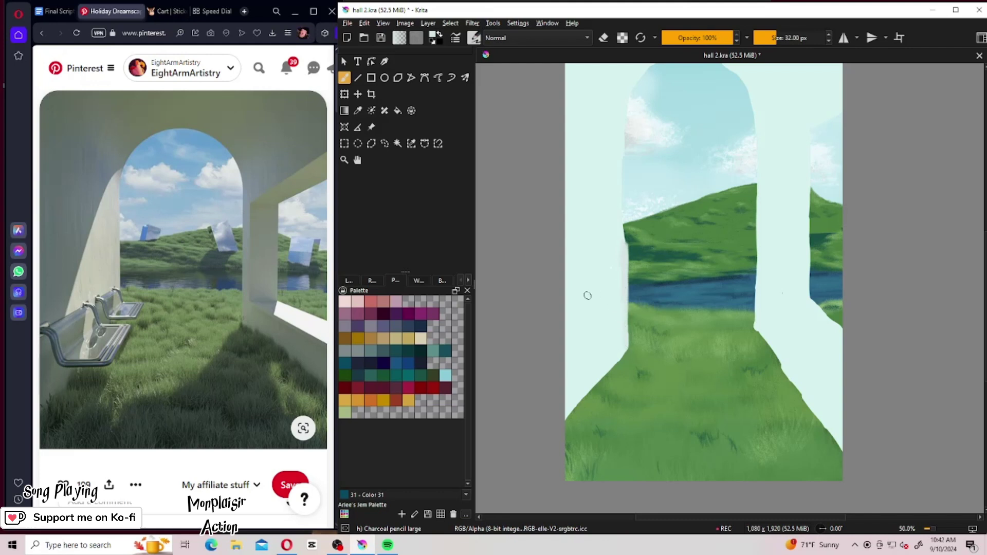
pyautogui.moveTo(624, 352)
pyautogui.mouseDown()
pyautogui.moveTo(565, 456)
pyautogui.moveTo(620, 361)
pyautogui.moveTo(569, 446)
pyautogui.moveTo(572, 435)
pyautogui.mouseUp()
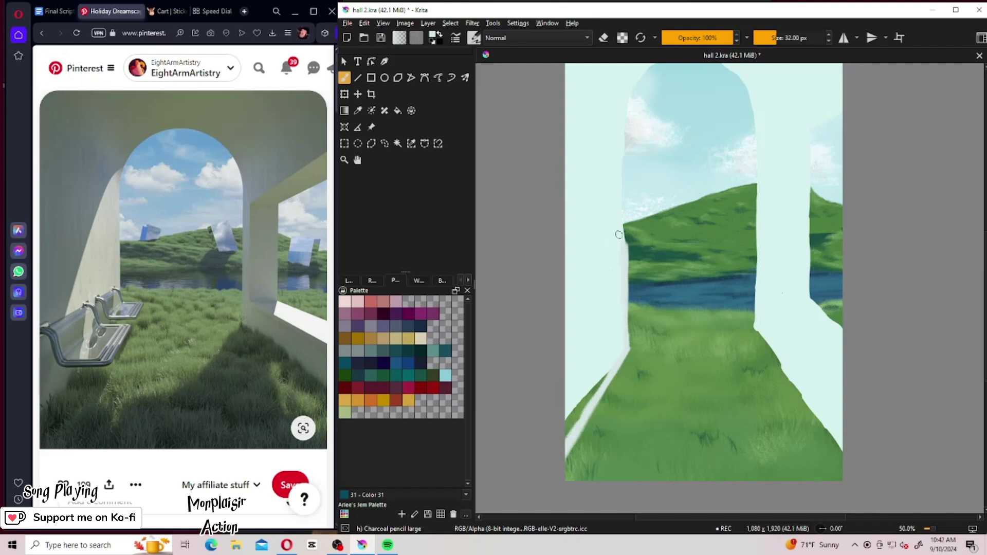
pyautogui.moveTo(624, 222); pyautogui.dragTo(624, 251)
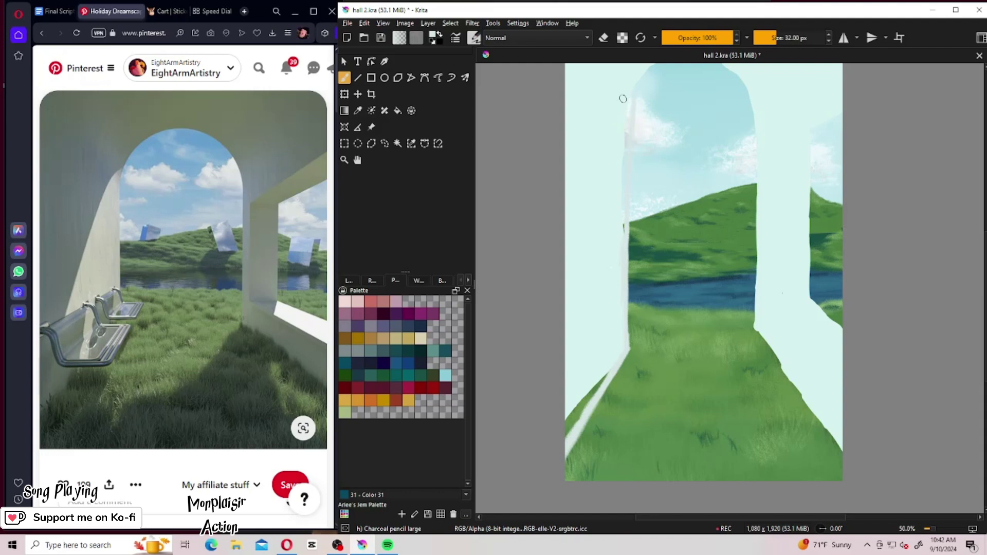
pyautogui.moveTo(630, 91); pyautogui.dragTo(578, 81)
# Outline the two ceiling corner lines, the arch's curve and the arch's right edge in the same pale color.
pyautogui.scroll(3, 704, 288)
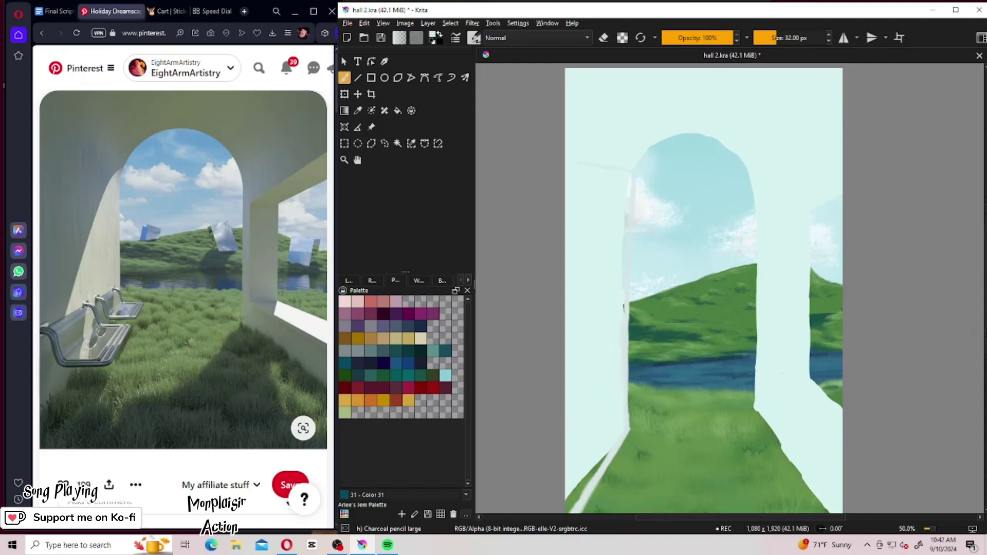
pyautogui.moveTo(566, 70); pyautogui.dragTo(591, 121)
pyautogui.moveTo(649, 154)
pyautogui.mouseDown()
pyautogui.moveTo(670, 137)
pyautogui.moveTo(648, 150)
pyautogui.moveTo(633, 182)
pyautogui.moveTo(647, 152)
pyautogui.moveTo(693, 135)
pyautogui.moveTo(692, 146)
pyautogui.moveTo(707, 138)
pyautogui.moveTo(697, 134)
pyautogui.moveTo(717, 141)
pyautogui.moveTo(705, 136)
pyautogui.moveTo(748, 173)
pyautogui.mouseUp()
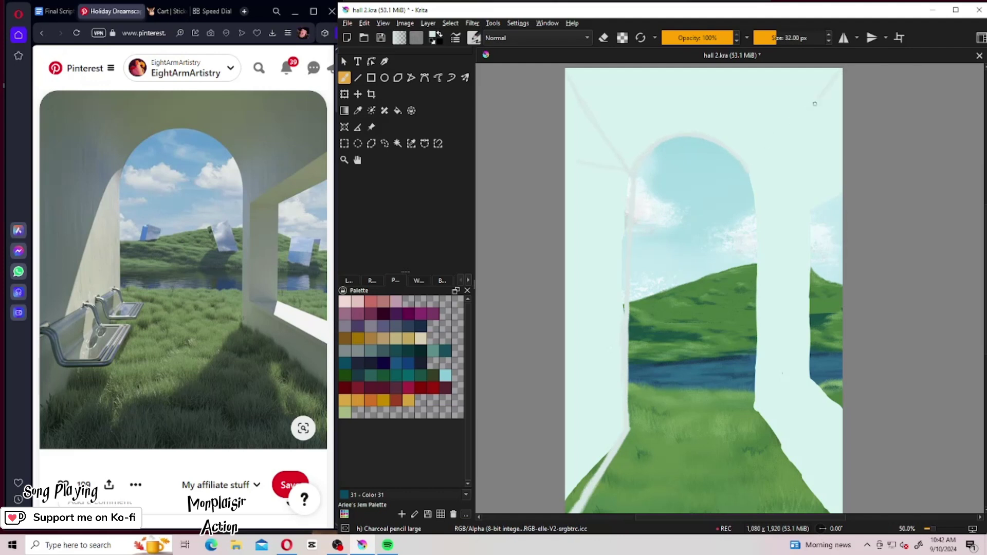
pyautogui.moveTo(789, 145)
pyautogui.mouseDown()
pyautogui.moveTo(758, 150)
pyautogui.moveTo(752, 174)
pyautogui.mouseUp()
pyautogui.moveTo(754, 265)
pyautogui.mouseDown()
pyautogui.moveTo(754, 300)
pyautogui.moveTo(754, 231)
pyautogui.moveTo(756, 417)
pyautogui.mouseUp()
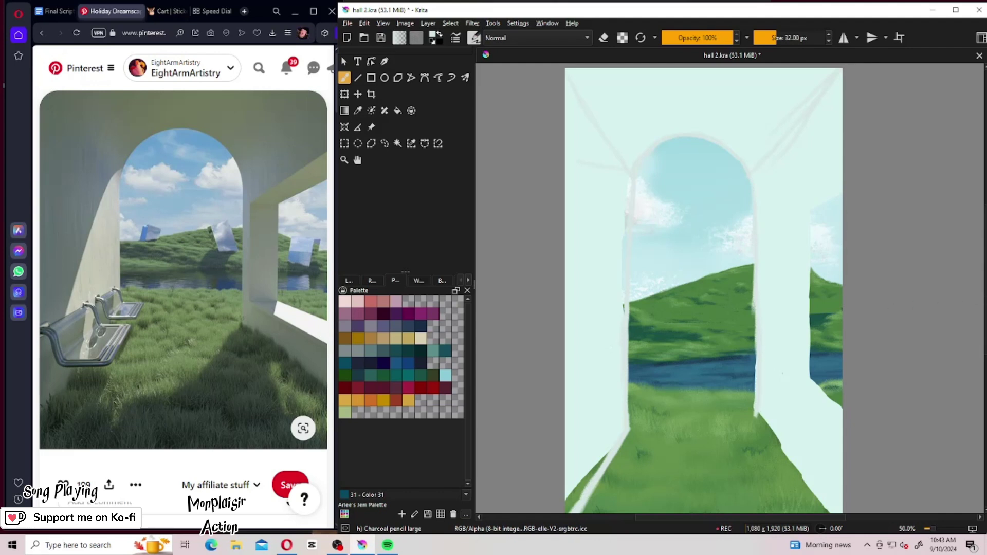
# Draw the right wall's base line across the meadow to the canvas's lower right corner and erase its rough edge.
pyautogui.scroll(-5, 704, 287)
pyautogui.scroll(2, 704, 287)
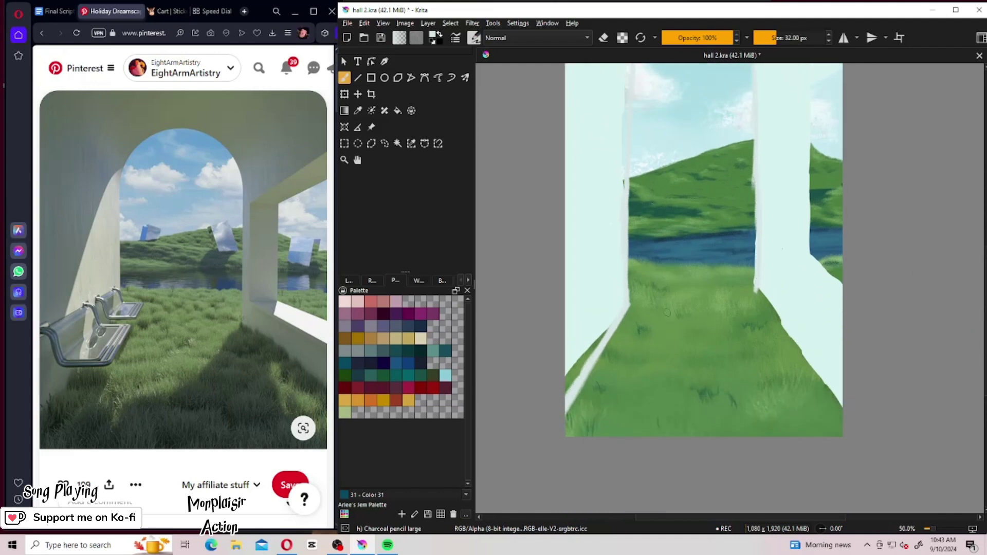
pyautogui.moveTo(755, 291); pyautogui.dragTo(794, 360)
pyautogui.moveTo(755, 285)
pyautogui.mouseDown()
pyautogui.moveTo(755, 304)
pyautogui.moveTo(784, 362)
pyautogui.mouseUp()
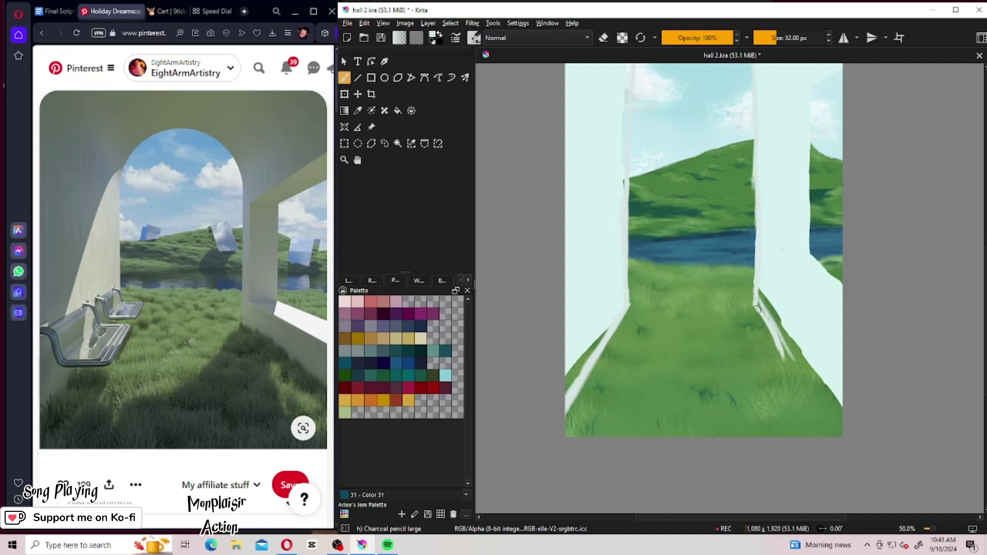
pyautogui.moveTo(756, 308); pyautogui.dragTo(849, 445)
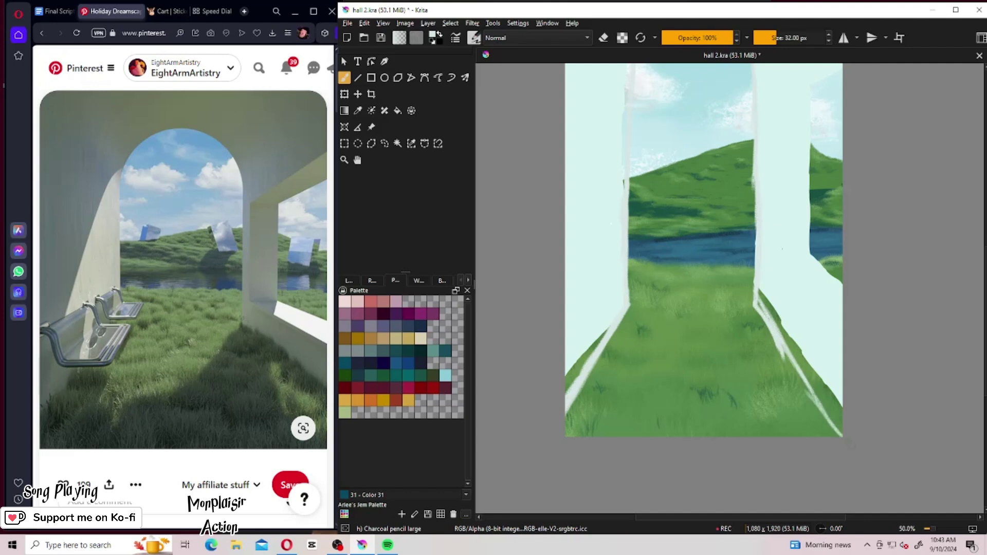
pyautogui.moveTo(807, 388)
pyautogui.mouseDown()
pyautogui.moveTo(843, 435)
pyautogui.moveTo(831, 416)
pyautogui.mouseUp()
pyautogui.moveTo(760, 308); pyautogui.dragTo(821, 402)
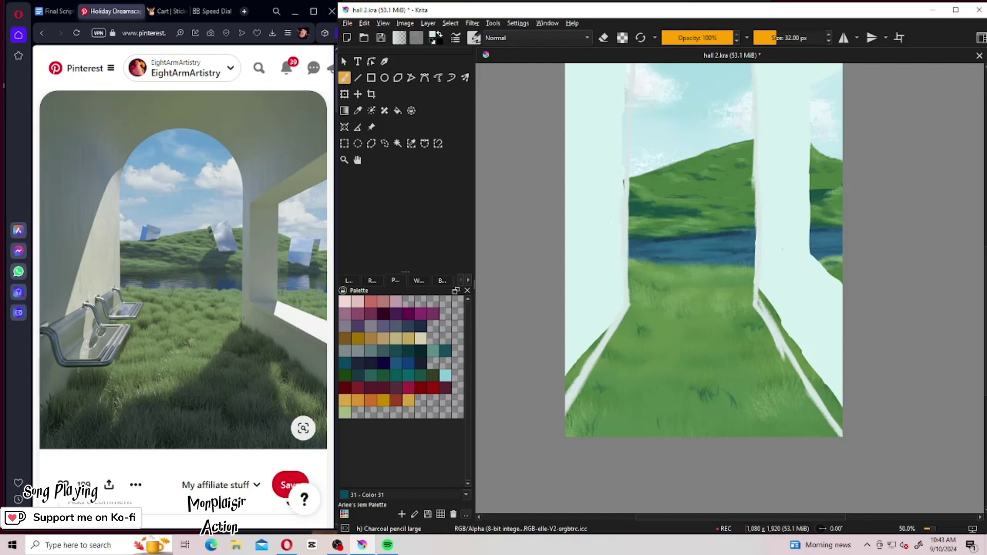
pyautogui.click(603, 38)
pyautogui.moveTo(783, 358)
pyautogui.mouseDown()
pyautogui.moveTo(771, 330)
pyautogui.moveTo(781, 354)
pyautogui.mouseUp()
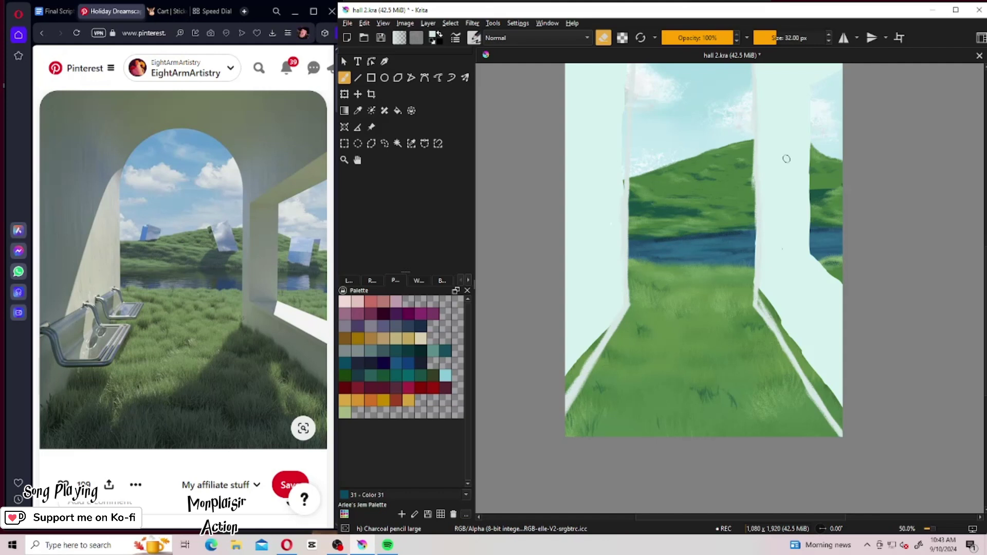
# Outline the right wall's side window, including its pillar edges, sill and the slanted upper frame.
pyautogui.moveTo(796, 87); pyautogui.dragTo(790, 153)
pyautogui.click(601, 41)
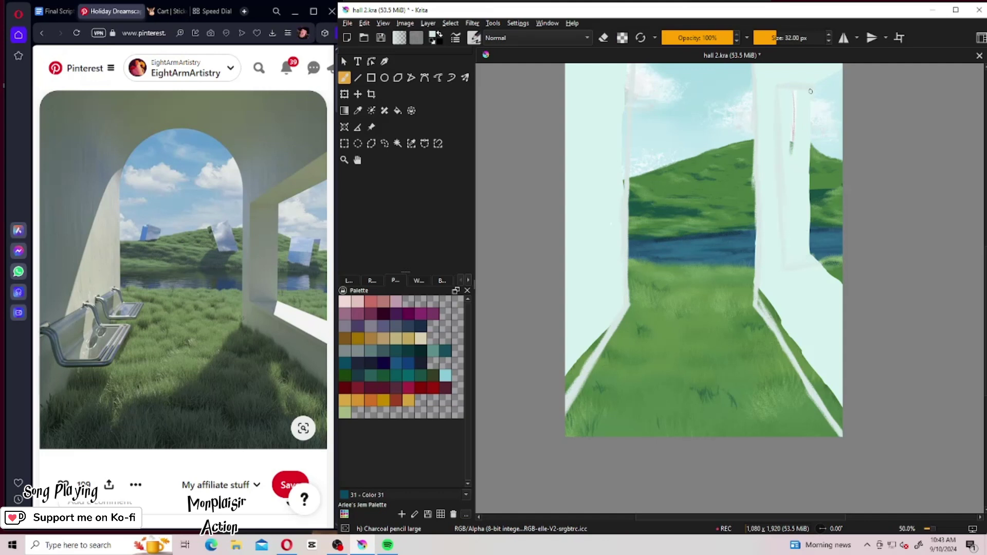
pyautogui.moveTo(810, 91)
pyautogui.mouseDown()
pyautogui.moveTo(813, 257)
pyautogui.moveTo(815, 198)
pyautogui.mouseUp()
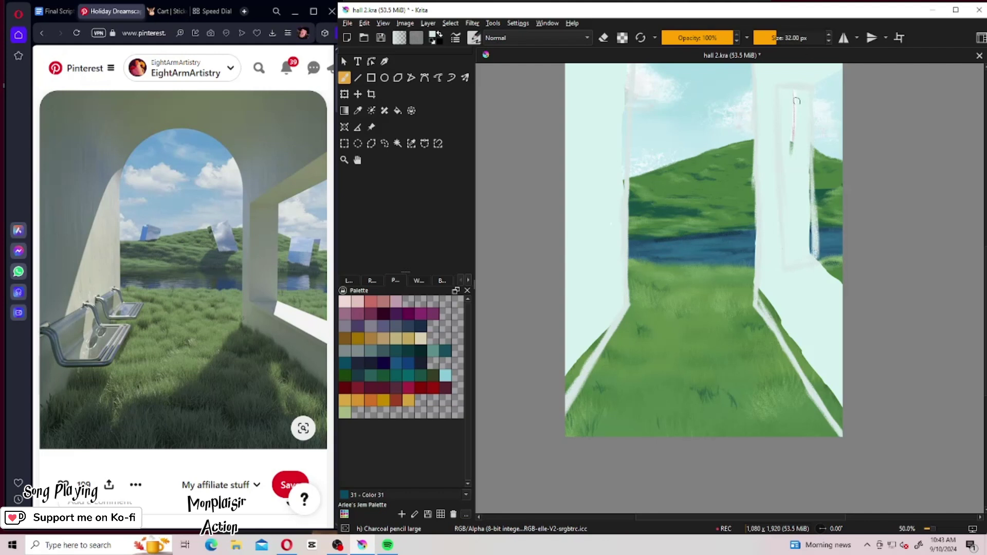
pyautogui.moveTo(813, 128); pyautogui.dragTo(809, 210)
pyautogui.moveTo(784, 271); pyautogui.dragTo(830, 329)
pyautogui.scroll(5, 773, 182)
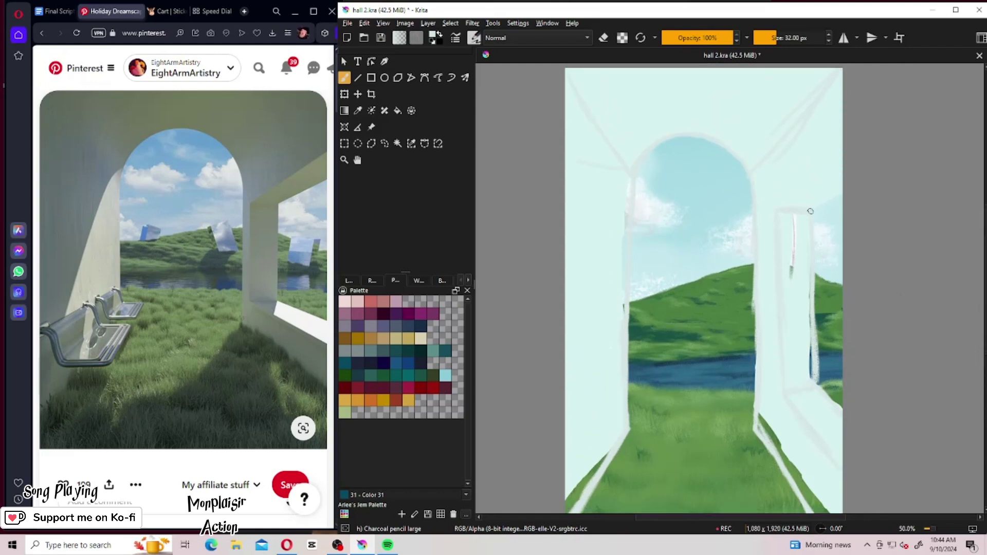
pyautogui.moveTo(774, 208); pyautogui.dragTo(831, 168)
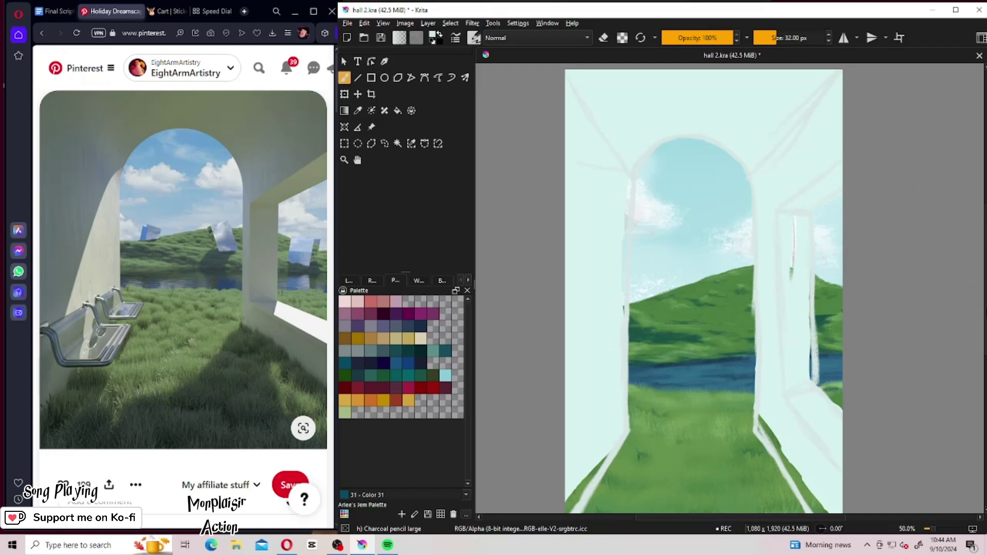
# Extend the left wall's base over the meadow with a steeper filled edge, and trim it with the eraser.
pyautogui.scroll(-3, 704, 288)
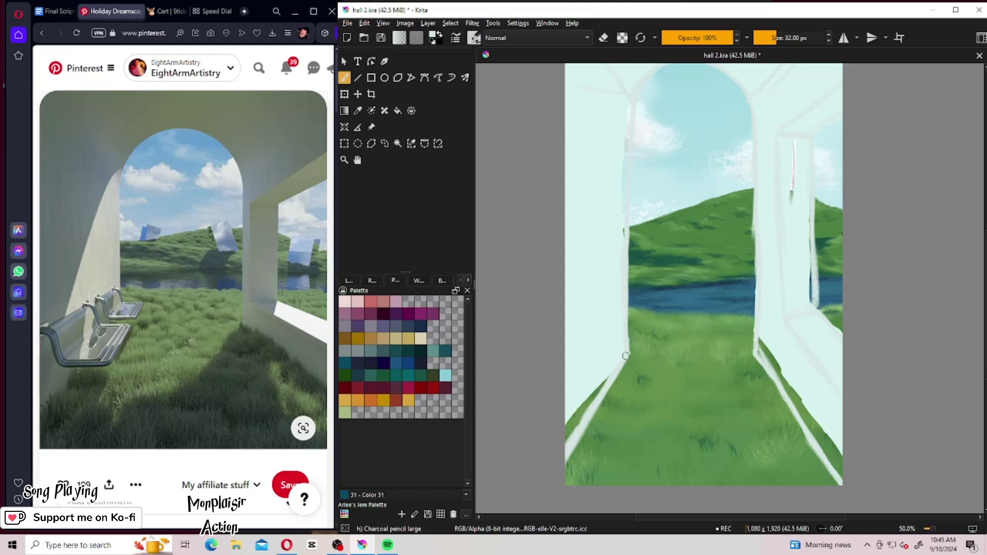
pyautogui.moveTo(625, 355); pyautogui.dragTo(594, 443)
pyautogui.hotkey('ctrl', 'z')
pyautogui.moveTo(627, 352); pyautogui.dragTo(578, 461)
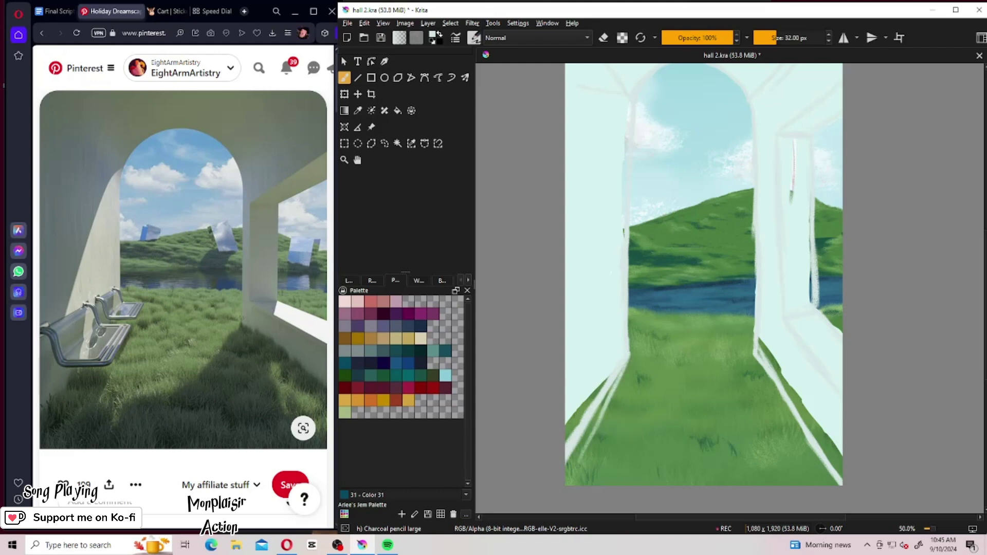
pyautogui.moveTo(600, 419)
pyautogui.mouseDown()
pyautogui.moveTo(559, 489)
pyautogui.moveTo(626, 361)
pyautogui.mouseUp()
pyautogui.press('e')
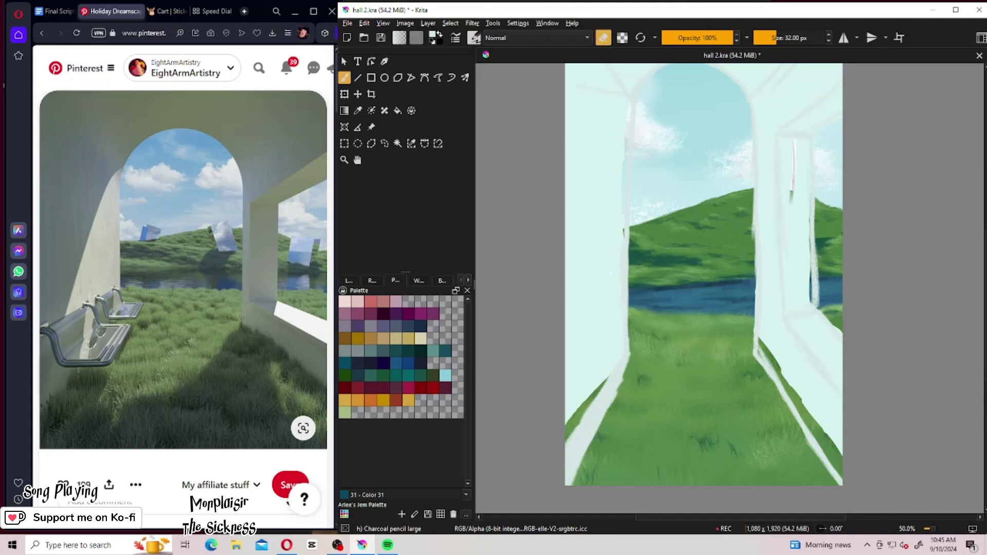
pyautogui.moveTo(621, 382); pyautogui.dragTo(610, 408)
pyautogui.press('e')
# Choose the Bristles-3 Large Smooth preset from the Paint brushes and fill the left wall with the pale color.
pyautogui.click(474, 37)
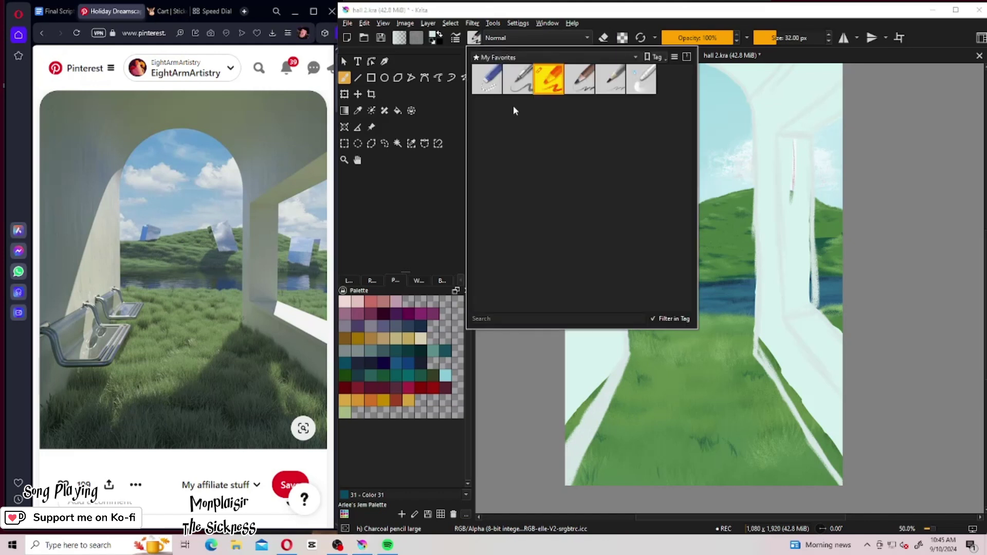
pyautogui.click(525, 63)
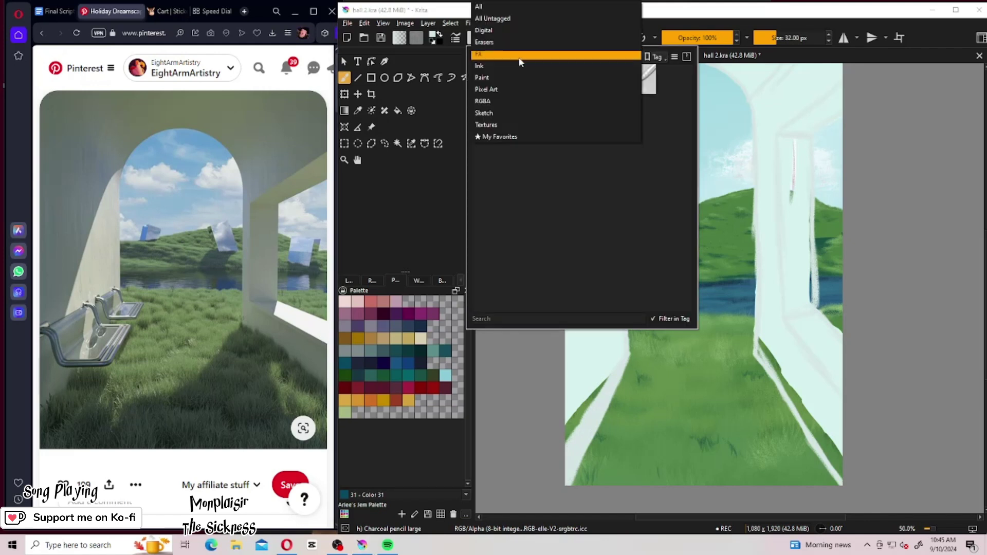
pyautogui.click(494, 78)
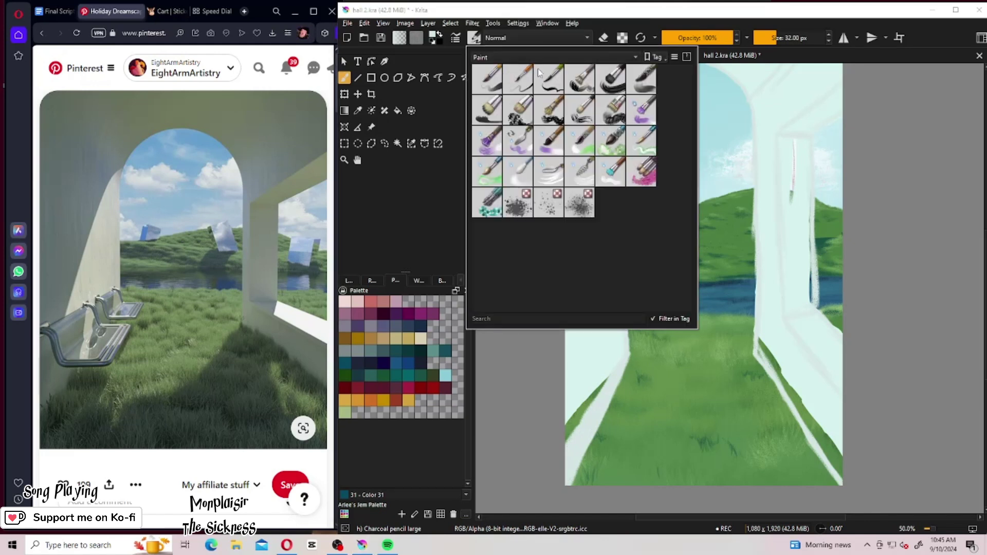
pyautogui.click(616, 85)
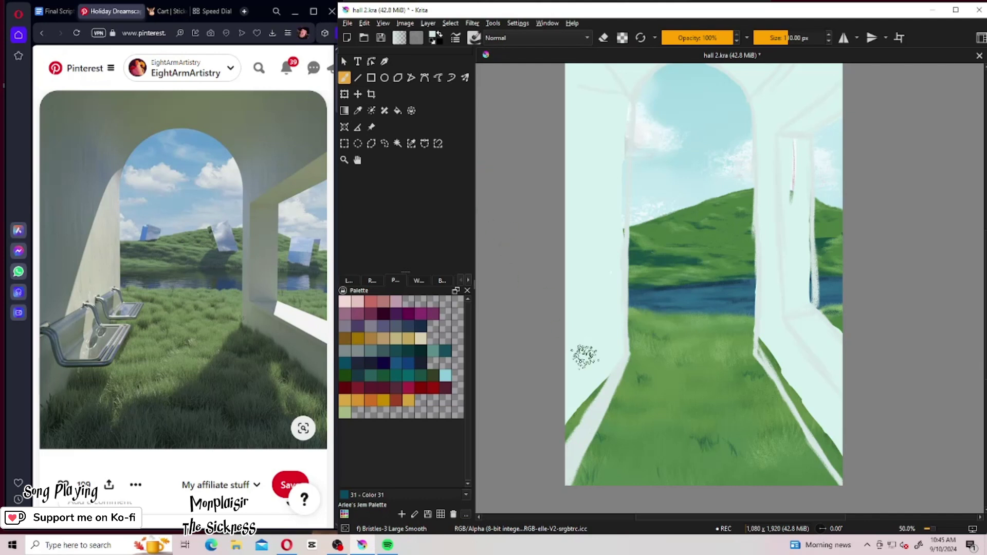
pyautogui.moveTo(584, 352)
pyautogui.mouseDown()
pyautogui.moveTo(568, 437)
pyautogui.moveTo(573, 383)
pyautogui.moveTo(576, 401)
pyautogui.moveTo(581, 390)
pyautogui.moveTo(595, 394)
pyautogui.moveTo(603, 331)
pyautogui.moveTo(610, 356)
pyautogui.moveTo(583, 253)
pyautogui.moveTo(609, 240)
pyautogui.moveTo(615, 267)
pyautogui.moveTo(586, 346)
pyautogui.moveTo(569, 284)
pyautogui.moveTo(562, 330)
pyautogui.moveTo(556, 252)
pyautogui.moveTo(577, 154)
pyautogui.moveTo(590, 219)
pyautogui.moveTo(611, 188)
pyautogui.moveTo(610, 223)
pyautogui.moveTo(616, 143)
pyautogui.moveTo(609, 167)
pyautogui.moveTo(575, 75)
pyautogui.moveTo(563, 96)
pyautogui.moveTo(577, 68)
pyautogui.moveTo(619, 97)
pyautogui.moveTo(601, 121)
pyautogui.mouseUp()
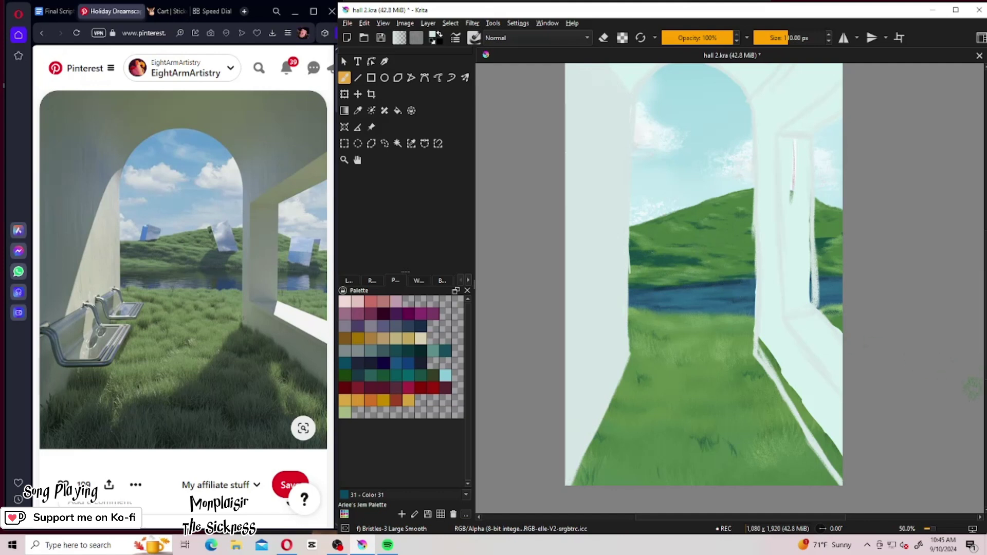
# Cover the ceiling, the wall around the arch and the upper right wall with the same pale bristle strokes.
pyautogui.scroll(3, 704, 288)
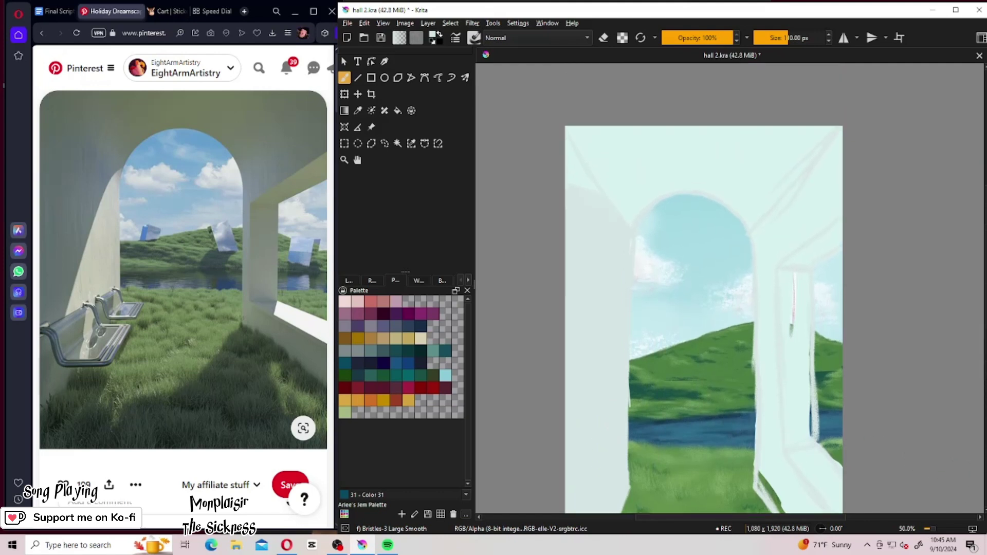
pyautogui.moveTo(596, 185)
pyautogui.mouseDown()
pyautogui.moveTo(578, 169)
pyautogui.moveTo(581, 191)
pyautogui.moveTo(587, 127)
pyautogui.moveTo(548, 149)
pyautogui.mouseUp()
pyautogui.moveTo(612, 145)
pyautogui.mouseDown()
pyautogui.moveTo(621, 246)
pyautogui.moveTo(651, 182)
pyautogui.moveTo(668, 177)
pyautogui.moveTo(660, 170)
pyautogui.moveTo(698, 156)
pyautogui.moveTo(608, 162)
pyautogui.moveTo(720, 137)
pyautogui.moveTo(613, 132)
pyautogui.moveTo(764, 119)
pyautogui.moveTo(705, 114)
pyautogui.moveTo(844, 125)
pyautogui.moveTo(716, 150)
pyautogui.moveTo(834, 165)
pyautogui.moveTo(730, 159)
pyautogui.moveTo(721, 199)
pyautogui.moveTo(710, 176)
pyautogui.moveTo(684, 171)
pyautogui.moveTo(725, 176)
pyautogui.moveTo(686, 170)
pyautogui.moveTo(729, 188)
pyautogui.moveTo(715, 178)
pyautogui.moveTo(755, 214)
pyautogui.moveTo(735, 189)
pyautogui.moveTo(760, 221)
pyautogui.moveTo(714, 185)
pyautogui.moveTo(691, 182)
pyautogui.moveTo(652, 196)
pyautogui.moveTo(620, 253)
pyautogui.moveTo(666, 173)
pyautogui.moveTo(736, 175)
pyautogui.moveTo(783, 205)
pyautogui.moveTo(773, 212)
pyautogui.moveTo(797, 200)
pyautogui.moveTo(818, 167)
pyautogui.moveTo(847, 171)
pyautogui.moveTo(839, 204)
pyautogui.moveTo(773, 249)
pyautogui.moveTo(769, 220)
pyautogui.moveTo(762, 242)
pyautogui.moveTo(747, 238)
pyautogui.moveTo(765, 303)
pyautogui.moveTo(776, 277)
pyautogui.moveTo(759, 238)
pyautogui.moveTo(745, 233)
pyautogui.moveTo(763, 303)
pyautogui.moveTo(764, 268)
pyautogui.moveTo(756, 337)
pyautogui.moveTo(766, 356)
pyautogui.moveTo(769, 463)
pyautogui.moveTo(770, 392)
pyautogui.moveTo(766, 456)
pyautogui.mouseUp()
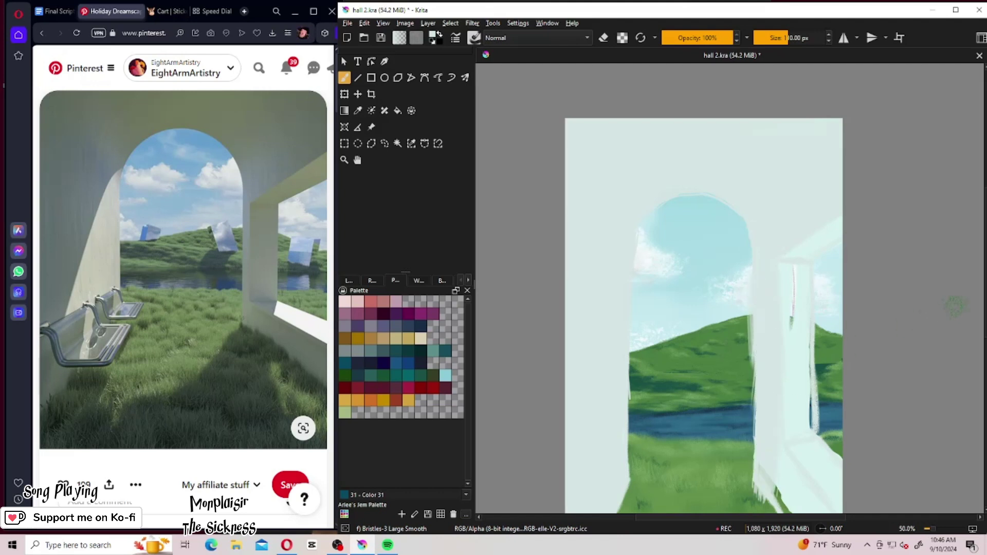
# Fill the right wall's base down to the meadow and erase the ragged paint along the wall and arch edges.
pyautogui.scroll(-5, 761, 334)
pyautogui.moveTo(755, 336)
pyautogui.mouseDown()
pyautogui.moveTo(798, 380)
pyautogui.moveTo(780, 324)
pyautogui.moveTo(797, 391)
pyautogui.moveTo(784, 381)
pyautogui.moveTo(821, 411)
pyautogui.mouseUp()
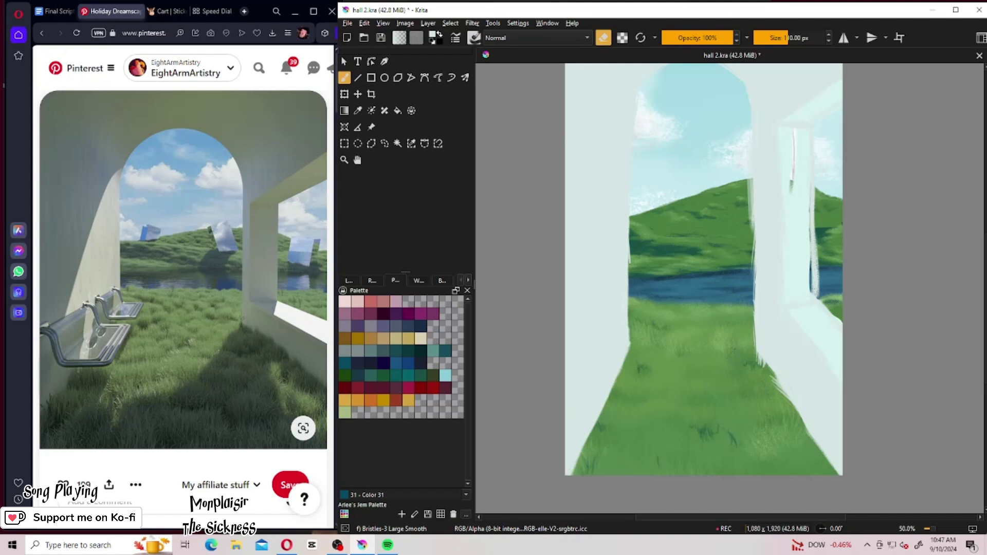
pyautogui.moveTo(773, 380); pyautogui.dragTo(757, 355)
pyautogui.moveTo(751, 203)
pyautogui.mouseDown()
pyautogui.moveTo(741, 154)
pyautogui.moveTo(743, 313)
pyautogui.mouseUp()
pyautogui.moveTo(653, 246)
pyautogui.mouseDown()
pyautogui.moveTo(634, 238)
pyautogui.moveTo(642, 247)
pyautogui.mouseUp()
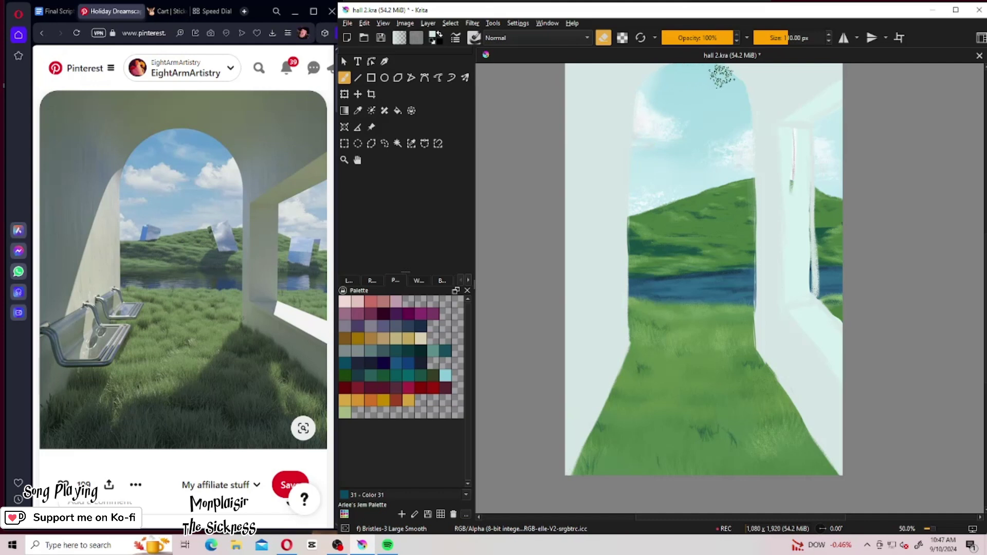
# Switch to the Opera browser and run a Google image search for "dreamcore" in place of the sticker cart page.
pyautogui.click(164, 17)
pyautogui.click(149, 33)
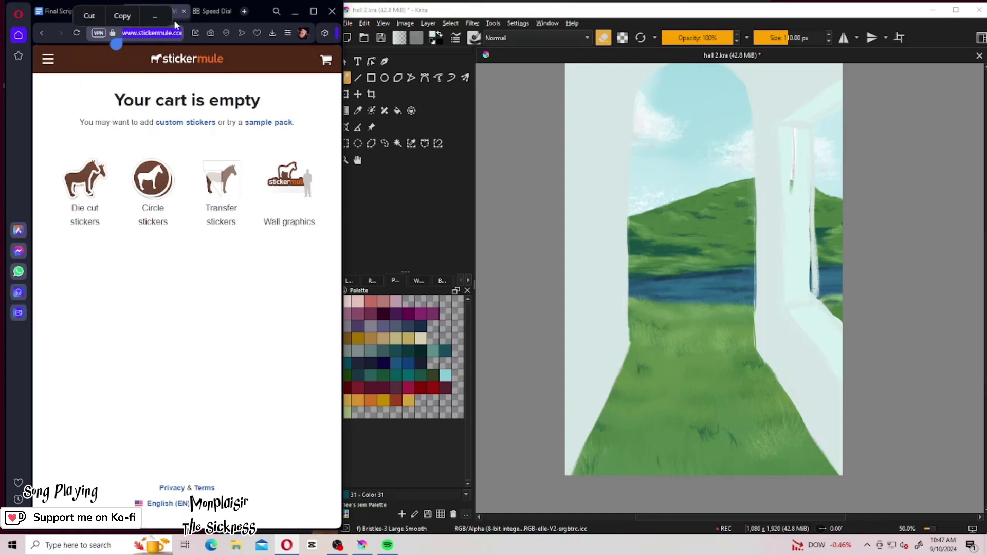
pyautogui.write('dreamcore')
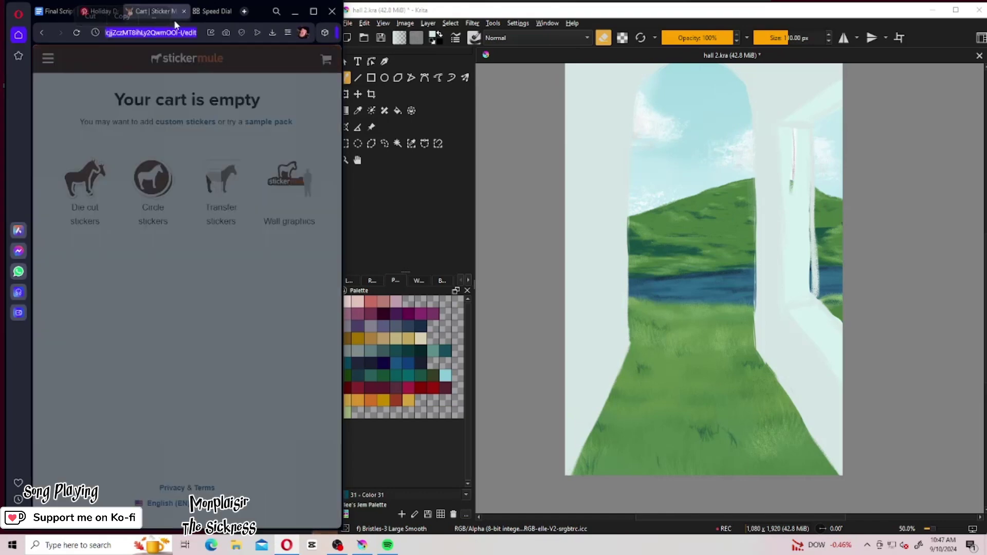
pyautogui.press('Return')
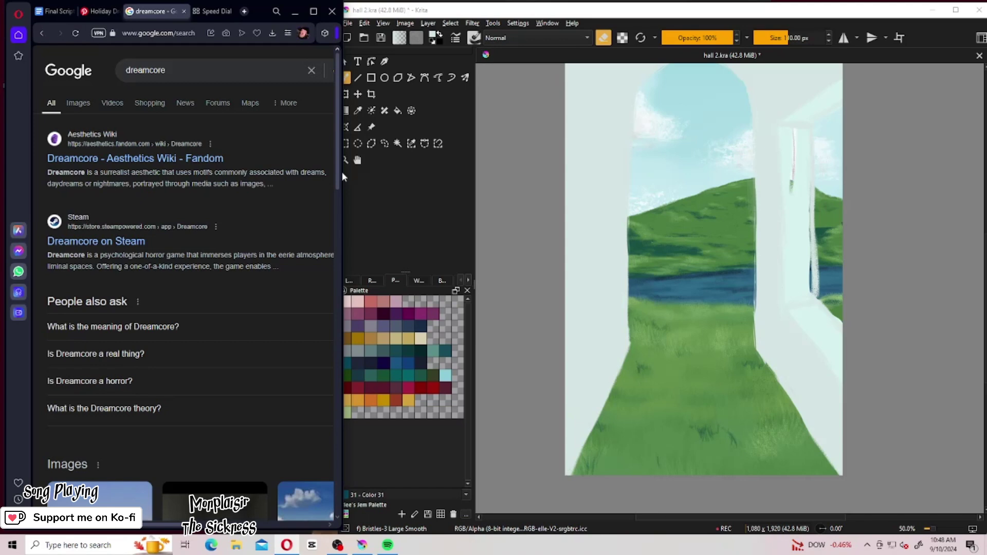
pyautogui.click(78, 103)
# Browse the dreamcore image results for hallway, meadow and surreal scenery references that suit the painting.
pyautogui.scroll(-1, 166, 237)
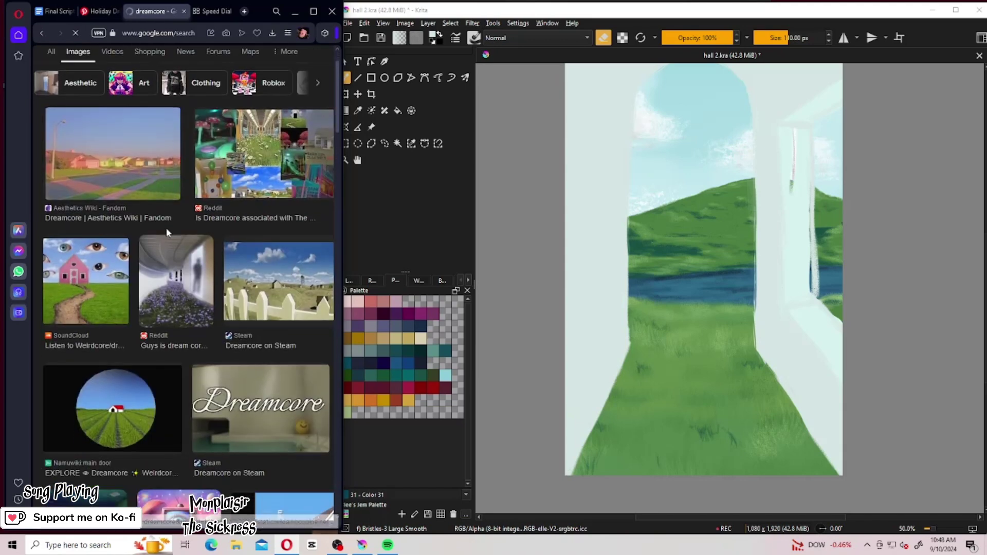
pyautogui.scroll(-3, 166, 230)
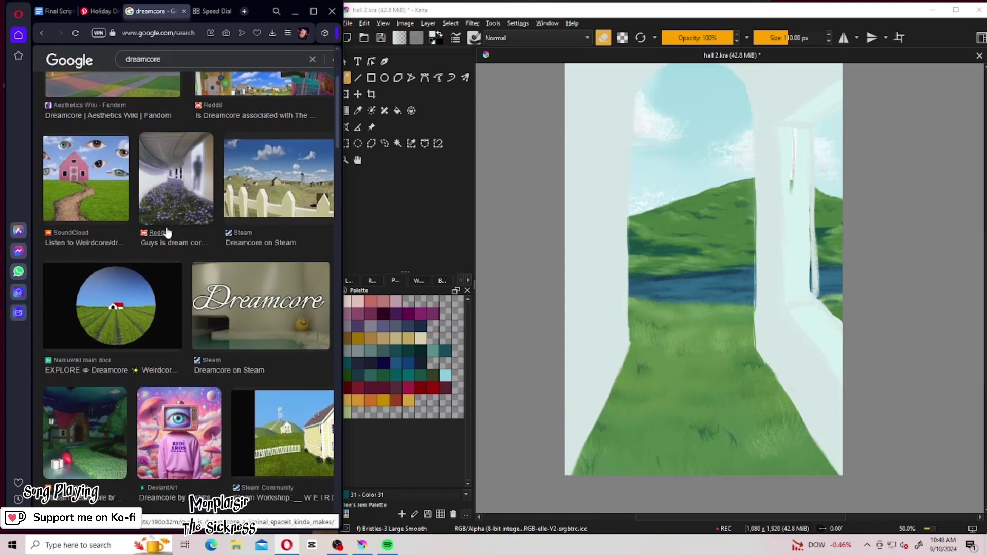
pyautogui.scroll(-1, 169, 228)
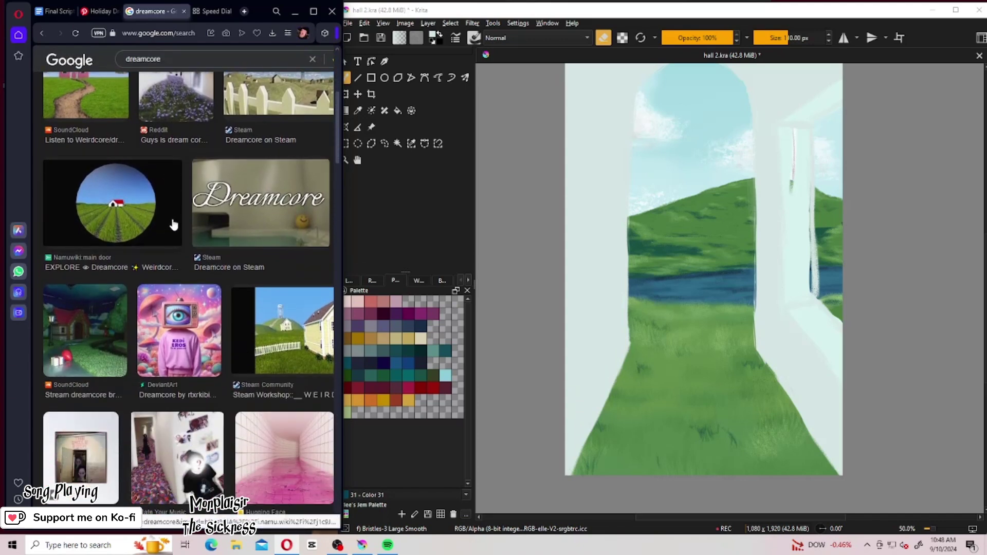
pyautogui.scroll(-2, 173, 225)
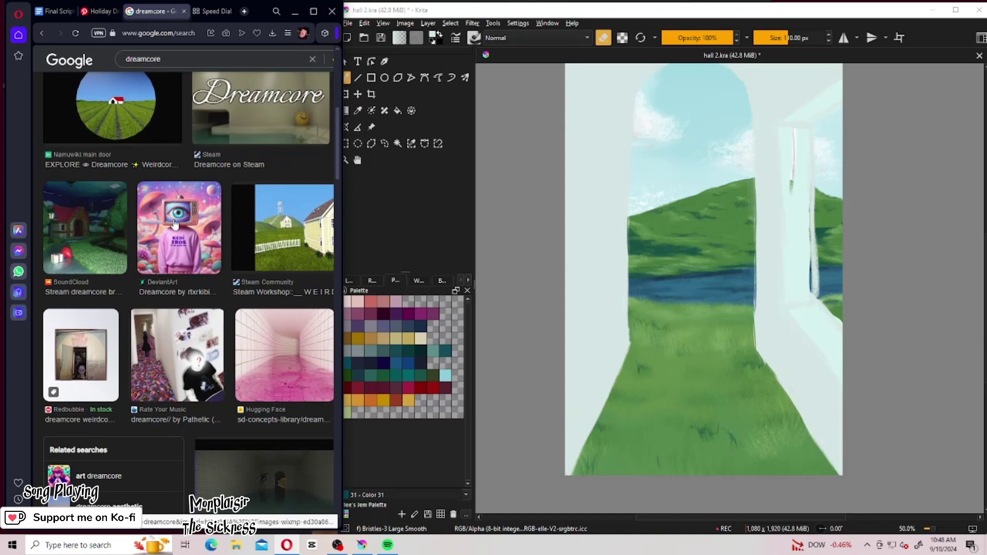
pyautogui.scroll(-3, 177, 225)
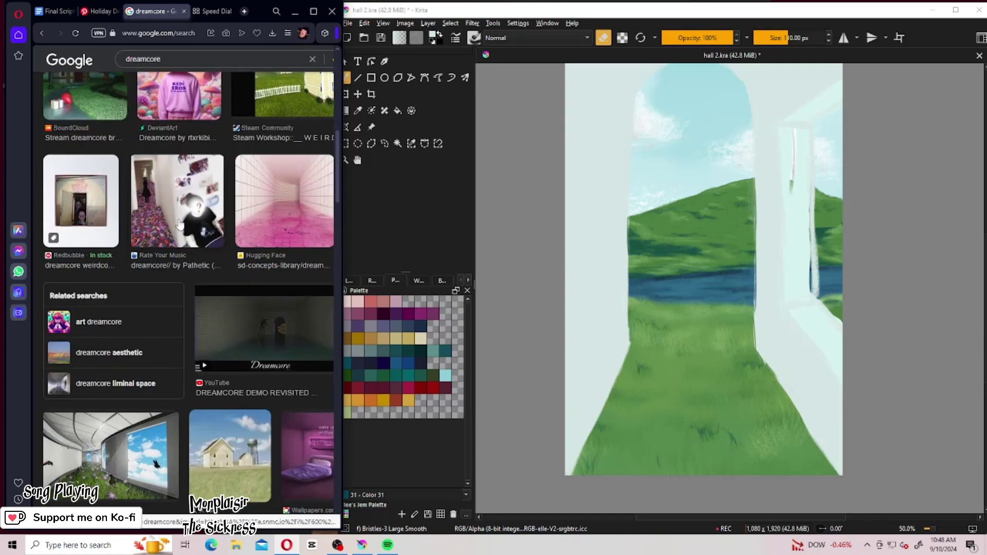
pyautogui.scroll(-2, 180, 225)
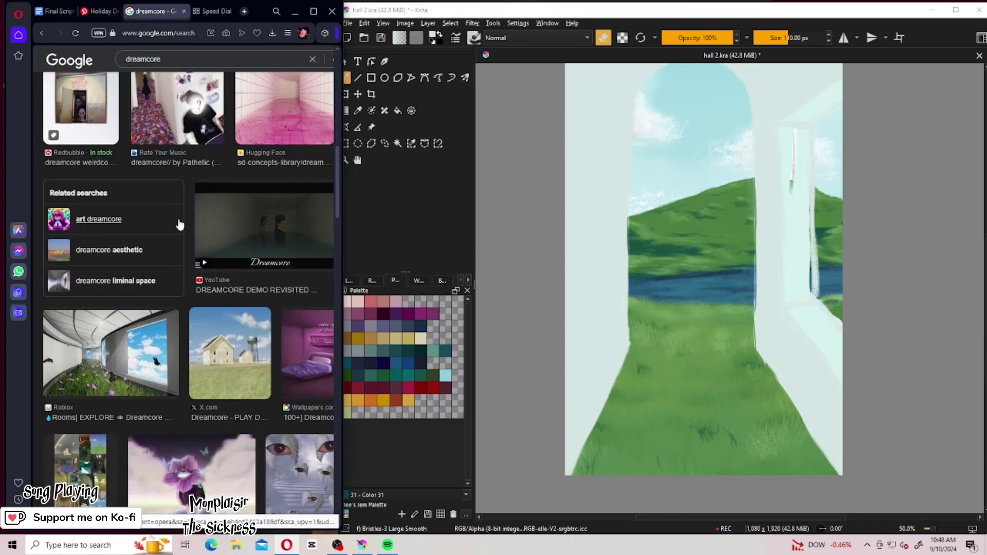
pyautogui.scroll(-2, 180, 224)
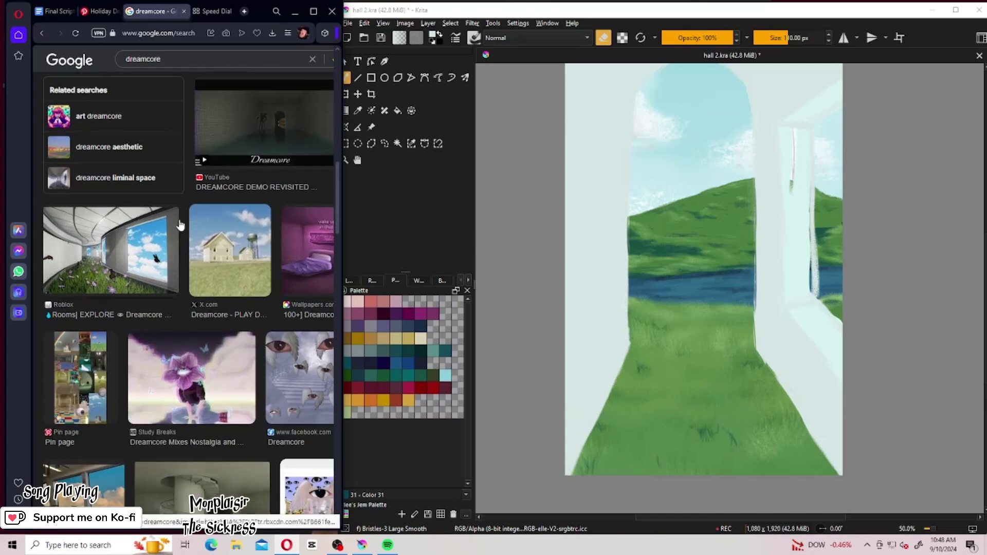
pyautogui.scroll(-2, 181, 218)
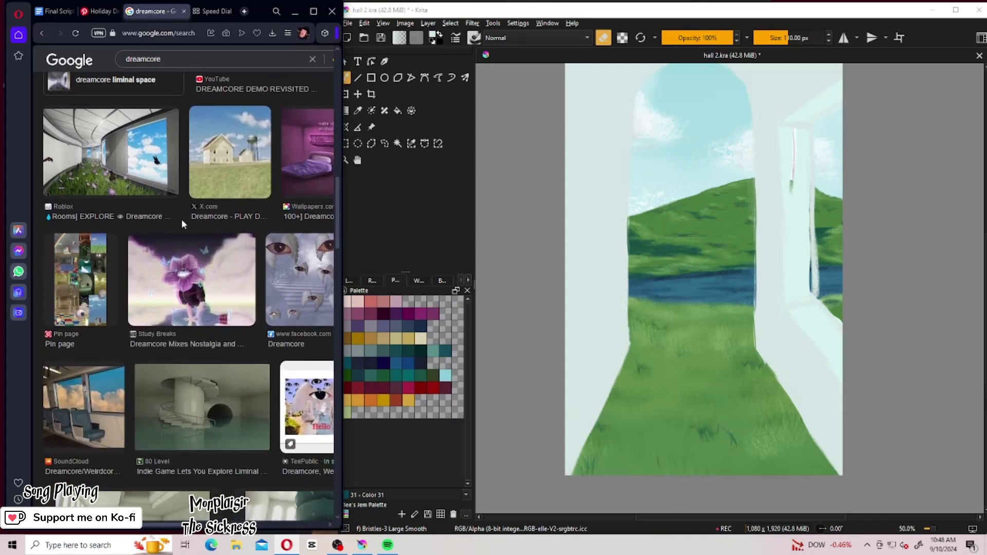
pyautogui.scroll(-2, 182, 222)
pyautogui.scroll(-3, 184, 225)
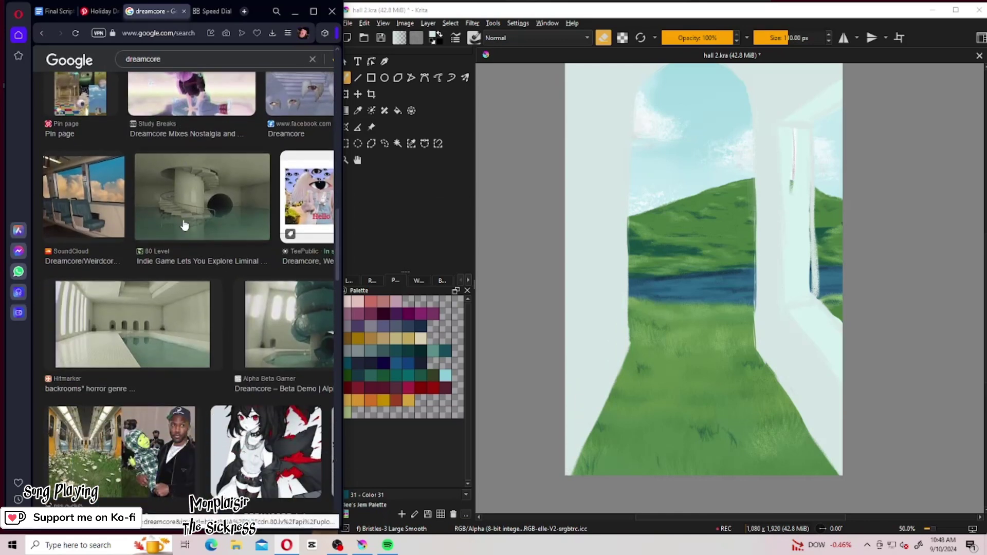
pyautogui.scroll(-2, 187, 223)
pyautogui.scroll(-3, 188, 222)
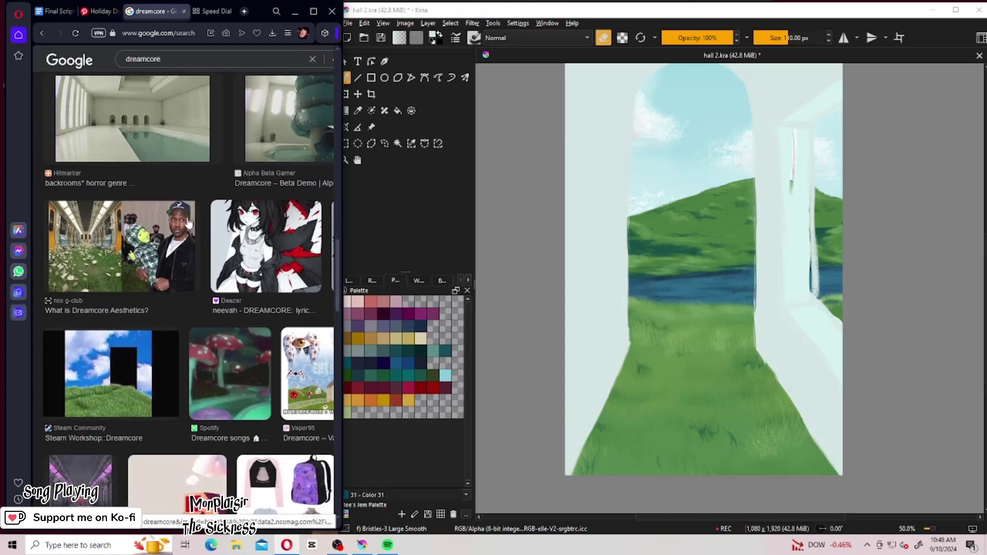
pyautogui.scroll(-5, 186, 222)
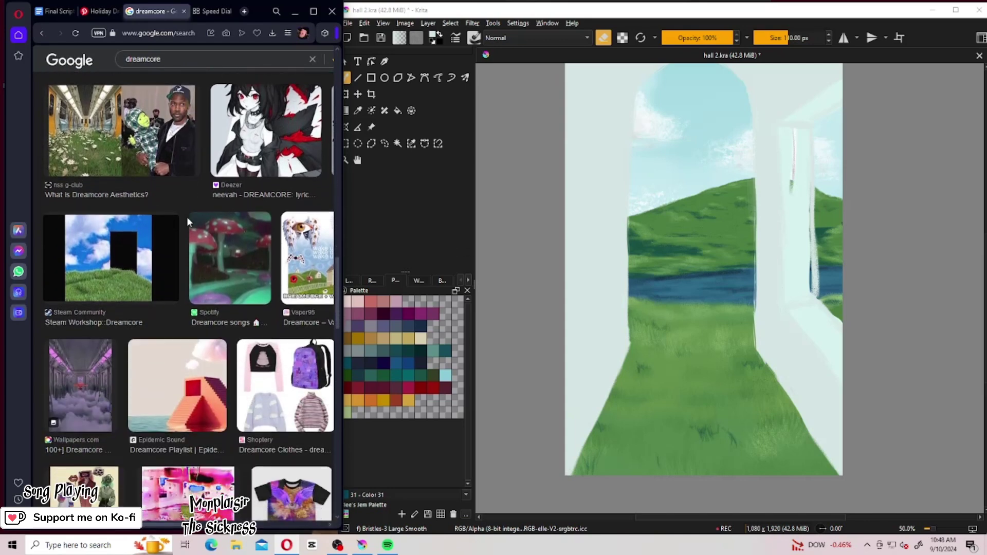
pyautogui.scroll(-8, 188, 222)
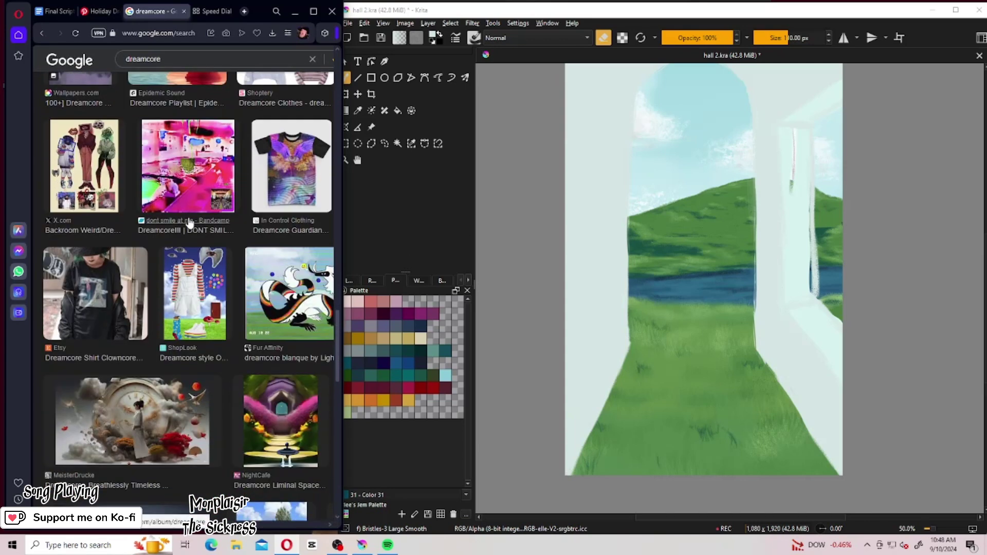
pyautogui.scroll(-2, 189, 223)
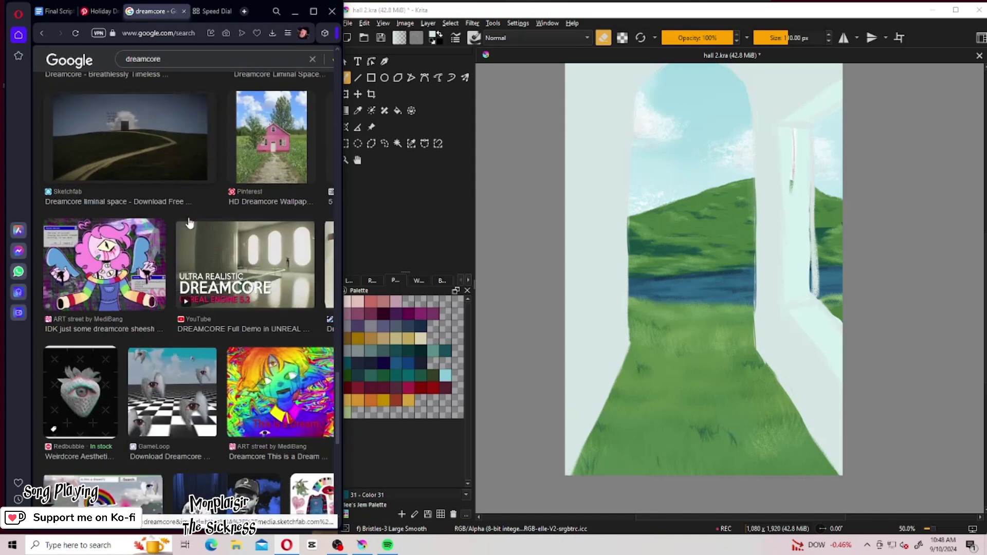
pyautogui.scroll(-4, 189, 222)
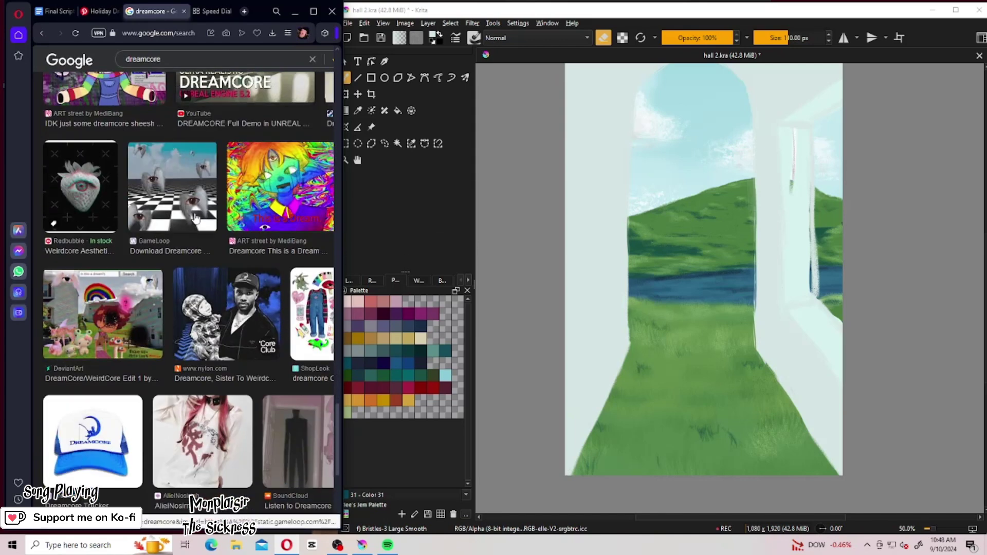
pyautogui.scroll(-4, 195, 217)
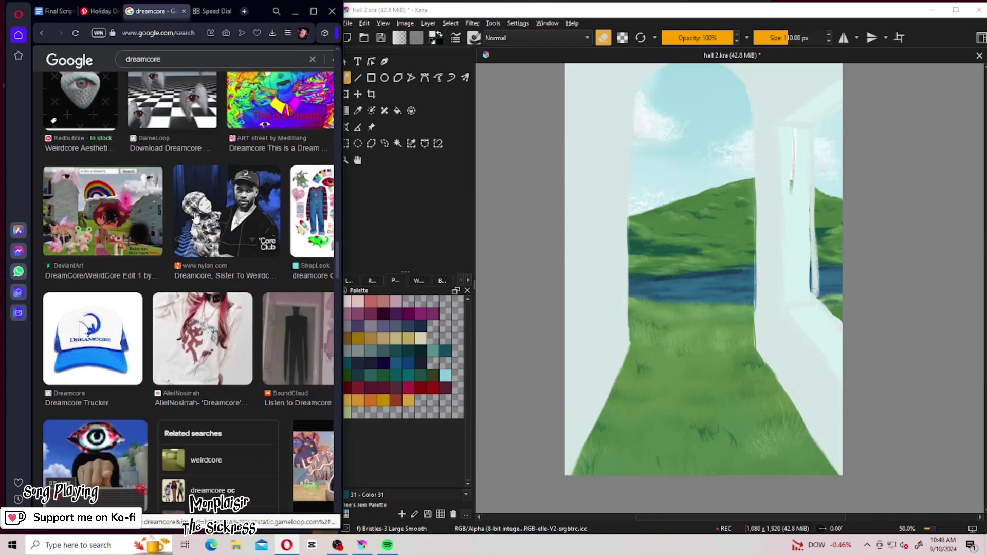
# Browse the dreamcore image results for environment references and open the DreamCore picture of the dark, abandoned room.
pyautogui.scroll(-2, 199, 217)
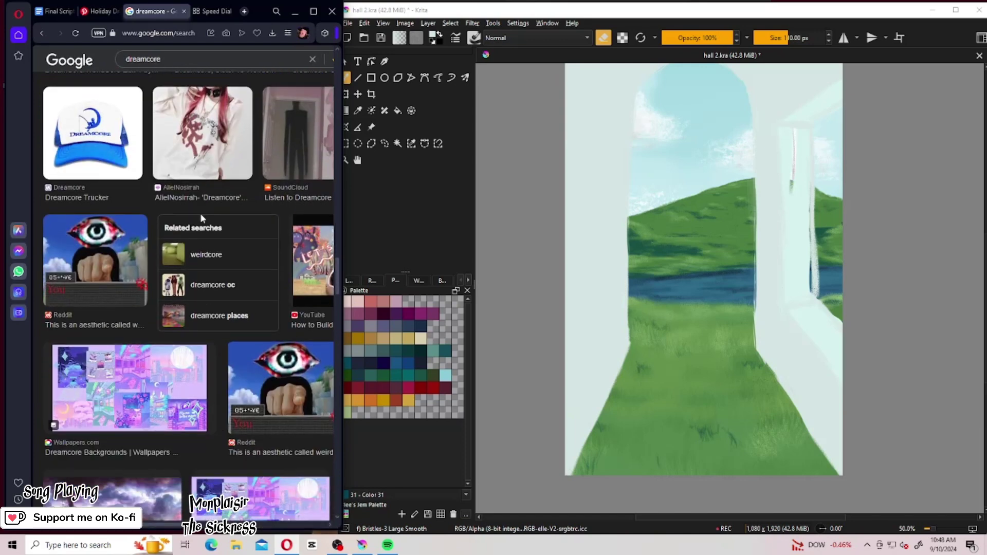
pyautogui.scroll(-7, 202, 219)
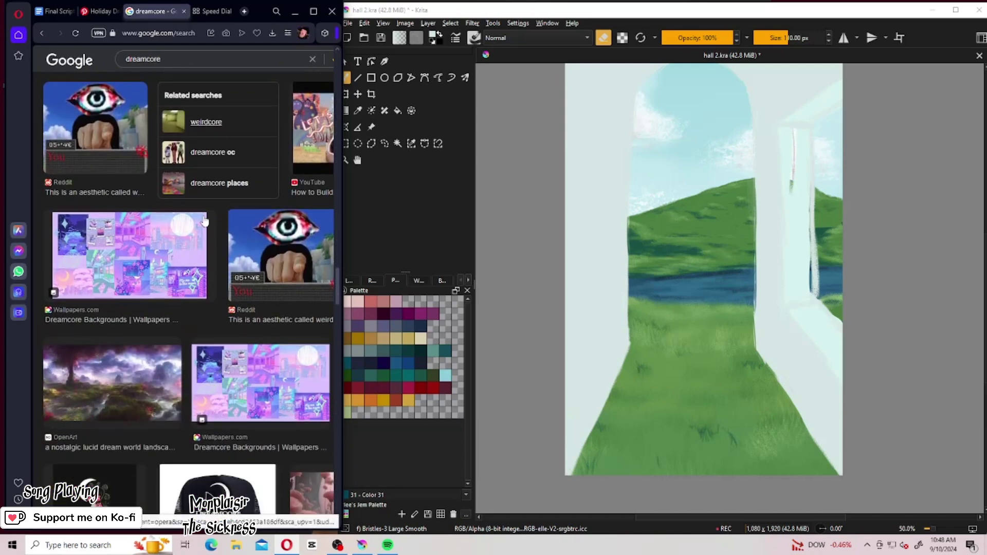
pyautogui.scroll(-5, 206, 221)
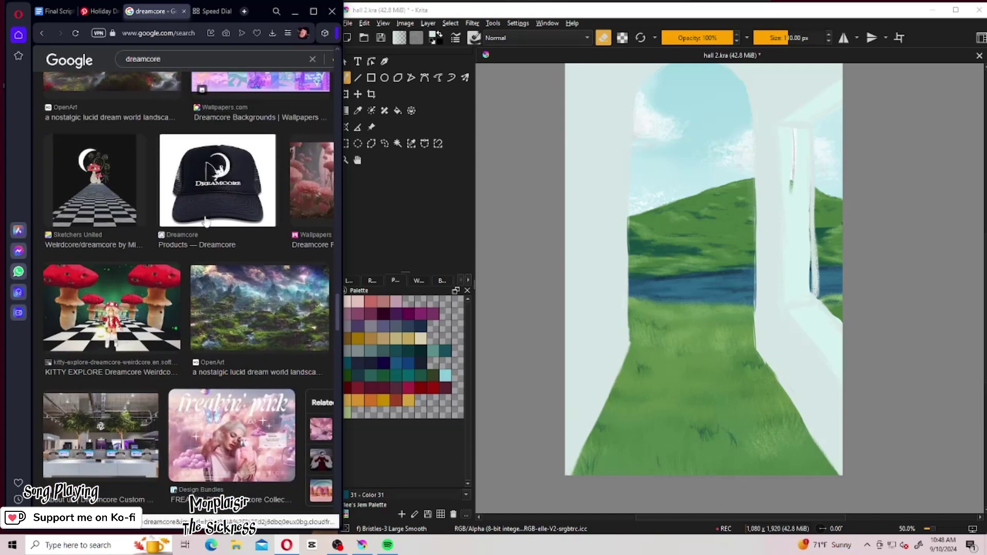
pyautogui.scroll(-2, 211, 224)
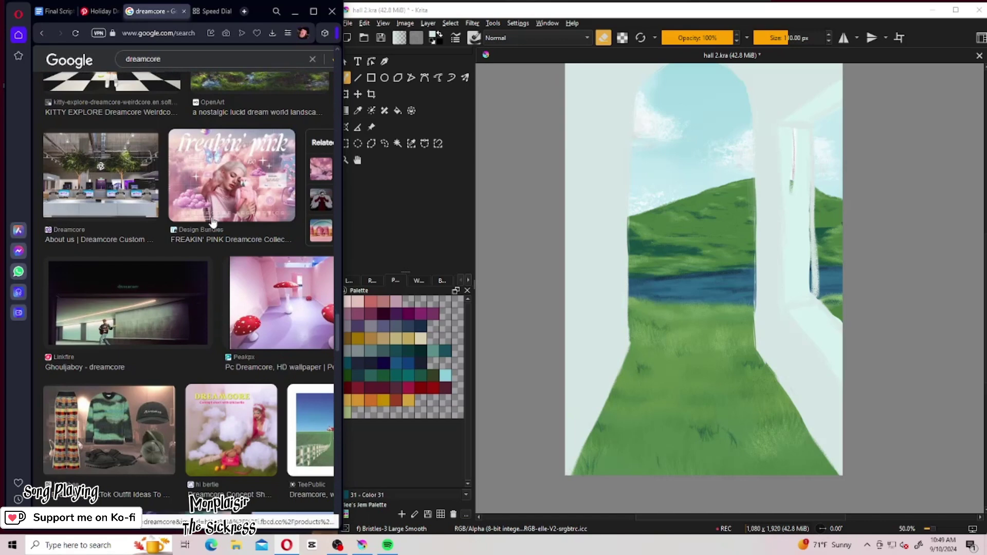
pyautogui.scroll(-2, 213, 222)
pyautogui.scroll(-6, 212, 222)
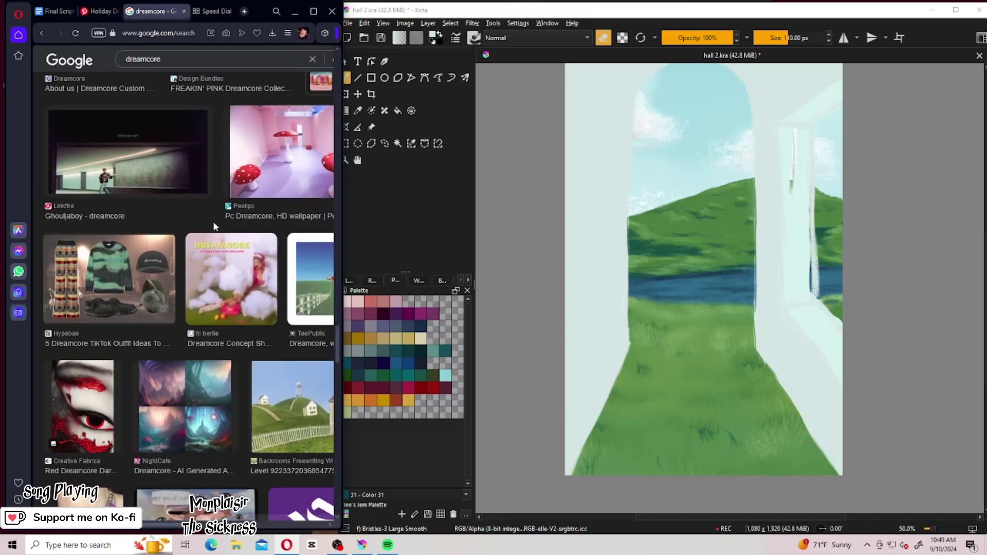
pyautogui.scroll(-7, 215, 226)
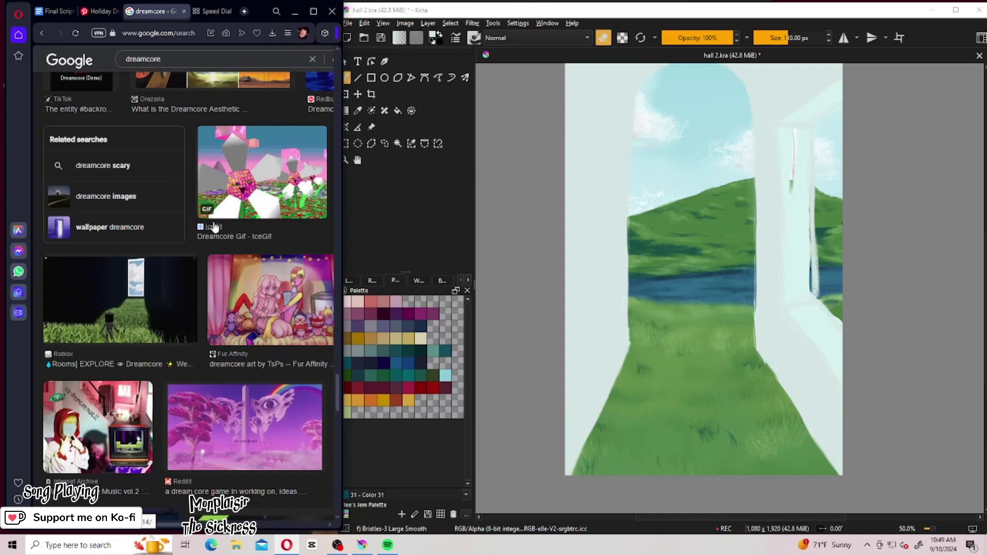
pyautogui.scroll(-3, 215, 227)
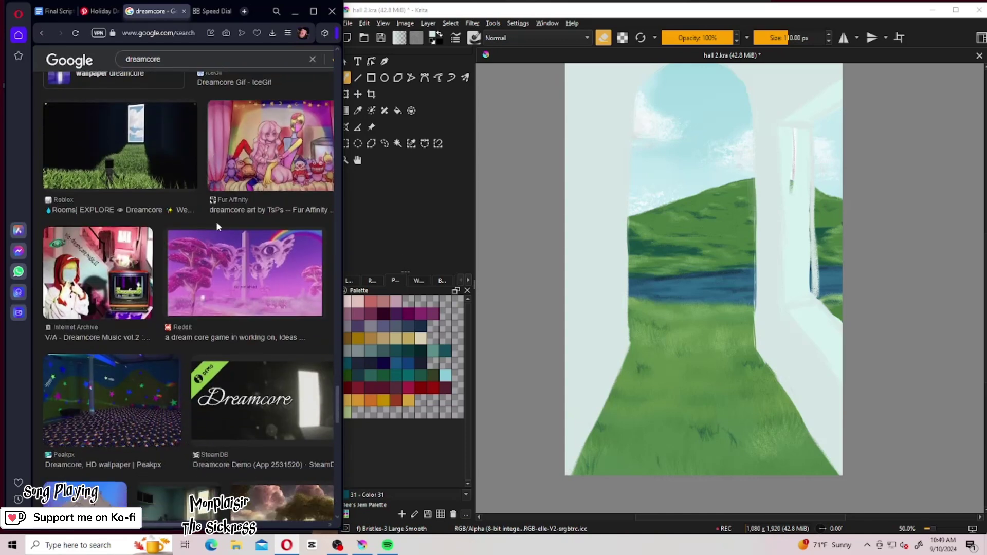
pyautogui.scroll(-4, 216, 226)
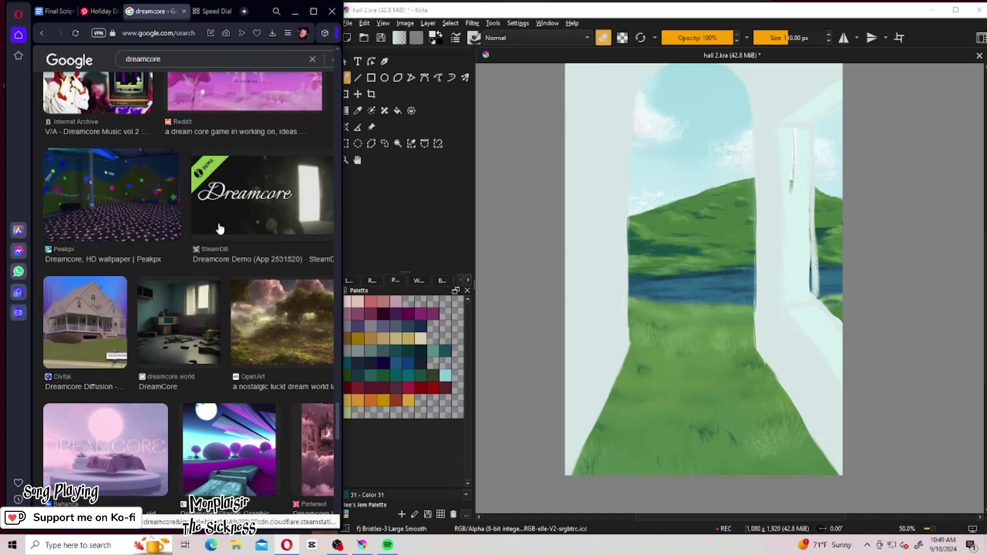
pyautogui.click(184, 329)
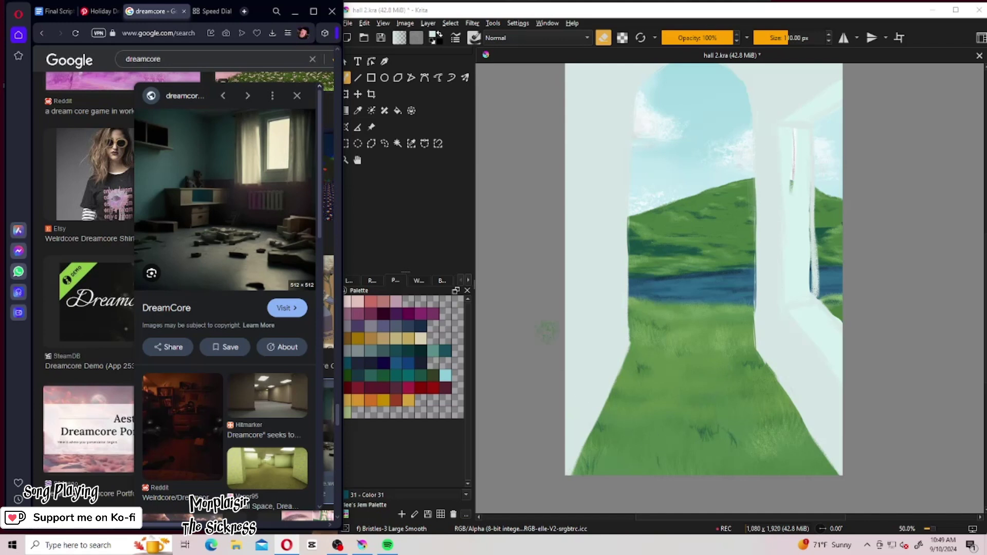
# In Krita, paint a #a0a7a6 grey shadow on the left wall with a 43.82 px brush, leaving a light strip beside the arch per the Pinterest reference.
pyautogui.click(105, 11)
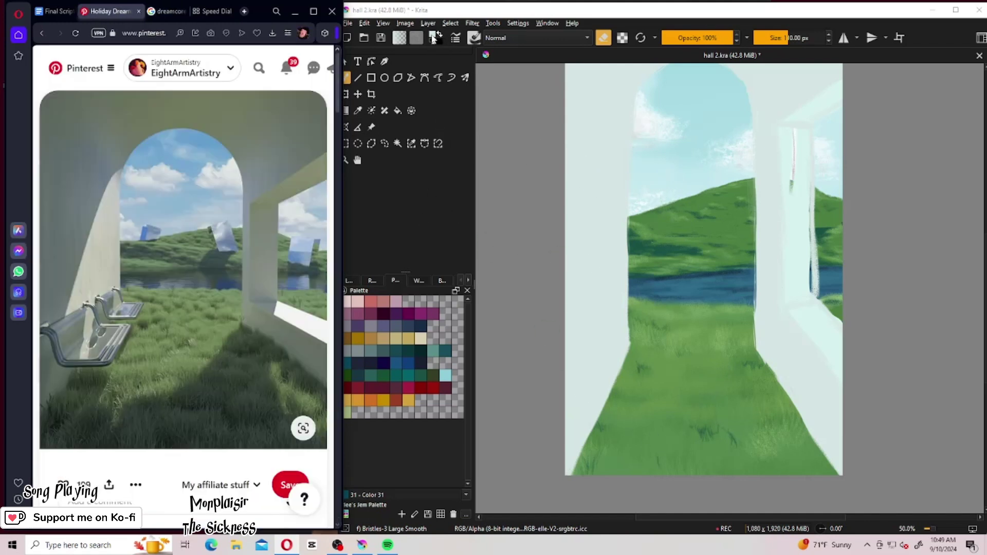
pyautogui.click(433, 36)
pyautogui.click(575, 213)
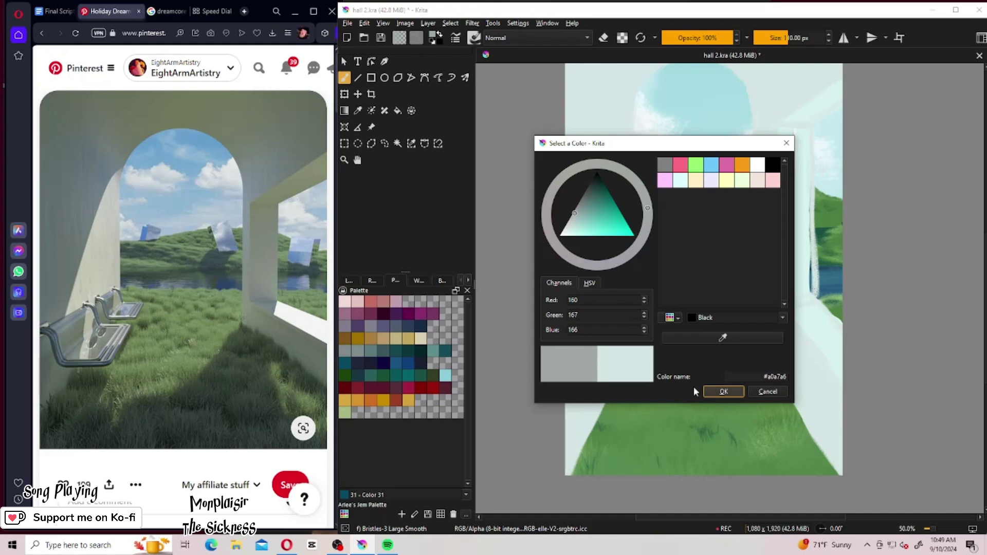
pyautogui.click(719, 392)
pyautogui.click(782, 40)
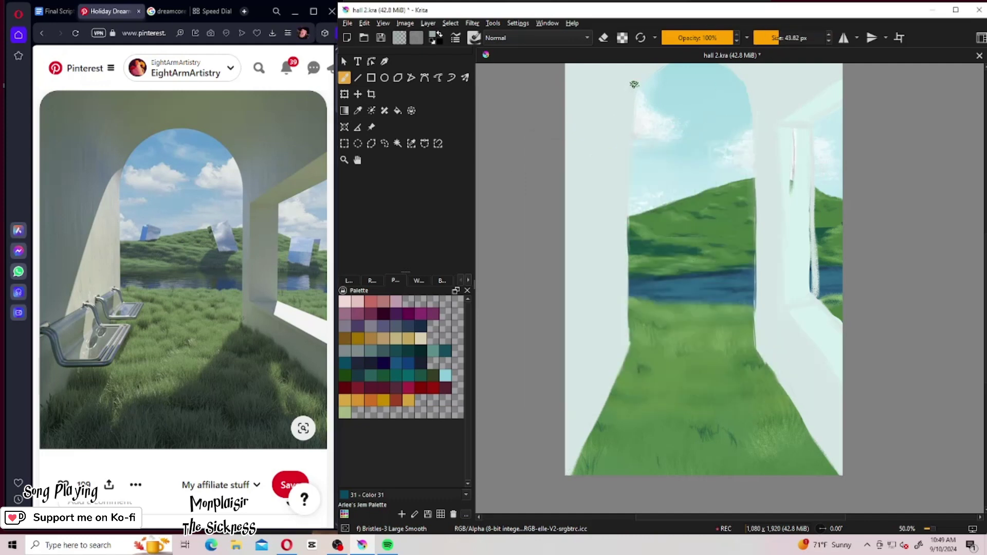
pyautogui.moveTo(640, 82); pyautogui.dragTo(603, 141)
pyautogui.moveTo(624, 101)
pyautogui.mouseDown()
pyautogui.moveTo(597, 180)
pyautogui.moveTo(558, 416)
pyautogui.mouseUp()
pyautogui.moveTo(559, 351)
pyautogui.mouseDown()
pyautogui.moveTo(568, 247)
pyautogui.moveTo(572, 307)
pyautogui.moveTo(584, 236)
pyautogui.moveTo(575, 300)
pyautogui.mouseUp()
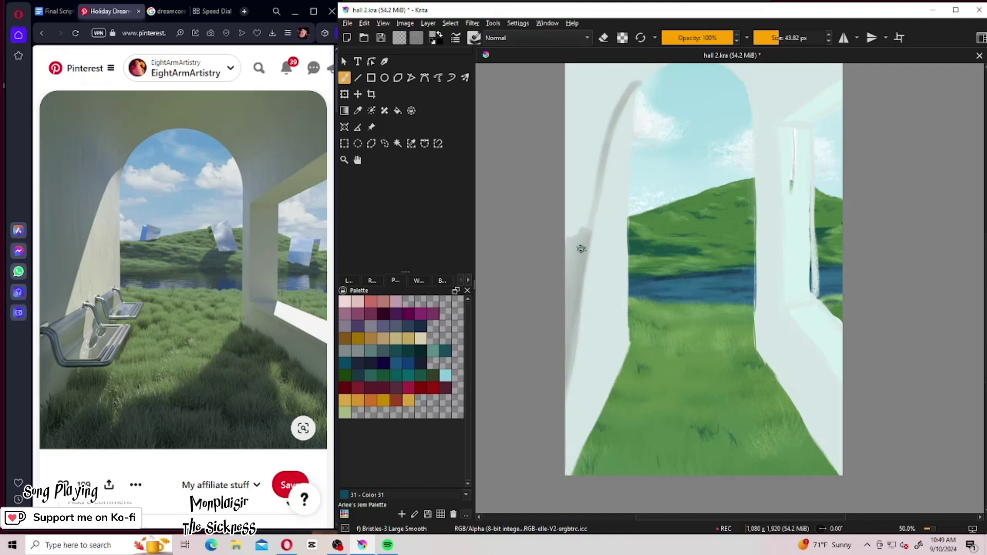
pyautogui.moveTo(581, 249)
pyautogui.mouseDown()
pyautogui.moveTo(566, 312)
pyautogui.moveTo(563, 257)
pyautogui.moveTo(575, 311)
pyautogui.moveTo(571, 344)
pyautogui.moveTo(574, 299)
pyautogui.moveTo(563, 419)
pyautogui.mouseUp()
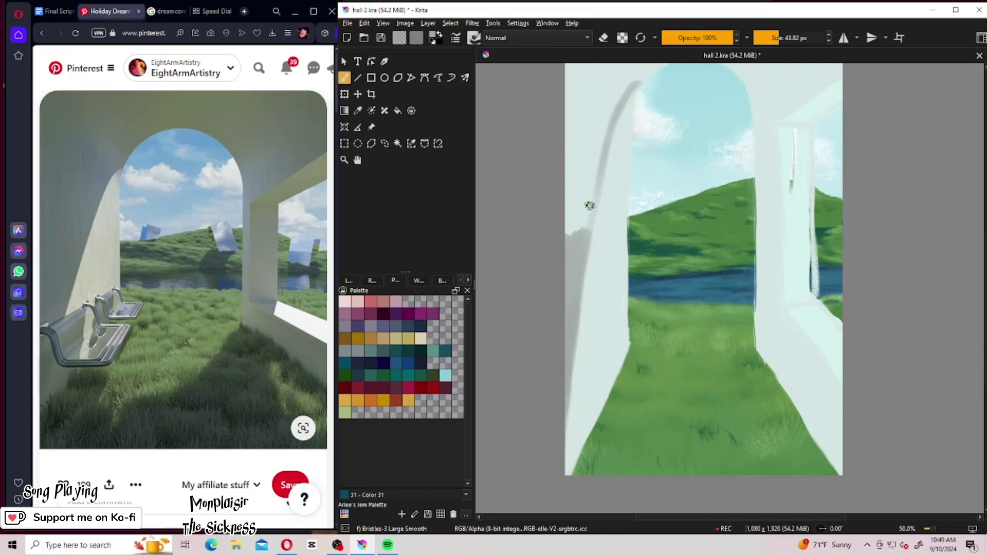
pyautogui.moveTo(588, 203)
pyautogui.mouseDown()
pyautogui.moveTo(583, 241)
pyautogui.moveTo(581, 230)
pyautogui.moveTo(573, 237)
pyautogui.moveTo(566, 170)
pyautogui.moveTo(561, 208)
pyautogui.moveTo(574, 246)
pyautogui.moveTo(603, 140)
pyautogui.moveTo(596, 119)
pyautogui.moveTo(576, 159)
pyautogui.moveTo(571, 112)
pyautogui.moveTo(554, 126)
pyautogui.moveTo(569, 125)
pyautogui.moveTo(566, 152)
pyautogui.moveTo(600, 125)
pyautogui.moveTo(597, 155)
pyautogui.moveTo(627, 87)
pyautogui.moveTo(597, 129)
pyautogui.moveTo(624, 69)
pyautogui.moveTo(581, 99)
pyautogui.moveTo(590, 65)
pyautogui.moveTo(565, 66)
pyautogui.mouseUp()
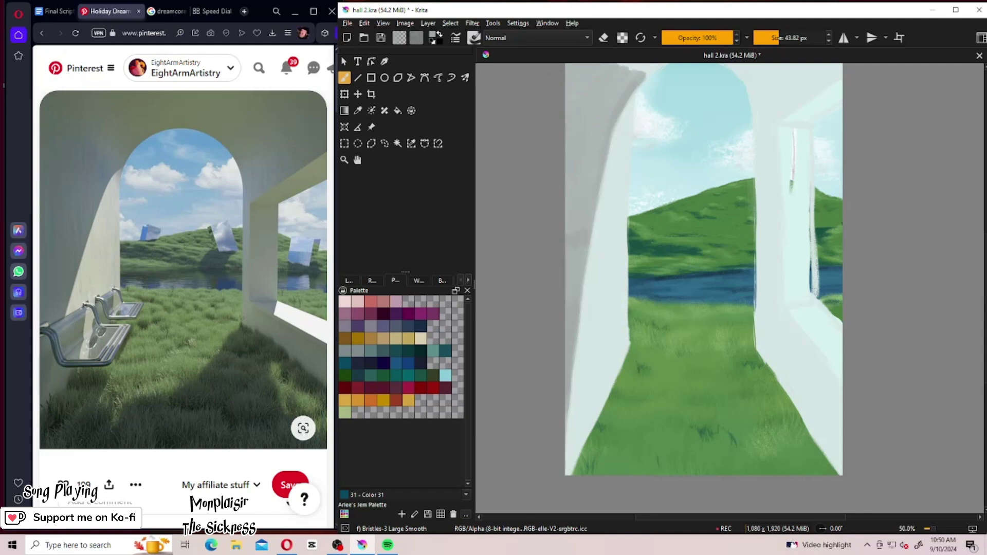
# Extend the grey shadow over the upper left wall and across the ceiling, outlining the top curve of the arch.
pyautogui.scroll(5, 959, 327)
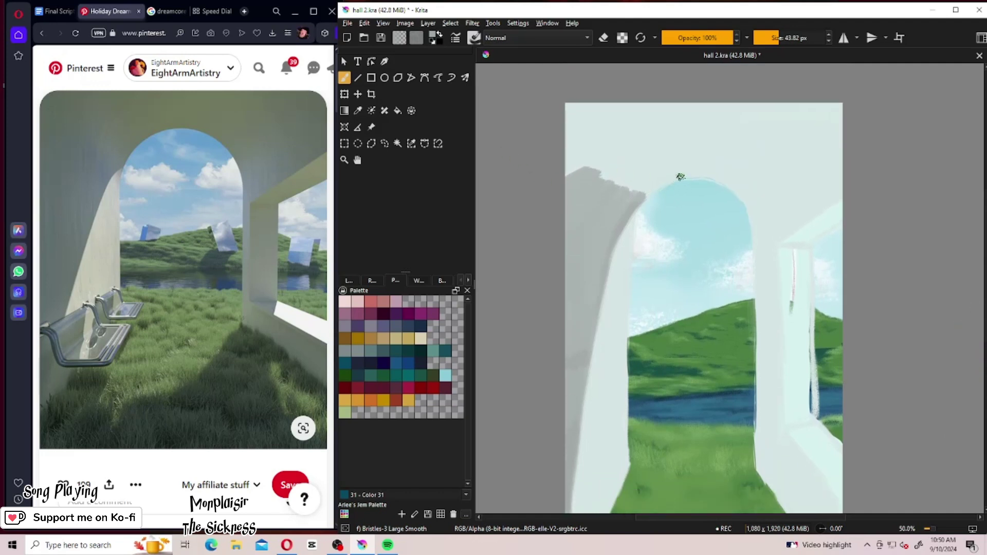
pyautogui.moveTo(680, 177)
pyautogui.mouseDown()
pyautogui.moveTo(635, 200)
pyautogui.moveTo(637, 186)
pyautogui.moveTo(622, 194)
pyautogui.moveTo(629, 179)
pyautogui.moveTo(610, 187)
pyautogui.moveTo(635, 166)
pyautogui.moveTo(608, 176)
pyautogui.moveTo(632, 162)
pyautogui.moveTo(611, 180)
pyautogui.moveTo(623, 207)
pyautogui.mouseUp()
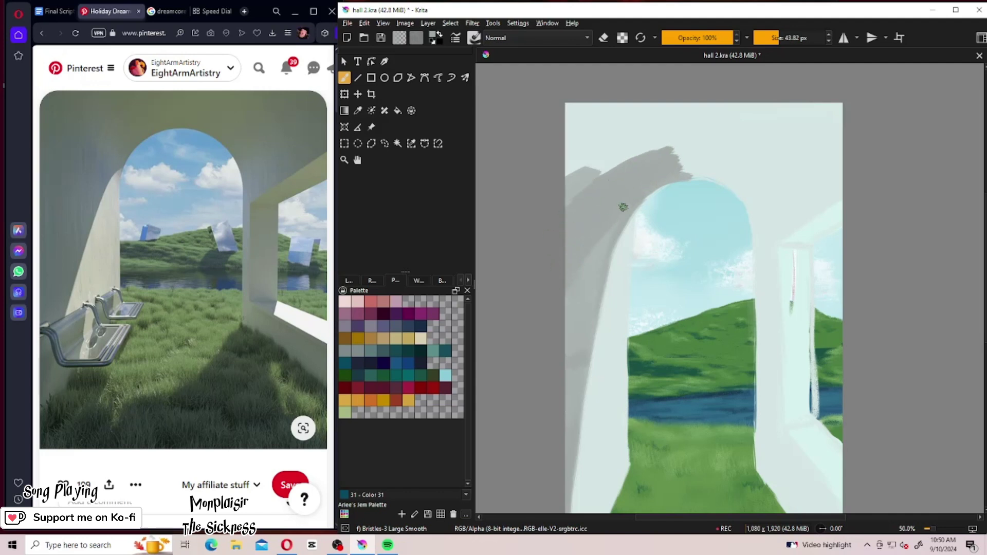
pyautogui.moveTo(570, 183)
pyautogui.mouseDown()
pyautogui.moveTo(636, 151)
pyautogui.moveTo(558, 208)
pyautogui.moveTo(657, 152)
pyautogui.moveTo(556, 202)
pyautogui.moveTo(562, 190)
pyautogui.moveTo(552, 183)
pyautogui.moveTo(603, 152)
pyautogui.moveTo(586, 165)
pyautogui.moveTo(628, 154)
pyautogui.moveTo(629, 137)
pyautogui.moveTo(615, 136)
pyautogui.moveTo(647, 117)
pyautogui.moveTo(635, 107)
pyautogui.moveTo(654, 101)
pyautogui.moveTo(617, 94)
pyautogui.mouseUp()
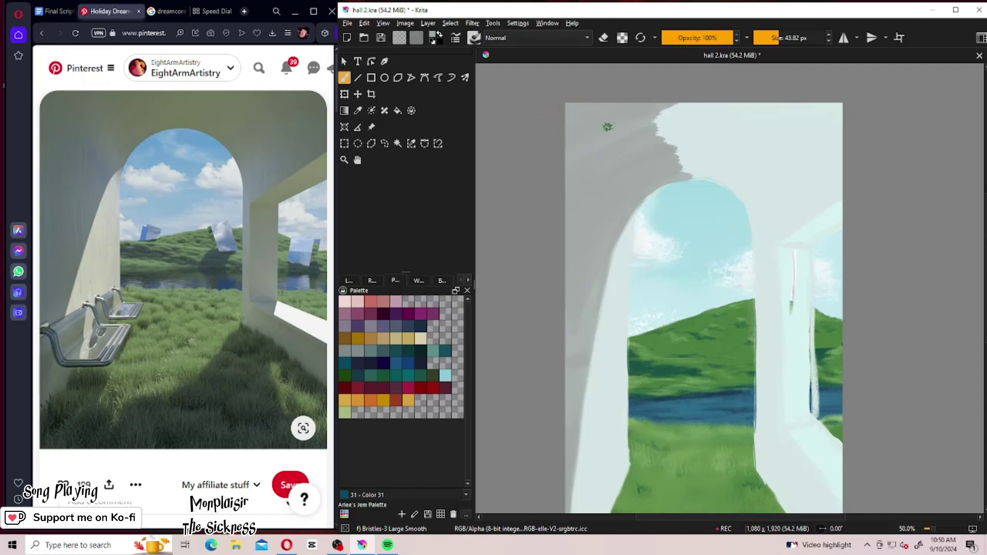
pyautogui.moveTo(608, 126)
pyautogui.mouseDown()
pyautogui.moveTo(661, 104)
pyautogui.moveTo(630, 131)
pyautogui.moveTo(708, 107)
pyautogui.moveTo(694, 107)
pyautogui.moveTo(734, 105)
pyautogui.moveTo(654, 106)
pyautogui.moveTo(635, 119)
pyautogui.moveTo(773, 105)
pyautogui.moveTo(636, 131)
pyautogui.moveTo(817, 122)
pyautogui.moveTo(816, 110)
pyautogui.moveTo(710, 116)
pyautogui.moveTo(807, 107)
pyautogui.moveTo(876, 120)
pyautogui.mouseUp()
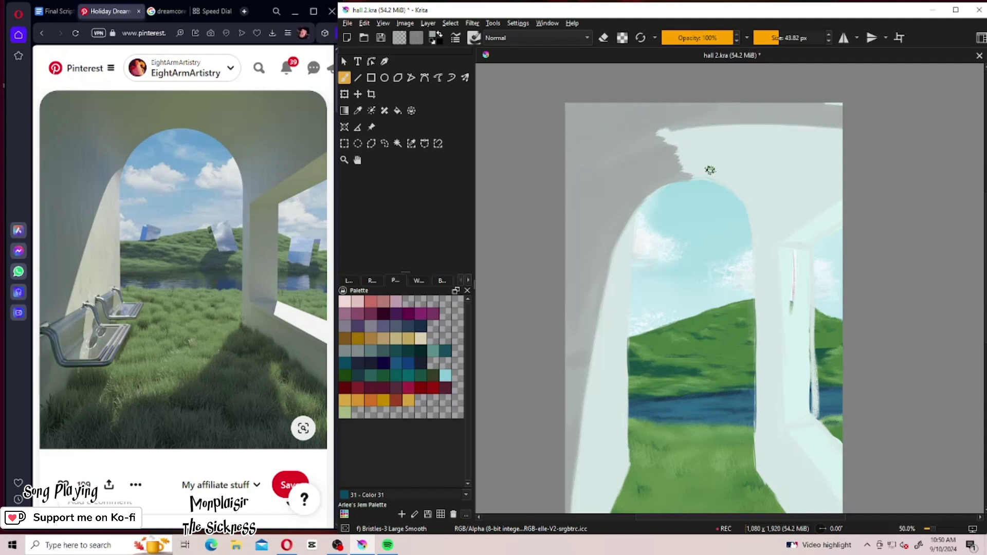
pyautogui.moveTo(710, 170)
pyautogui.mouseDown()
pyautogui.moveTo(675, 175)
pyautogui.moveTo(720, 181)
pyautogui.moveTo(749, 203)
pyautogui.moveTo(724, 183)
pyautogui.moveTo(738, 189)
pyautogui.moveTo(747, 205)
pyautogui.moveTo(726, 186)
pyautogui.moveTo(756, 243)
pyautogui.mouseUp()
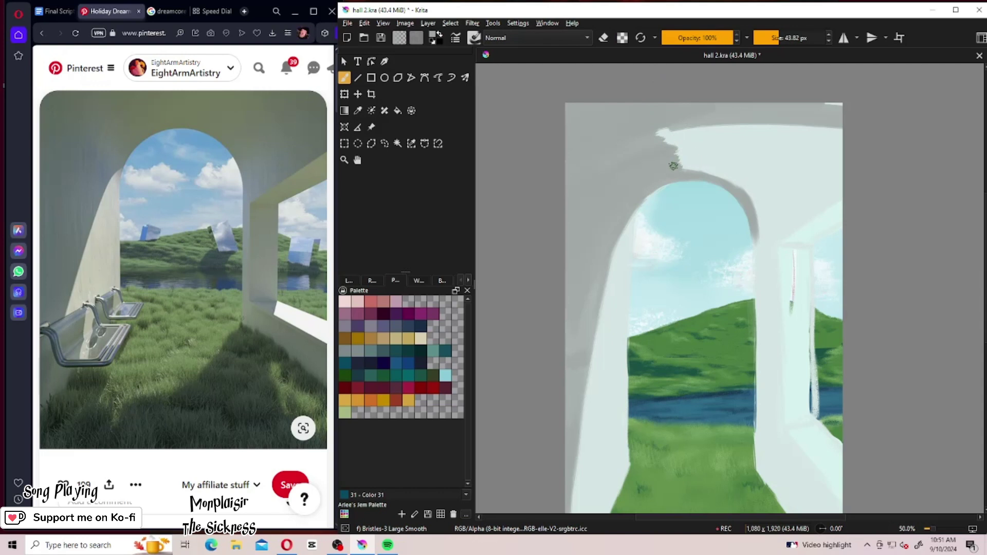
pyautogui.moveTo(673, 165)
pyautogui.mouseDown()
pyautogui.moveTo(709, 173)
pyautogui.moveTo(670, 155)
pyautogui.moveTo(709, 149)
pyautogui.moveTo(656, 139)
pyautogui.moveTo(698, 136)
pyautogui.moveTo(683, 105)
pyautogui.moveTo(675, 141)
pyautogui.moveTo(690, 137)
pyautogui.moveTo(699, 126)
pyautogui.moveTo(660, 130)
pyautogui.moveTo(733, 140)
pyautogui.moveTo(662, 135)
pyautogui.moveTo(708, 139)
pyautogui.mouseUp()
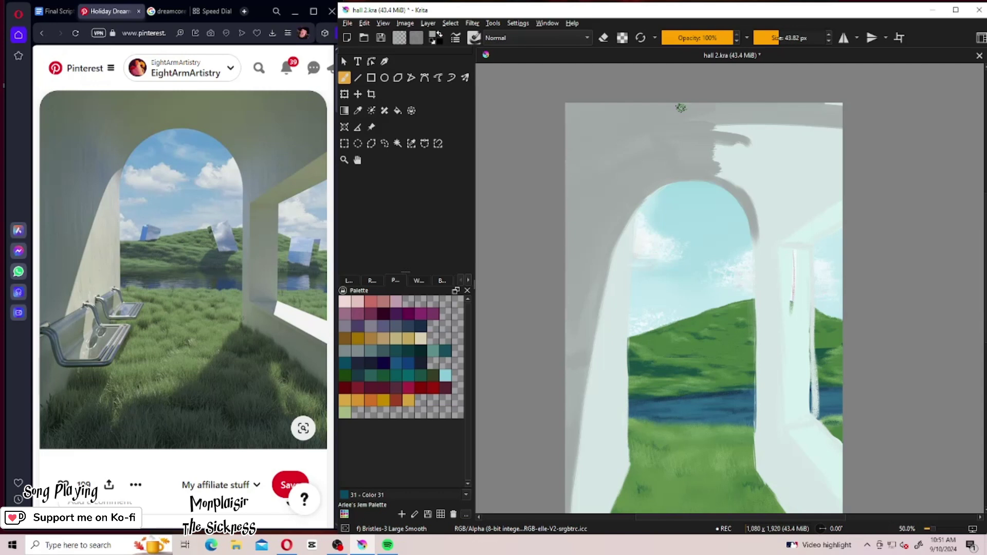
# Fill the rest of the ceiling and upper right wall with grey, down to the top edge of the side window.
pyautogui.moveTo(720, 172)
pyautogui.mouseDown()
pyautogui.moveTo(751, 196)
pyautogui.moveTo(727, 178)
pyautogui.moveTo(747, 193)
pyautogui.moveTo(738, 177)
pyautogui.moveTo(754, 186)
pyautogui.moveTo(718, 153)
pyautogui.moveTo(760, 179)
pyautogui.moveTo(711, 152)
pyautogui.moveTo(764, 187)
pyautogui.moveTo(729, 153)
pyautogui.moveTo(753, 162)
pyautogui.moveTo(724, 144)
pyautogui.moveTo(767, 176)
pyautogui.moveTo(716, 137)
pyautogui.moveTo(769, 177)
pyautogui.moveTo(737, 143)
pyautogui.moveTo(775, 161)
pyautogui.moveTo(734, 128)
pyautogui.moveTo(780, 158)
pyautogui.moveTo(718, 125)
pyautogui.moveTo(782, 163)
pyautogui.moveTo(721, 129)
pyautogui.moveTo(793, 165)
pyautogui.moveTo(734, 125)
pyautogui.moveTo(801, 160)
pyautogui.moveTo(743, 124)
pyautogui.moveTo(806, 152)
pyautogui.moveTo(694, 123)
pyautogui.moveTo(804, 152)
pyautogui.moveTo(714, 117)
pyautogui.moveTo(816, 147)
pyautogui.moveTo(726, 113)
pyautogui.moveTo(823, 147)
pyautogui.moveTo(768, 107)
pyautogui.moveTo(820, 118)
pyautogui.moveTo(790, 105)
pyautogui.moveTo(837, 127)
pyautogui.moveTo(796, 101)
pyautogui.moveTo(837, 123)
pyautogui.moveTo(854, 120)
pyautogui.moveTo(836, 109)
pyautogui.moveTo(838, 127)
pyautogui.moveTo(822, 123)
pyautogui.moveTo(828, 146)
pyautogui.moveTo(800, 158)
pyautogui.moveTo(800, 180)
pyautogui.moveTo(793, 157)
pyautogui.moveTo(785, 190)
pyautogui.moveTo(770, 187)
pyautogui.moveTo(766, 201)
pyautogui.moveTo(756, 194)
pyautogui.moveTo(759, 211)
pyautogui.moveTo(749, 199)
pyautogui.moveTo(761, 317)
pyautogui.moveTo(762, 216)
pyautogui.moveTo(759, 237)
pyautogui.moveTo(784, 220)
pyautogui.mouseUp()
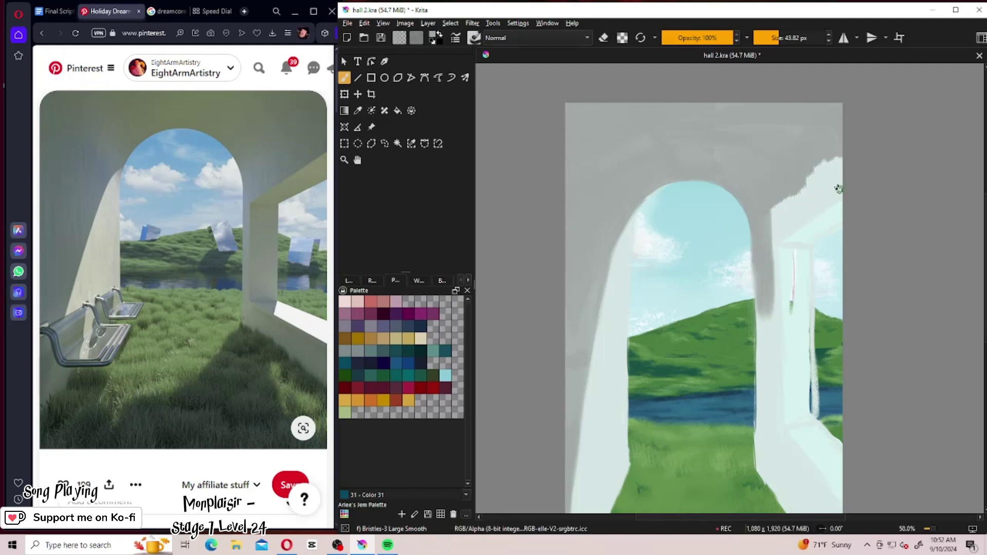
pyautogui.moveTo(838, 189)
pyautogui.mouseDown()
pyautogui.moveTo(801, 214)
pyautogui.moveTo(820, 205)
pyautogui.mouseUp()
pyautogui.moveTo(839, 194)
pyautogui.mouseDown()
pyautogui.moveTo(774, 240)
pyautogui.moveTo(813, 210)
pyautogui.moveTo(777, 229)
pyautogui.moveTo(794, 228)
pyautogui.moveTo(759, 231)
pyautogui.moveTo(784, 199)
pyautogui.moveTo(838, 164)
pyautogui.moveTo(812, 162)
pyautogui.moveTo(842, 151)
pyautogui.moveTo(789, 200)
pyautogui.moveTo(823, 178)
pyautogui.moveTo(802, 201)
pyautogui.moveTo(848, 182)
pyautogui.moveTo(804, 205)
pyautogui.mouseUp()
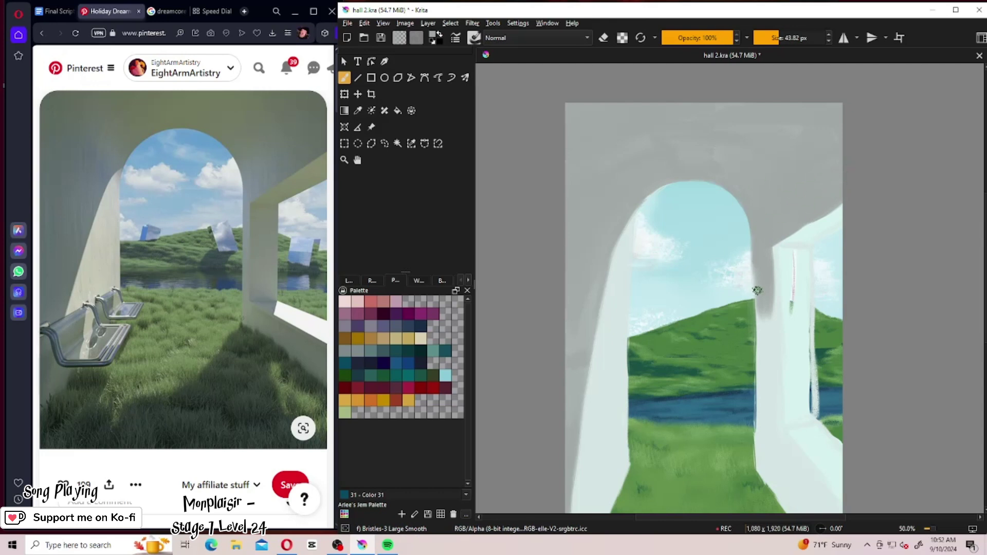
# Paint the right wall grey between the arch and the side window and below the window down to the grass.
pyautogui.moveTo(769, 355)
pyautogui.mouseDown()
pyautogui.moveTo(761, 271)
pyautogui.moveTo(767, 375)
pyautogui.moveTo(763, 247)
pyautogui.moveTo(770, 371)
pyautogui.moveTo(743, 277)
pyautogui.moveTo(735, 399)
pyautogui.moveTo(794, 353)
pyautogui.moveTo(778, 373)
pyautogui.moveTo(775, 339)
pyautogui.moveTo(774, 433)
pyautogui.moveTo(769, 332)
pyautogui.moveTo(771, 441)
pyautogui.moveTo(768, 320)
pyautogui.moveTo(759, 469)
pyautogui.moveTo(772, 484)
pyautogui.moveTo(768, 464)
pyautogui.moveTo(769, 473)
pyautogui.moveTo(760, 466)
pyautogui.moveTo(782, 500)
pyautogui.moveTo(788, 488)
pyautogui.moveTo(770, 482)
pyautogui.moveTo(778, 476)
pyautogui.moveTo(796, 490)
pyautogui.moveTo(777, 436)
pyautogui.moveTo(825, 496)
pyautogui.moveTo(791, 455)
pyautogui.moveTo(779, 465)
pyautogui.moveTo(781, 482)
pyautogui.moveTo(768, 471)
pyautogui.moveTo(793, 512)
pyautogui.mouseUp()
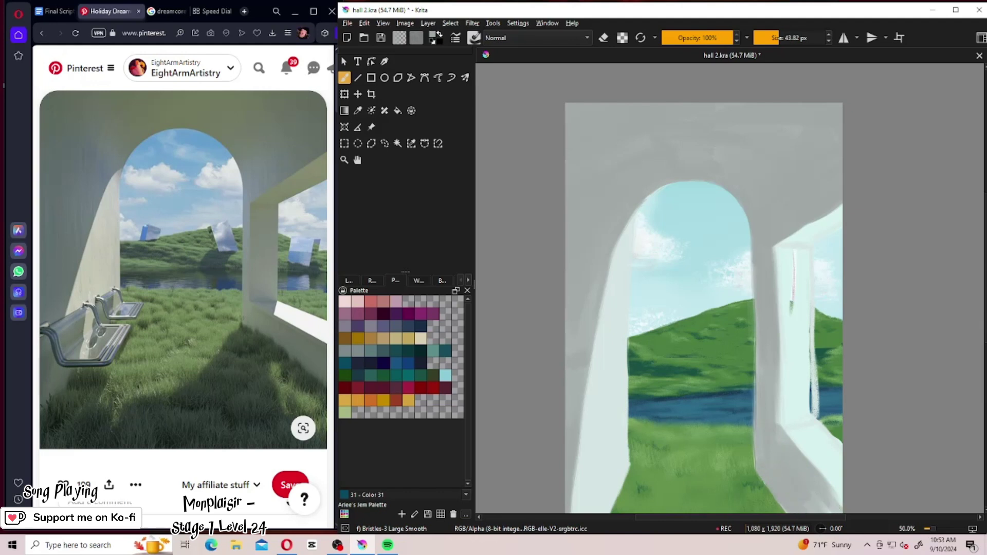
pyautogui.moveTo(810, 492); pyautogui.dragTo(833, 510)
pyautogui.scroll(-5, 945, 349)
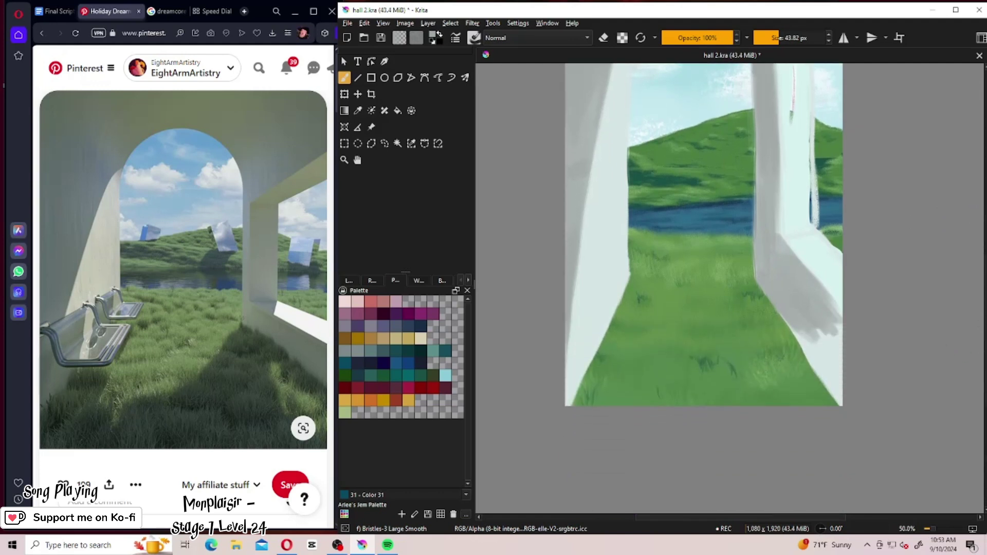
pyautogui.moveTo(780, 308)
pyautogui.mouseDown()
pyautogui.moveTo(841, 402)
pyautogui.moveTo(822, 364)
pyautogui.moveTo(849, 392)
pyautogui.moveTo(802, 323)
pyautogui.moveTo(843, 390)
pyautogui.moveTo(822, 296)
pyautogui.mouseUp()
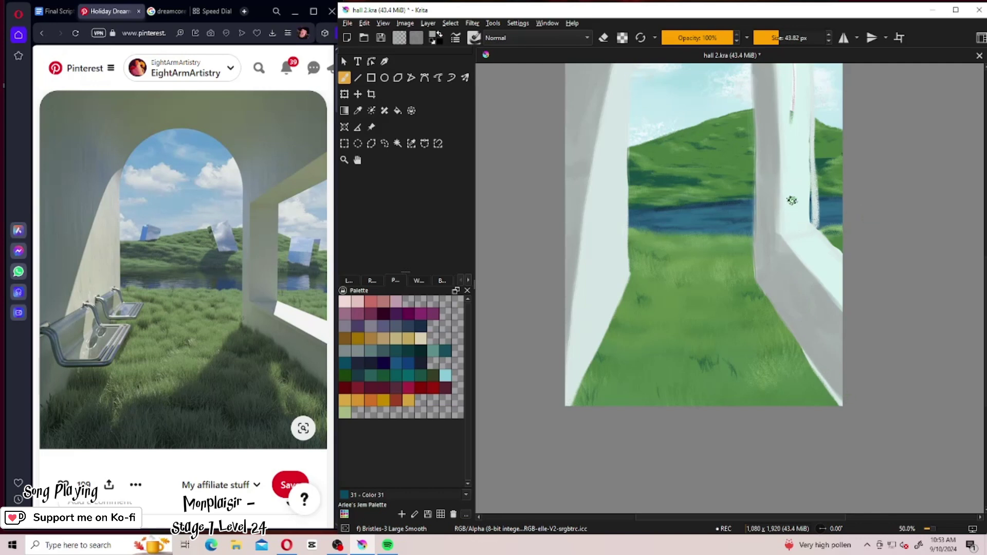
# Cover the lower part of the side window's inner vertical face with grey, painting over the stray light and blue lines.
pyautogui.moveTo(792, 219)
pyautogui.mouseDown()
pyautogui.moveTo(787, 194)
pyautogui.moveTo(799, 233)
pyautogui.moveTo(807, 203)
pyautogui.moveTo(812, 232)
pyautogui.moveTo(785, 233)
pyautogui.moveTo(816, 230)
pyautogui.moveTo(793, 231)
pyautogui.moveTo(810, 230)
pyautogui.moveTo(791, 192)
pyautogui.mouseUp()
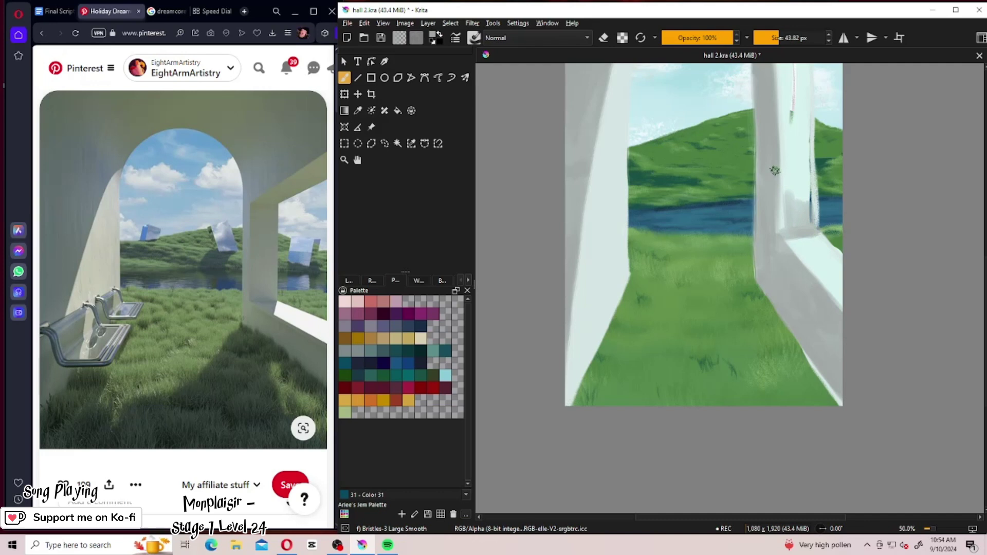
pyautogui.moveTo(778, 222)
pyautogui.mouseDown()
pyautogui.moveTo(791, 198)
pyautogui.moveTo(783, 227)
pyautogui.moveTo(795, 194)
pyautogui.moveTo(807, 218)
pyautogui.moveTo(795, 183)
pyautogui.mouseUp()
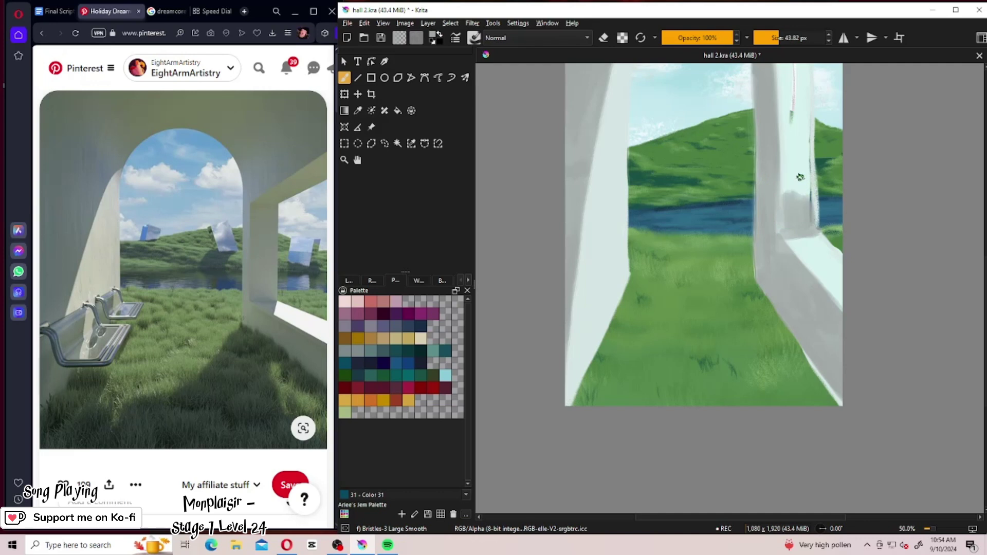
pyautogui.moveTo(800, 177)
pyautogui.mouseDown()
pyautogui.moveTo(809, 205)
pyautogui.moveTo(805, 169)
pyautogui.moveTo(802, 181)
pyautogui.moveTo(789, 159)
pyautogui.moveTo(787, 199)
pyautogui.moveTo(786, 160)
pyautogui.moveTo(794, 222)
pyautogui.moveTo(780, 216)
pyautogui.moveTo(785, 233)
pyautogui.moveTo(813, 228)
pyautogui.moveTo(808, 188)
pyautogui.moveTo(812, 234)
pyautogui.moveTo(809, 173)
pyautogui.moveTo(809, 229)
pyautogui.moveTo(811, 180)
pyautogui.moveTo(809, 207)
pyautogui.mouseUp()
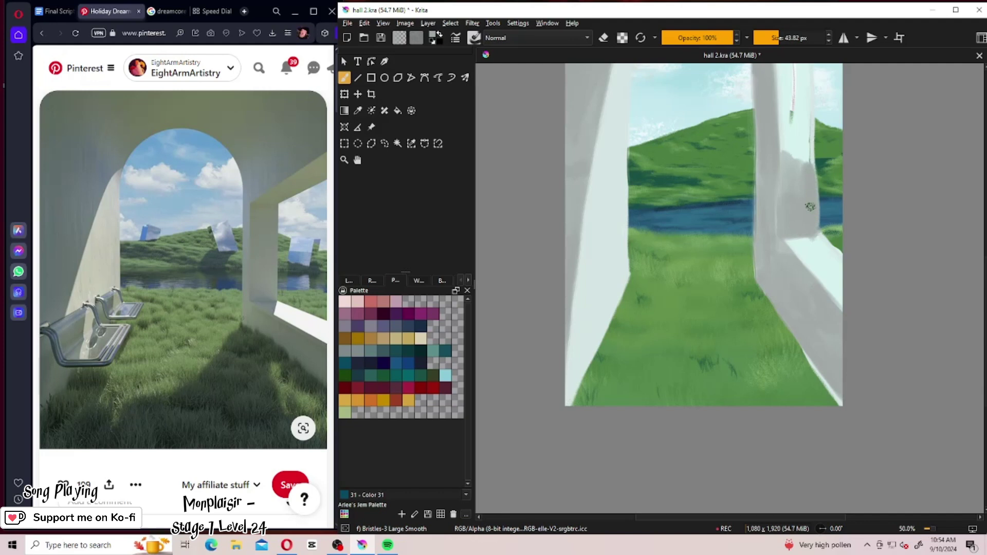
pyautogui.moveTo(779, 138)
pyautogui.mouseDown()
pyautogui.moveTo(791, 154)
pyautogui.moveTo(786, 116)
pyautogui.moveTo(782, 162)
pyautogui.moveTo(781, 112)
pyautogui.mouseUp()
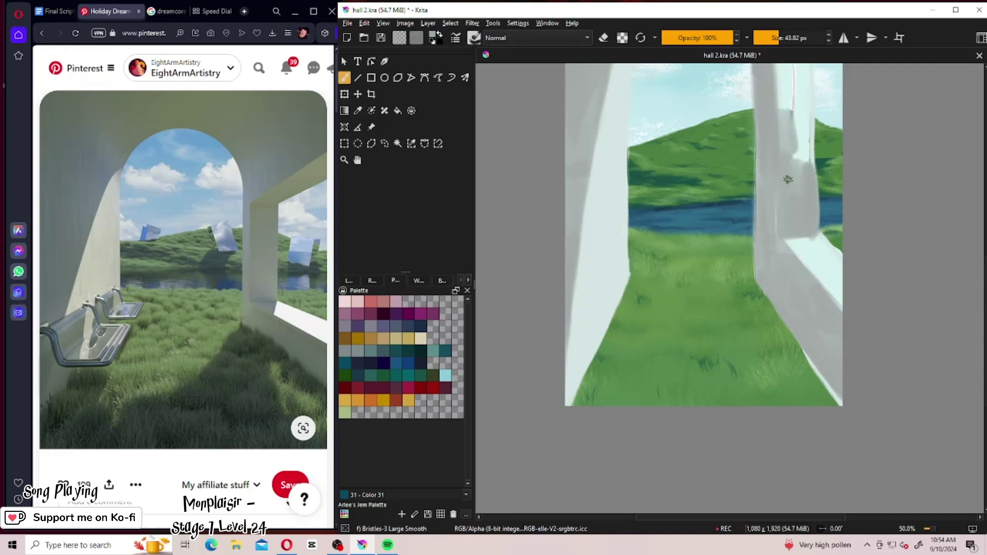
pyautogui.moveTo(787, 180); pyautogui.dragTo(806, 133)
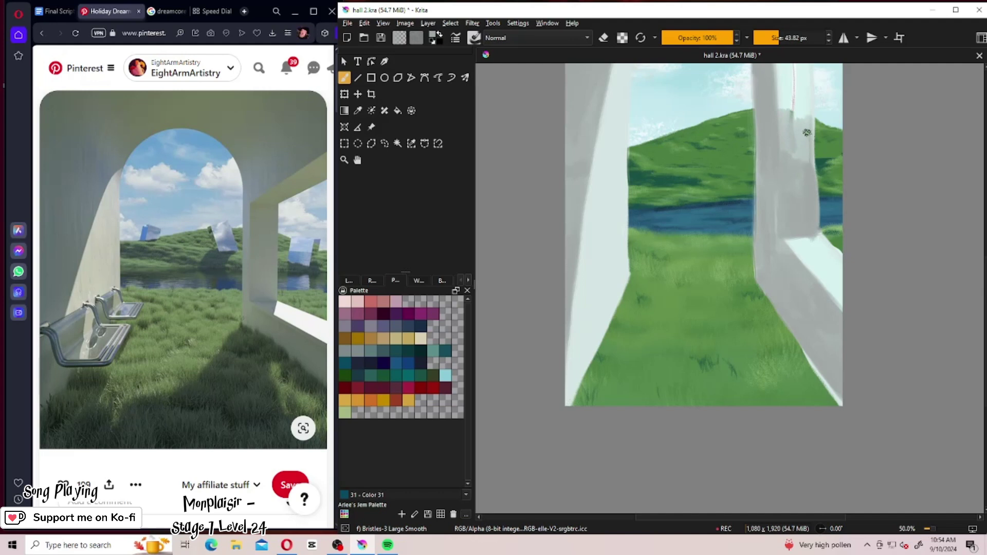
pyautogui.moveTo(808, 176)
pyautogui.mouseDown()
pyautogui.moveTo(805, 145)
pyautogui.moveTo(802, 162)
pyautogui.moveTo(796, 141)
pyautogui.moveTo(787, 165)
pyautogui.moveTo(785, 129)
pyautogui.moveTo(794, 155)
pyautogui.moveTo(805, 124)
pyautogui.moveTo(789, 202)
pyautogui.moveTo(803, 174)
pyautogui.mouseUp()
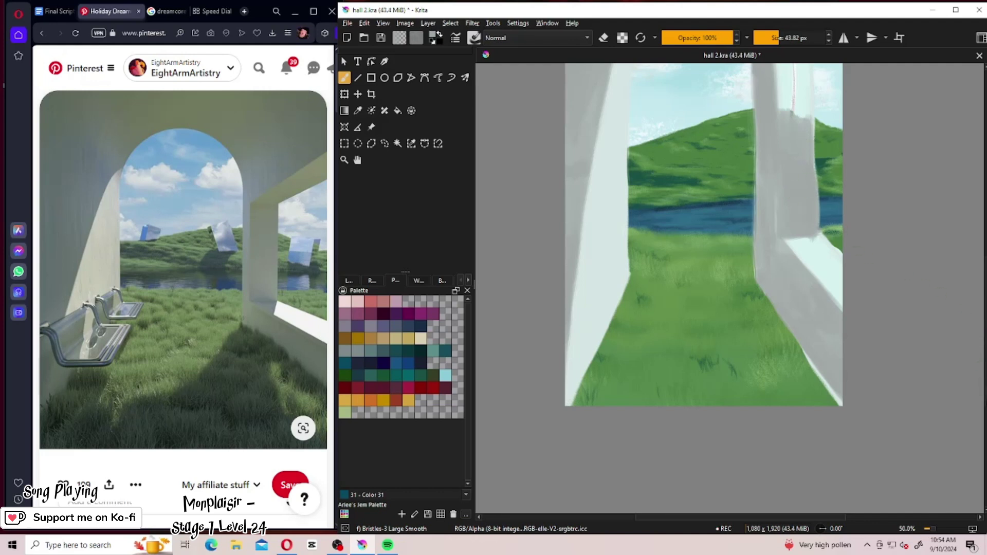
# Finish the grey on the upper part of the window's inner vertical face and along the underside of its top frame.
pyautogui.scroll(4, 703, 285)
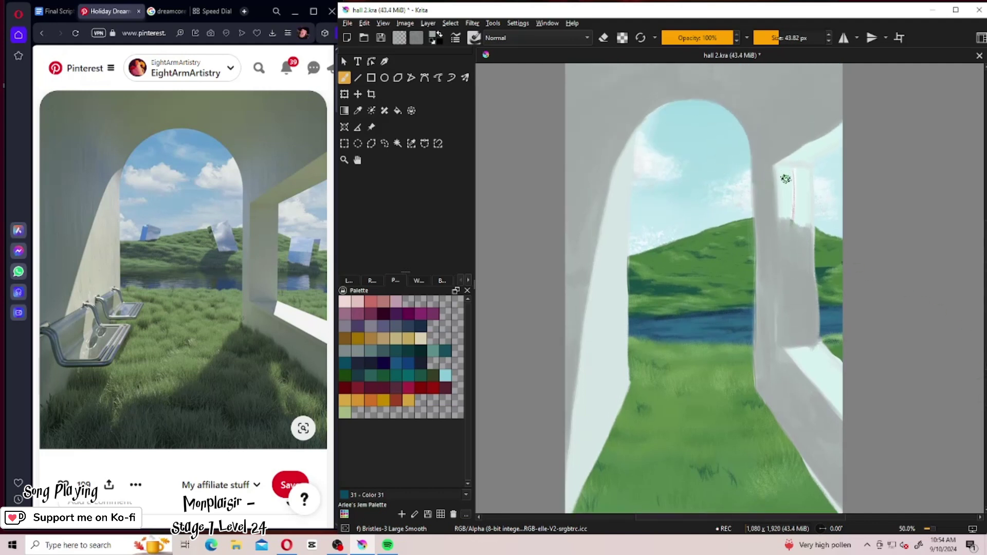
pyautogui.moveTo(782, 177)
pyautogui.mouseDown()
pyautogui.moveTo(782, 220)
pyautogui.moveTo(789, 226)
pyautogui.moveTo(795, 185)
pyautogui.moveTo(808, 226)
pyautogui.moveTo(805, 178)
pyautogui.moveTo(785, 171)
pyautogui.moveTo(794, 175)
pyautogui.moveTo(791, 203)
pyautogui.mouseUp()
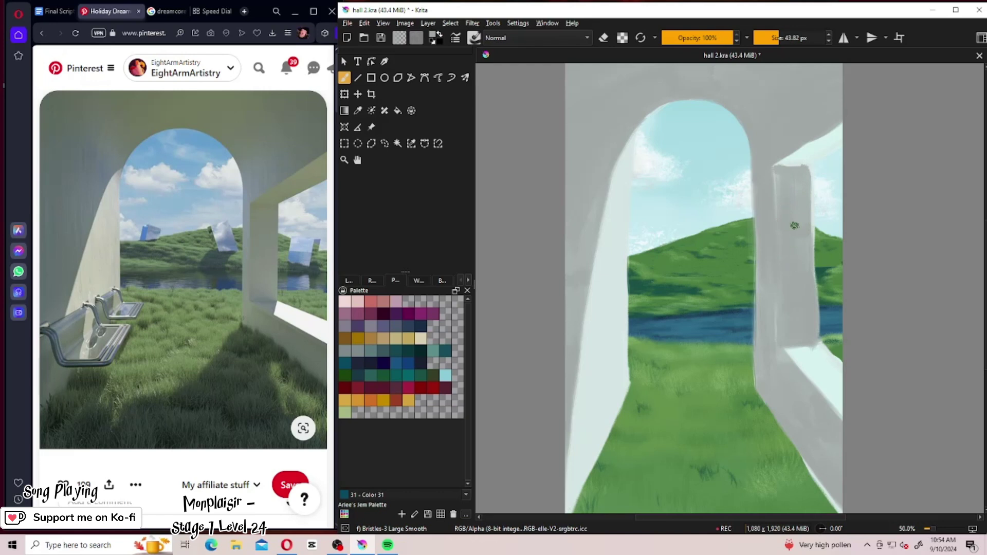
pyautogui.moveTo(805, 167)
pyautogui.mouseDown()
pyautogui.moveTo(852, 138)
pyautogui.moveTo(802, 157)
pyautogui.moveTo(847, 114)
pyautogui.moveTo(777, 164)
pyautogui.moveTo(832, 142)
pyautogui.mouseUp()
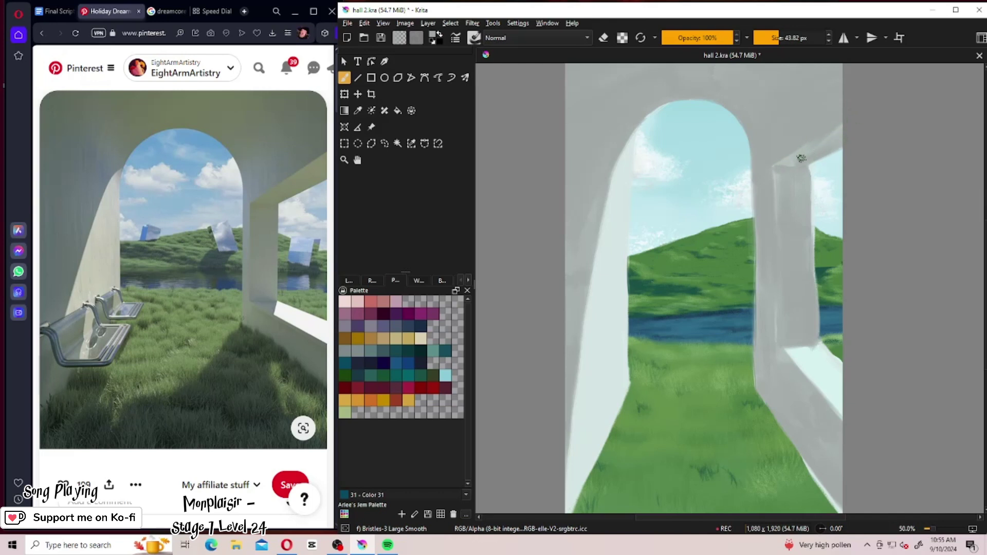
# Paint the side window's sill grey and highlight its top frame and ledge with a slightly lighter grey.
pyautogui.moveTo(818, 343)
pyautogui.mouseDown()
pyautogui.moveTo(826, 397)
pyautogui.moveTo(782, 347)
pyautogui.moveTo(811, 372)
pyautogui.moveTo(801, 341)
pyautogui.moveTo(818, 363)
pyautogui.moveTo(818, 347)
pyautogui.moveTo(807, 343)
pyautogui.moveTo(804, 372)
pyautogui.mouseUp()
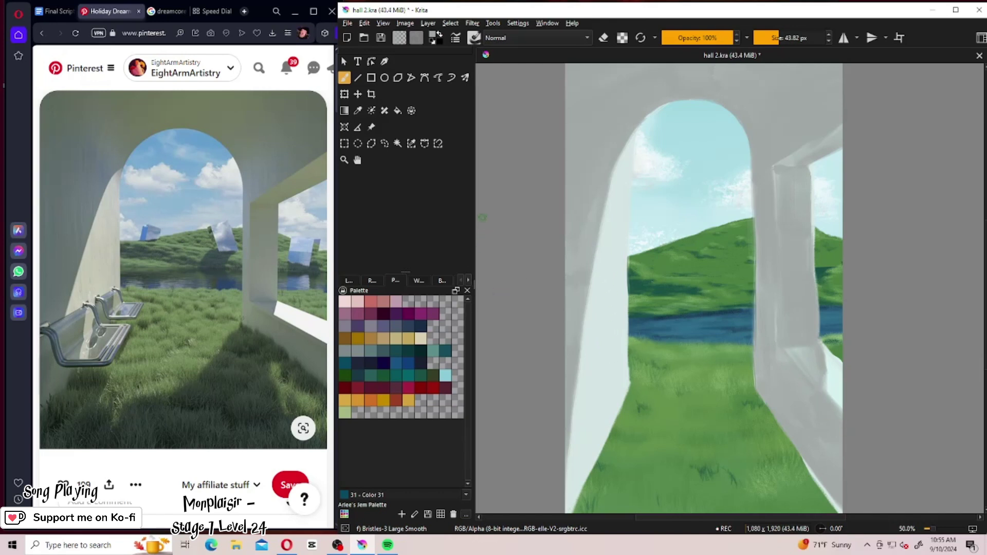
pyautogui.click(432, 38)
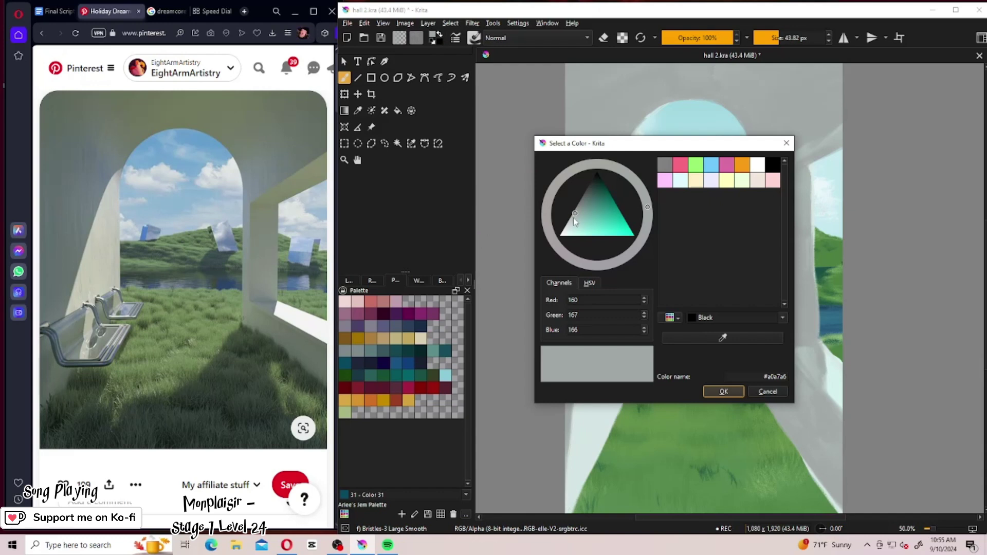
pyautogui.click(571, 224)
pyautogui.click(721, 391)
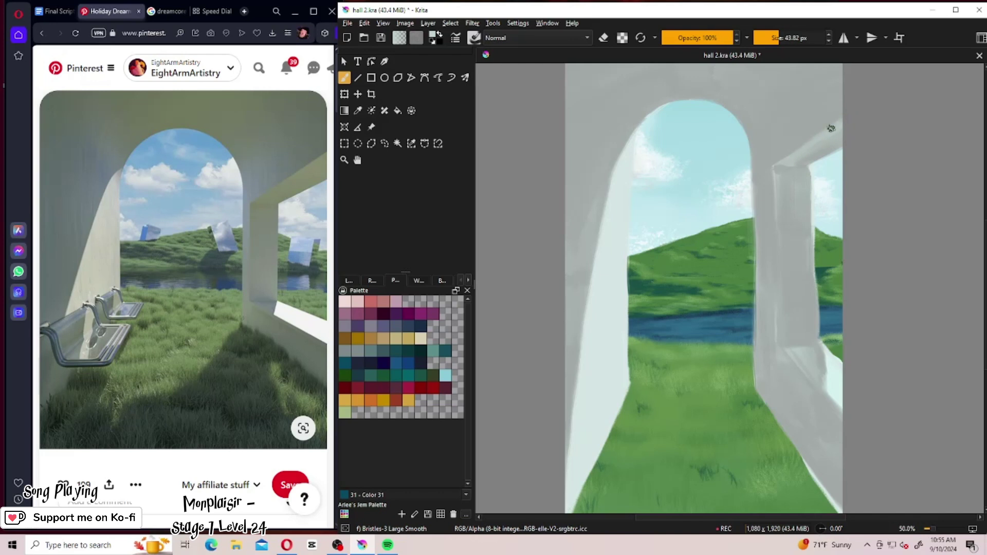
pyautogui.moveTo(796, 152); pyautogui.dragTo(776, 165)
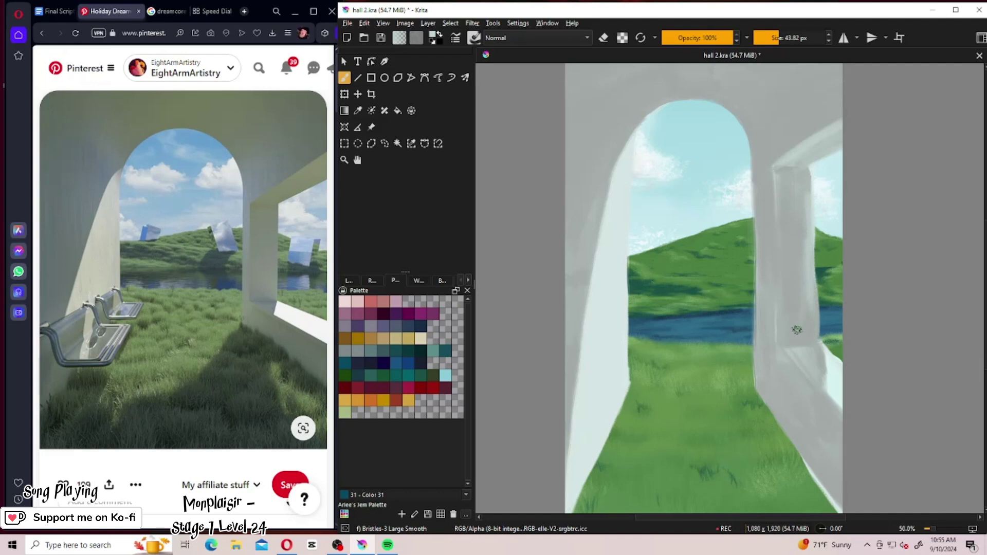
pyautogui.moveTo(837, 363)
pyautogui.mouseDown()
pyautogui.moveTo(779, 348)
pyautogui.moveTo(799, 364)
pyautogui.mouseUp()
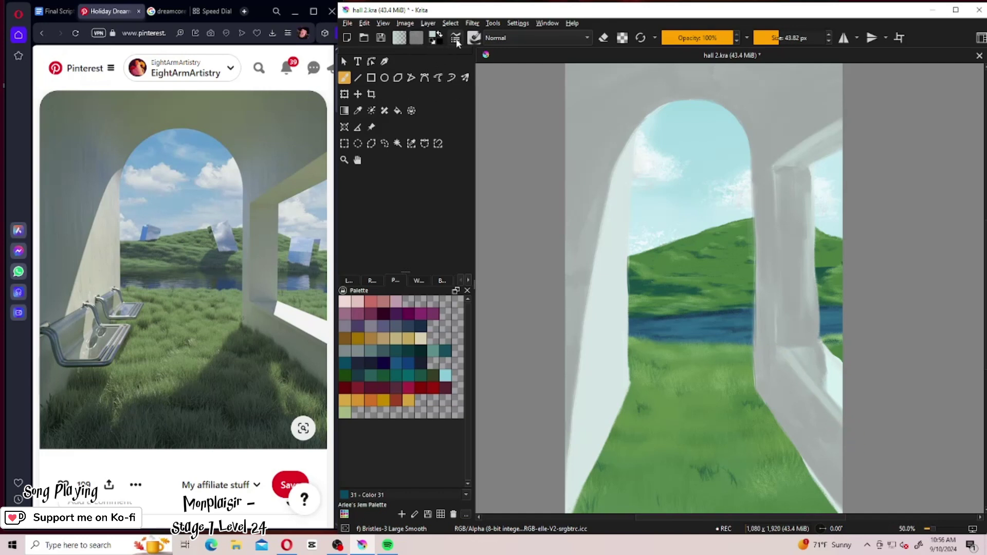
# Set the brush size to 20.44 px and darken the side window's inner frame edges and corners with grey-green #7a8c89.
pyautogui.click(773, 40)
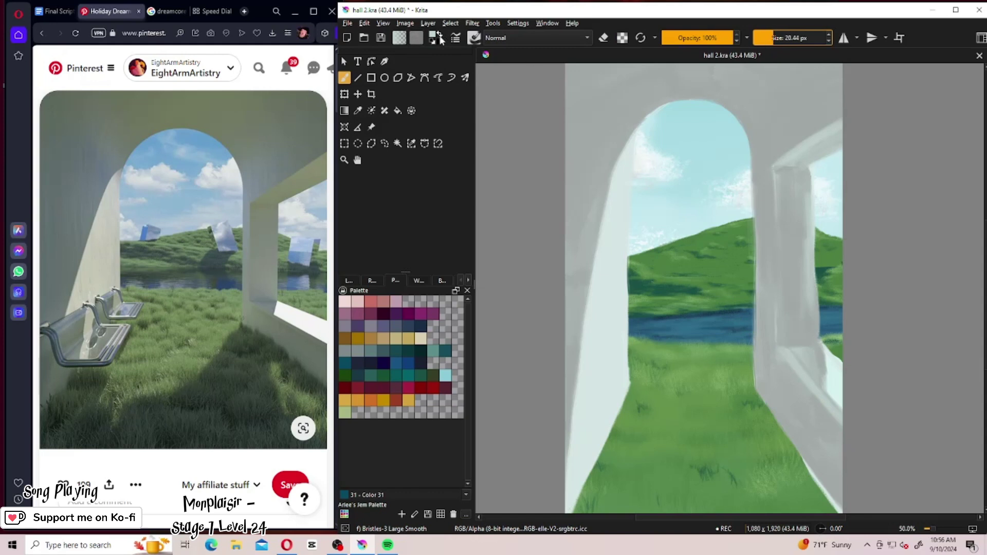
pyautogui.click(435, 41)
pyautogui.click(585, 208)
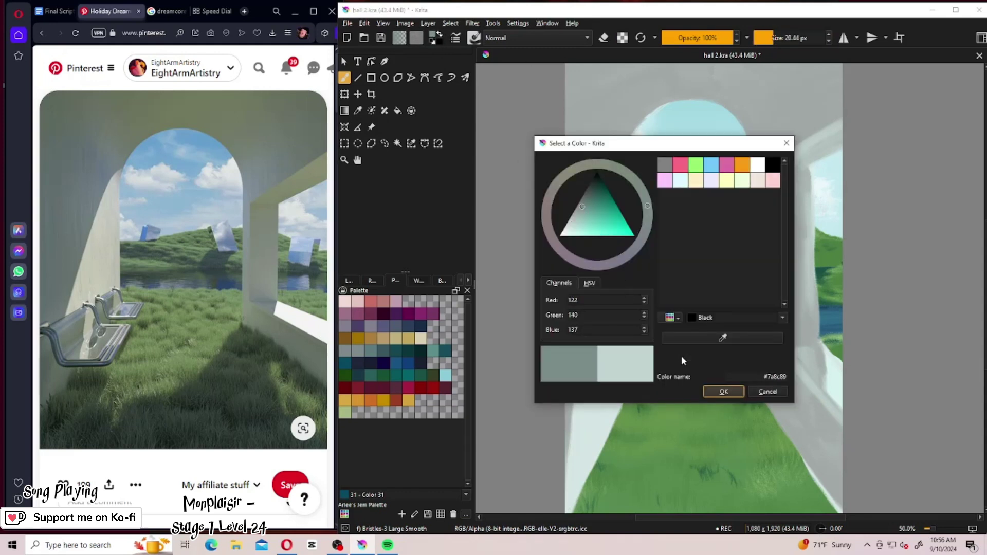
pyautogui.click(723, 392)
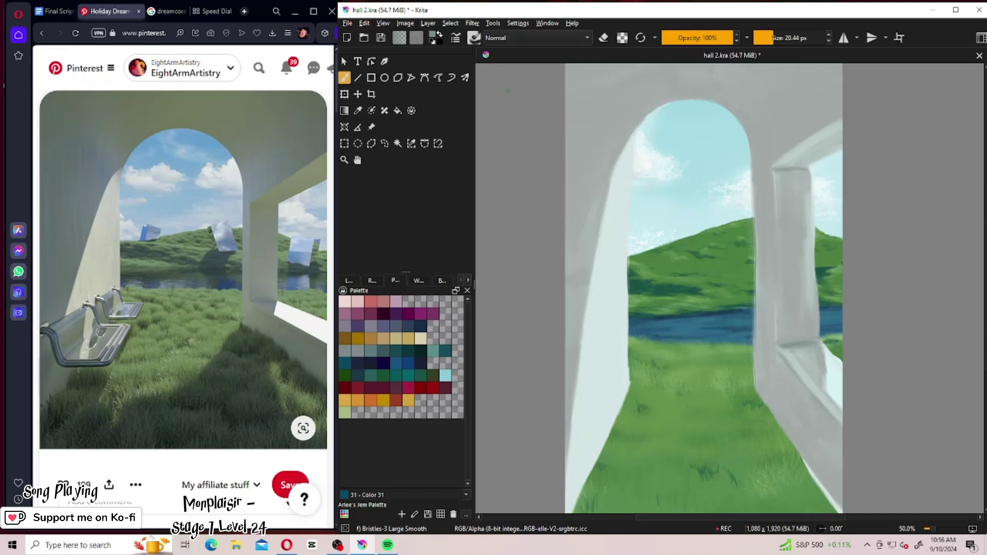
# Choose the Eraser Small preset from the My Favorites brush presets.
pyautogui.click(474, 38)
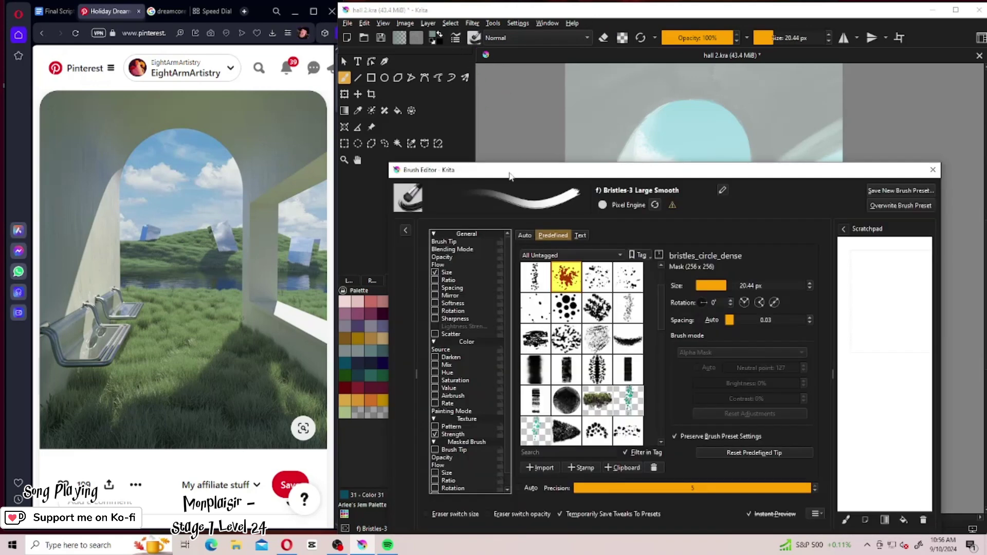
pyautogui.click(933, 170)
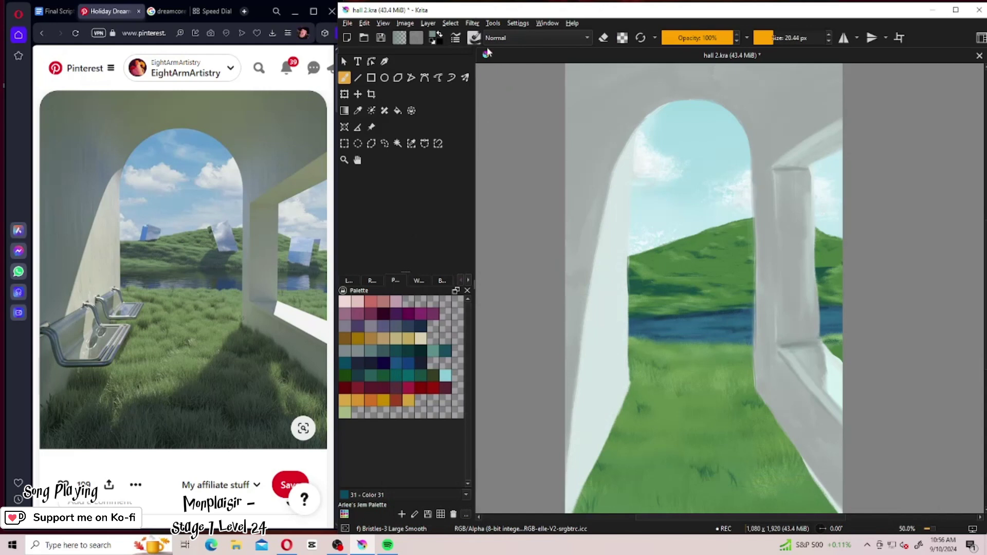
pyautogui.click(474, 38)
pyautogui.click(493, 59)
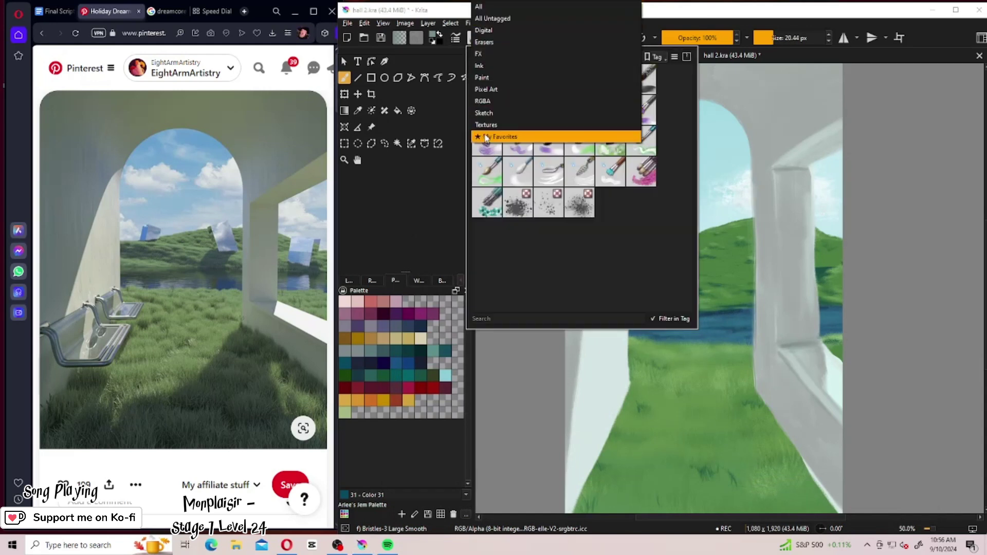
pyautogui.click(488, 136)
pyautogui.click(486, 79)
pyautogui.click(425, 166)
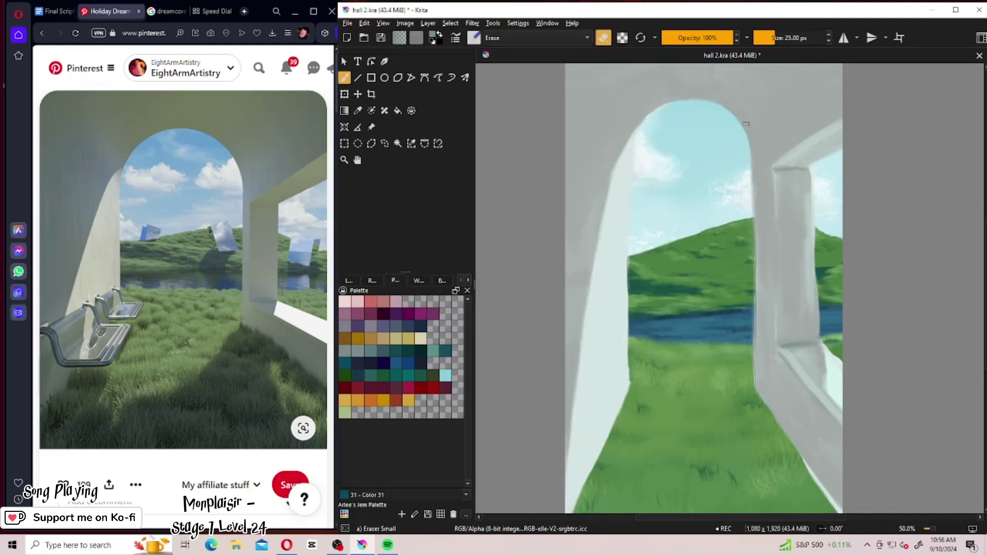
# Set the eraser's brush smoothing to Weighted with a distance of 233.8.
pyautogui.click(419, 280)
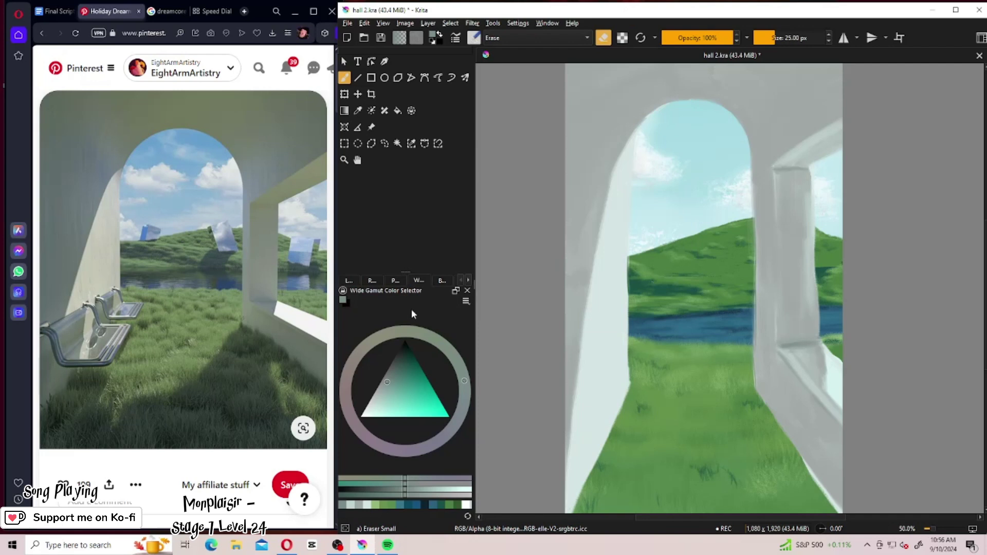
pyautogui.click(442, 281)
pyautogui.click(468, 280)
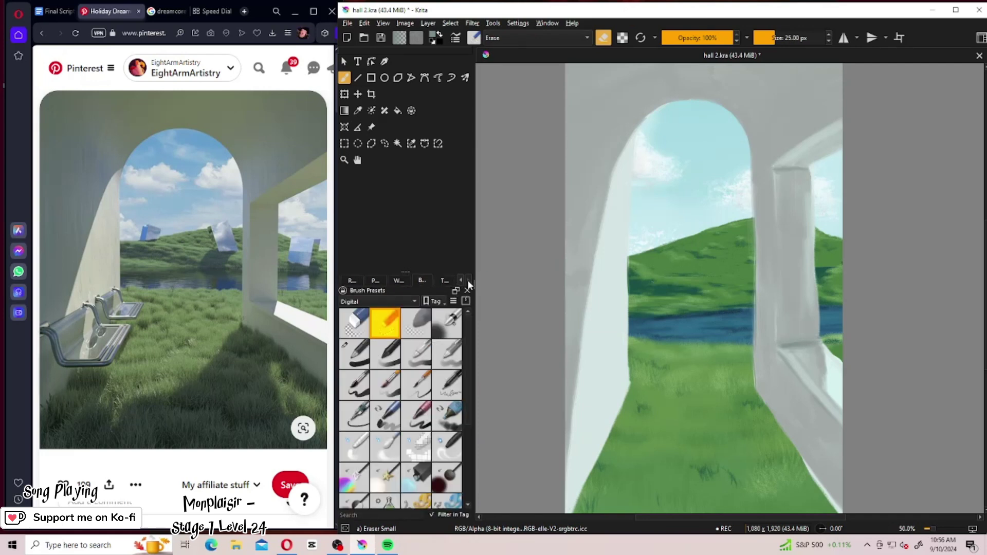
pyautogui.click(444, 280)
pyautogui.click(435, 305)
pyautogui.click(429, 316)
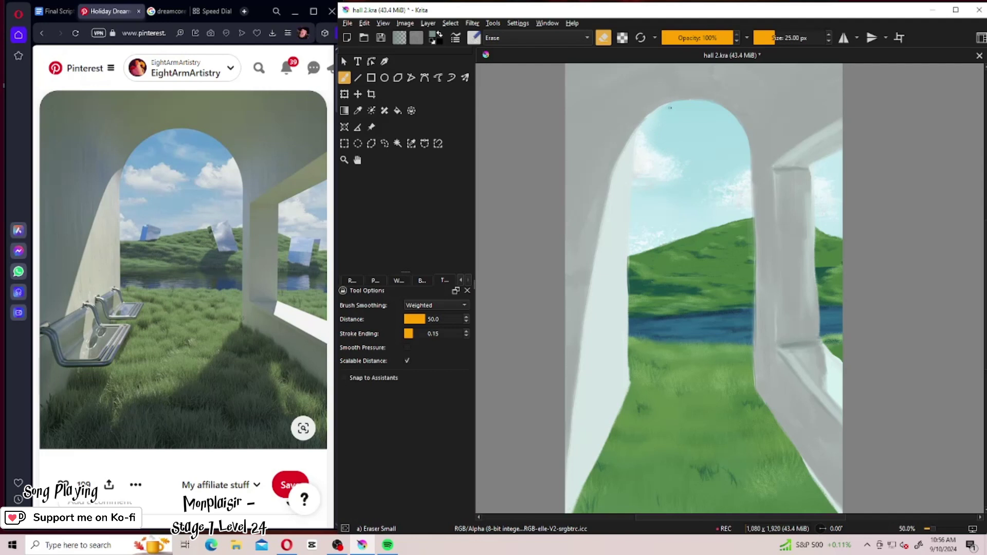
pyautogui.click(439, 319)
pyautogui.press('Return')
# Erase the ragged wall edges beside the arch opening and along the grass on both sides, then undo the stray last stroke.
pyautogui.moveTo(623, 245)
pyautogui.mouseDown()
pyautogui.moveTo(634, 228)
pyautogui.moveTo(629, 381)
pyautogui.mouseUp()
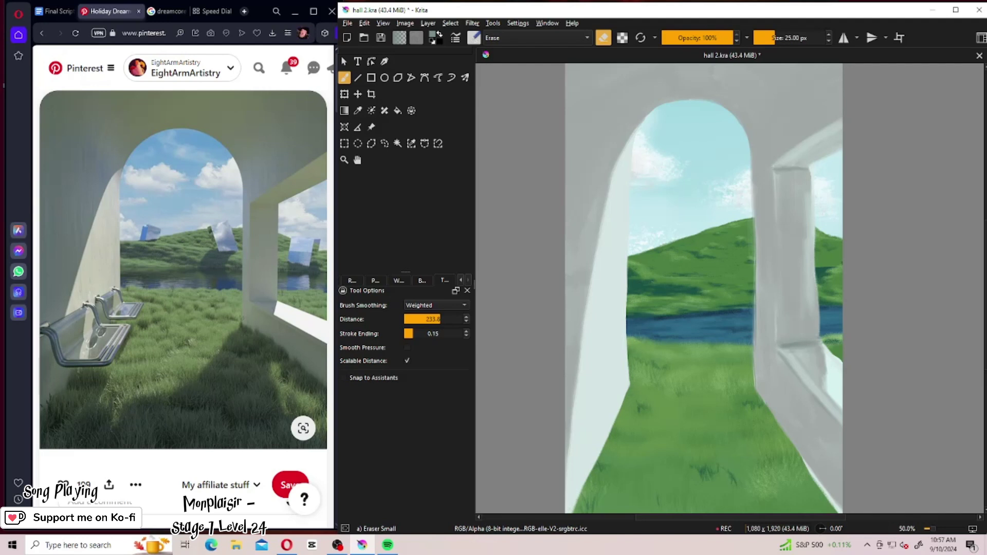
pyautogui.moveTo(618, 413); pyautogui.dragTo(568, 512)
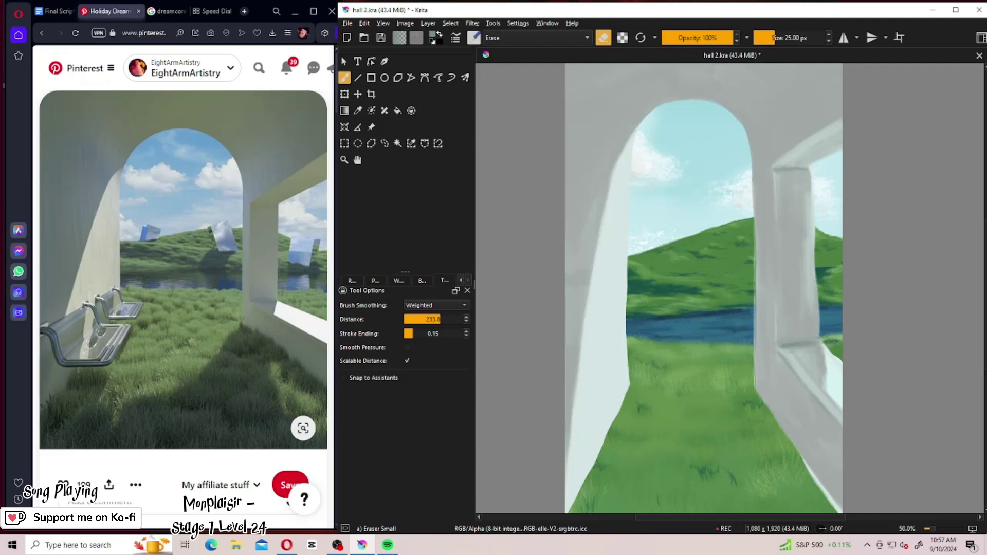
pyautogui.moveTo(806, 463); pyautogui.dragTo(837, 509)
pyautogui.click(839, 359)
pyautogui.scroll(-3, 780, 397)
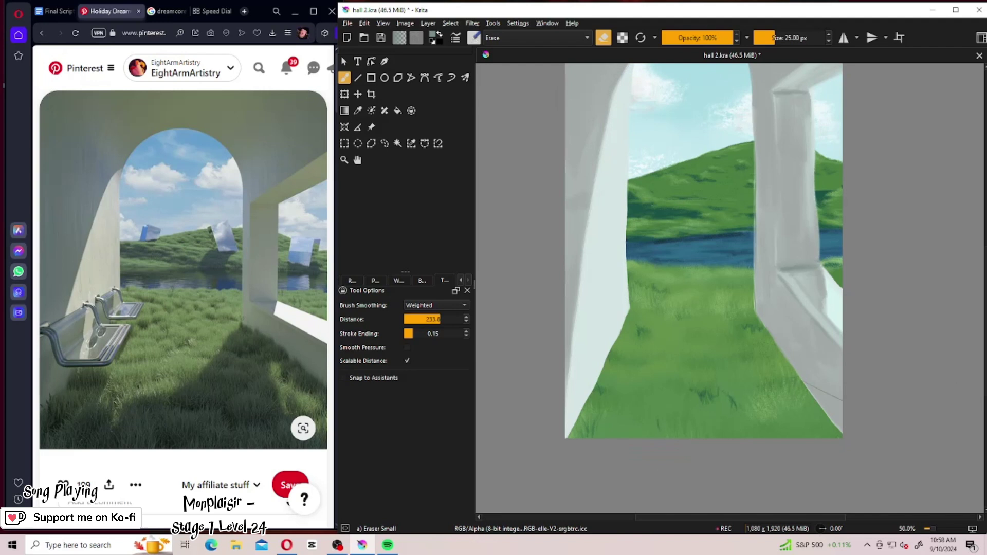
pyautogui.hotkey('ctrl', 'z')
# Sample the right wall's grey and touch up the arch's right edge beside the lake with Charcoal Pencil Medium.
pyautogui.click(474, 37)
pyautogui.click(548, 80)
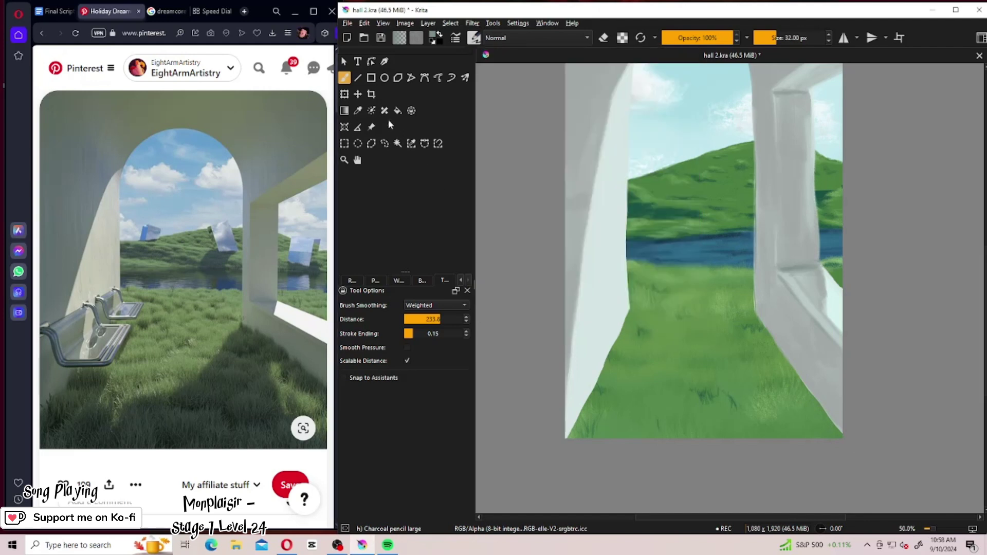
pyautogui.click(359, 110)
pyautogui.click(766, 142)
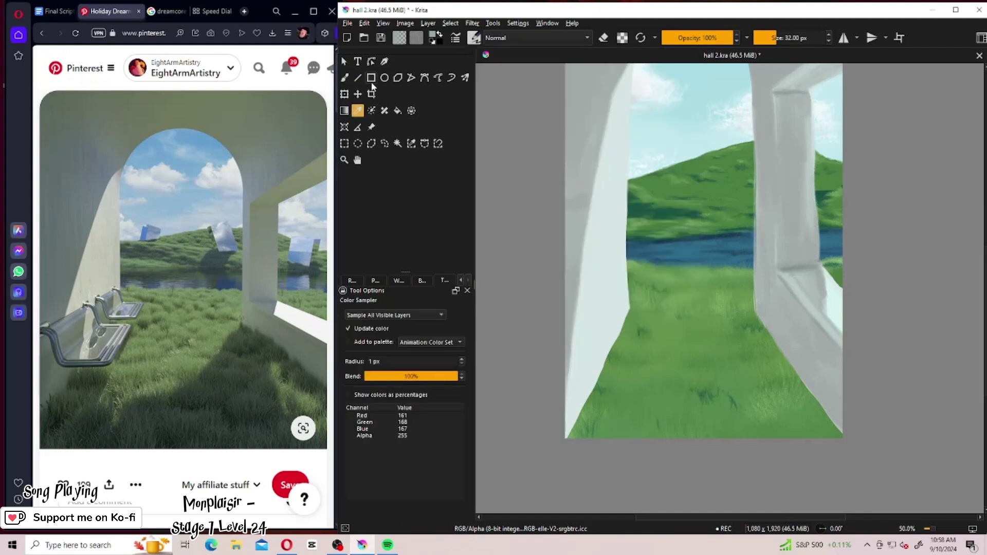
pyautogui.click(345, 77)
pyautogui.click(474, 38)
pyautogui.click(577, 79)
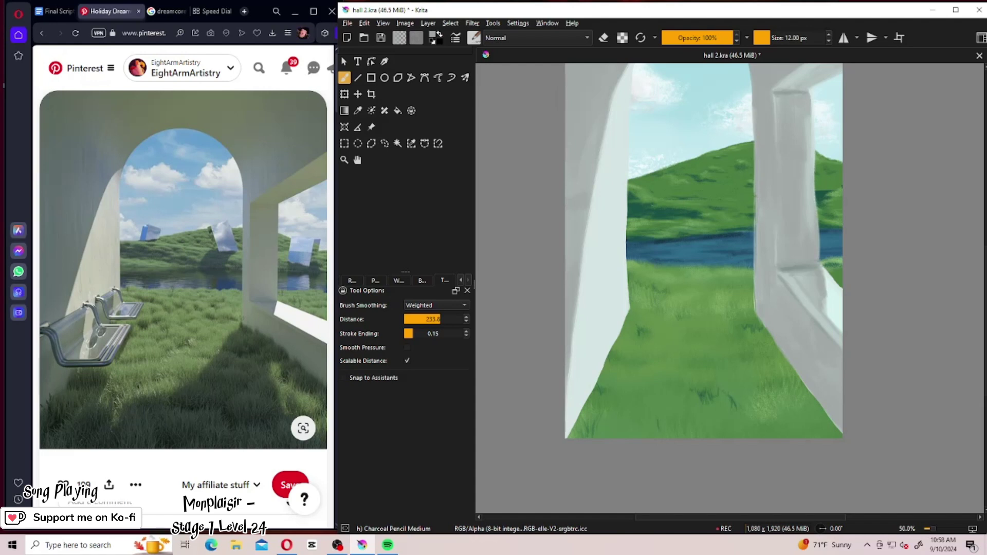
pyautogui.moveTo(756, 226); pyautogui.dragTo(754, 259)
# Clean up the right edge of the arch opening with Eraser Small.
pyautogui.click(472, 39)
pyautogui.click(487, 80)
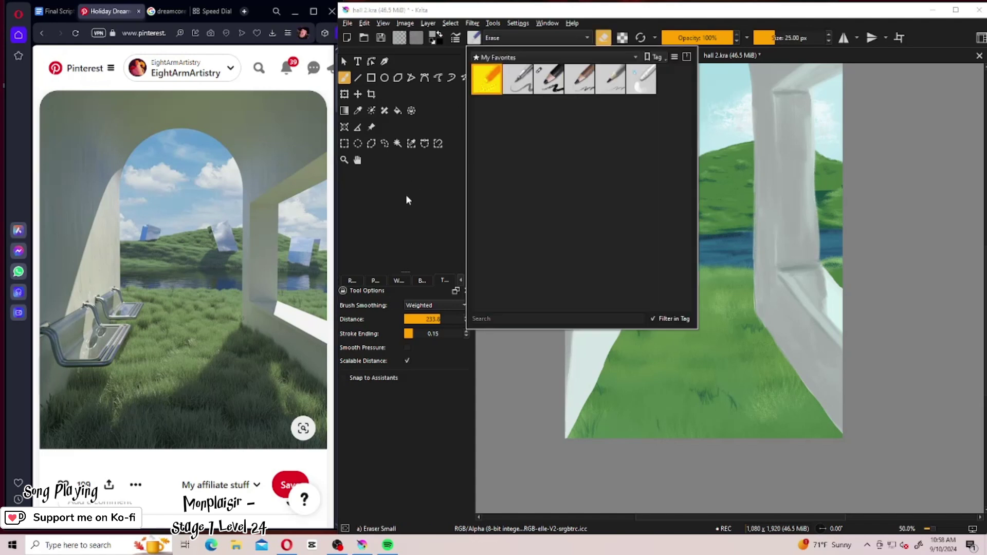
pyautogui.click(414, 190)
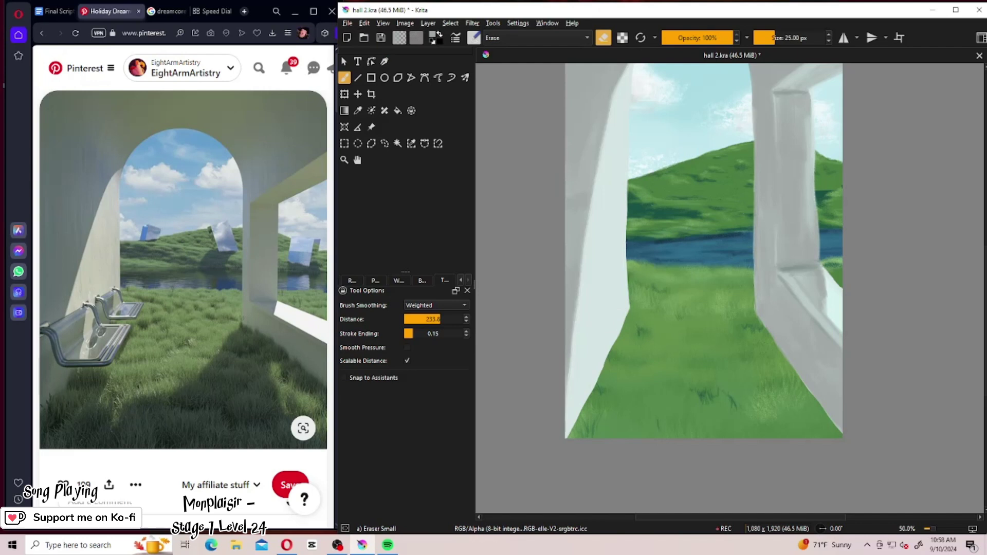
pyautogui.press('-')
pyautogui.press('-')
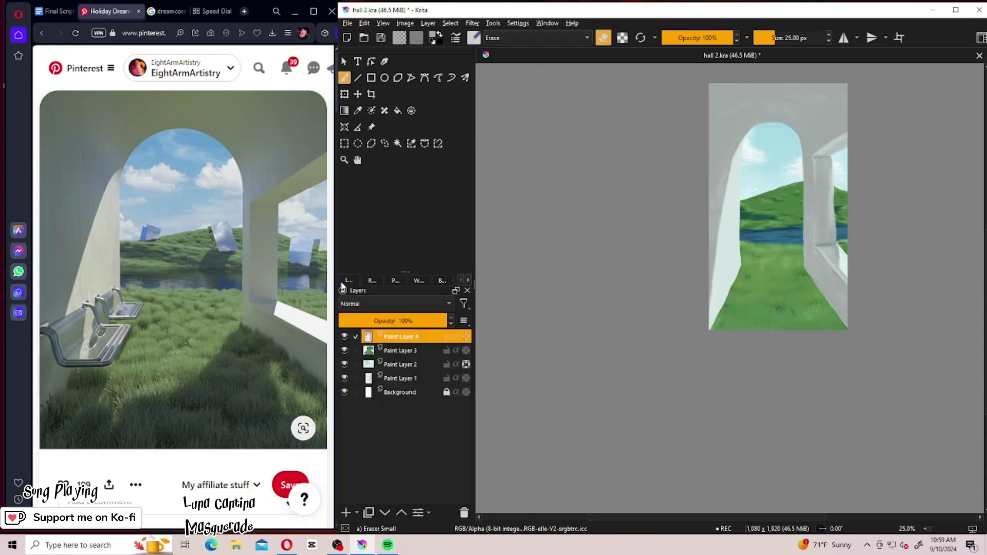
# Add a new paint layer above the wall layer and give the Charcoal pencil large brush the predefined Grass tip.
pyautogui.click(345, 281)
pyautogui.click(345, 512)
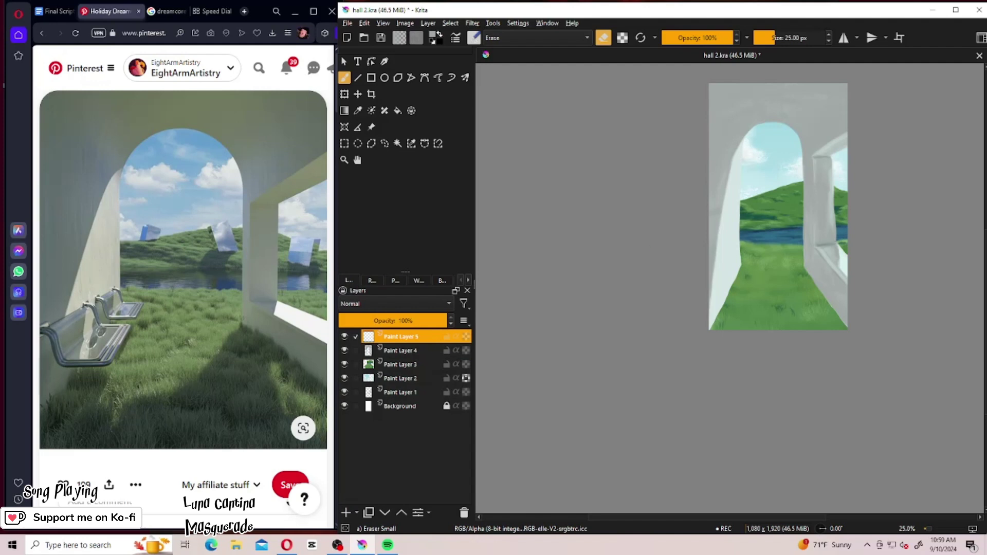
pyautogui.click(474, 38)
pyautogui.click(548, 80)
pyautogui.press('F5')
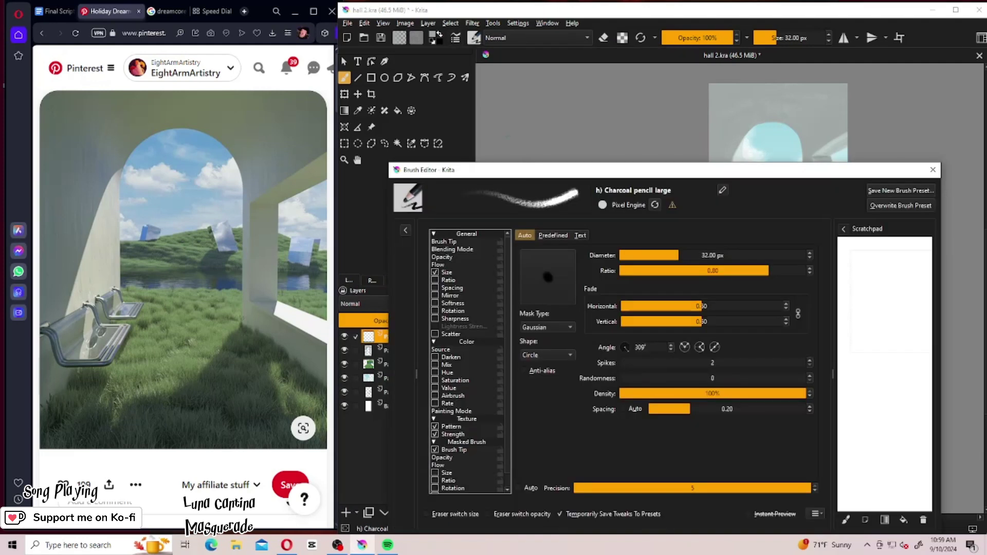
pyautogui.click(553, 234)
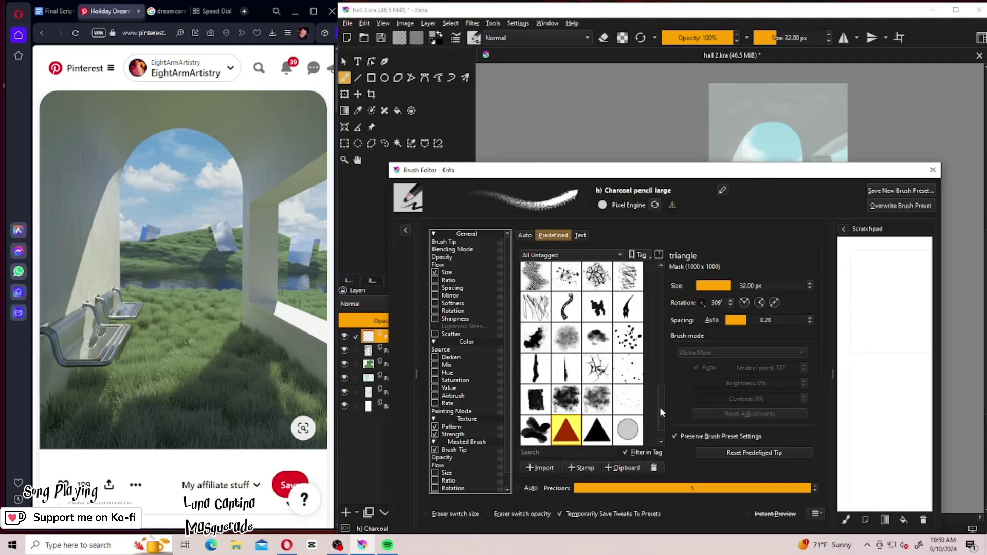
pyautogui.moveTo(660, 407); pyautogui.dragTo(655, 344)
pyautogui.click(565, 353)
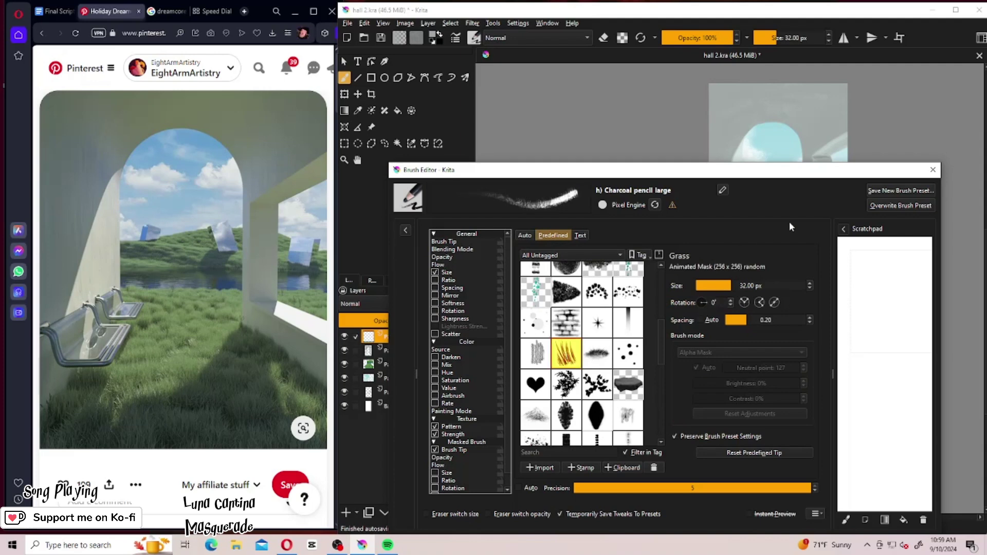
pyautogui.click(932, 169)
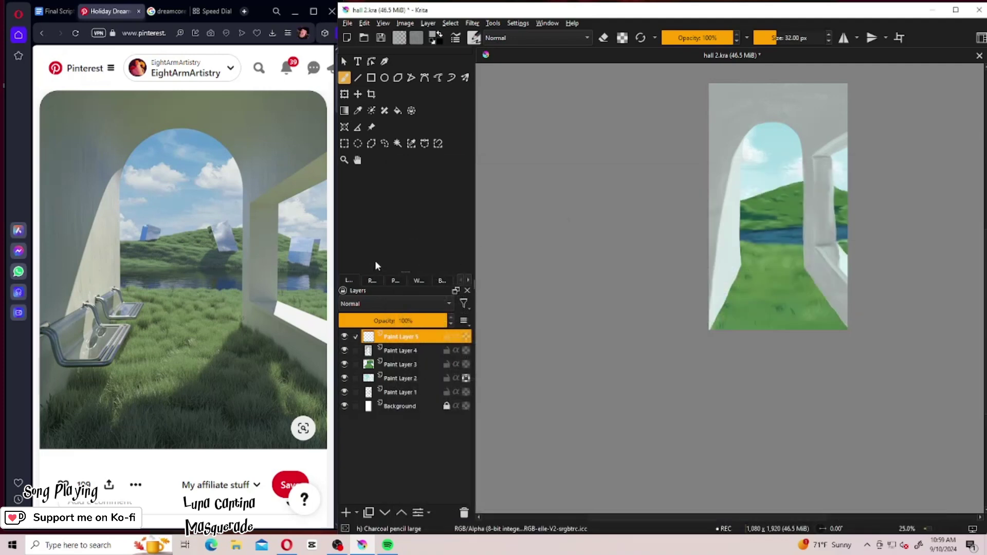
# Pick a recently used mid green, enlarge the brush and paint grass blades along the base of the left wall.
pyautogui.click(419, 280)
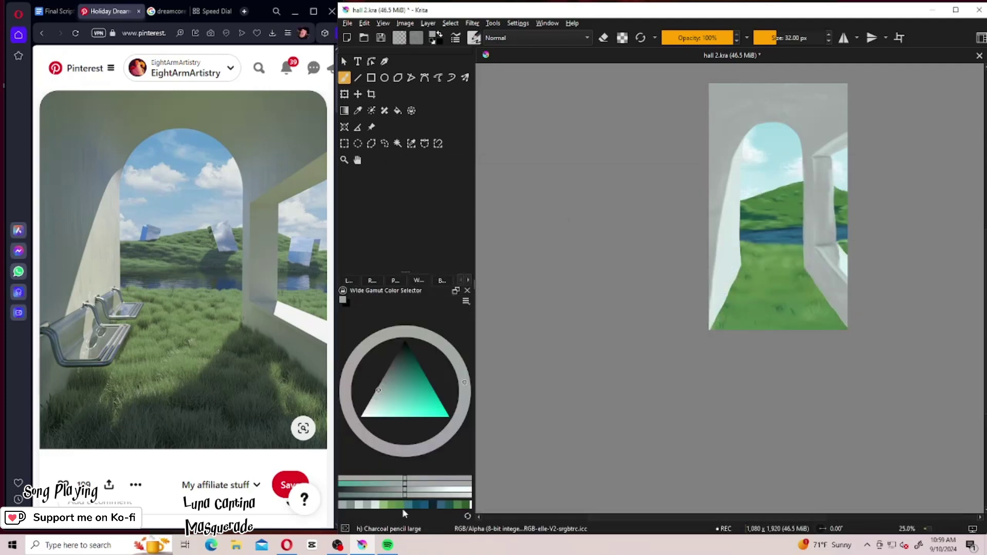
pyautogui.click(461, 505)
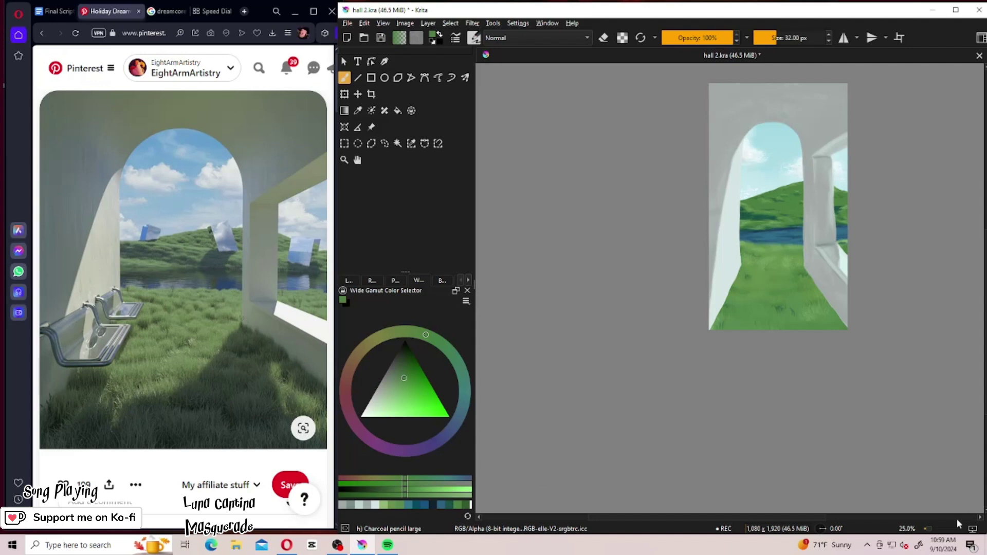
pyautogui.click(935, 530)
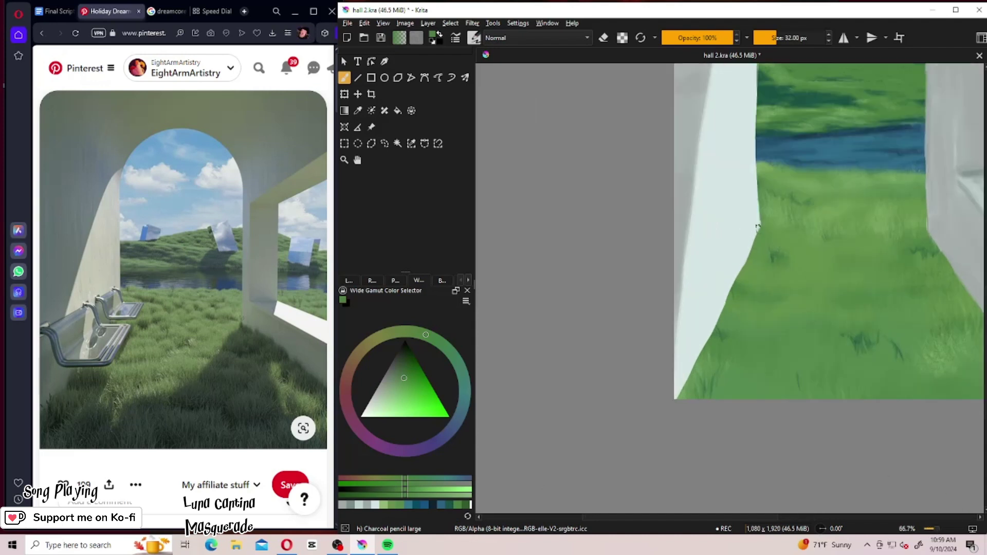
pyautogui.click(783, 40)
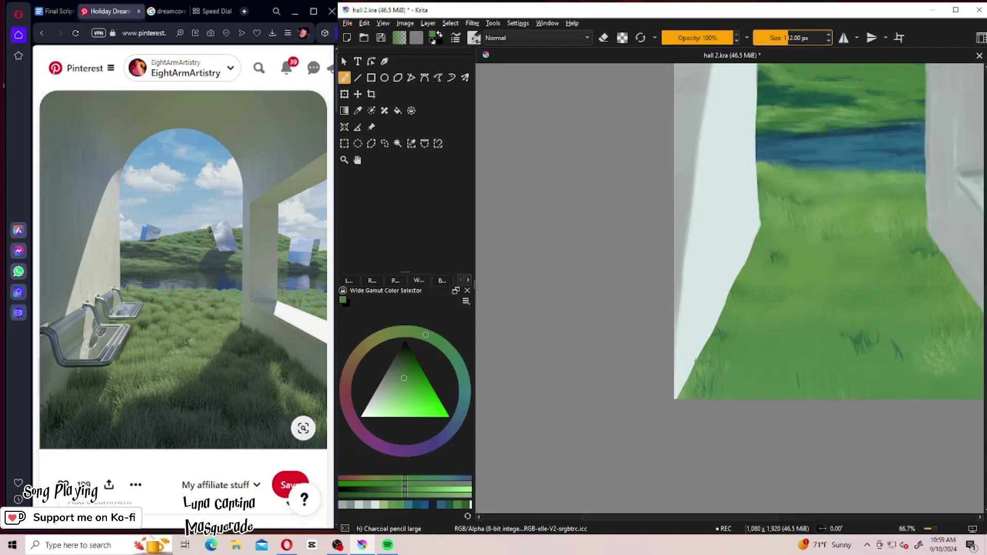
pyautogui.moveTo(693, 354); pyautogui.dragTo(677, 388)
pyautogui.moveTo(701, 300)
pyautogui.mouseDown()
pyautogui.moveTo(709, 312)
pyautogui.moveTo(696, 351)
pyautogui.moveTo(714, 302)
pyautogui.moveTo(694, 348)
pyautogui.mouseUp()
pyautogui.moveTo(752, 254)
pyautogui.mouseDown()
pyautogui.moveTo(756, 219)
pyautogui.moveTo(719, 303)
pyautogui.moveTo(724, 280)
pyautogui.mouseUp()
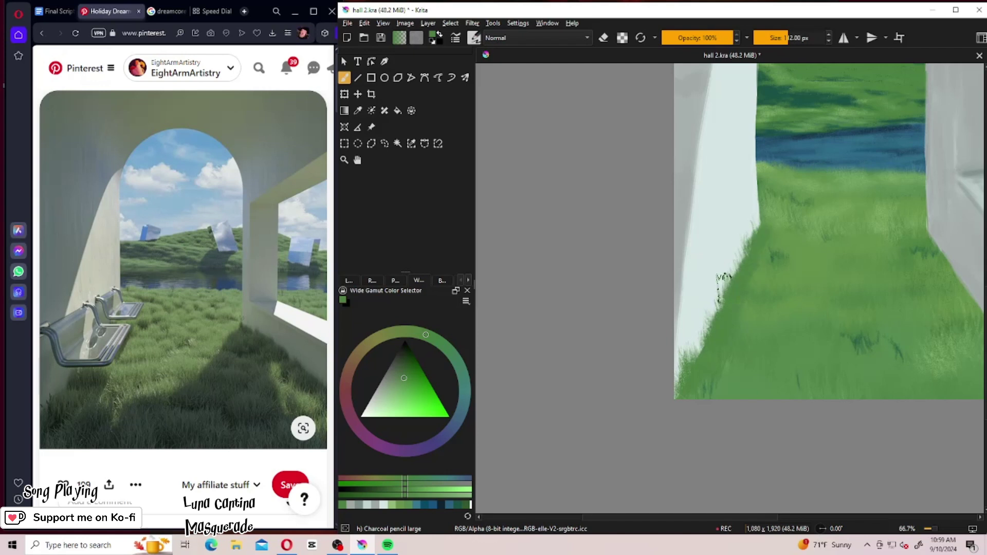
# Pick a recently used lighter green and add grass blades along the left wall's base up to the arch corner.
pyautogui.click(399, 505)
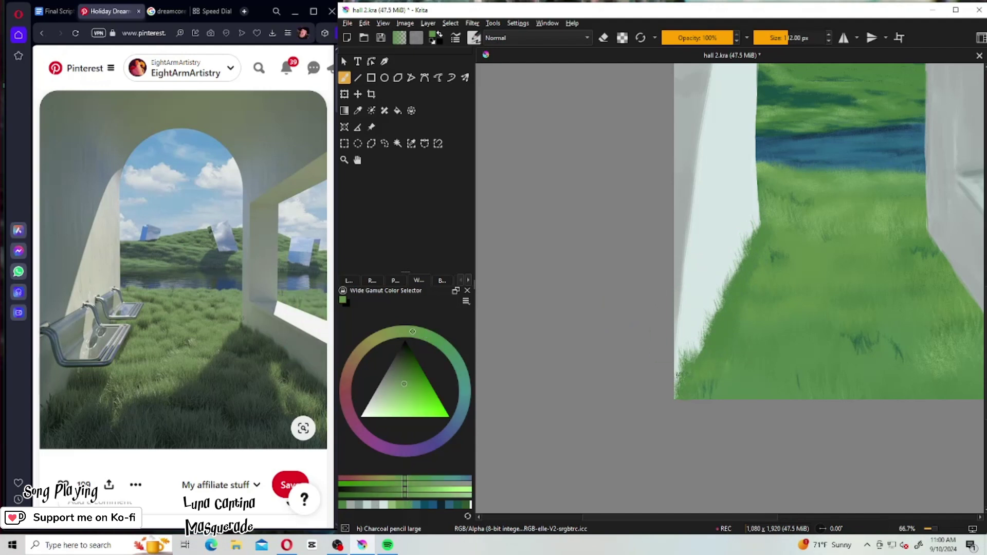
pyautogui.moveTo(688, 361); pyautogui.dragTo(681, 379)
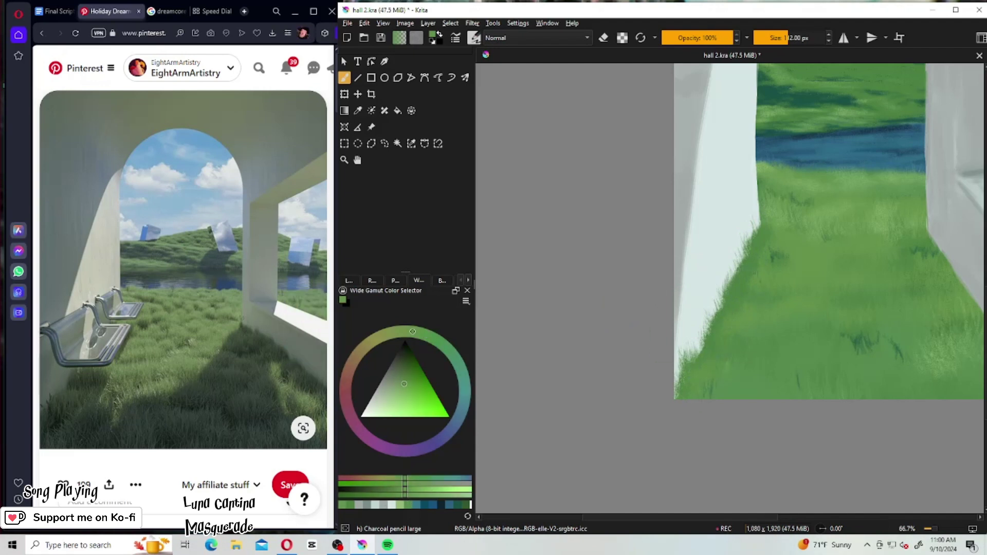
pyautogui.moveTo(734, 270); pyautogui.dragTo(742, 260)
pyautogui.moveTo(772, 219); pyautogui.dragTo(757, 227)
# Pick a recently used mid green and paint grass blades along the entire base of the right wall.
pyautogui.click(407, 508)
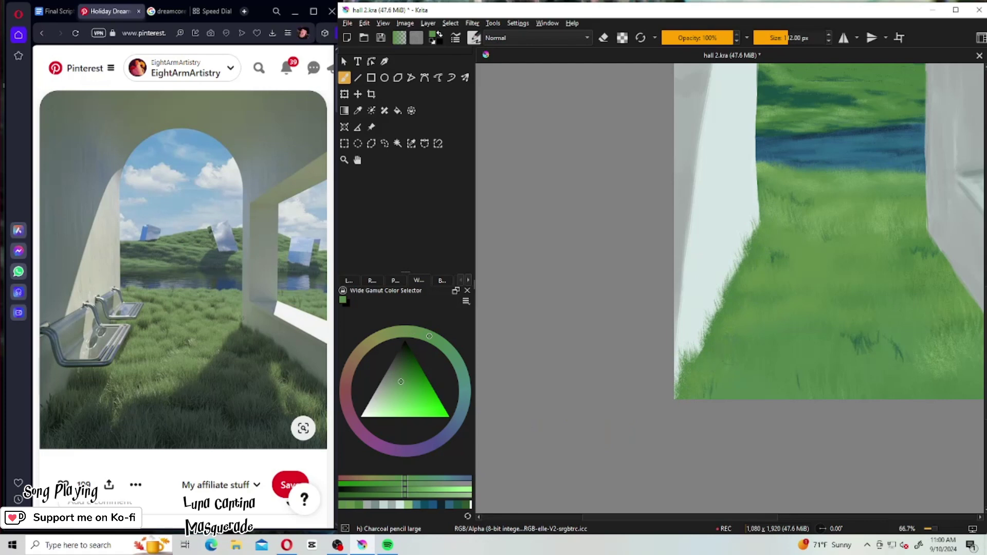
pyautogui.click(358, 506)
pyautogui.click(359, 505)
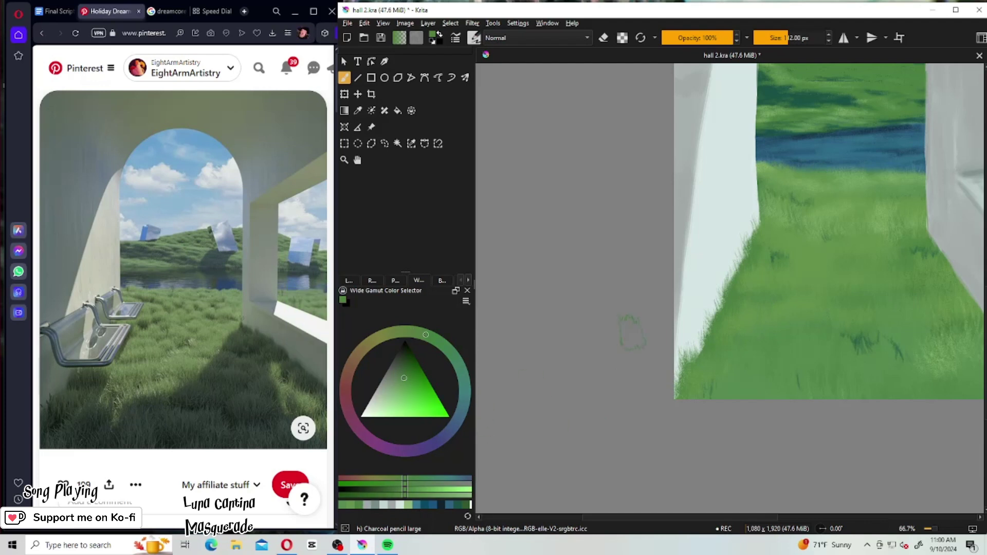
pyautogui.moveTo(905, 221)
pyautogui.mouseDown()
pyautogui.moveTo(931, 236)
pyautogui.moveTo(922, 223)
pyautogui.moveTo(935, 239)
pyautogui.moveTo(923, 221)
pyautogui.moveTo(942, 251)
pyautogui.mouseUp()
pyautogui.moveTo(956, 287)
pyautogui.mouseDown()
pyautogui.moveTo(970, 253)
pyautogui.moveTo(952, 234)
pyautogui.mouseUp()
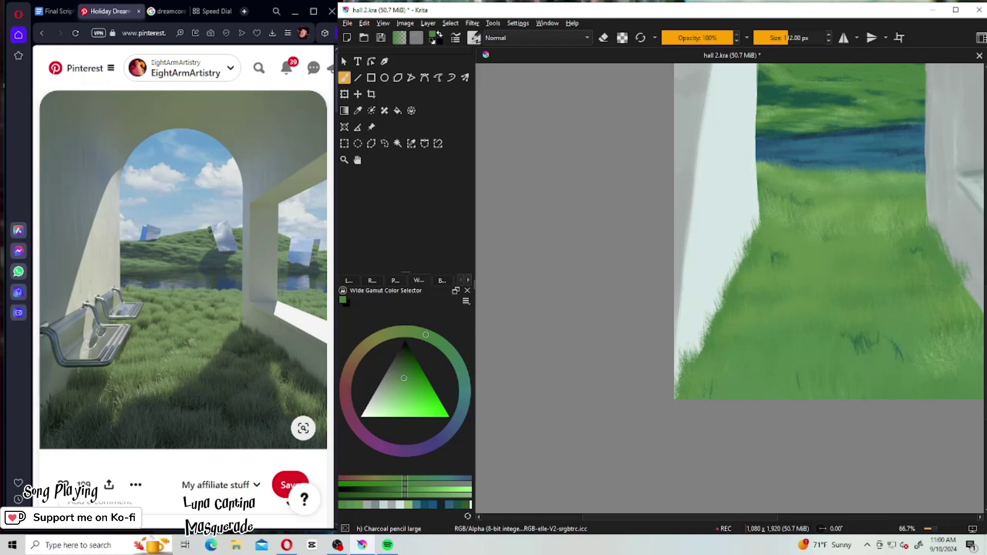
pyautogui.moveTo(662, 516); pyautogui.dragTo(749, 495)
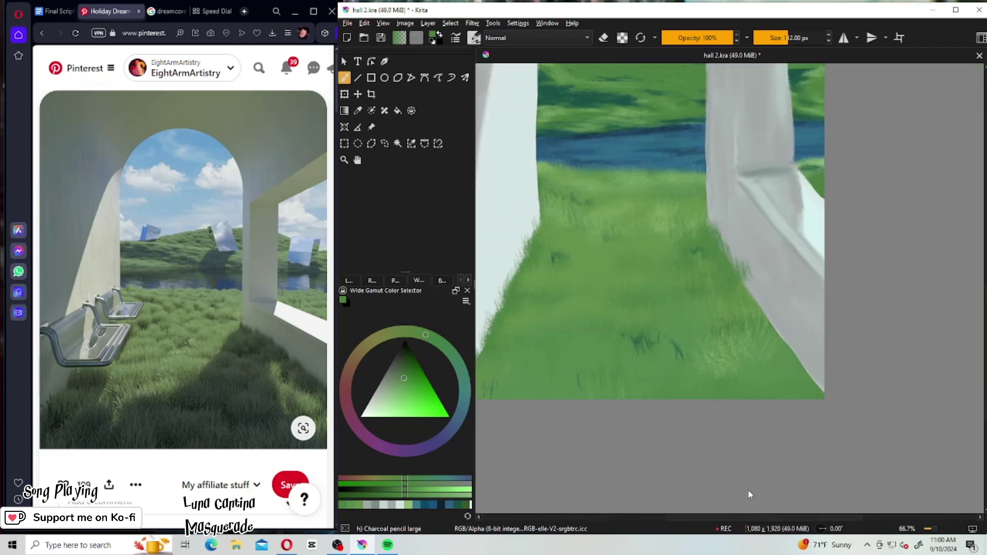
pyautogui.moveTo(725, 279); pyautogui.dragTo(784, 374)
pyautogui.moveTo(765, 337); pyautogui.dragTo(802, 393)
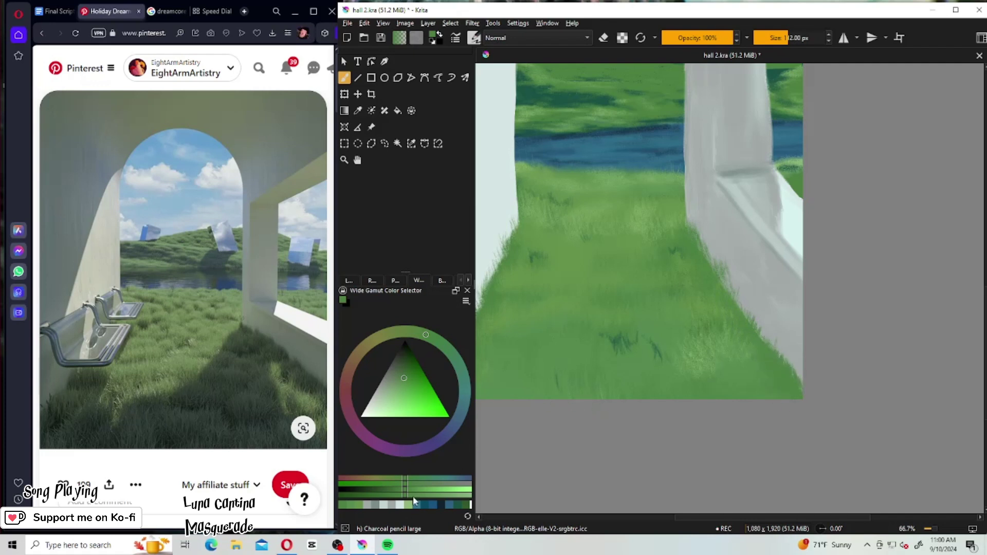
# Blend two other recently used greens into the grass beside the right wall and in the foreground.
pyautogui.click(366, 505)
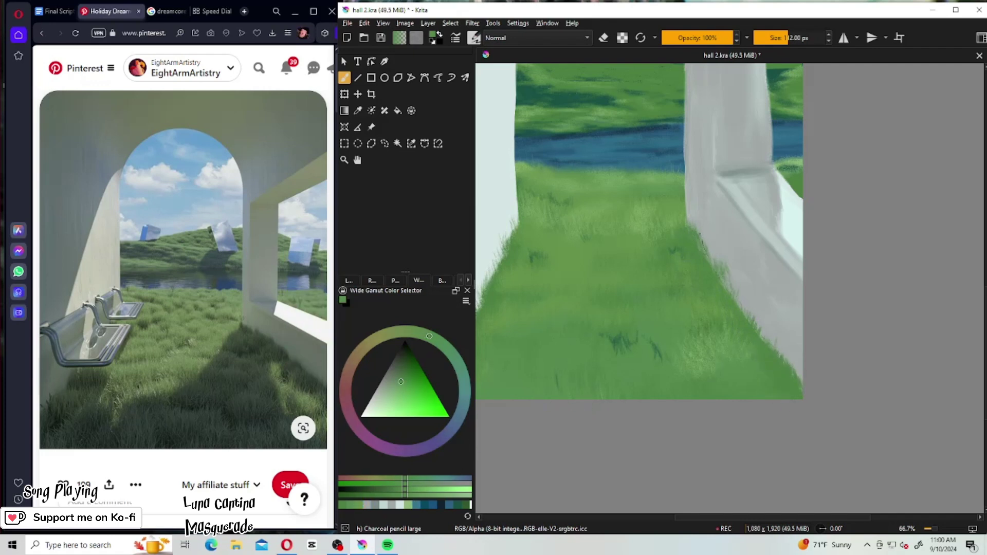
pyautogui.moveTo(735, 305); pyautogui.dragTo(714, 262)
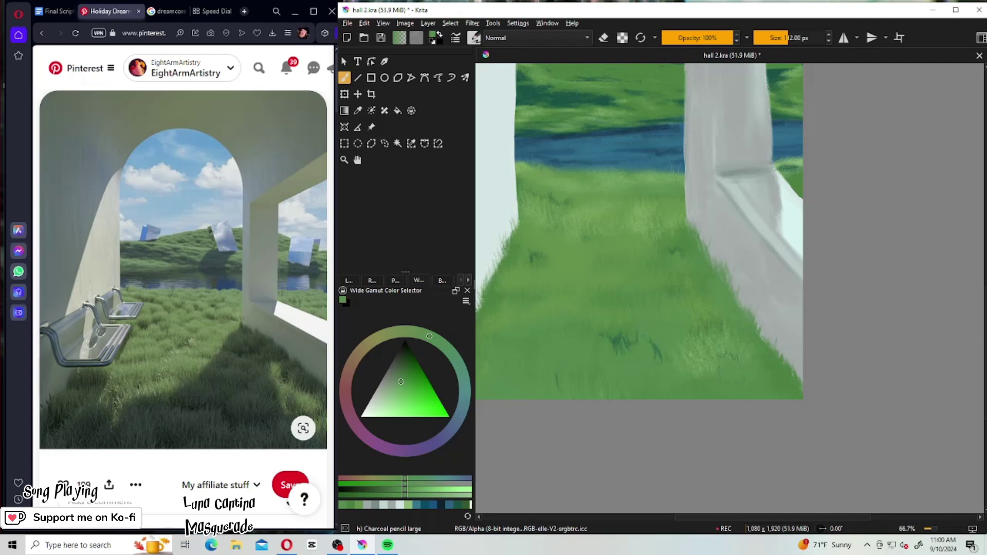
pyautogui.click(370, 505)
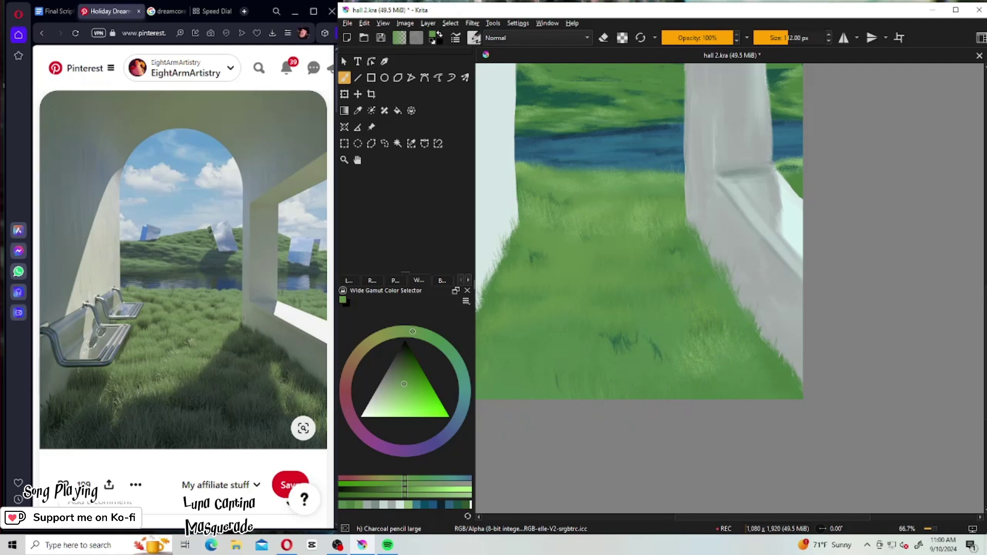
pyautogui.moveTo(736, 343); pyautogui.dragTo(738, 359)
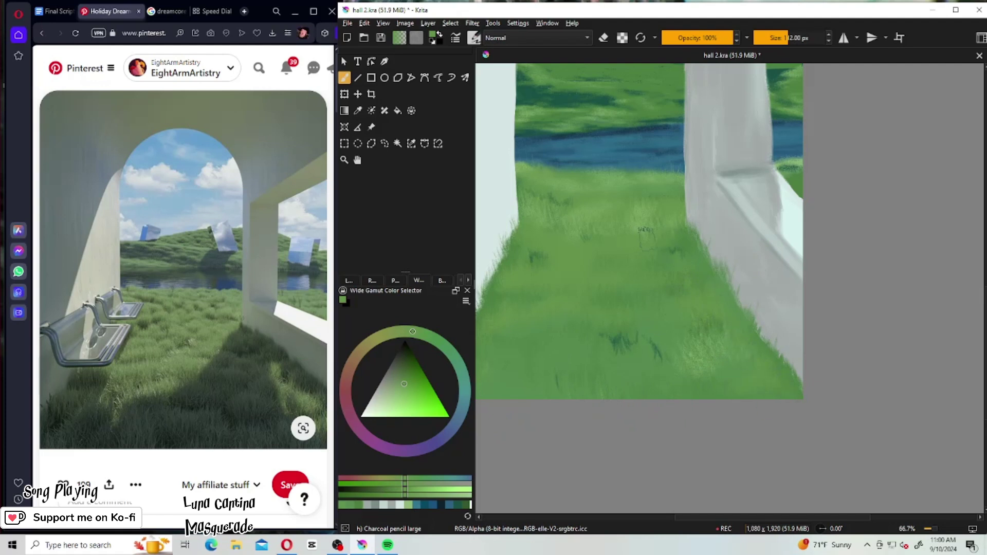
pyautogui.press('-')
pyautogui.press('-')
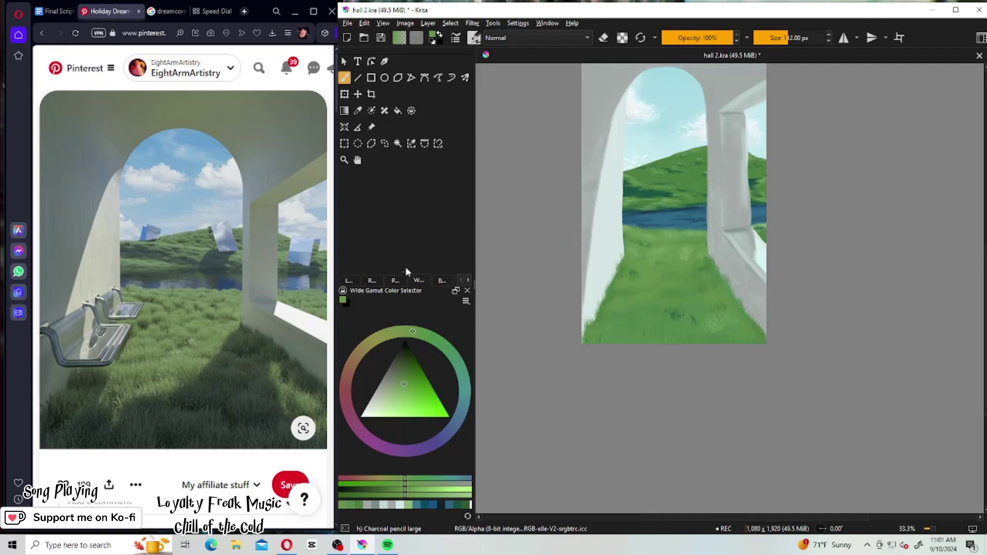
# Apply a color adjustment curve to the sky on Paint Layer 2 with a point at input 65, output 37.
pyautogui.click(348, 280)
pyautogui.click(406, 379)
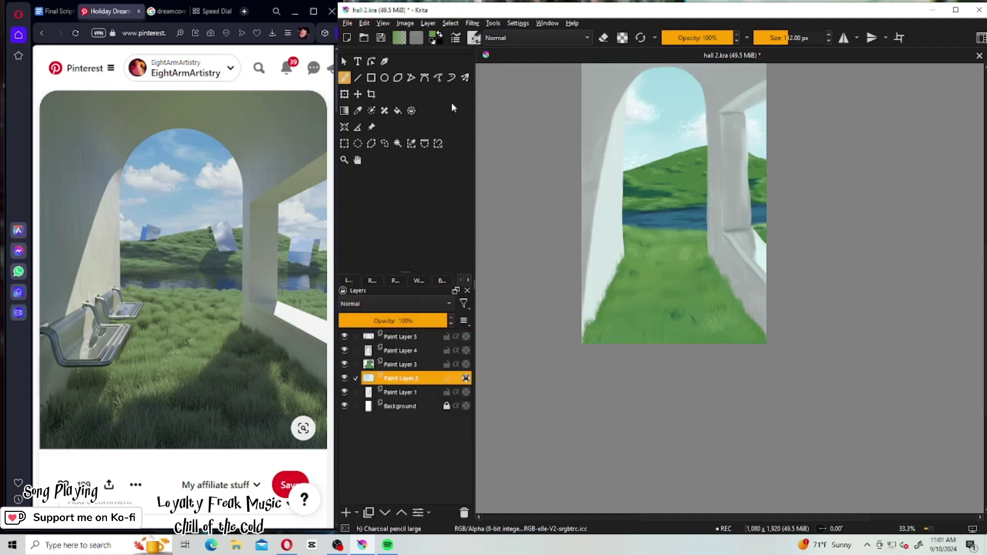
pyautogui.click(472, 23)
pyautogui.moveTo(596, 73)
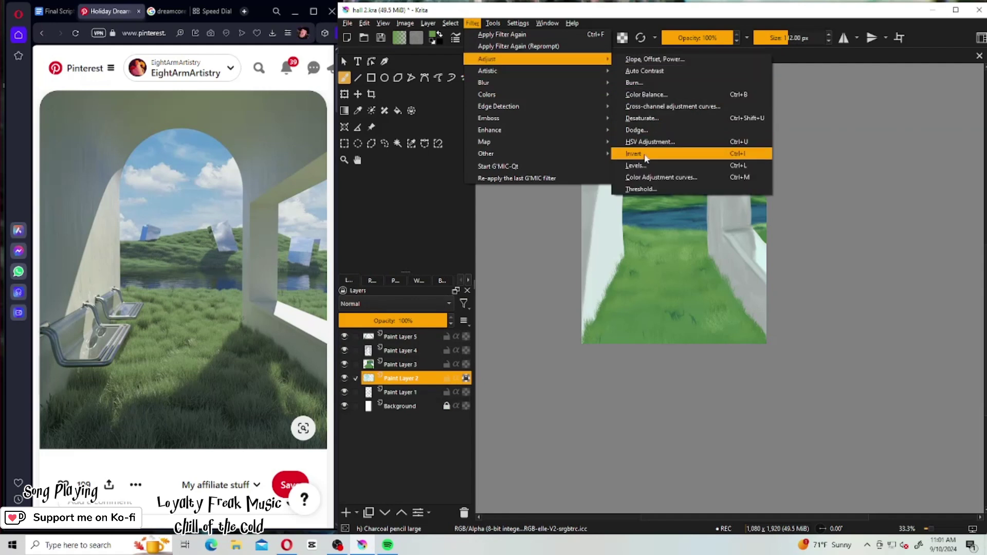
pyautogui.click(645, 177)
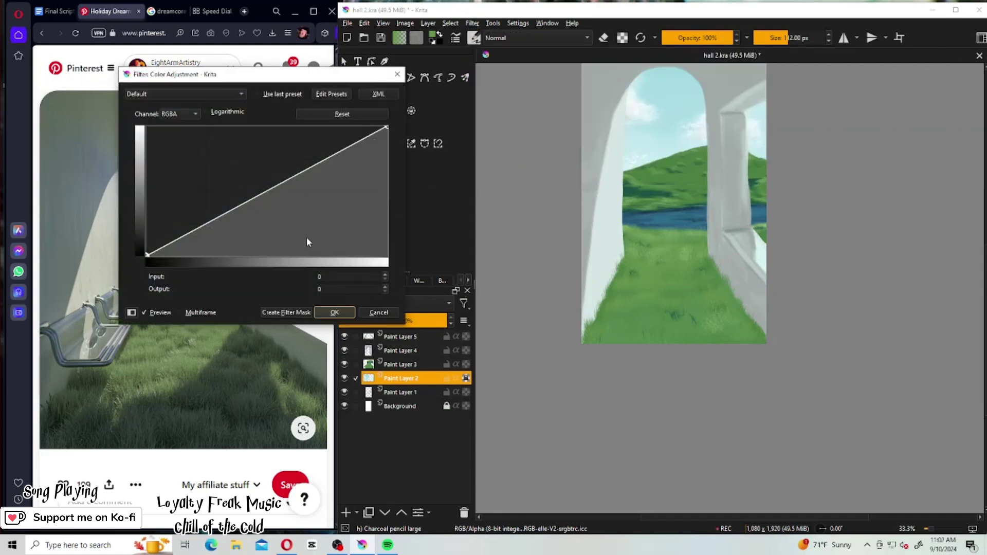
pyautogui.moveTo(206, 224); pyautogui.dragTo(207, 237)
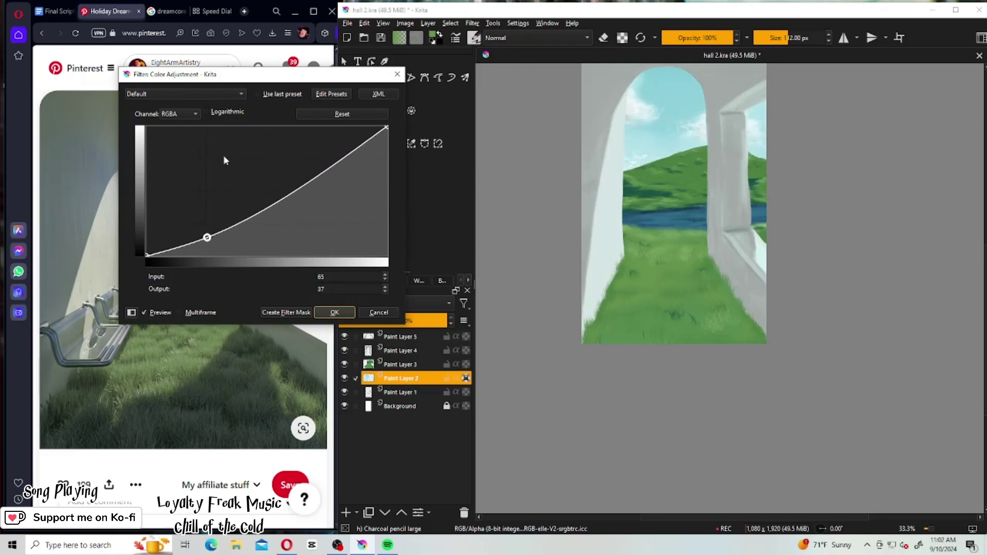
pyautogui.press('Return')
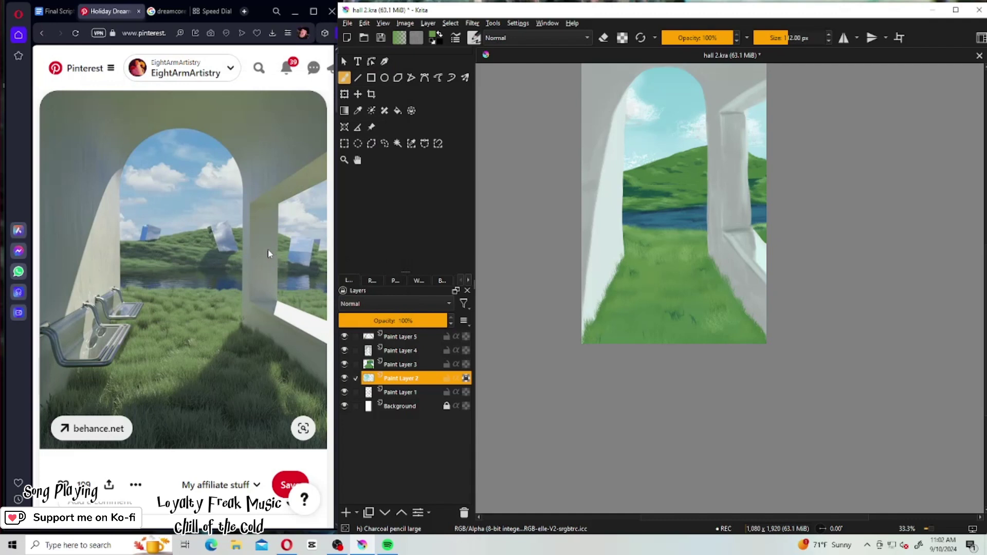
# Switch to Charcoal Pencil Medium, select Paint Layer 4 and sample the grey near the window frame's upper corner.
pyautogui.click(262, 252)
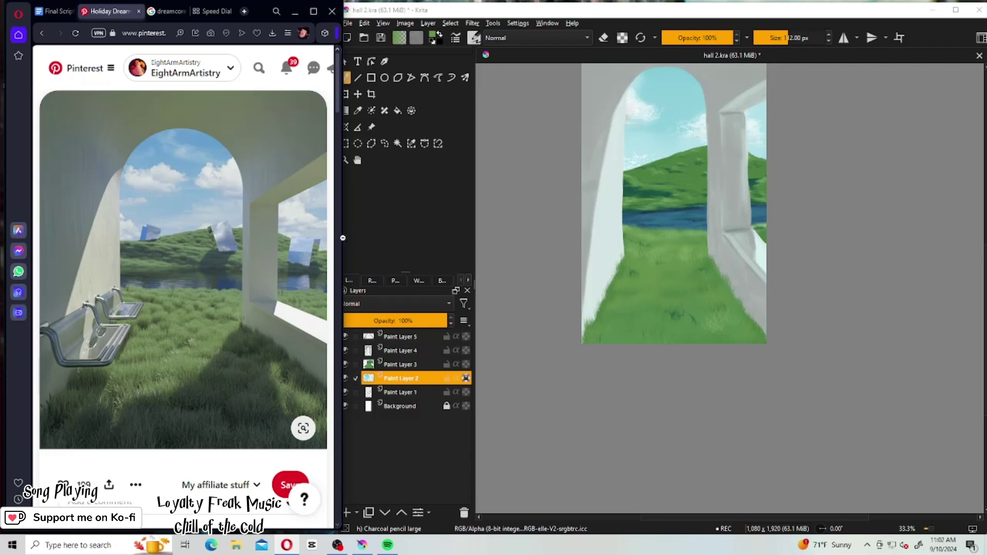
pyautogui.click(476, 39)
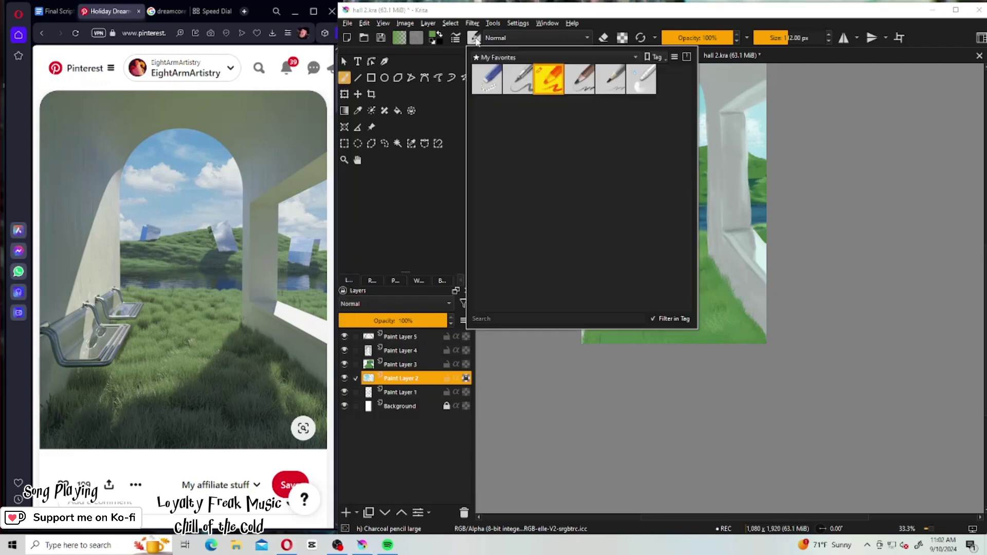
pyautogui.click(576, 90)
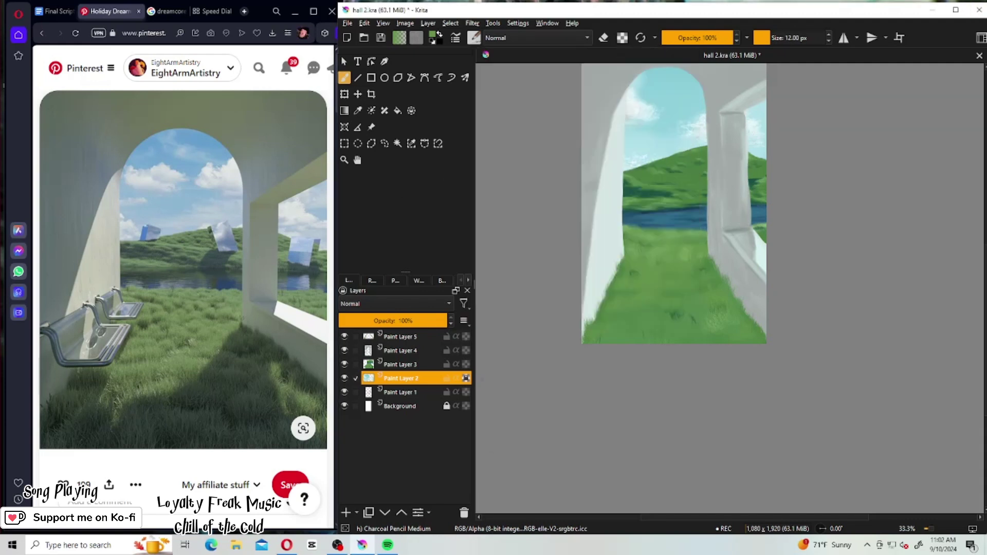
pyautogui.click(400, 350)
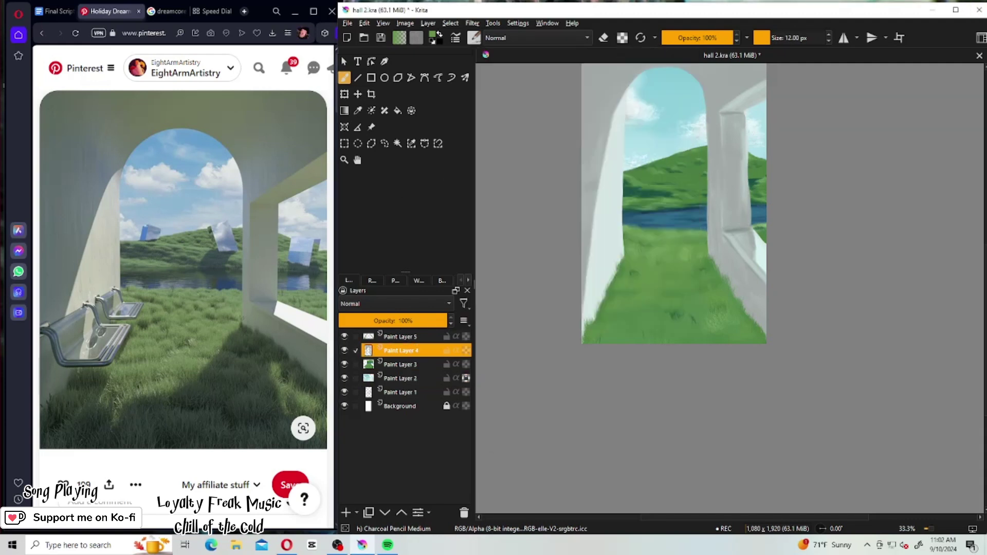
pyautogui.scroll(2, 743, 111)
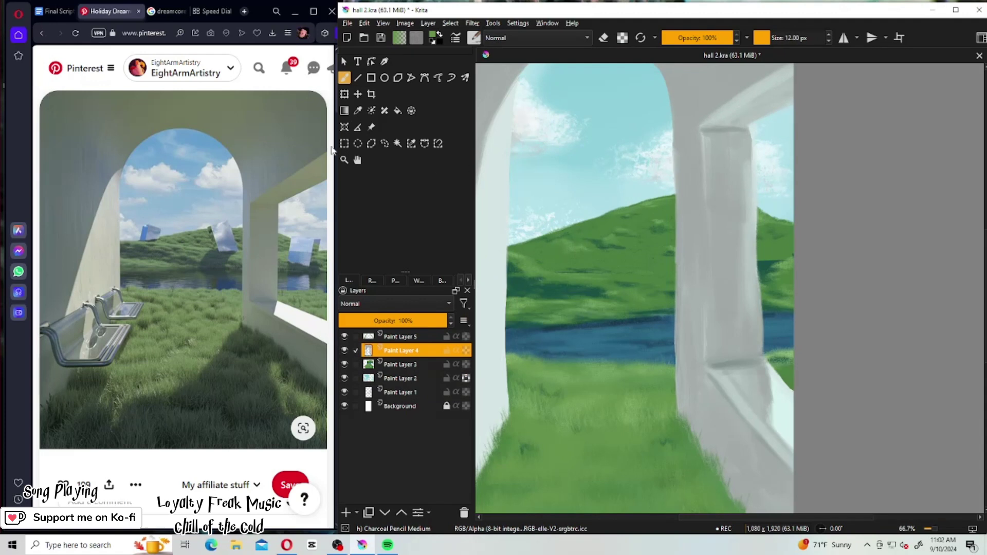
pyautogui.press('p')
pyautogui.click(725, 122)
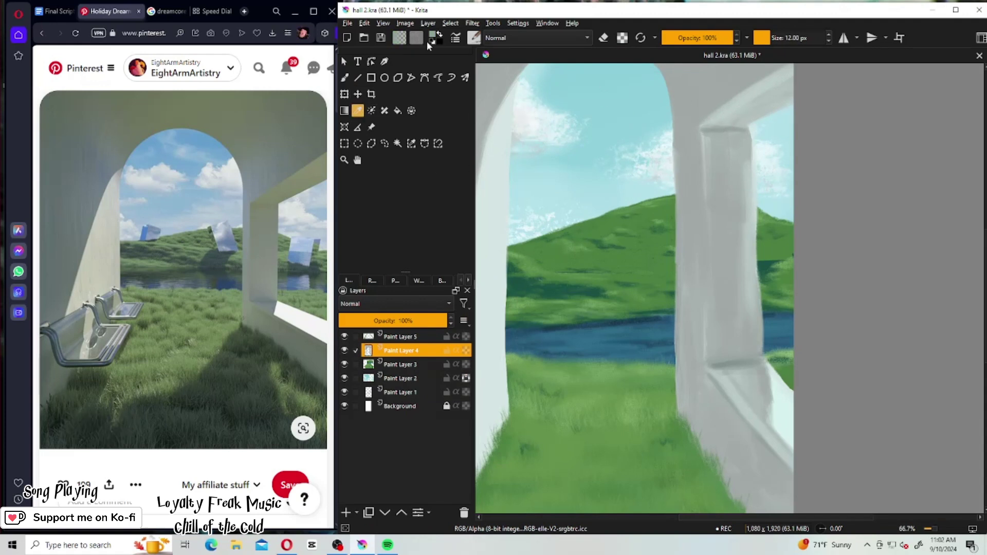
pyautogui.press('b')
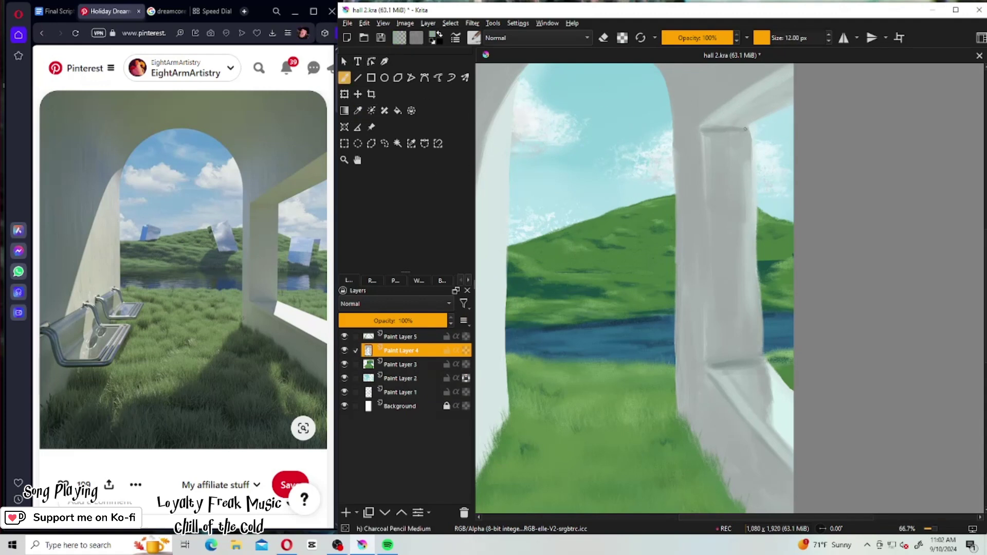
# Try to outline the window frame's upper and lower inner corners with the sampled grey, undoing each stroke.
pyautogui.moveTo(706, 129); pyautogui.dragTo(708, 125)
pyautogui.hotkey('ctrl', 'z')
pyautogui.moveTo(708, 368); pyautogui.dragTo(748, 363)
pyautogui.hotkey('ctrl', 'z')
# Choose a darker grey and draw a thin shadow line where the window pillar meets the lower ledge.
pyautogui.click(433, 37)
pyautogui.click(587, 193)
pyautogui.click(729, 394)
pyautogui.moveTo(710, 365); pyautogui.dragTo(723, 365)
# Review the brush smoothing options and trace a dark line along the diagonal edge of the window's lower ledge.
pyautogui.click(442, 282)
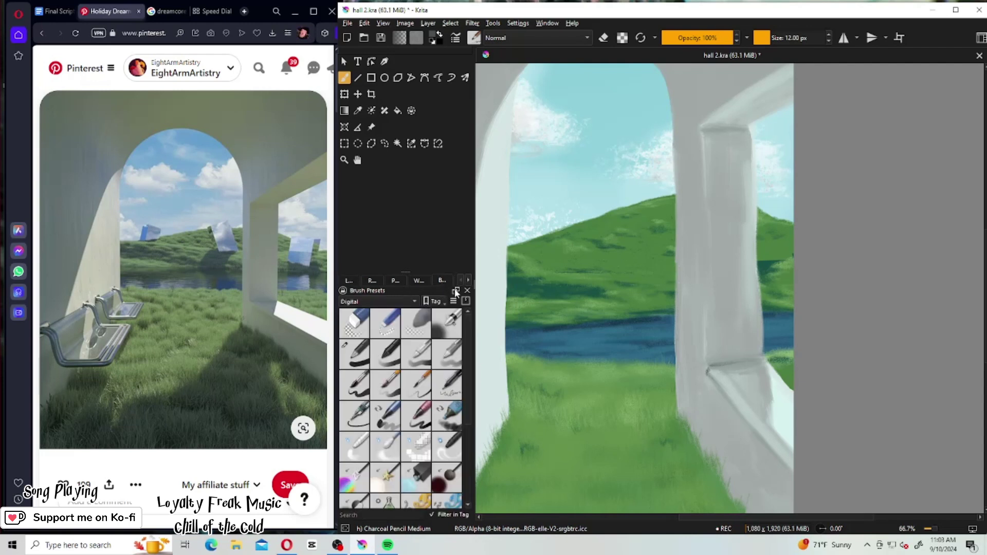
pyautogui.scroll(-1, 443, 282)
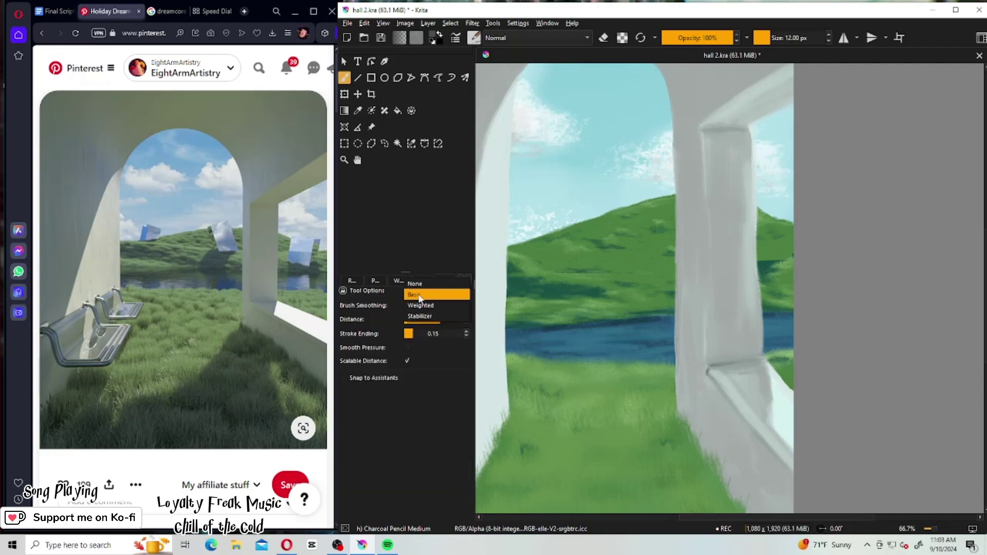
pyautogui.scroll(5, 406, 288)
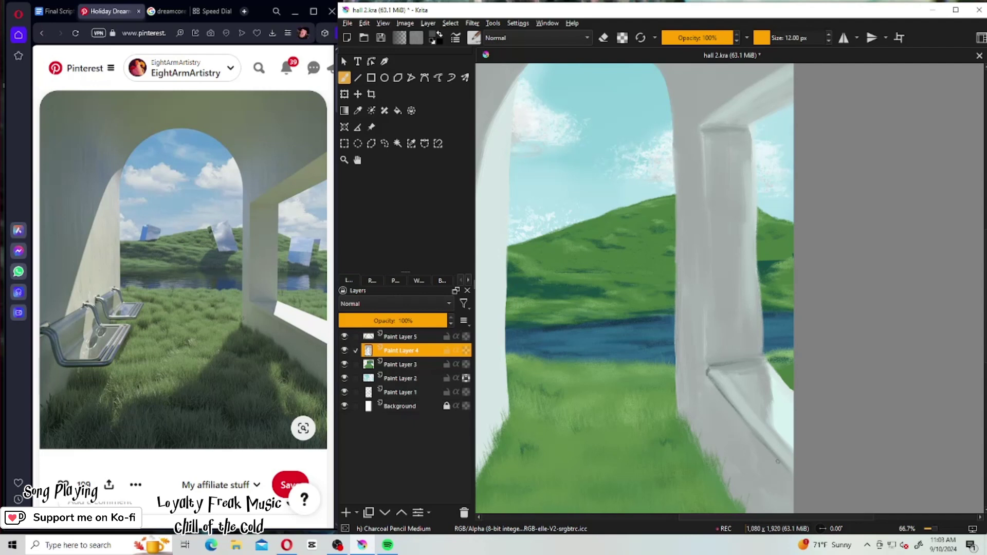
pyautogui.moveTo(714, 370); pyautogui.dragTo(802, 467)
# Draw thin dark crack lines on the wall above the window and beside the arch.
pyautogui.scroll(5, 671, 139)
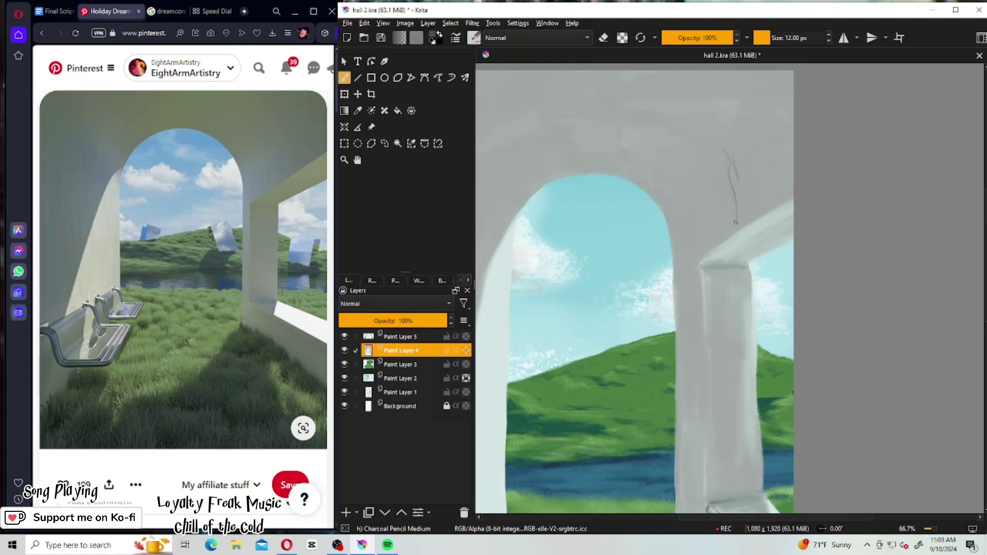
pyautogui.moveTo(702, 209); pyautogui.dragTo(707, 224)
pyautogui.moveTo(514, 229); pyautogui.dragTo(647, 229)
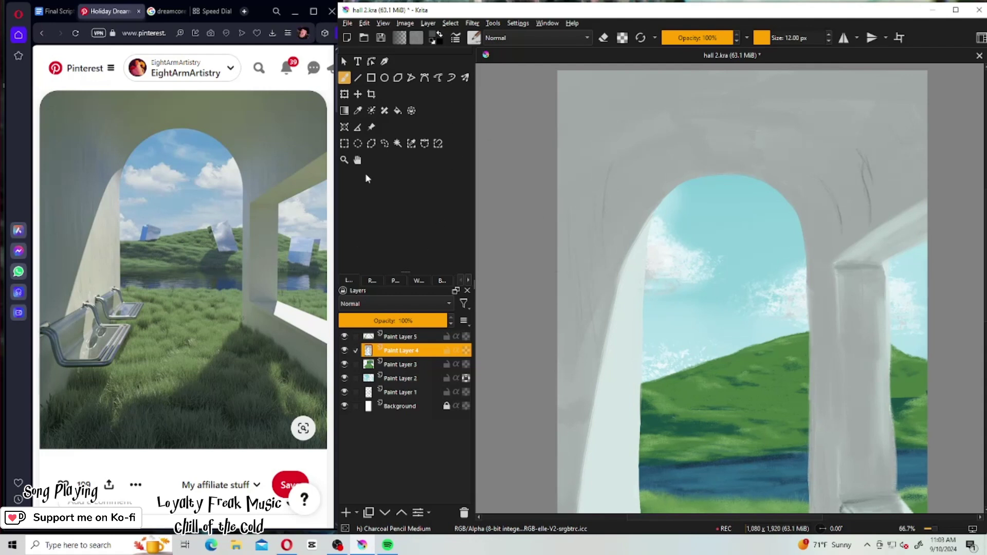
# Sample the wall's grey and darken the foreground colour to #898989.
pyautogui.click(358, 110)
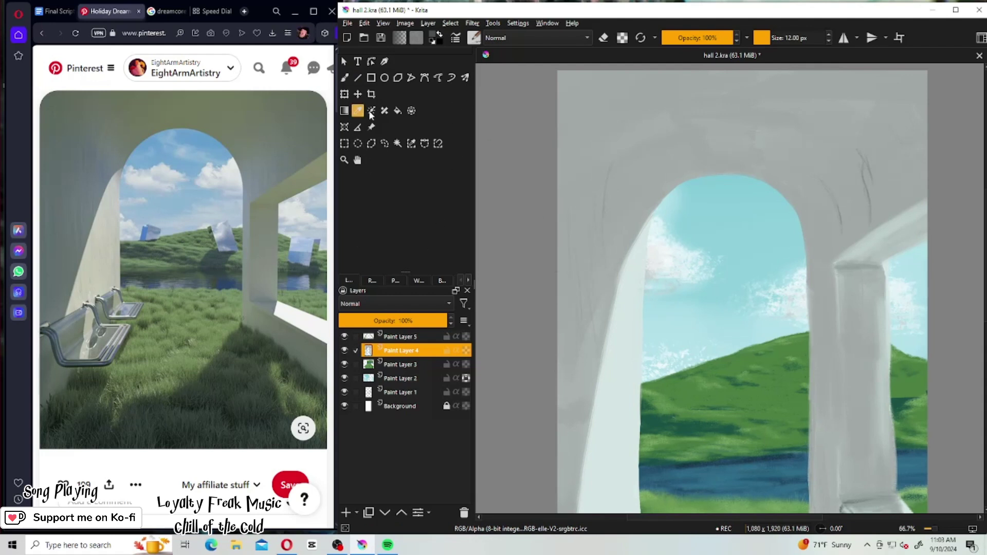
pyautogui.click(435, 37)
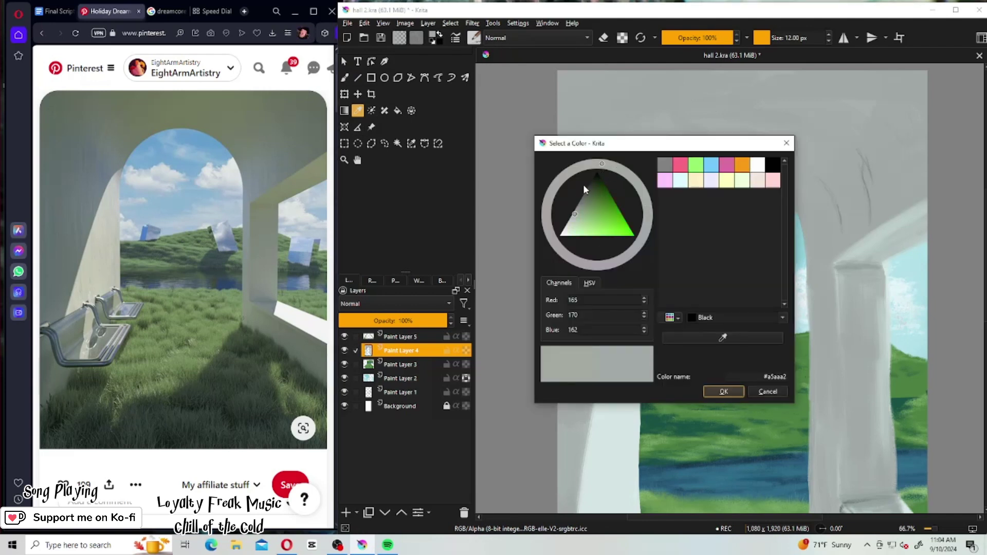
pyautogui.moveTo(579, 217); pyautogui.dragTo(575, 208)
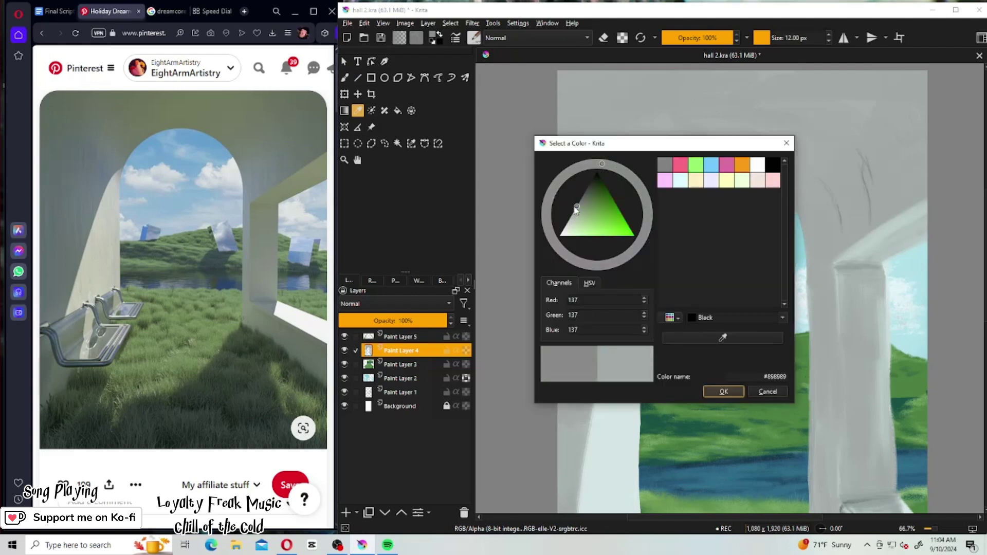
pyautogui.click(722, 392)
# Switch to the Airbrush Soft brush preset and set its size to 38.67 px.
pyautogui.click(474, 38)
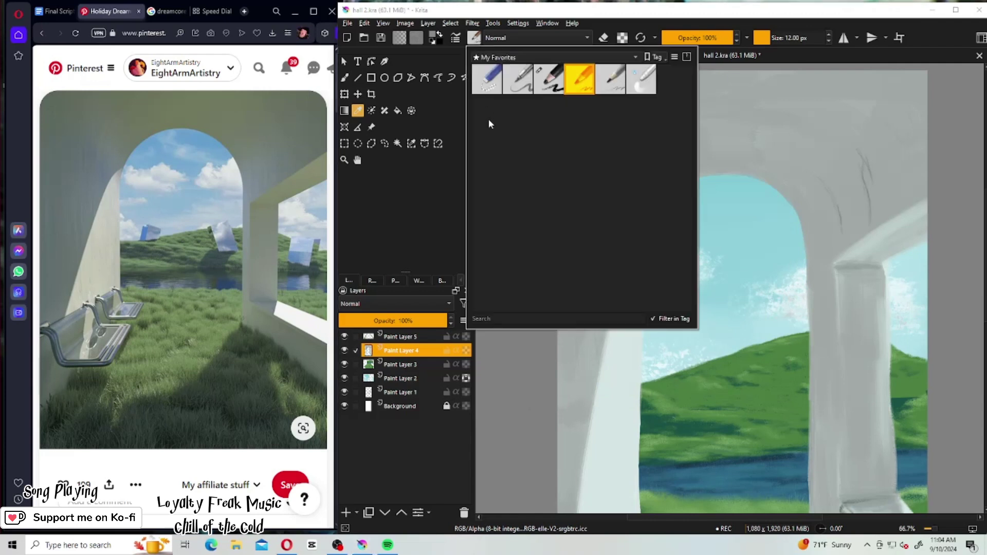
pyautogui.click(519, 59)
pyautogui.click(497, 137)
pyautogui.click(552, 79)
pyautogui.click(496, 31)
pyautogui.click(485, 5)
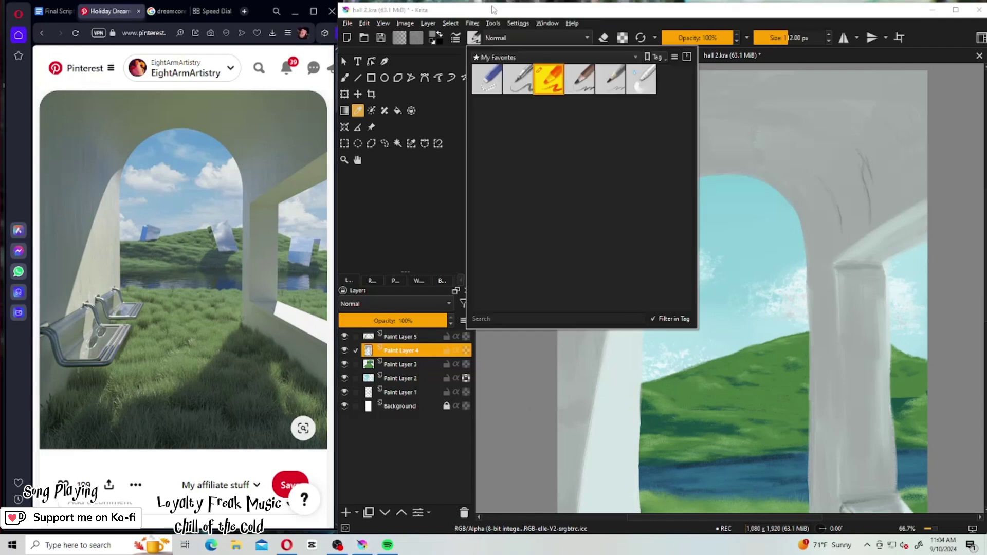
pyautogui.click(501, 54)
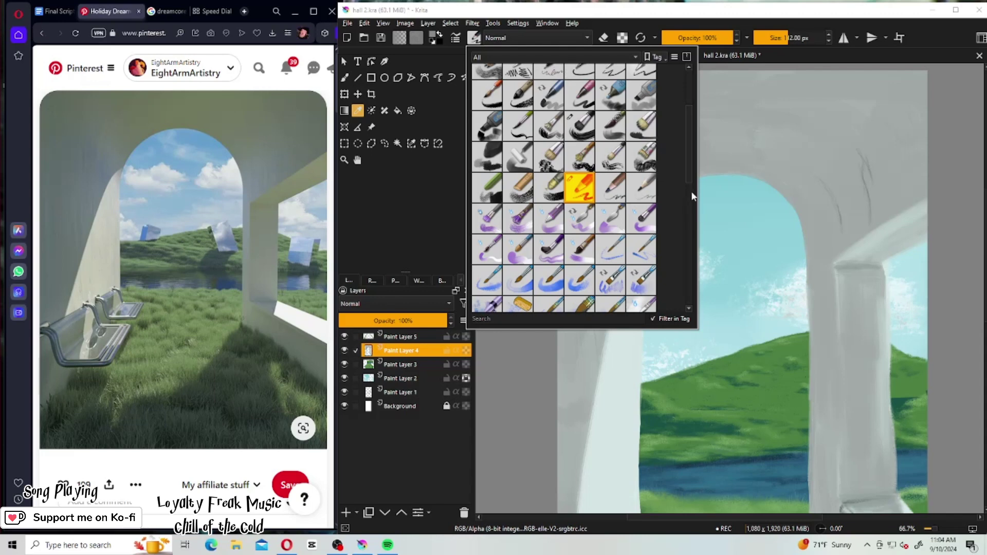
pyautogui.scroll(3, 680, 113)
pyautogui.click(579, 79)
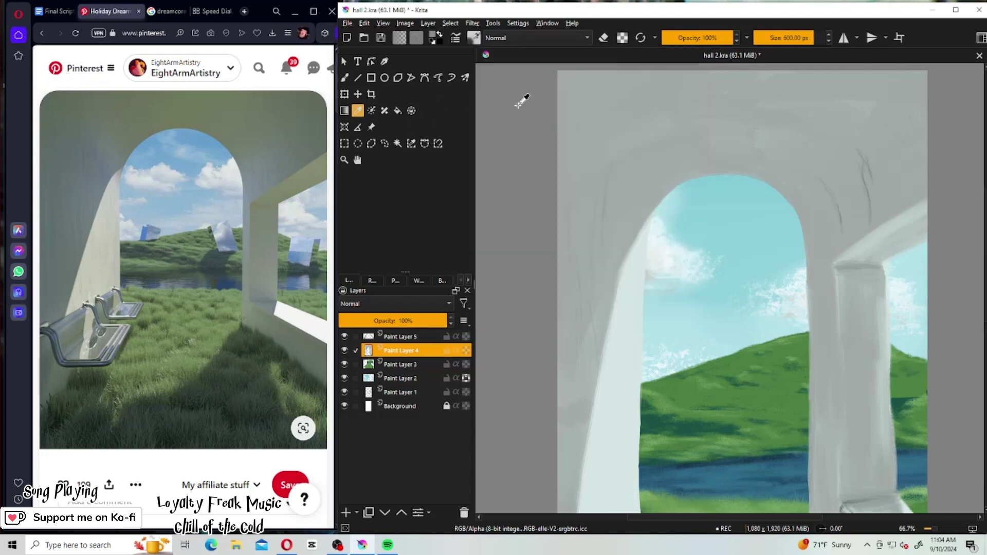
pyautogui.press('b')
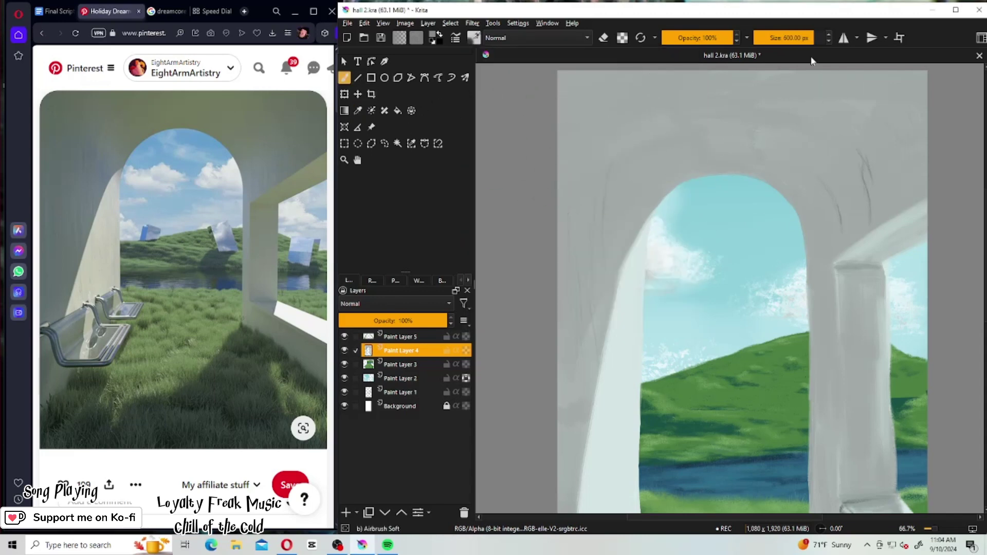
pyautogui.click(792, 38)
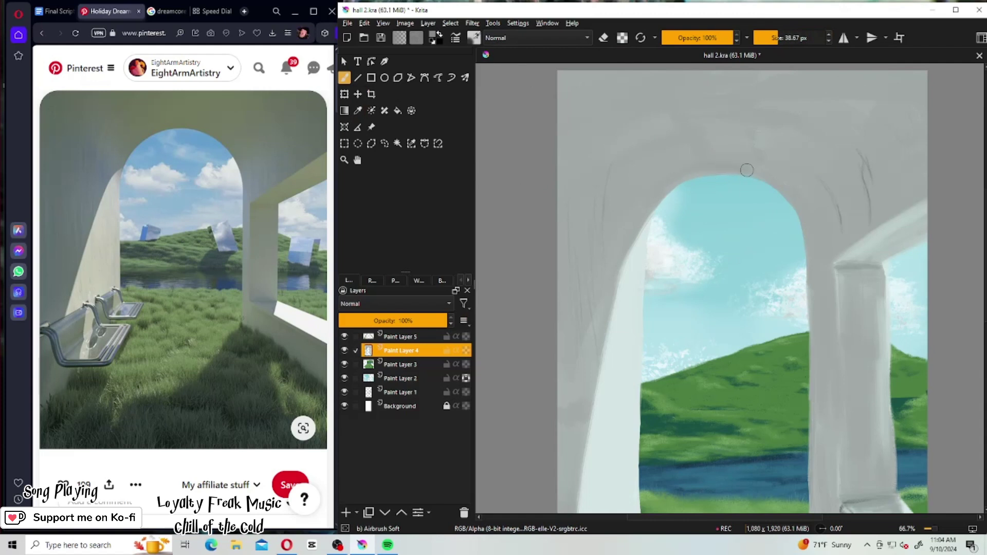
# Airbrush soft grey shading around the top of the arch and across the upper wall.
pyautogui.moveTo(706, 166); pyautogui.dragTo(656, 175)
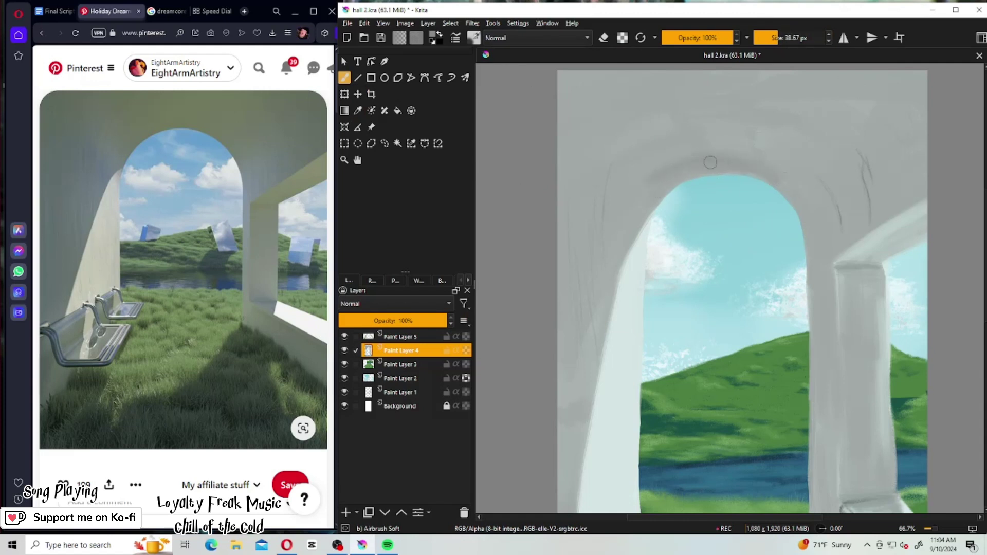
pyautogui.moveTo(771, 146)
pyautogui.mouseDown()
pyautogui.moveTo(792, 148)
pyautogui.moveTo(668, 143)
pyautogui.moveTo(800, 141)
pyautogui.moveTo(633, 148)
pyautogui.moveTo(806, 133)
pyautogui.moveTo(633, 134)
pyautogui.moveTo(801, 124)
pyautogui.moveTo(631, 133)
pyautogui.moveTo(813, 126)
pyautogui.moveTo(616, 131)
pyautogui.moveTo(833, 127)
pyautogui.moveTo(668, 106)
pyautogui.moveTo(788, 93)
pyautogui.moveTo(634, 122)
pyautogui.moveTo(861, 107)
pyautogui.moveTo(606, 121)
pyautogui.moveTo(851, 99)
pyautogui.moveTo(673, 91)
pyautogui.moveTo(774, 70)
pyautogui.moveTo(708, 73)
pyautogui.moveTo(823, 83)
pyautogui.moveTo(595, 96)
pyautogui.moveTo(861, 98)
pyautogui.moveTo(578, 87)
pyautogui.moveTo(879, 94)
pyautogui.moveTo(659, 82)
pyautogui.moveTo(928, 84)
pyautogui.mouseUp()
pyautogui.moveTo(845, 70); pyautogui.dragTo(922, 85)
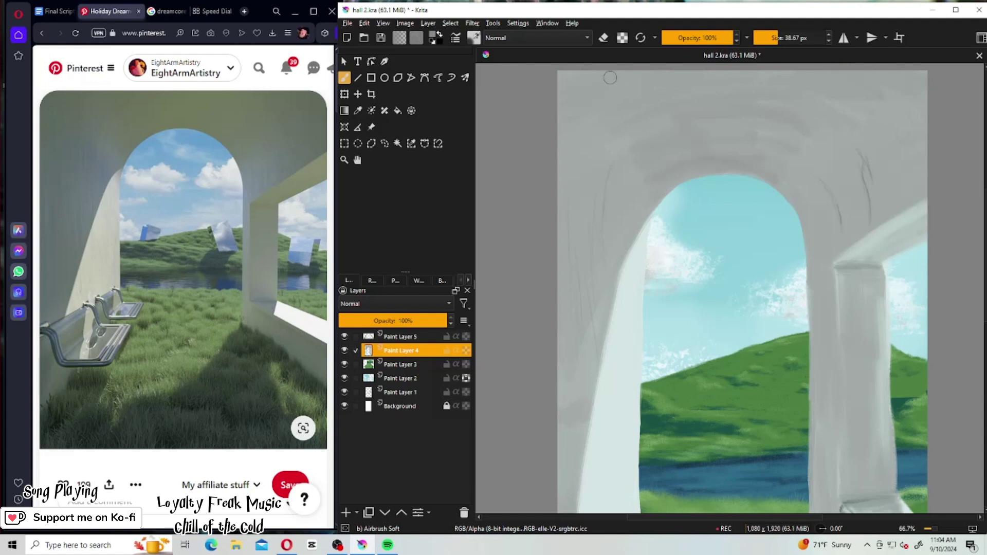
# Change the foreground colour to the greenish grey #84907c and shade the wall above the arch with it.
pyautogui.click(430, 38)
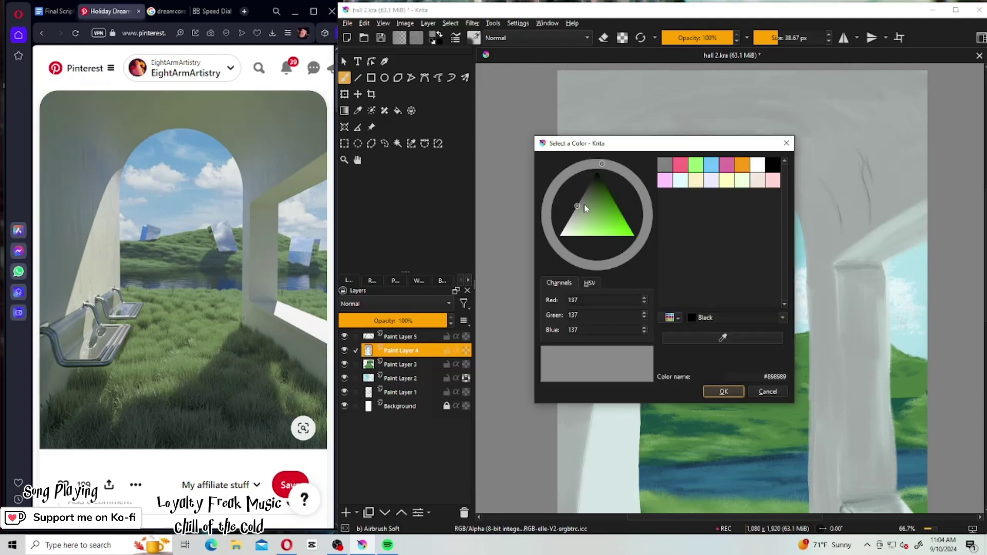
pyautogui.moveTo(578, 208); pyautogui.dragTo(582, 208)
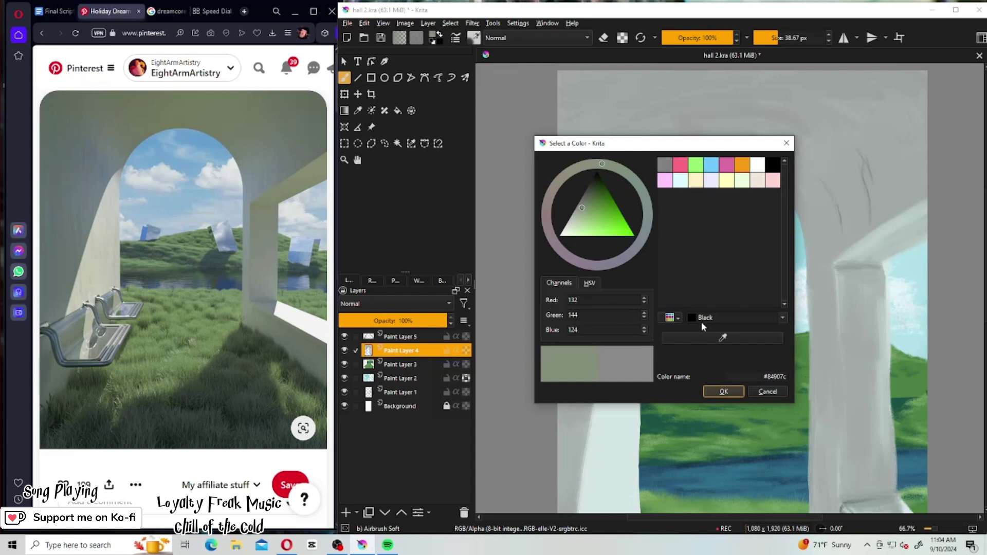
pyautogui.click(722, 391)
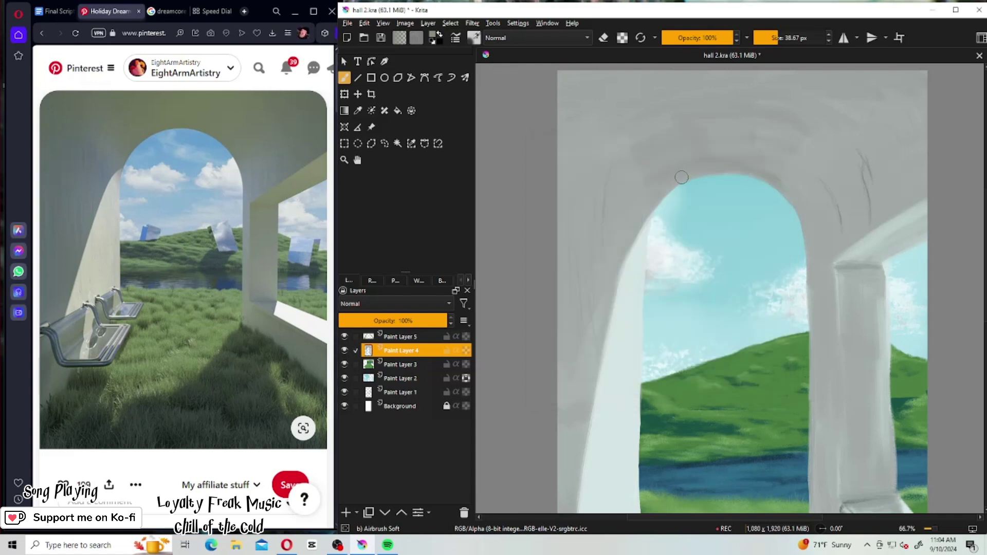
pyautogui.moveTo(702, 170)
pyautogui.mouseDown()
pyautogui.moveTo(670, 182)
pyautogui.moveTo(666, 167)
pyautogui.moveTo(687, 148)
pyautogui.moveTo(640, 135)
pyautogui.moveTo(614, 108)
pyautogui.moveTo(601, 118)
pyautogui.mouseUp()
# Switch to an enlarged Blender Basic brush and smooth the shading and crack lines on the wall around the arch.
pyautogui.click(473, 38)
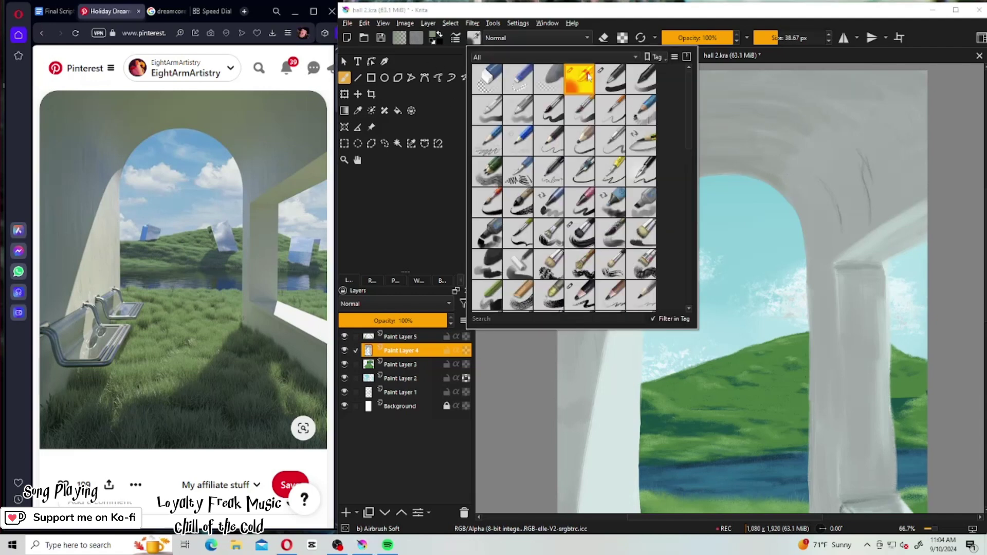
pyautogui.click(542, 58)
pyautogui.click(616, 187)
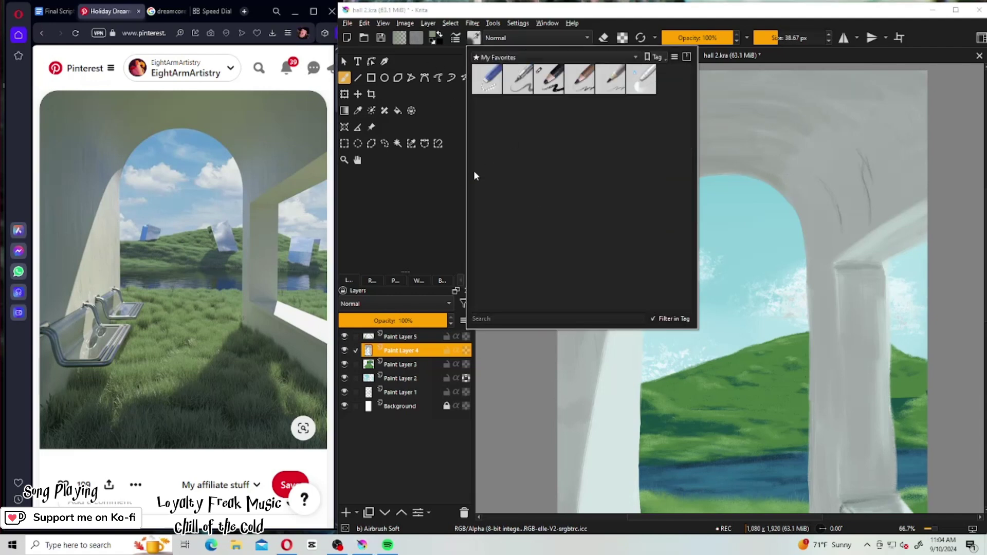
pyautogui.click(641, 79)
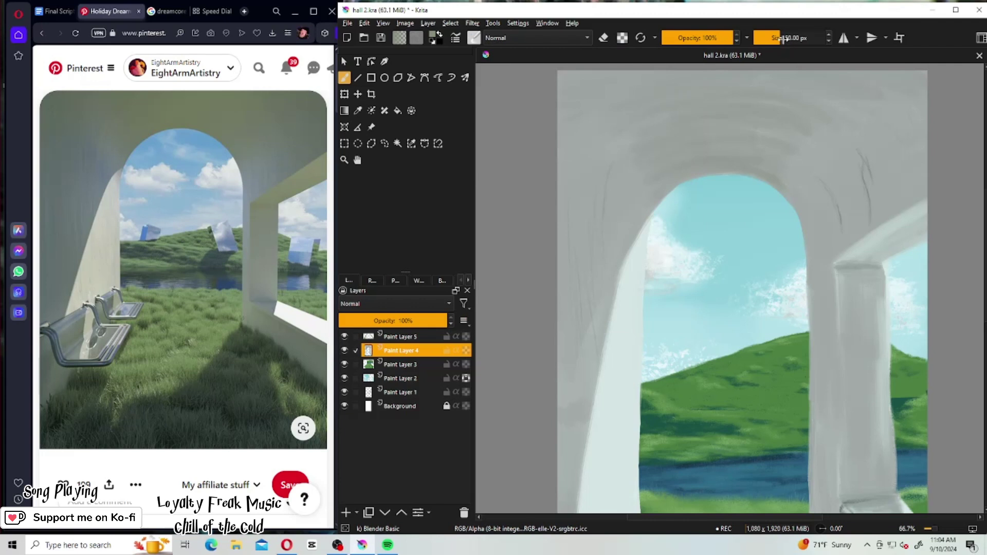
pyautogui.moveTo(782, 39); pyautogui.dragTo(794, 39)
pyautogui.moveTo(789, 159)
pyautogui.mouseDown()
pyautogui.moveTo(818, 199)
pyautogui.moveTo(776, 127)
pyautogui.moveTo(857, 180)
pyautogui.moveTo(841, 96)
pyautogui.moveTo(918, 143)
pyautogui.moveTo(923, 100)
pyautogui.moveTo(895, 68)
pyautogui.moveTo(882, 140)
pyautogui.moveTo(848, 201)
pyautogui.mouseUp()
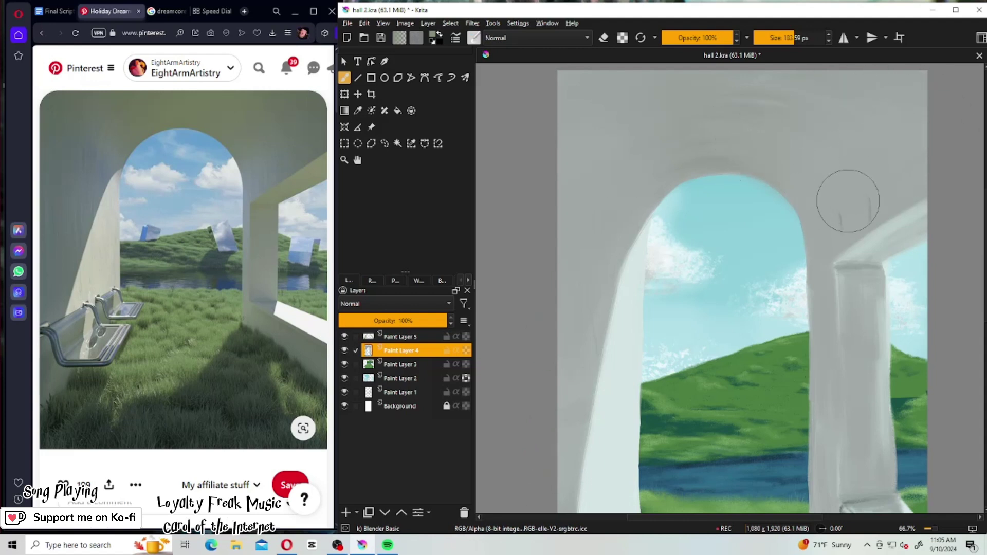
# Switch to the Eraser Small brush and sample the sky blue just inside the arch's upper edge.
pyautogui.click(474, 37)
pyautogui.click(491, 80)
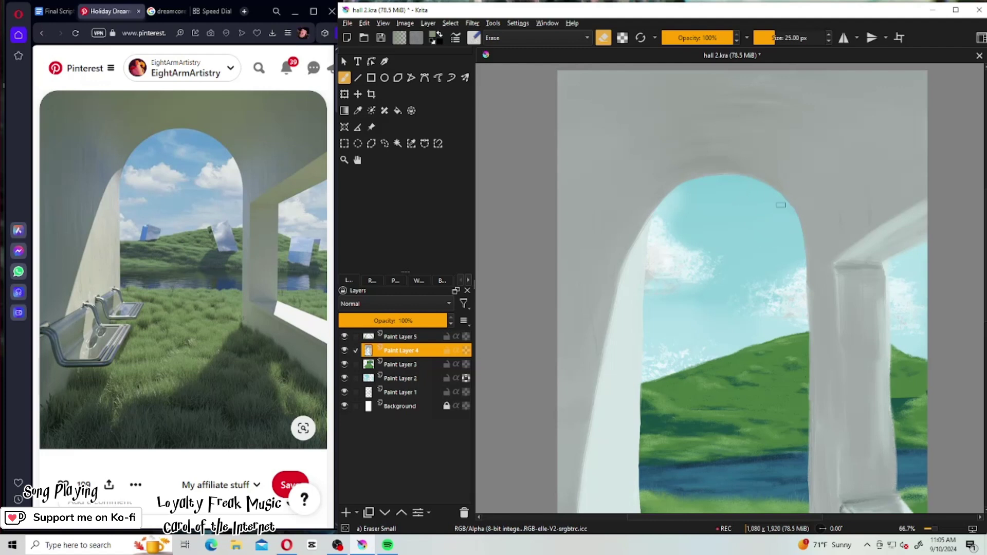
pyautogui.keyDown('ctrl'); pyautogui.click(782, 198); pyautogui.keyUp('ctrl')
pyautogui.scroll(-4, 936, 529)
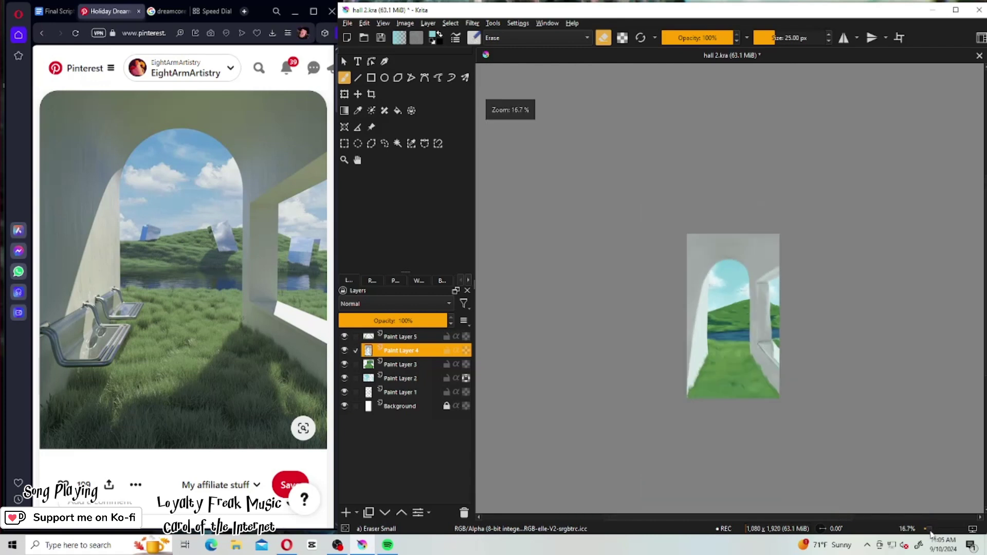
pyautogui.scroll(2, 936, 530)
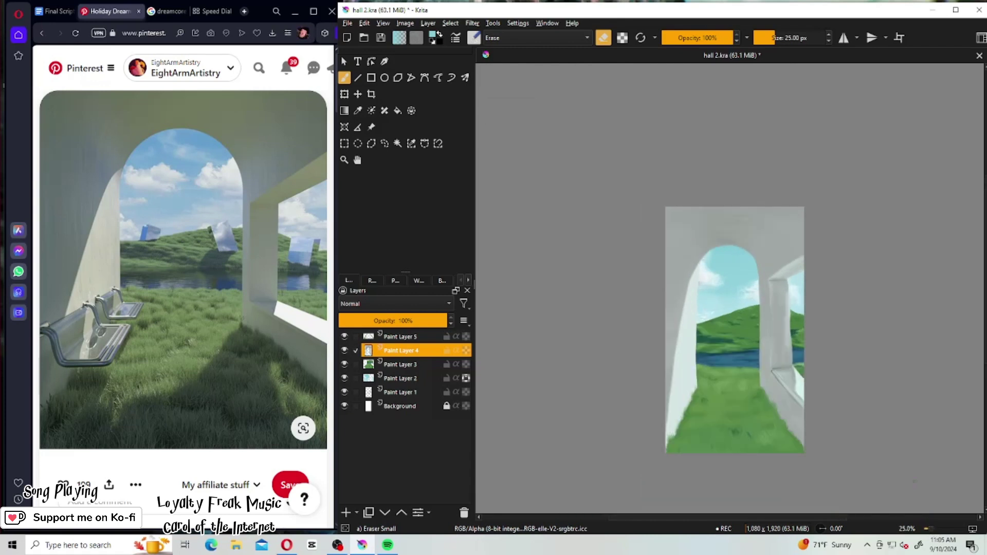
# Put Paint Layer 5 into a quick group and move Paint Layer 4 into that group.
pyautogui.click(407, 338)
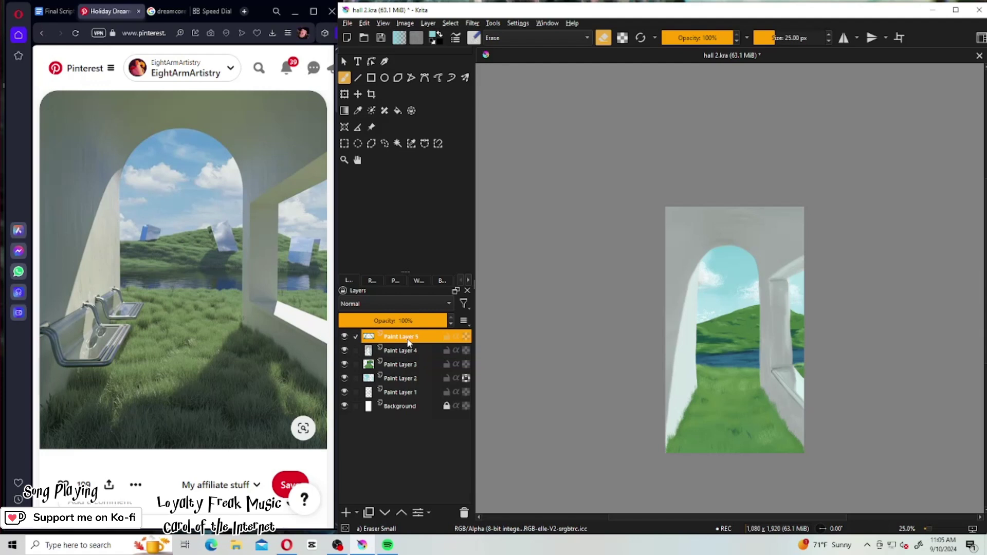
pyautogui.rightClick(409, 342)
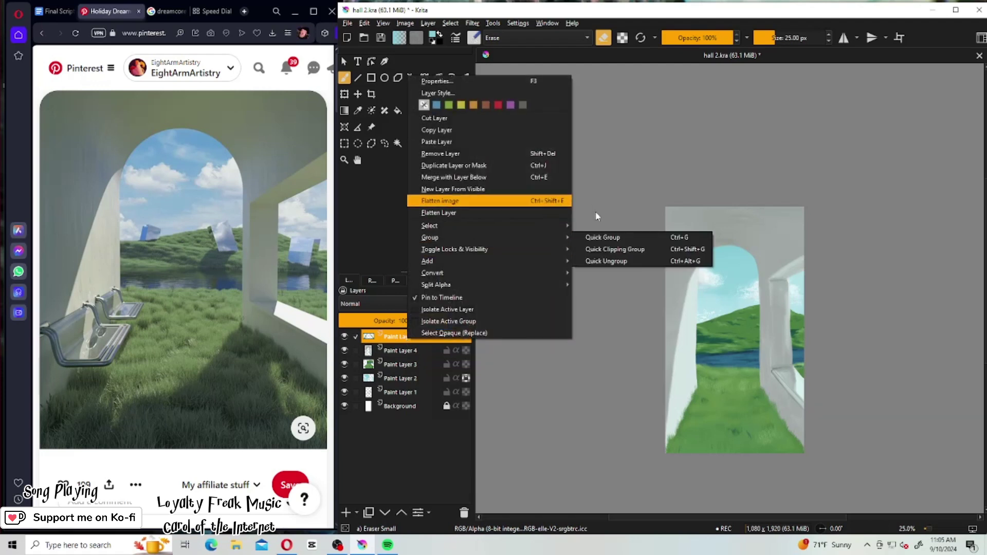
pyautogui.click(600, 238)
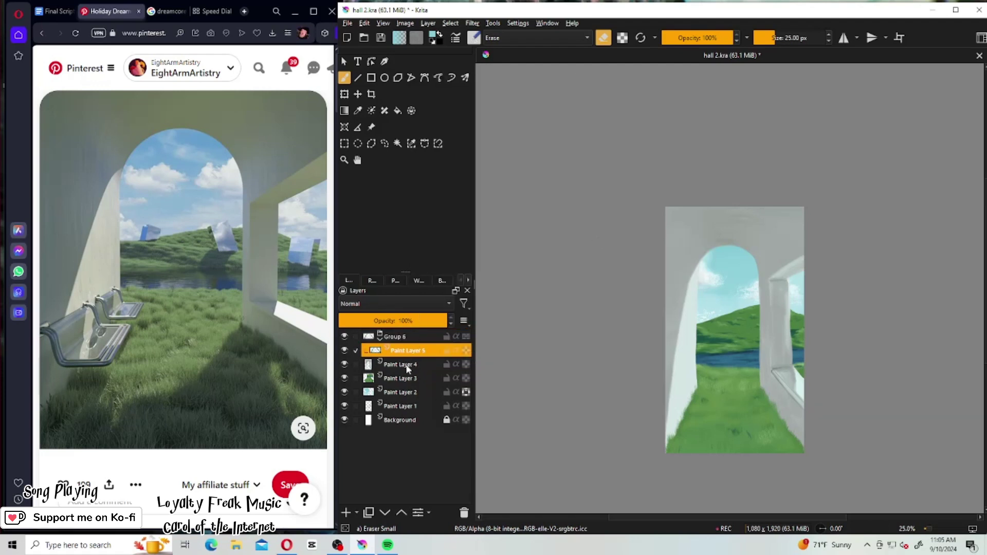
pyautogui.moveTo(409, 364); pyautogui.dragTo(413, 354)
pyautogui.click(406, 381)
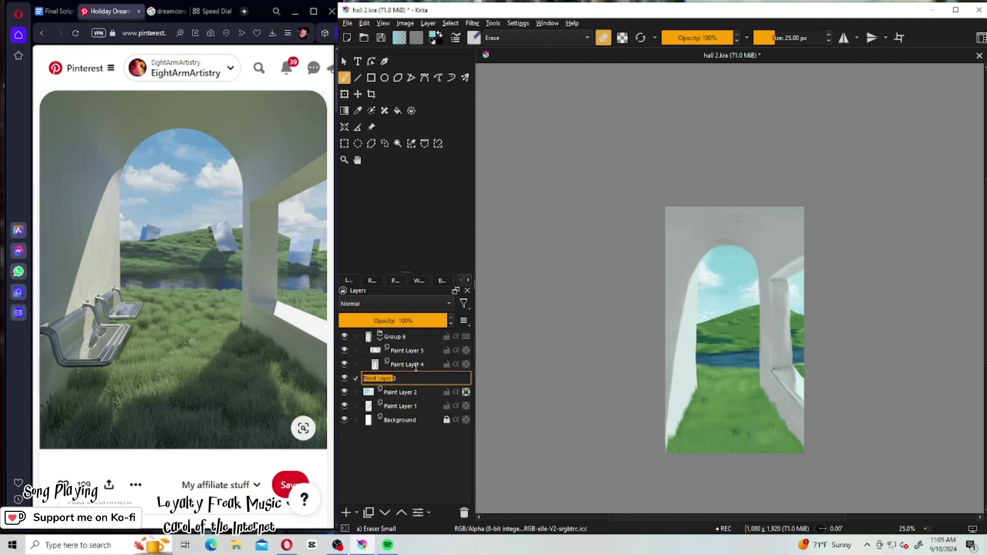
pyautogui.click(412, 364)
pyautogui.click(414, 394)
pyautogui.doubleClick(415, 365)
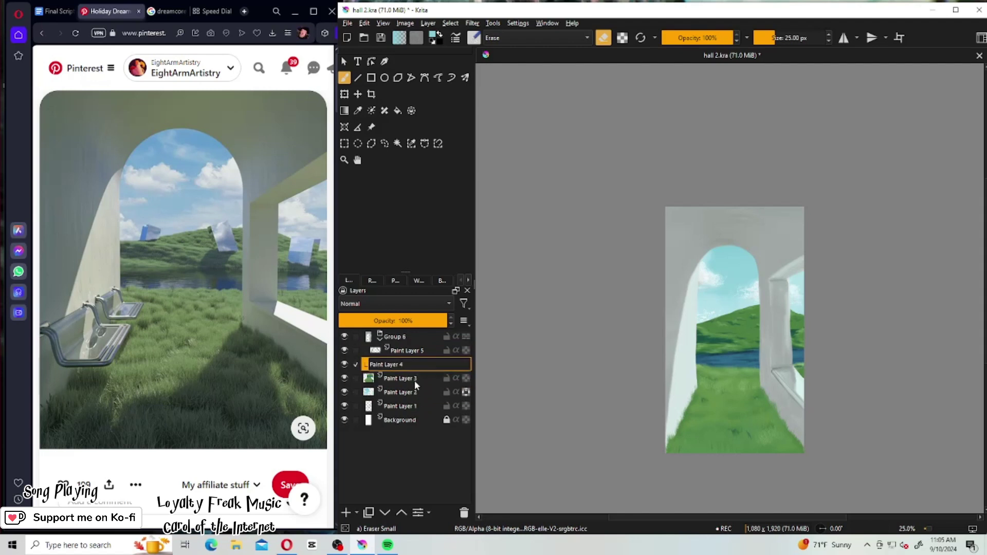
pyautogui.press('Return')
# Move Paint Layer 3 into the group below Paint Layer 4.
pyautogui.click(433, 379)
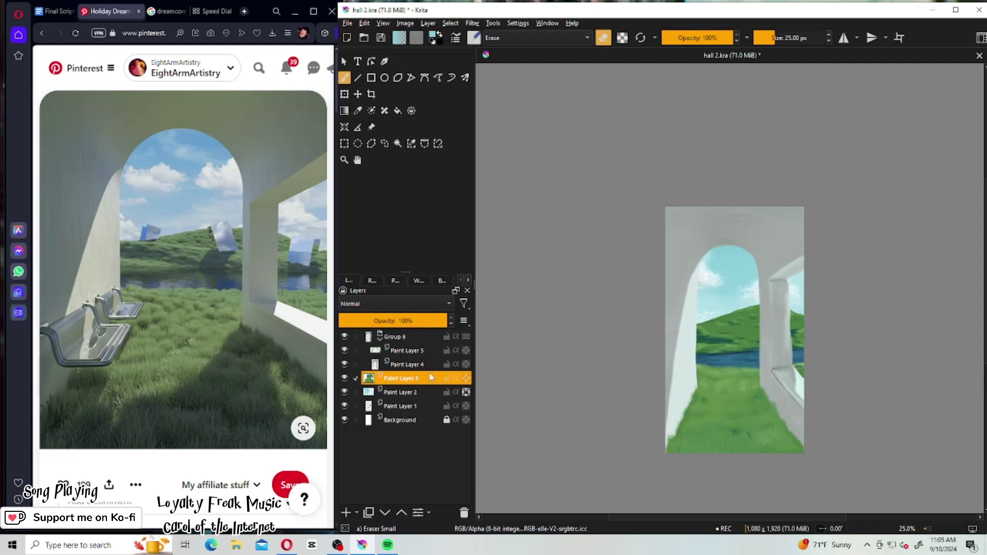
pyautogui.moveTo(428, 372)
pyautogui.mouseDown()
pyautogui.moveTo(448, 360)
pyautogui.moveTo(446, 374)
pyautogui.mouseUp()
pyautogui.click(431, 390)
pyautogui.doubleClick(425, 404)
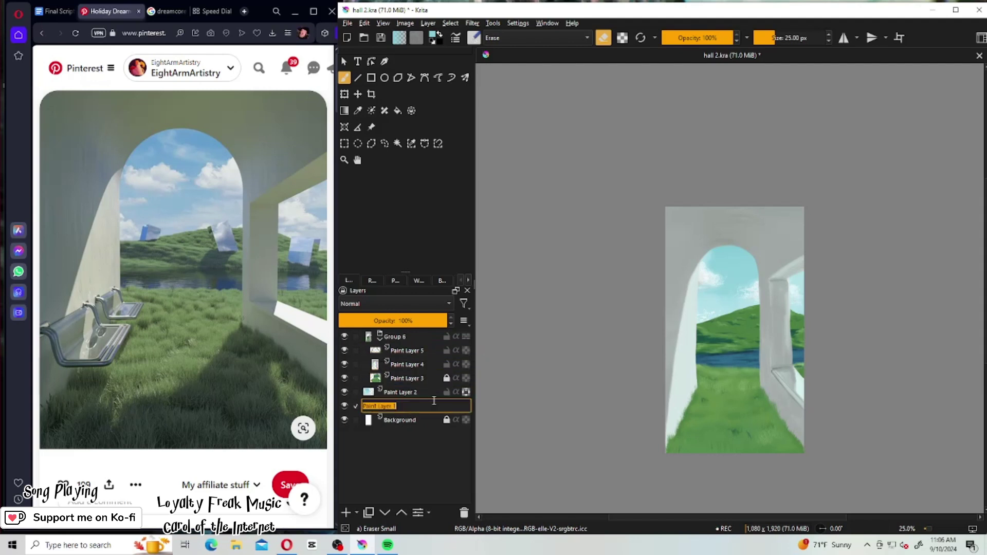
pyautogui.press('Return')
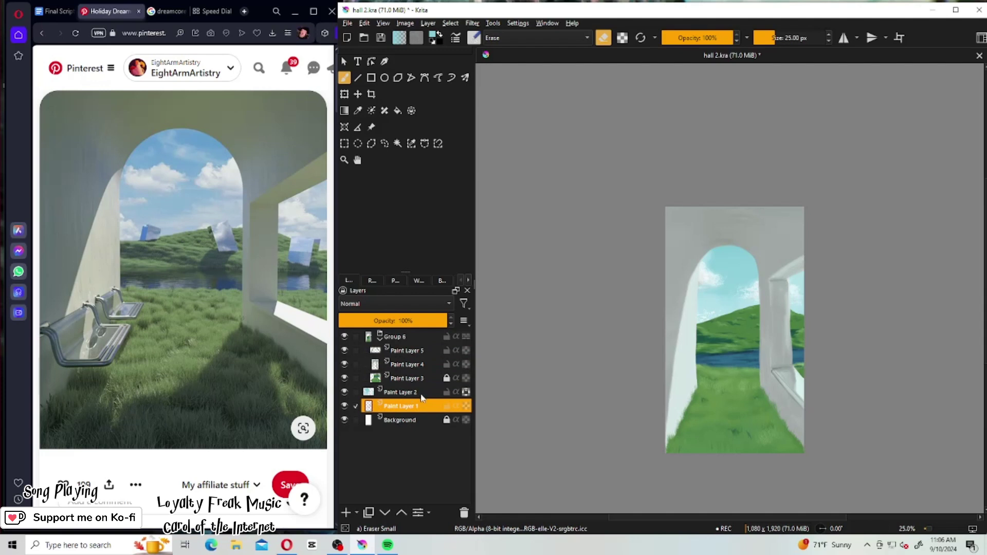
# Move Paint Layer 2 into the group below Paint Layer 3.
pyautogui.click(427, 392)
pyautogui.click(422, 411)
pyautogui.click(426, 392)
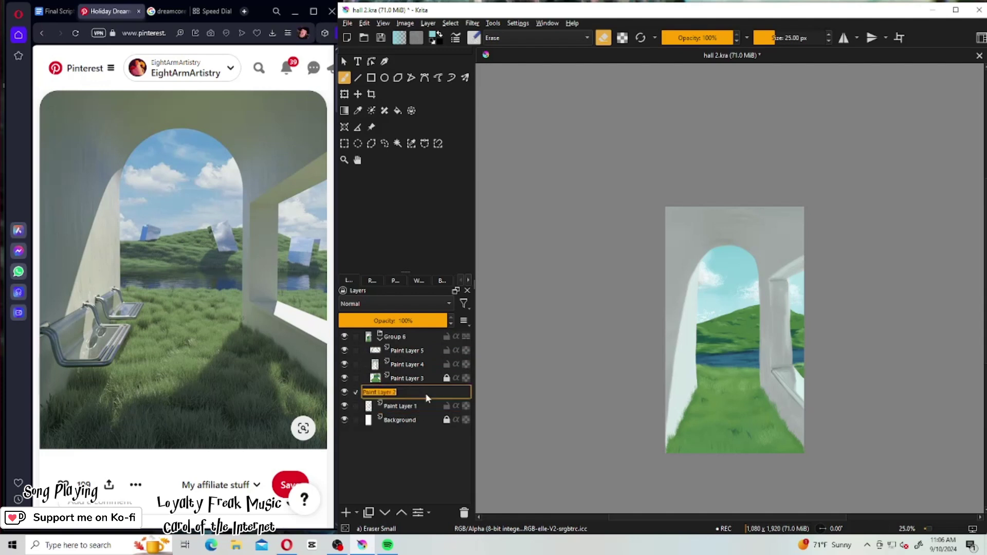
pyautogui.click(425, 404)
pyautogui.doubleClick(423, 394)
pyautogui.doubleClick(423, 399)
pyautogui.press('Return')
pyautogui.moveTo(412, 396)
pyautogui.mouseDown()
pyautogui.moveTo(433, 383)
pyautogui.moveTo(445, 399)
pyautogui.mouseUp()
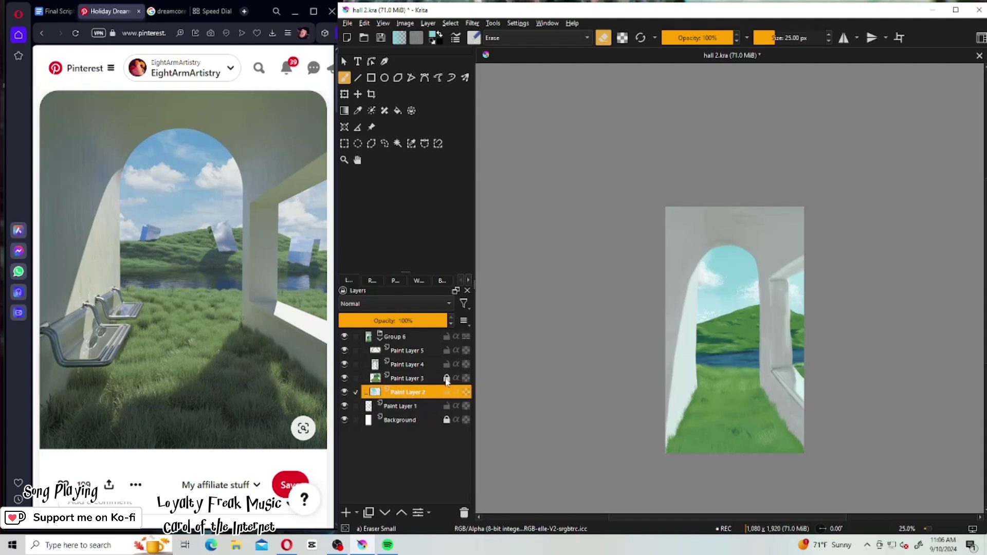
# Leave Paint Layer 1 and the background outside the group and hide Paint Layer 1.
pyautogui.doubleClick(435, 405)
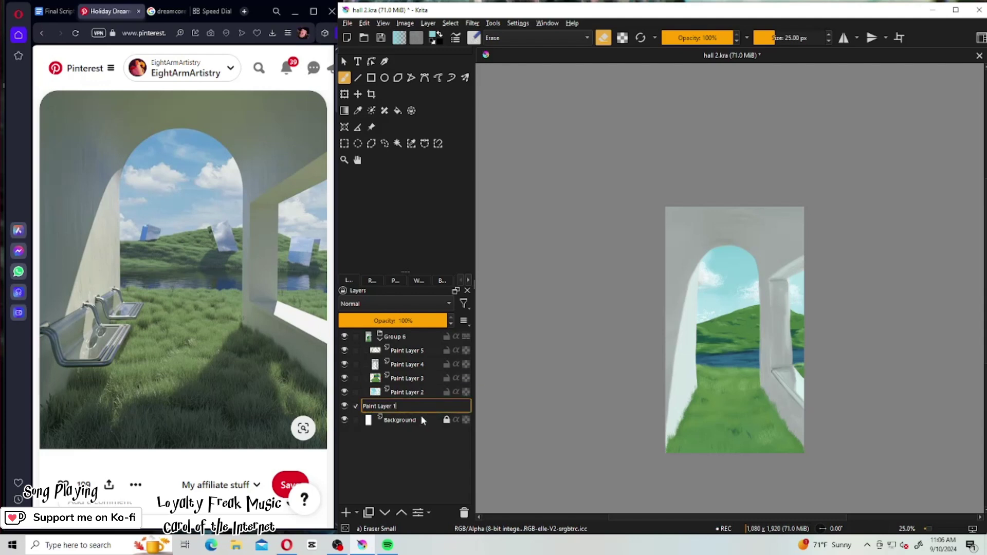
pyautogui.click(409, 425)
pyautogui.click(346, 406)
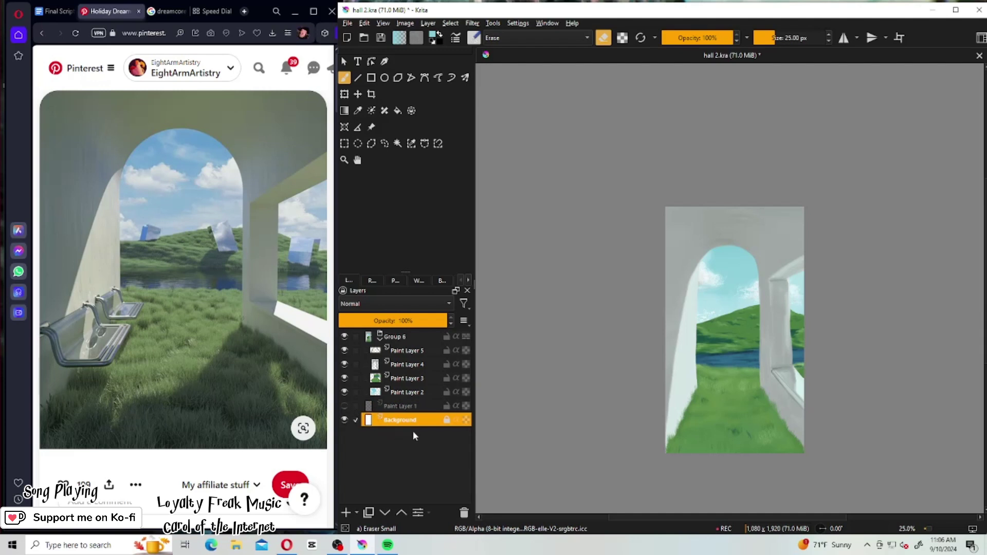
# Duplicate the layer group, and hide and collapse the original group.
pyautogui.click(418, 332)
pyautogui.rightClick(418, 331)
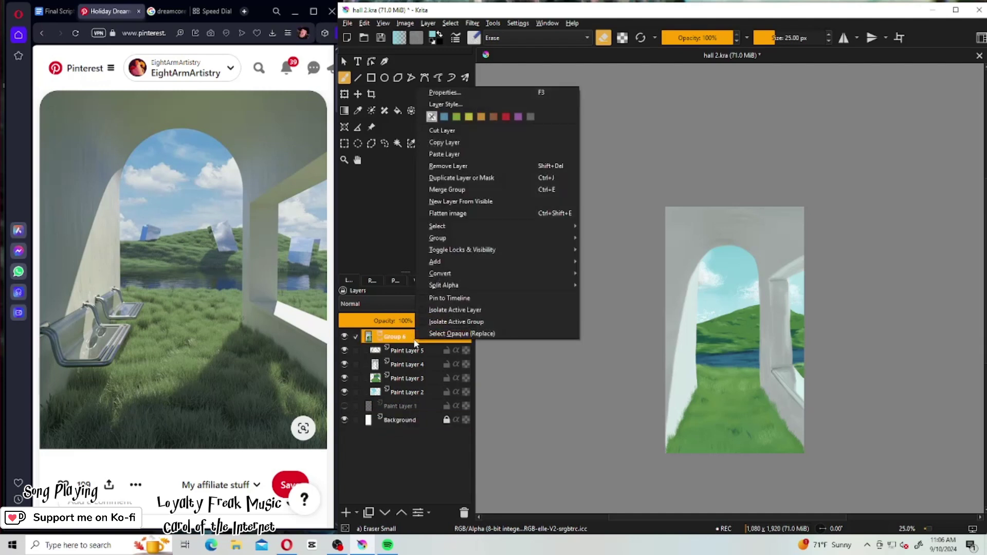
pyautogui.click(432, 180)
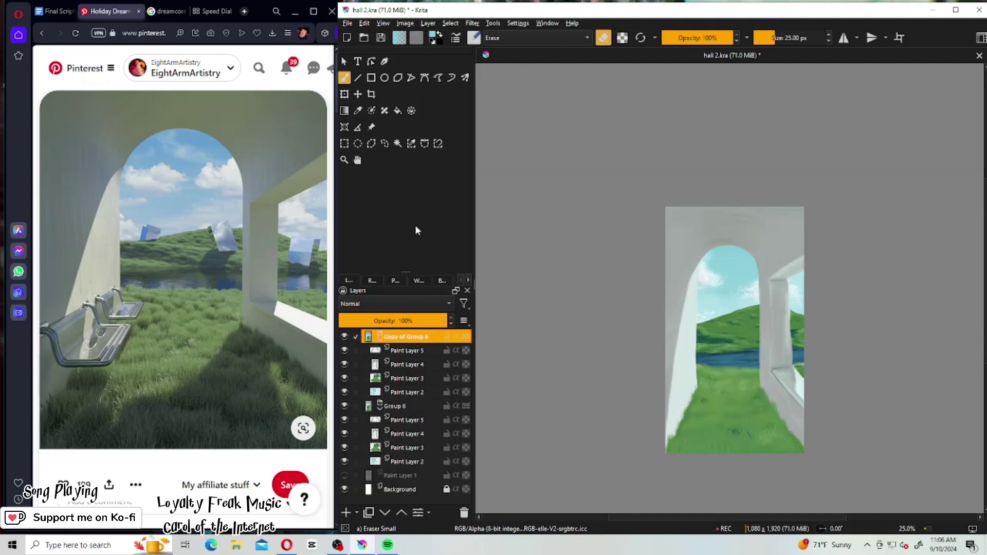
pyautogui.click(381, 405)
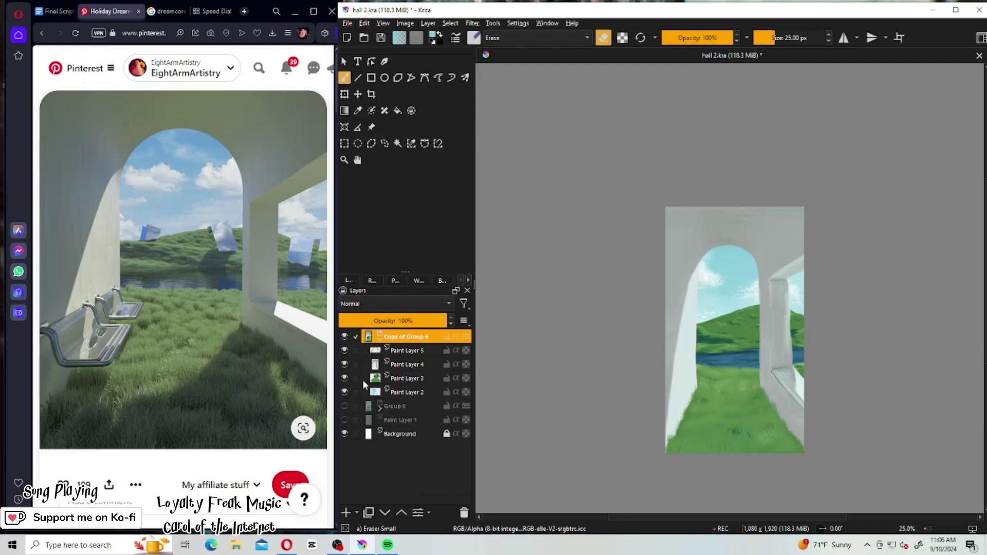
# Add two new empty paint layers above Paint Layer 5 inside the copied group.
pyautogui.doubleClick(407, 351)
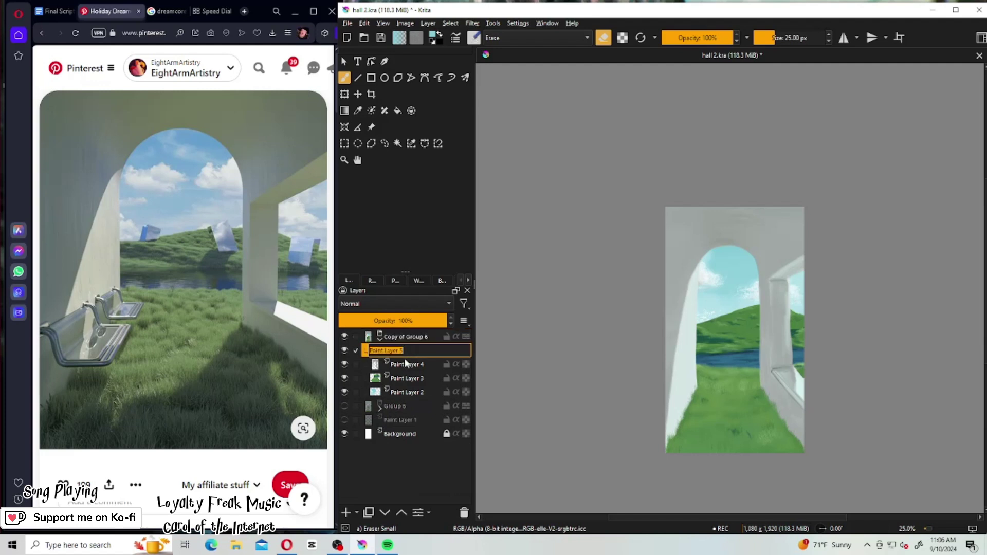
pyautogui.click(410, 486)
pyautogui.click(346, 512)
pyautogui.click(345, 512)
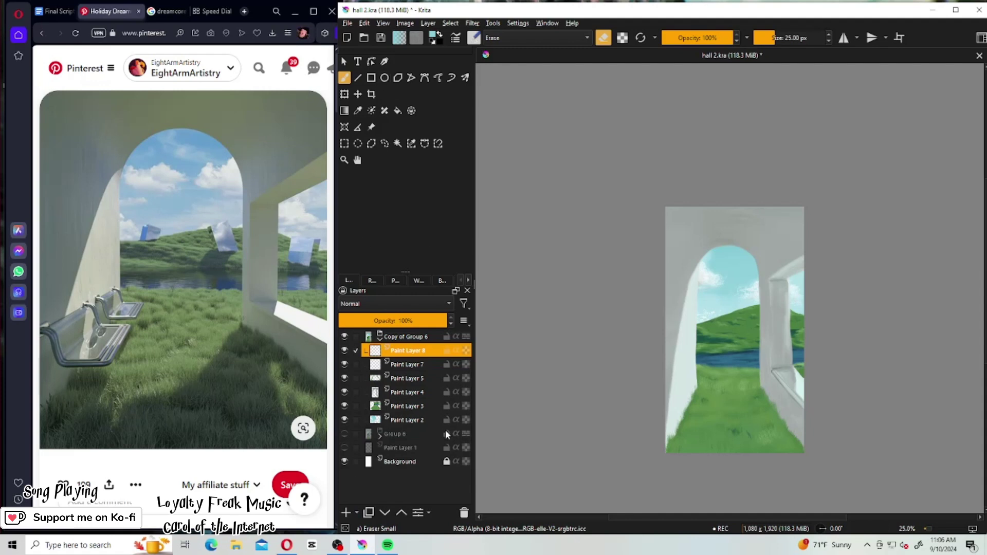
# Remove the empty Paint Layer 8 and switch the brush to Airbrush Soft.
pyautogui.click(464, 513)
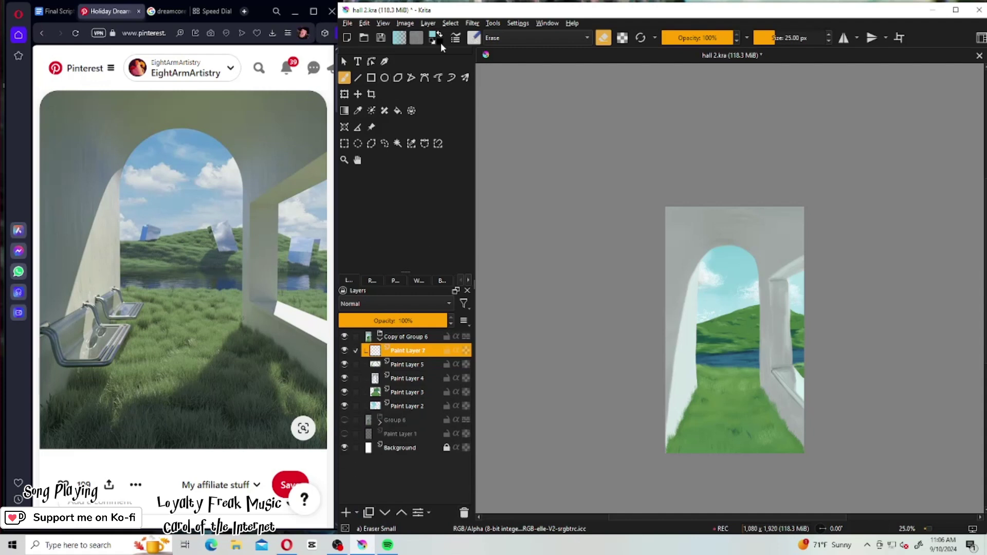
pyautogui.click(476, 37)
pyautogui.click(520, 64)
pyautogui.click(479, 10)
pyautogui.click(476, 37)
pyautogui.click(583, 74)
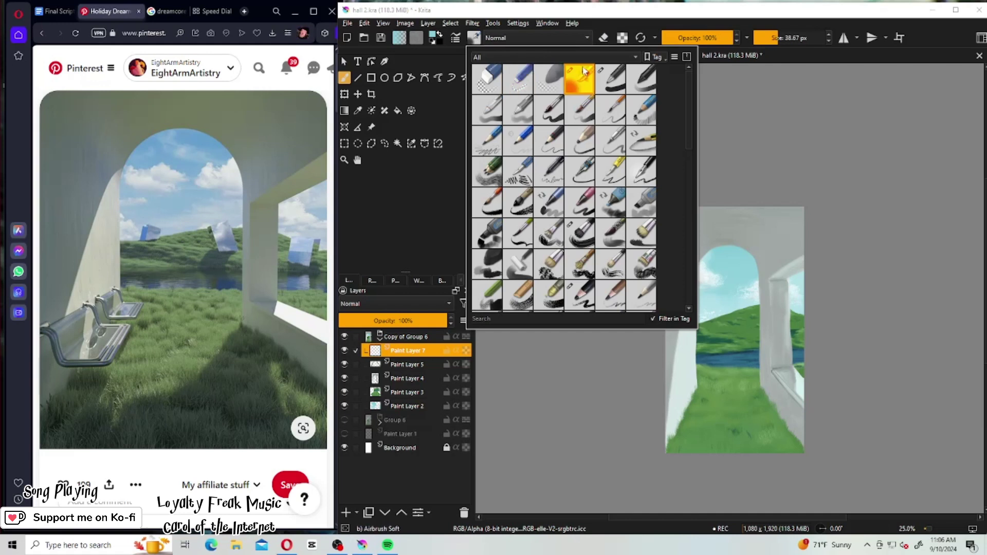
pyautogui.click(444, 114)
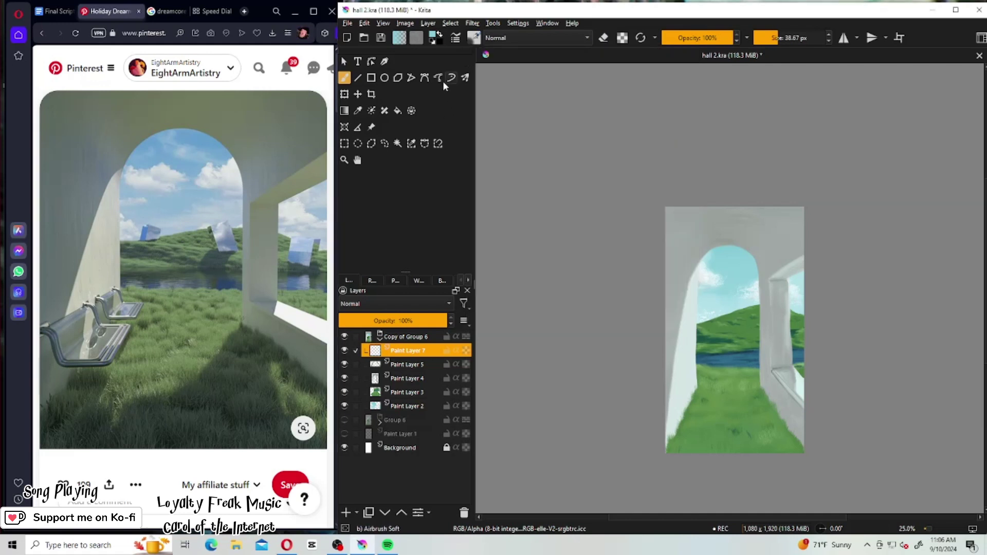
# Paint soft grey-blue (#c8d6d9) shadow strokes along both sides of the grass floor on Paint Layer 7 with a brush about 213 px wide.
pyautogui.click(434, 39)
pyautogui.click(575, 233)
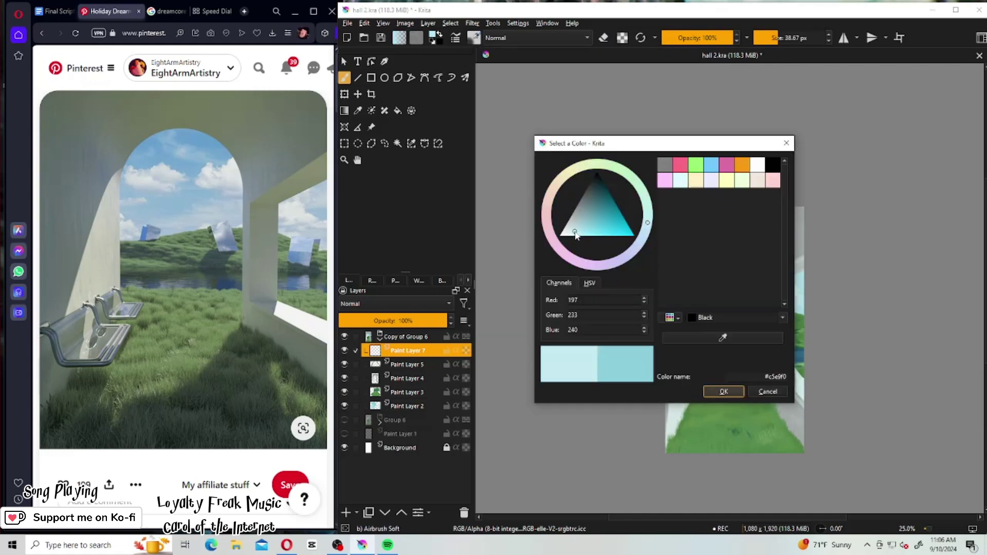
pyautogui.moveTo(575, 232); pyautogui.dragTo(570, 225)
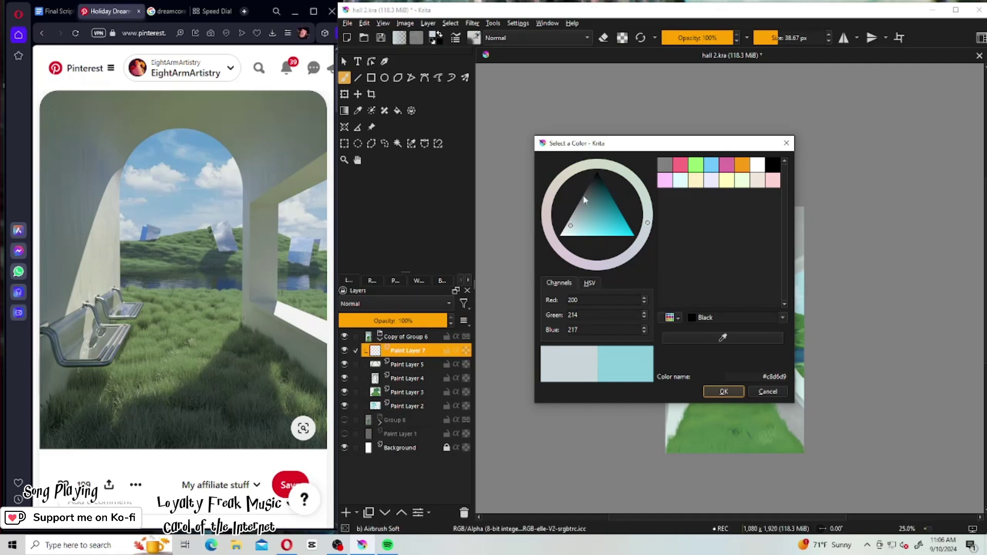
pyautogui.click(723, 391)
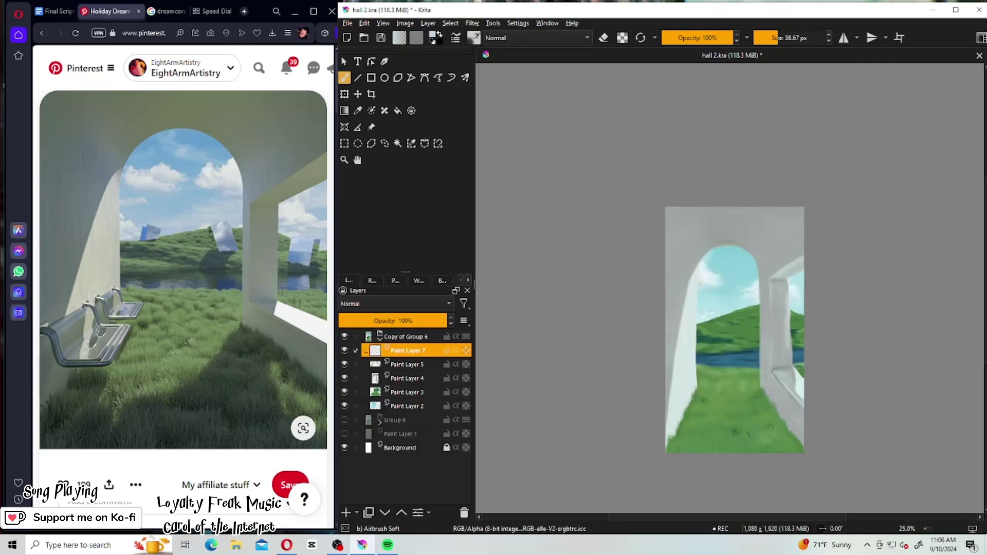
pyautogui.click(796, 37)
pyautogui.moveTo(760, 387)
pyautogui.mouseDown()
pyautogui.moveTo(738, 458)
pyautogui.moveTo(762, 400)
pyautogui.moveTo(755, 460)
pyautogui.moveTo(761, 406)
pyautogui.moveTo(736, 467)
pyautogui.moveTo(728, 455)
pyautogui.moveTo(714, 465)
pyautogui.moveTo(670, 450)
pyautogui.moveTo(669, 461)
pyautogui.moveTo(698, 395)
pyautogui.moveTo(679, 443)
pyautogui.moveTo(697, 408)
pyautogui.moveTo(679, 463)
pyautogui.moveTo(687, 466)
pyautogui.moveTo(687, 447)
pyautogui.moveTo(687, 457)
pyautogui.moveTo(756, 441)
pyautogui.moveTo(766, 402)
pyautogui.moveTo(799, 423)
pyautogui.moveTo(770, 380)
pyautogui.moveTo(813, 442)
pyautogui.moveTo(780, 406)
pyautogui.moveTo(795, 457)
pyautogui.mouseUp()
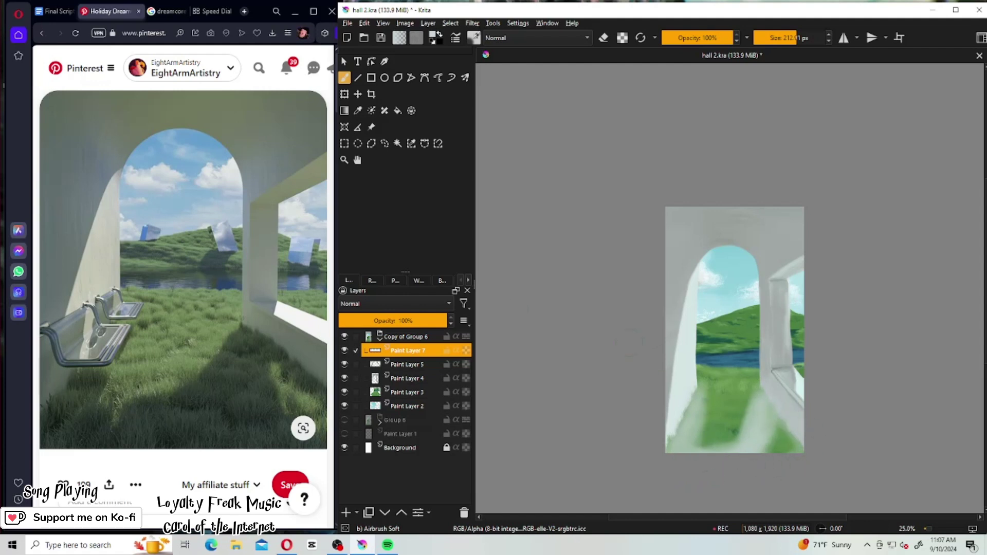
# Set the blending mode of Paint Layer 7 to Multiply.
pyautogui.click(362, 303)
pyautogui.click(364, 299)
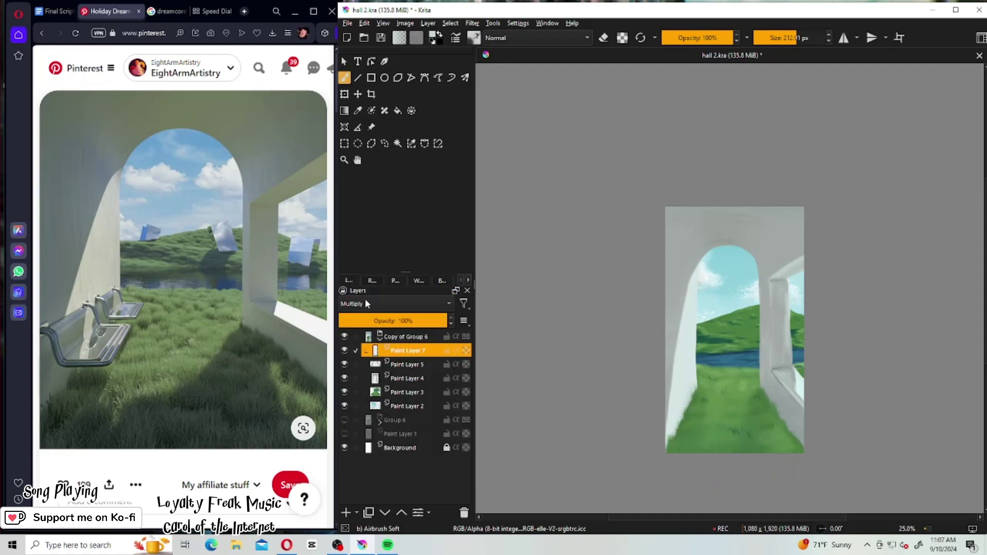
pyautogui.click(373, 307)
pyautogui.click(363, 205)
pyautogui.click(364, 309)
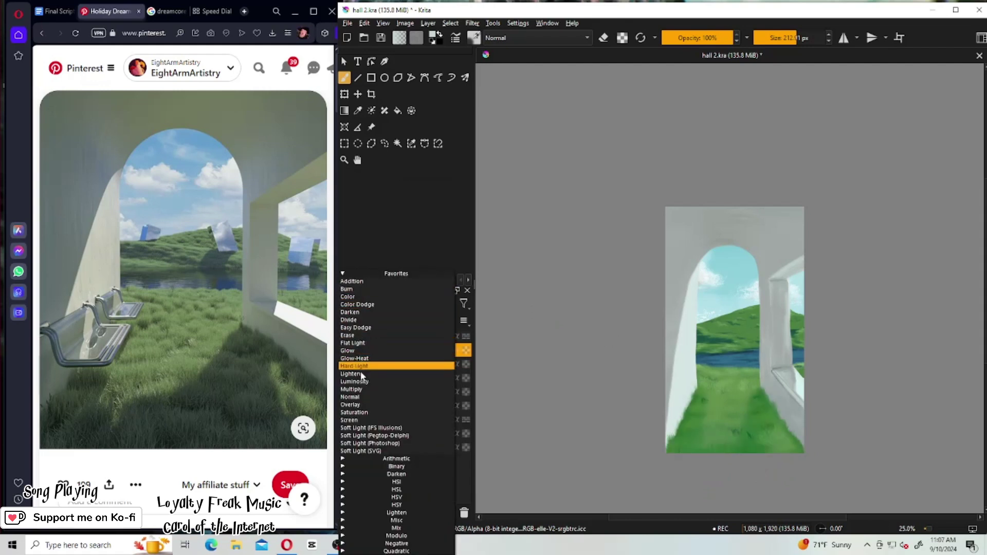
pyautogui.click(360, 388)
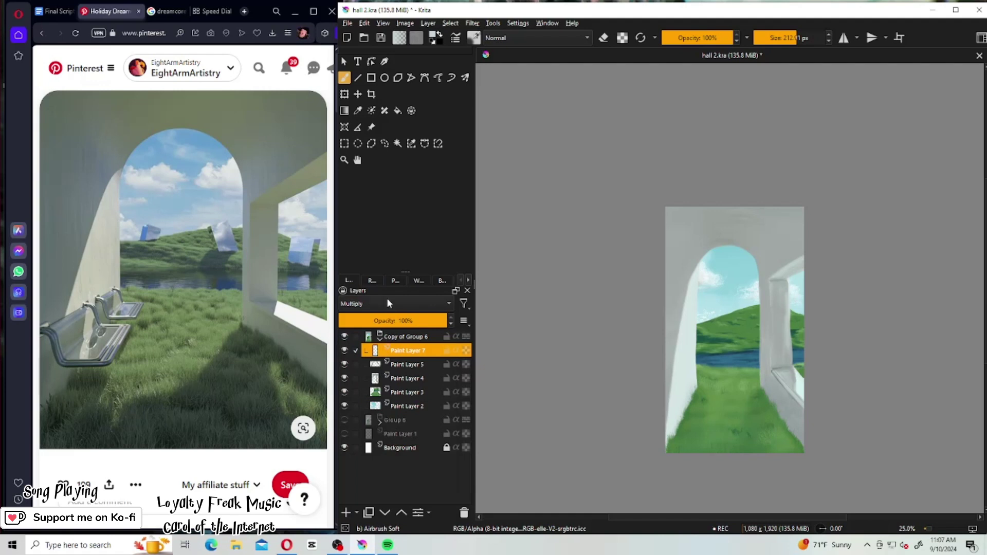
# Duplicate the Multiply shadow layer twice and merge both copies down into Paint Layer 7.
pyautogui.rightClick(406, 350)
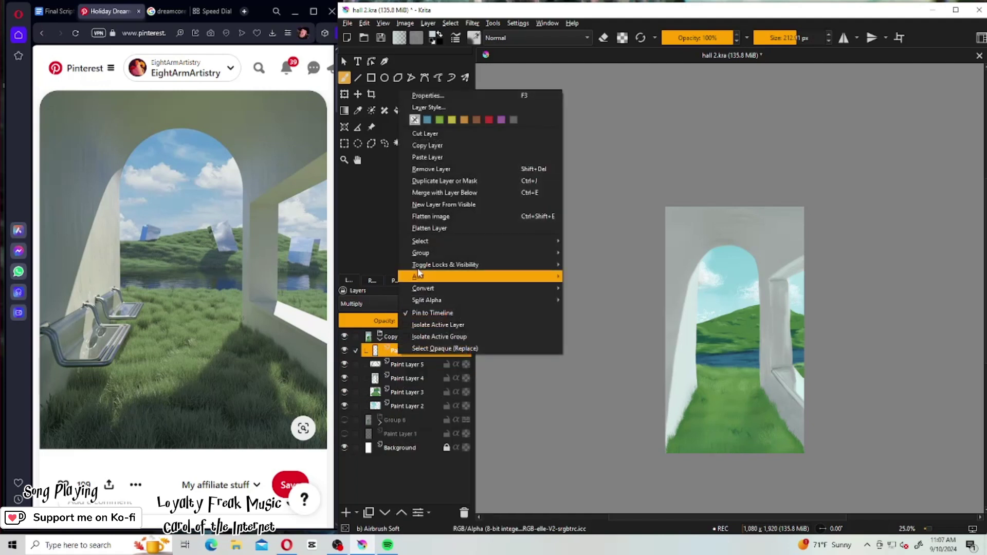
pyautogui.click(442, 183)
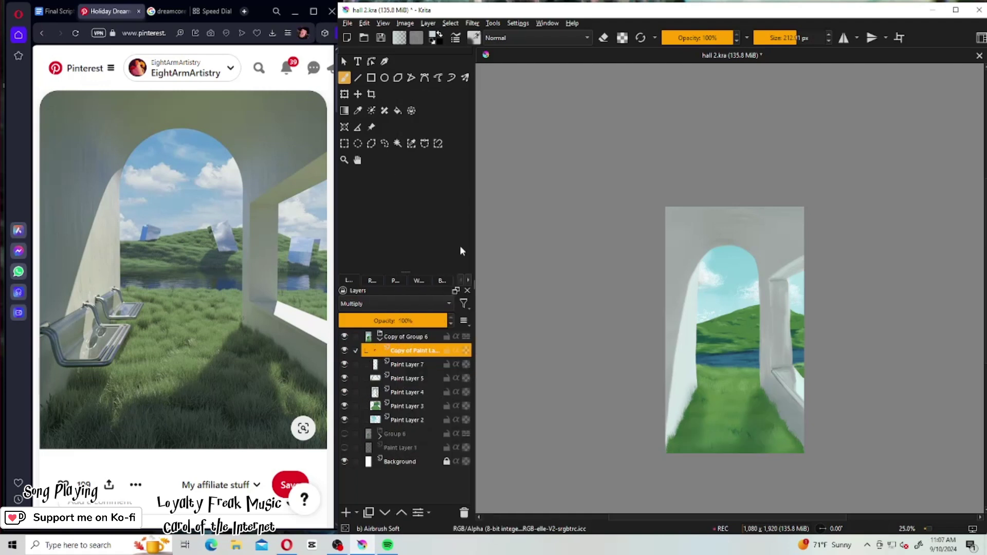
pyautogui.rightClick(409, 352)
pyautogui.click(456, 177)
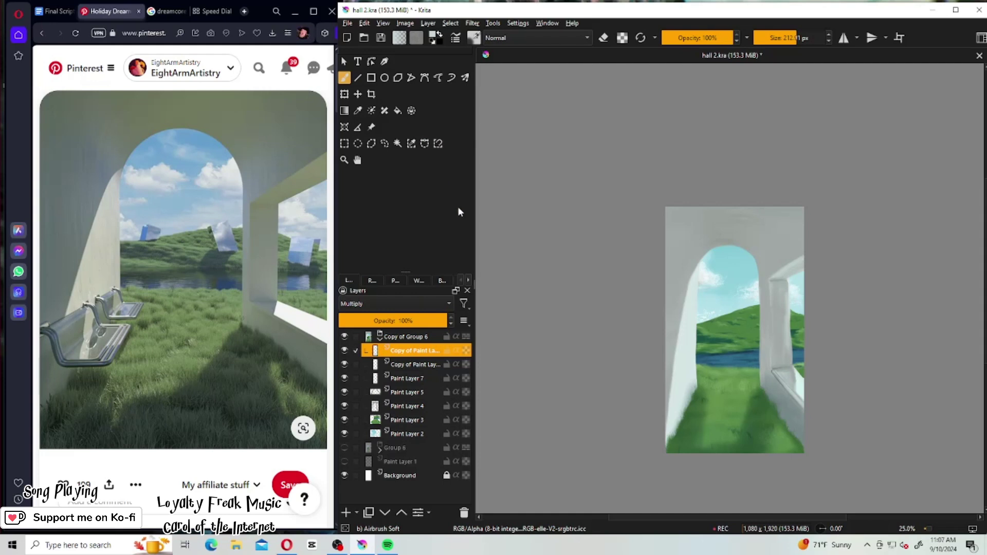
pyautogui.hotkey('ctrl', 'e')
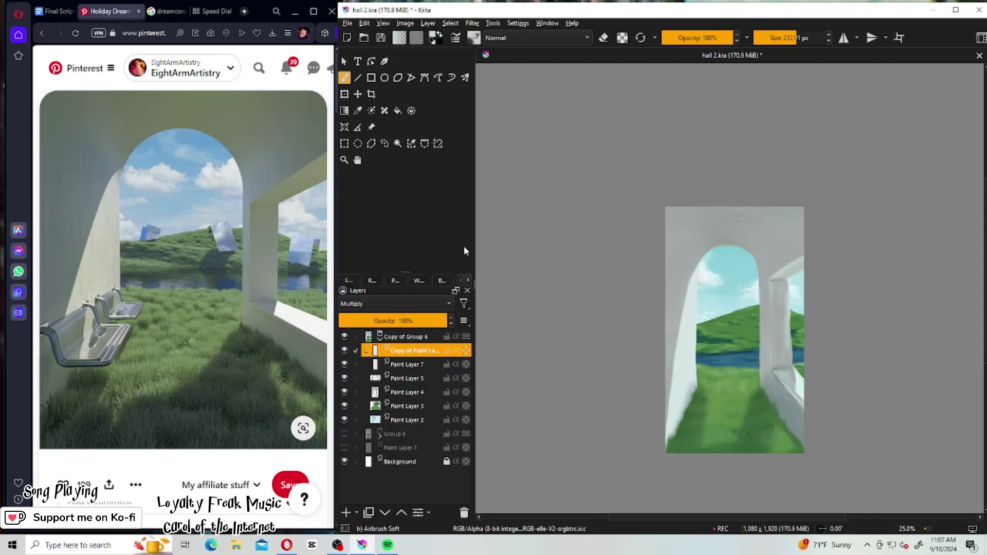
pyautogui.hotkey('ctrl', 'e')
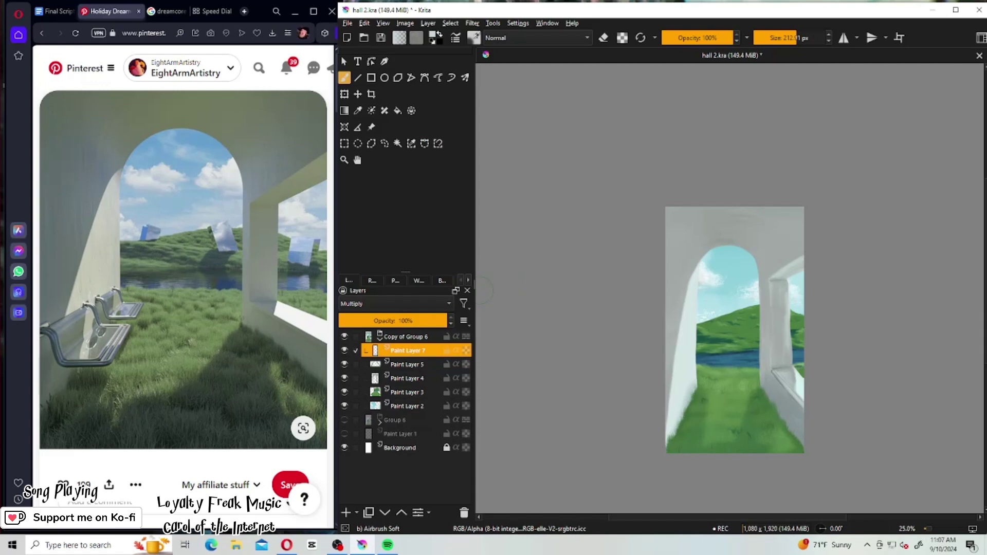
# Erase the excess shading along the base of the left wall and at the far edge of the grass.
pyautogui.press('e')
pyautogui.moveTo(688, 386); pyautogui.dragTo(676, 419)
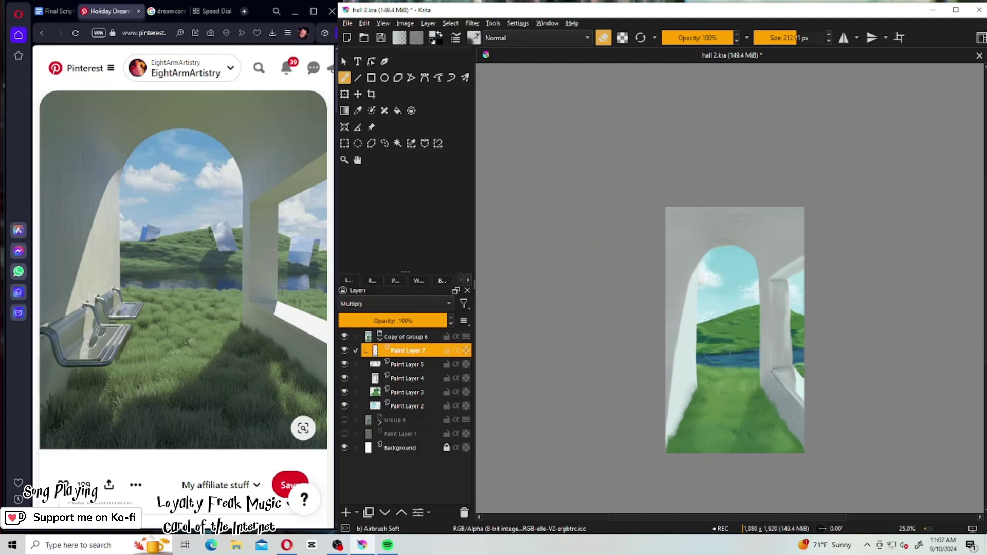
pyautogui.moveTo(702, 385)
pyautogui.mouseDown()
pyautogui.moveTo(703, 405)
pyautogui.moveTo(691, 385)
pyautogui.moveTo(704, 366)
pyautogui.mouseUp()
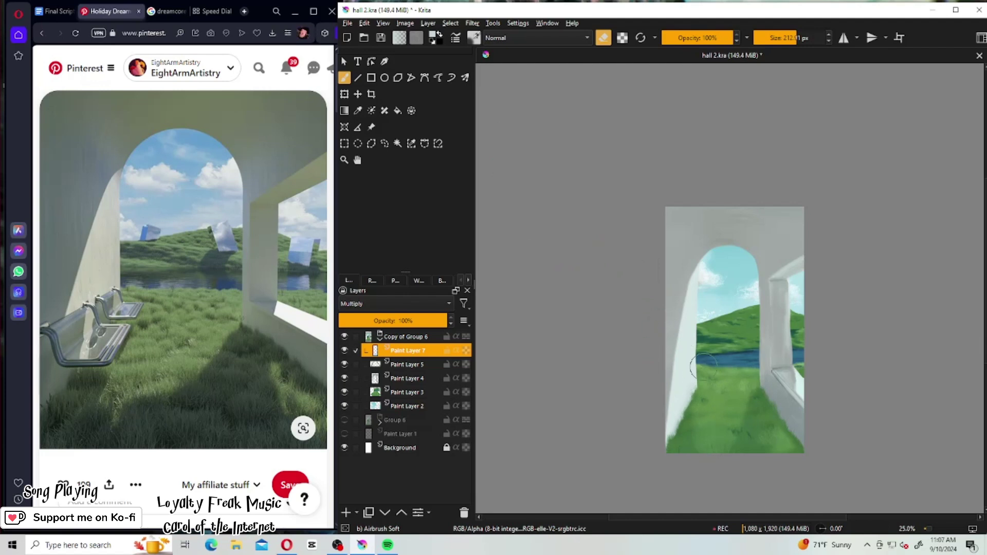
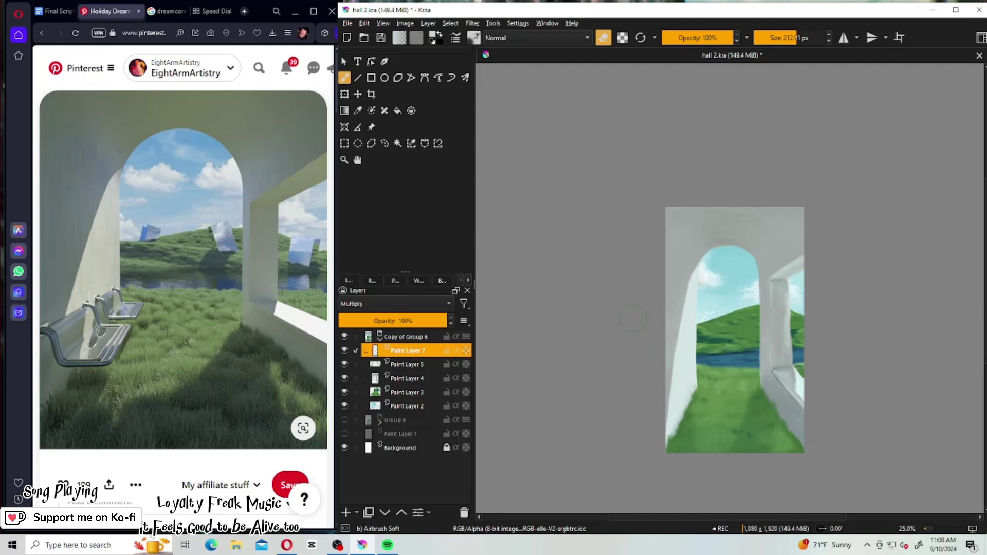
# Merge the copied group, including a new empty paint layer, into a single layer and duplicate the merged layer.
pyautogui.click(347, 512)
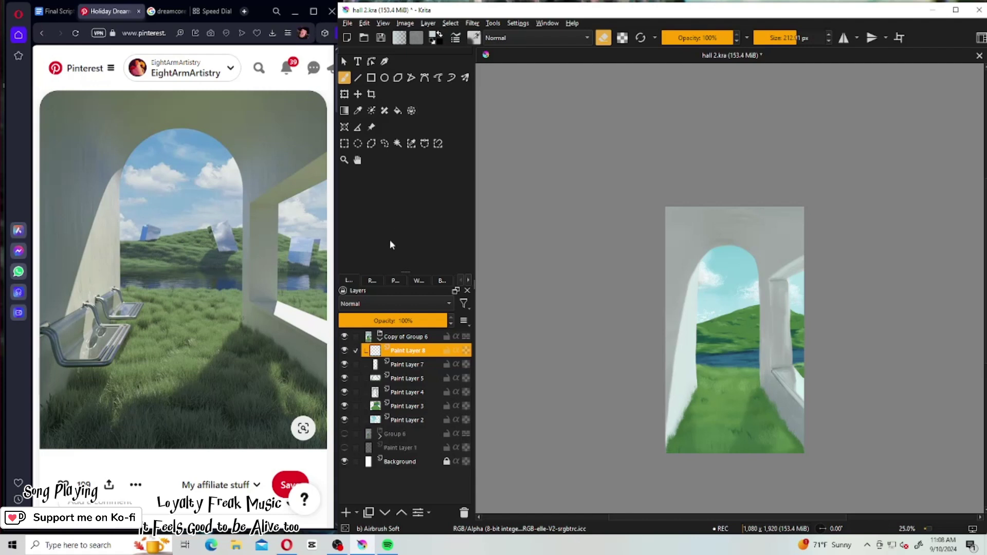
pyautogui.click(407, 339)
pyautogui.rightClick(393, 337)
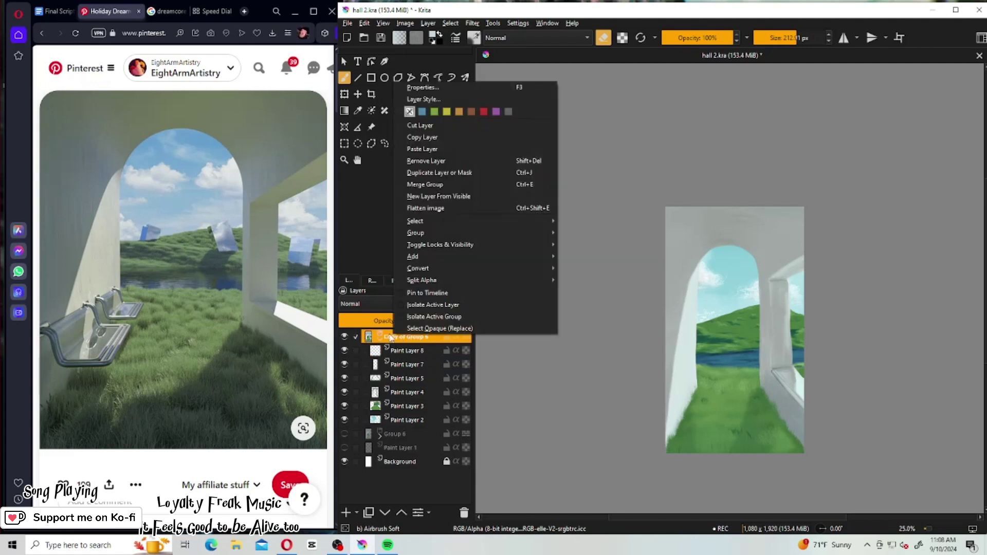
pyautogui.click(425, 184)
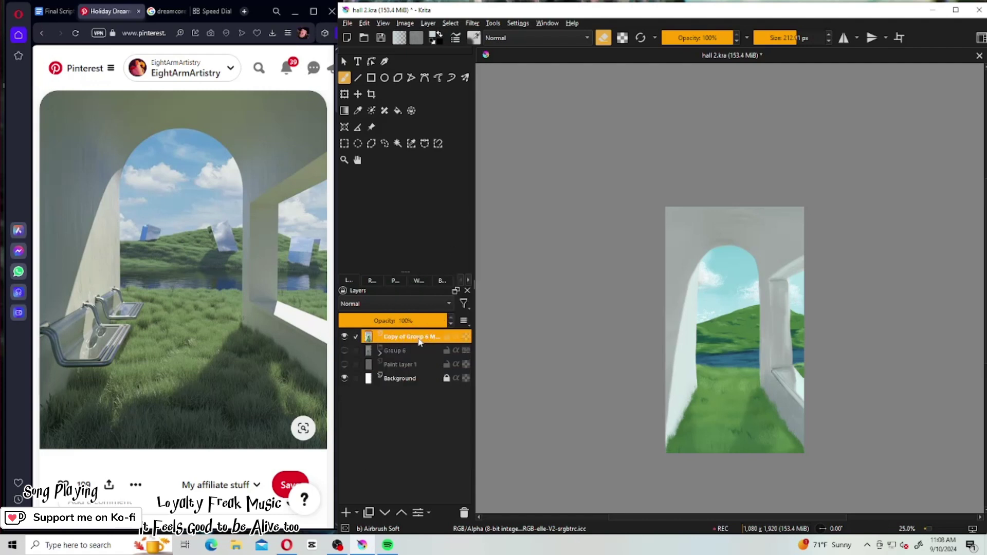
pyautogui.rightClick(400, 343)
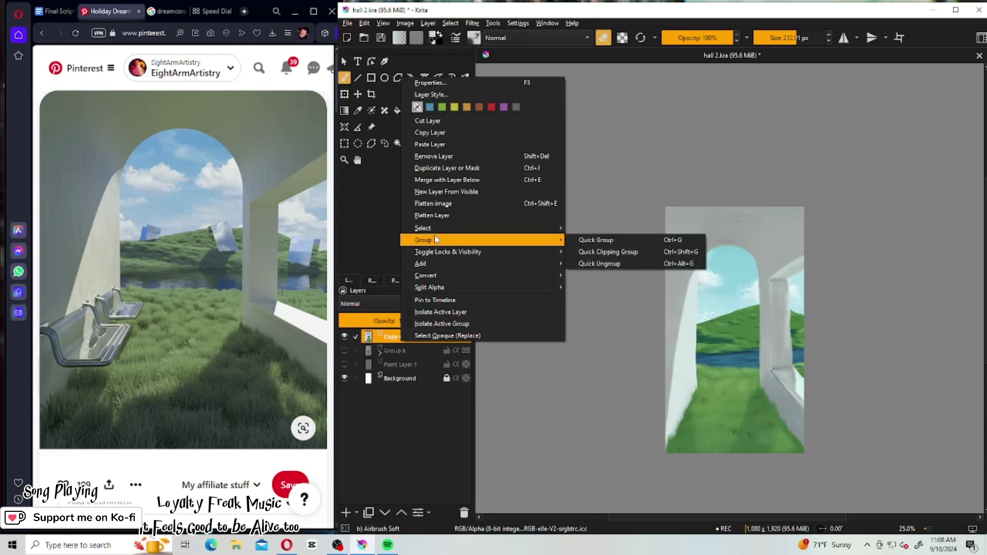
pyautogui.click(444, 168)
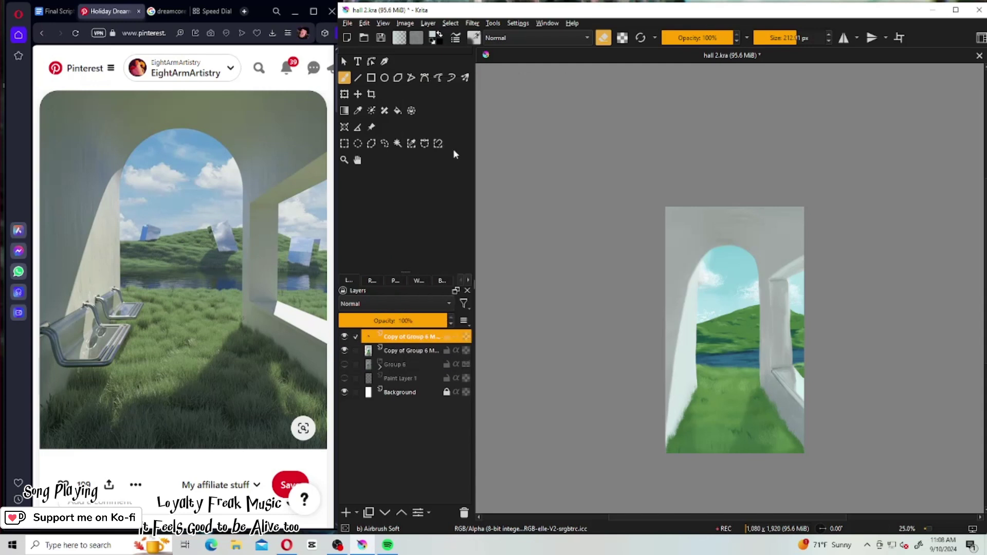
pyautogui.click(471, 24)
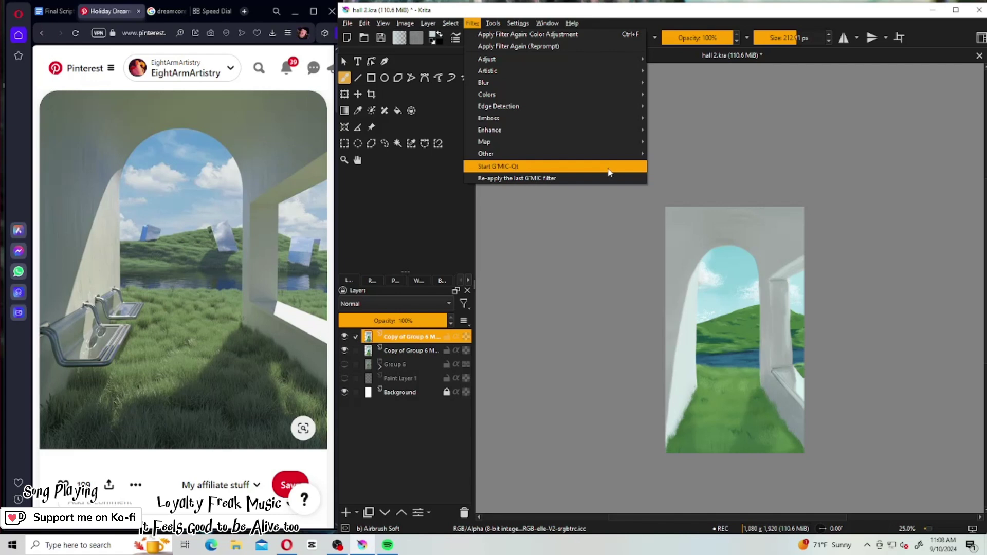
pyautogui.click(532, 240)
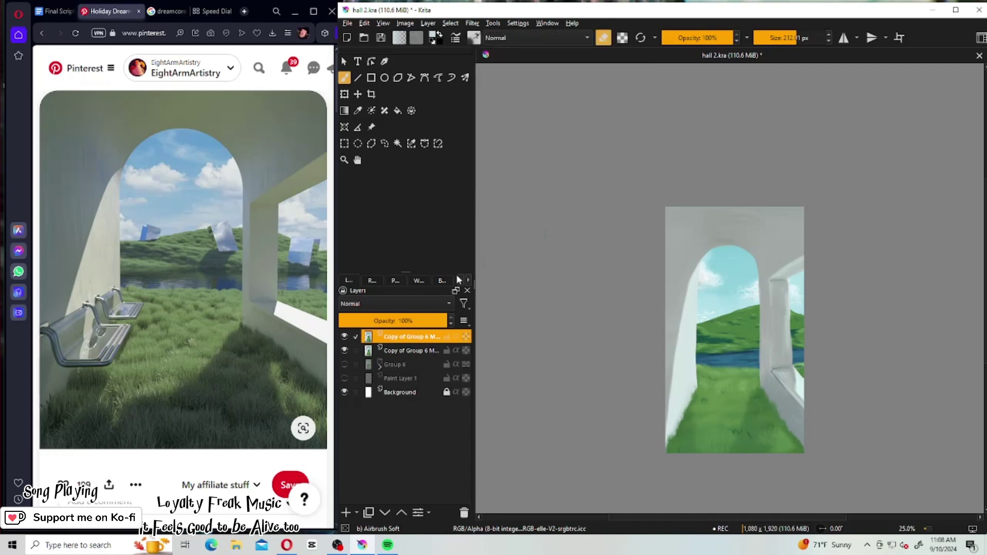
pyautogui.click(401, 304)
pyautogui.press('Escape')
pyautogui.click(471, 23)
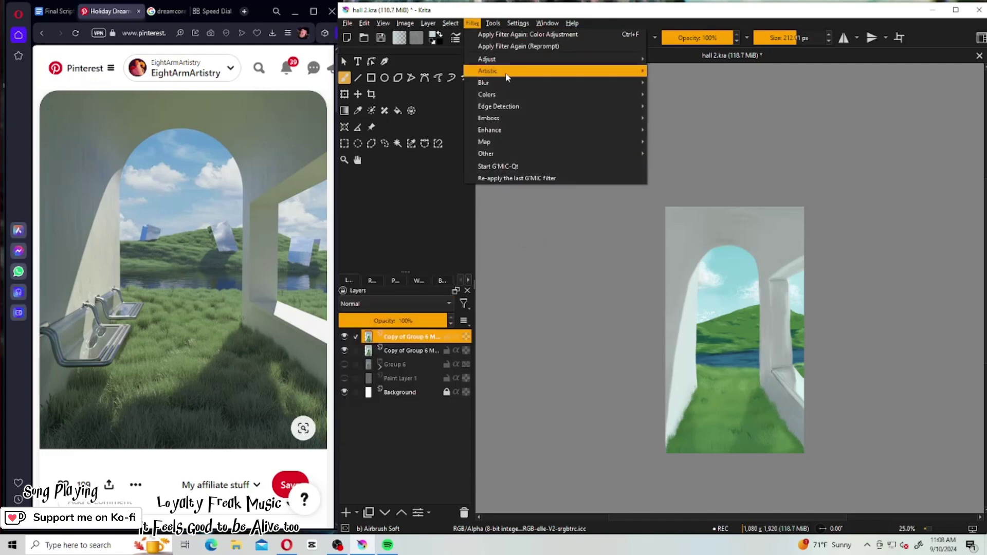
pyautogui.moveTo(509, 83)
pyautogui.click(676, 94)
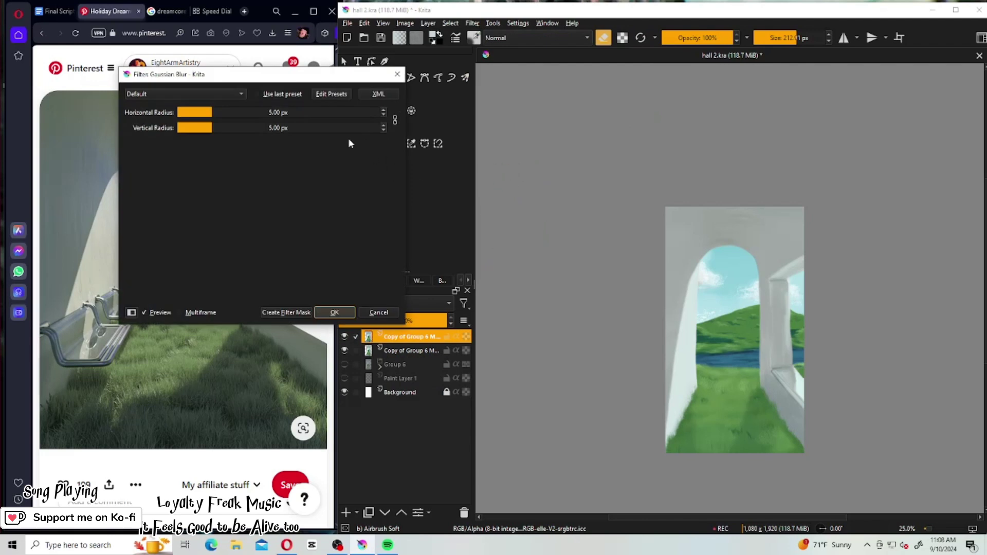
pyautogui.moveTo(211, 128); pyautogui.dragTo(221, 129)
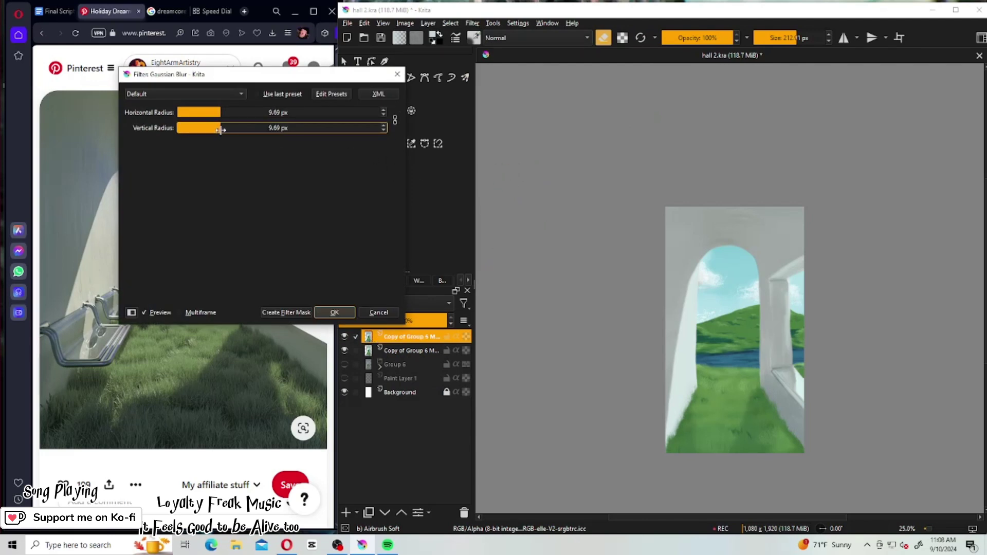
pyautogui.click(372, 314)
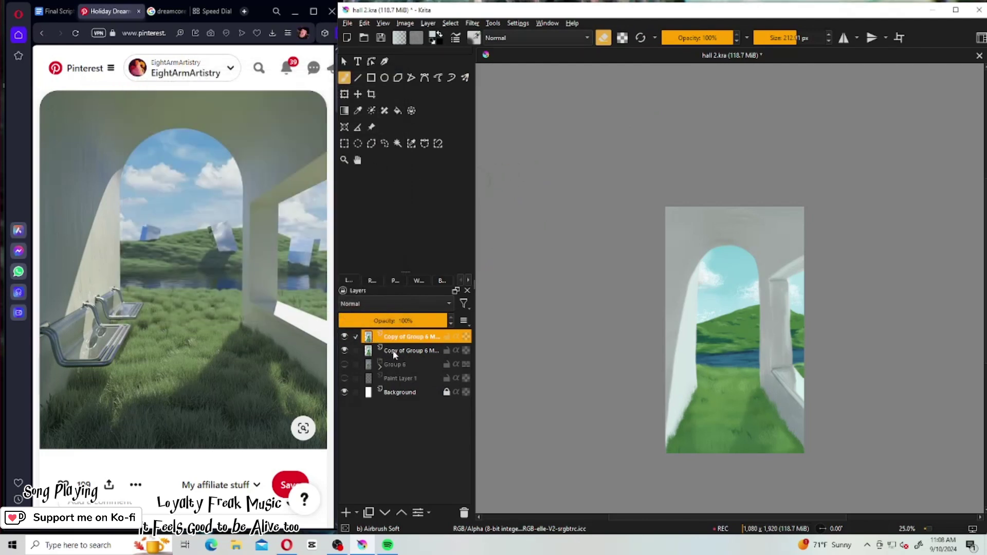
# Erase the grass floor and the upper left wall from the top merged copy using Eraser Circle at about 262 px.
pyautogui.click(474, 37)
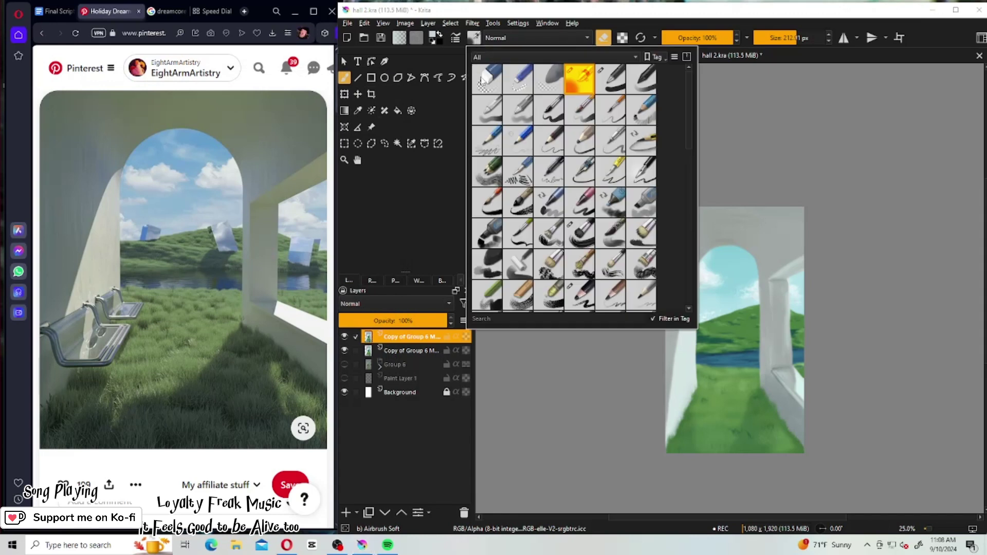
pyautogui.click(486, 79)
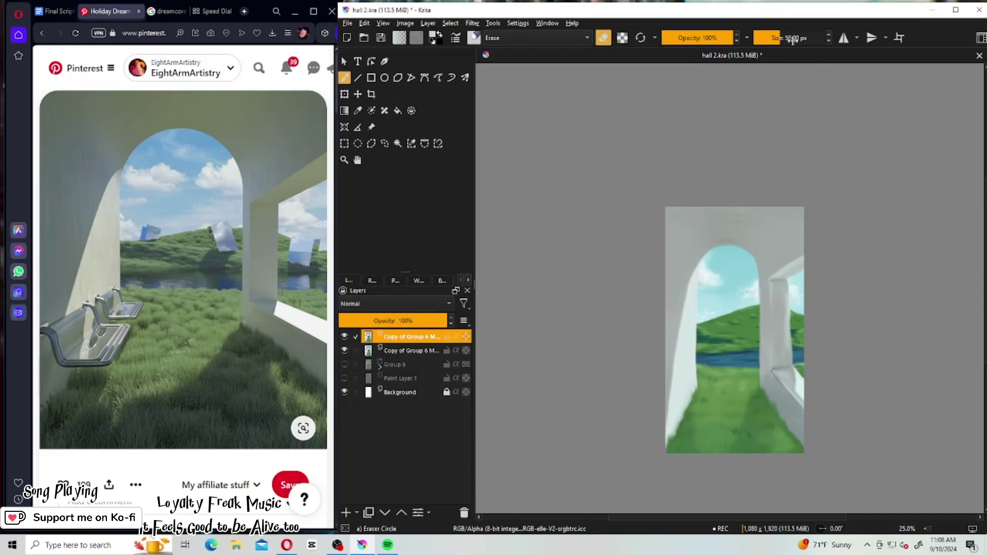
pyautogui.moveTo(792, 39); pyautogui.dragTo(799, 39)
pyautogui.moveTo(758, 386); pyautogui.dragTo(812, 377)
# Lower the opacity of the lower merged copy and erase the remaining large wall and ceiling areas from the top copy.
pyautogui.click(406, 350)
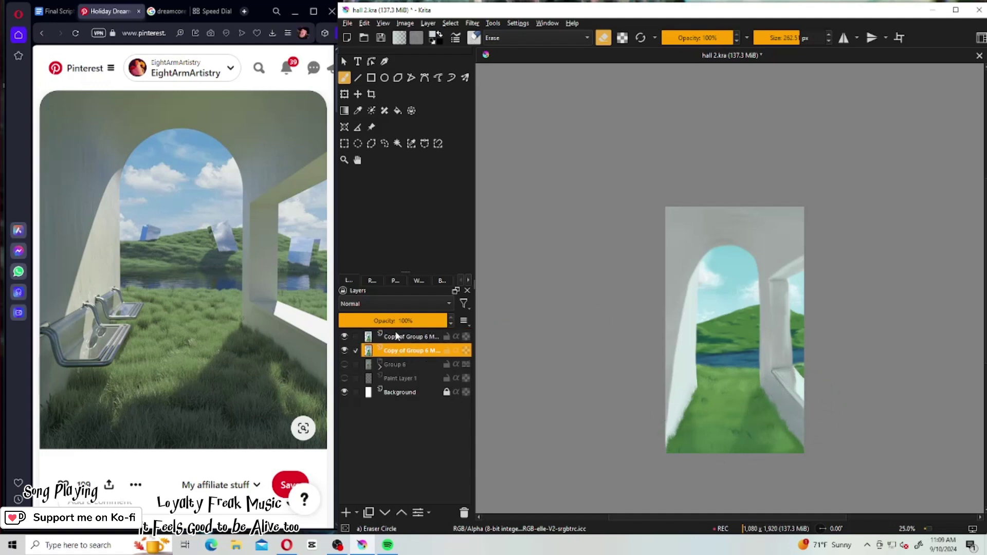
pyautogui.click(404, 320)
pyautogui.click(425, 337)
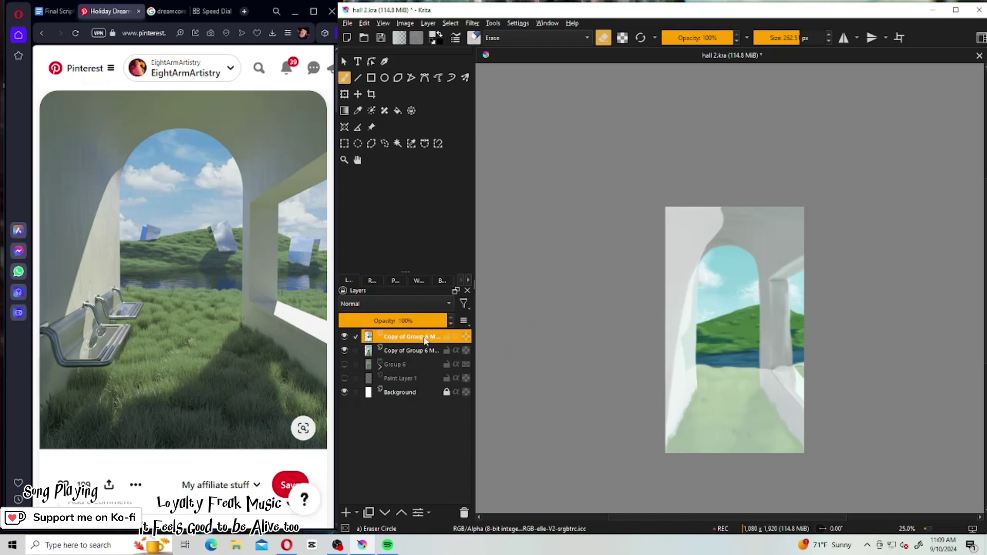
pyautogui.moveTo(670, 342)
pyautogui.mouseDown()
pyautogui.moveTo(674, 322)
pyautogui.moveTo(678, 361)
pyautogui.moveTo(686, 259)
pyautogui.moveTo(701, 230)
pyautogui.moveTo(726, 228)
pyautogui.moveTo(701, 232)
pyautogui.moveTo(724, 227)
pyautogui.moveTo(692, 253)
pyautogui.moveTo(721, 229)
pyautogui.moveTo(707, 239)
pyautogui.moveTo(774, 223)
pyautogui.moveTo(719, 213)
pyautogui.moveTo(815, 215)
pyautogui.moveTo(750, 225)
pyautogui.moveTo(797, 271)
pyautogui.moveTo(787, 240)
pyautogui.moveTo(807, 226)
pyautogui.moveTo(778, 272)
pyautogui.moveTo(802, 255)
pyautogui.moveTo(784, 265)
pyautogui.moveTo(743, 234)
pyautogui.moveTo(770, 264)
pyautogui.moveTo(773, 355)
pyautogui.mouseUp()
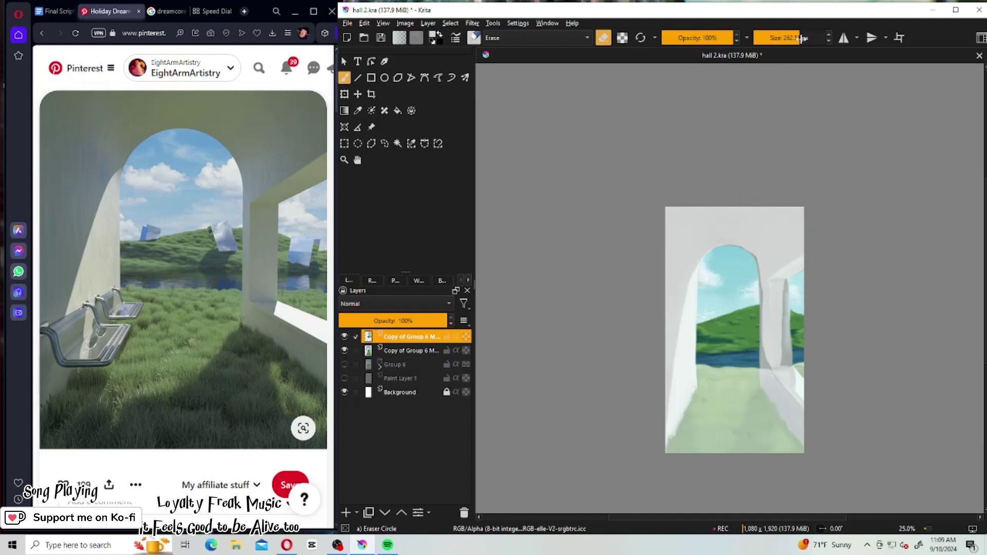
# Reduce the eraser size and clean the leftover wall remnants along the arch edge, right pillar and window frame on the top copy.
pyautogui.moveTo(801, 38); pyautogui.dragTo(790, 38)
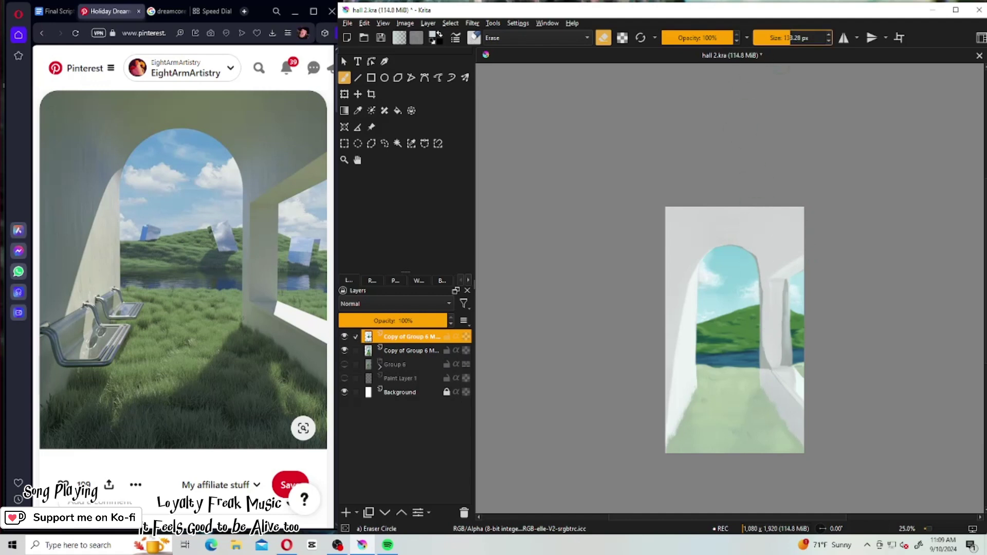
pyautogui.click(930, 531)
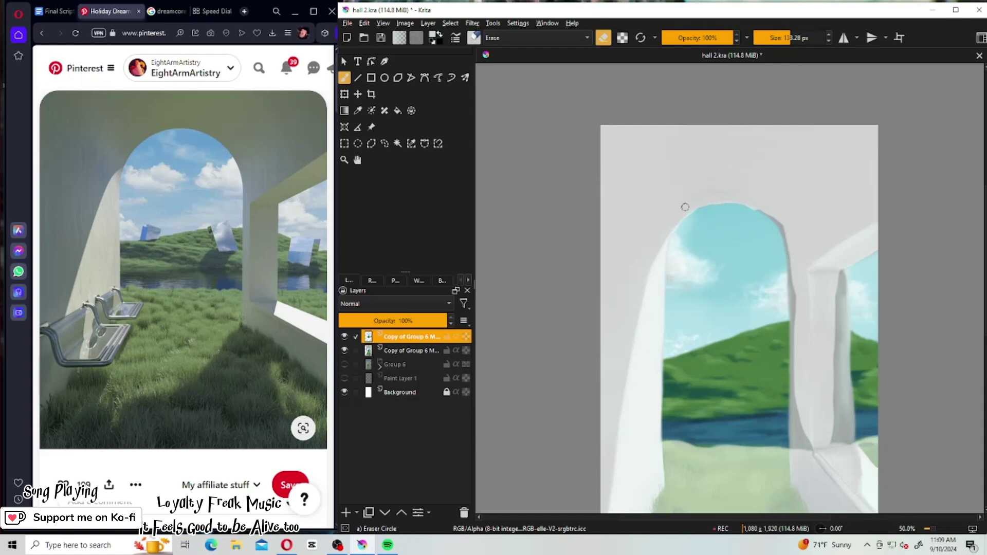
pyautogui.moveTo(773, 211)
pyautogui.mouseDown()
pyautogui.moveTo(795, 260)
pyautogui.moveTo(786, 256)
pyautogui.mouseUp()
pyautogui.moveTo(833, 295)
pyautogui.mouseDown()
pyautogui.moveTo(843, 371)
pyautogui.moveTo(835, 322)
pyautogui.moveTo(838, 436)
pyautogui.moveTo(840, 414)
pyautogui.moveTo(830, 443)
pyautogui.mouseUp()
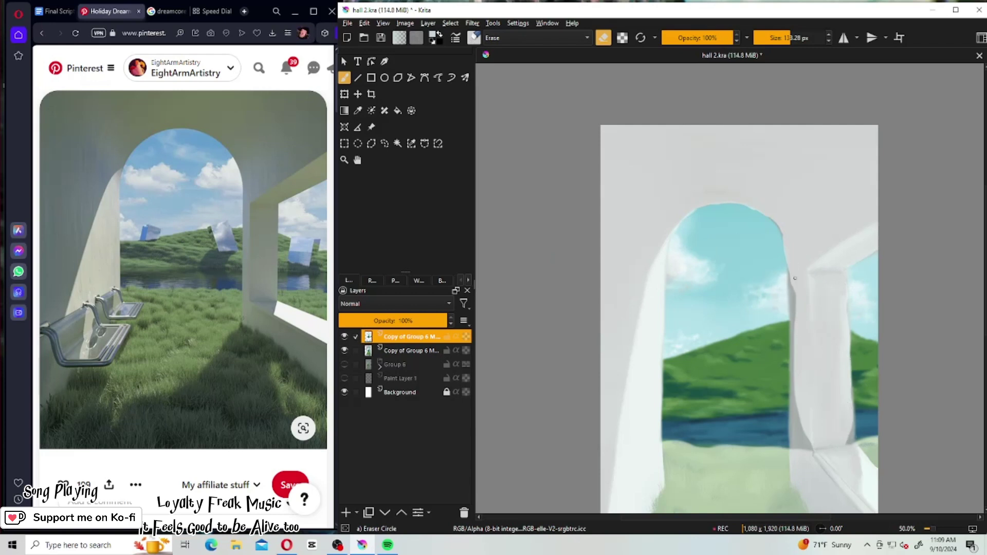
pyautogui.moveTo(790, 269); pyautogui.dragTo(802, 453)
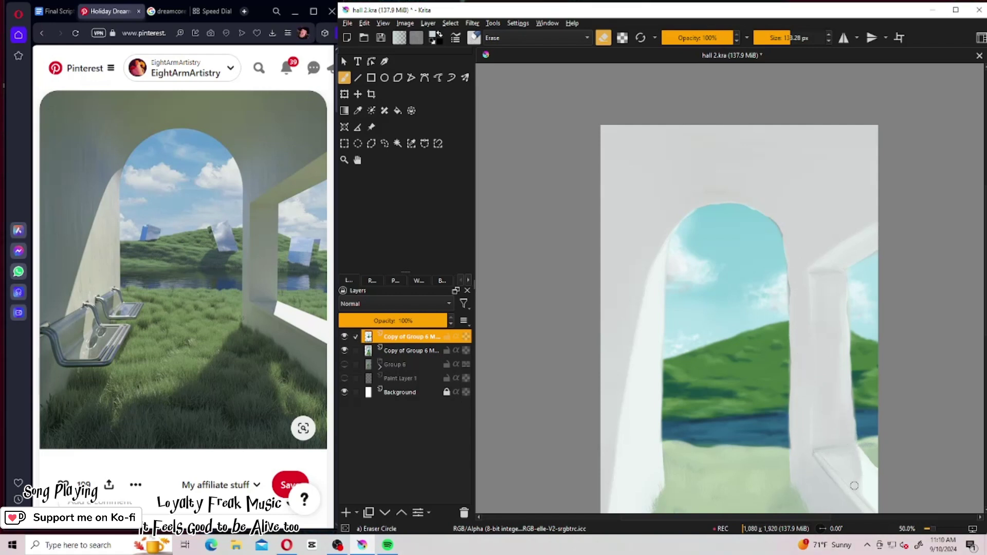
pyautogui.scroll(-5, 698, 293)
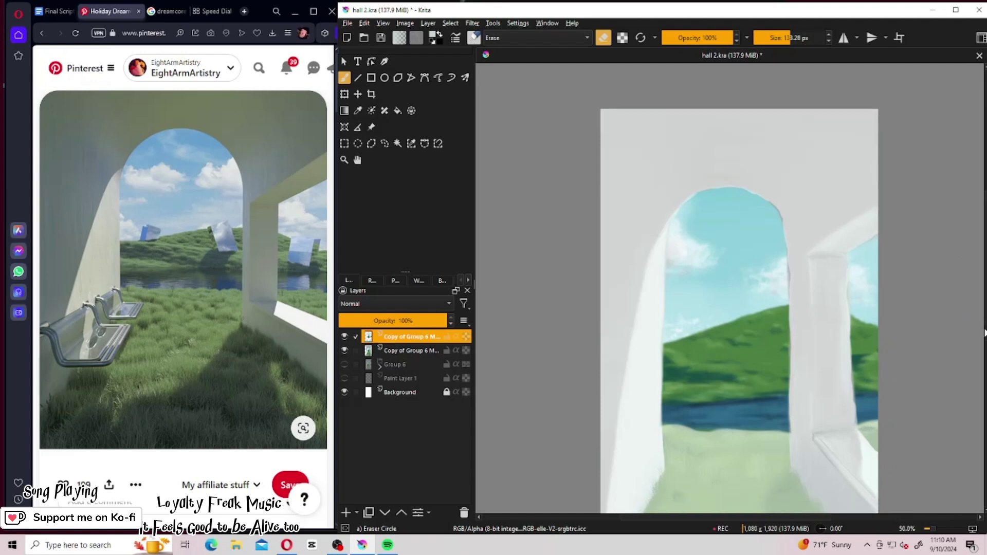
pyautogui.moveTo(698, 294)
pyautogui.mouseDown()
pyautogui.moveTo(718, 291)
pyautogui.moveTo(672, 288)
pyautogui.moveTo(721, 289)
pyautogui.mouseUp()
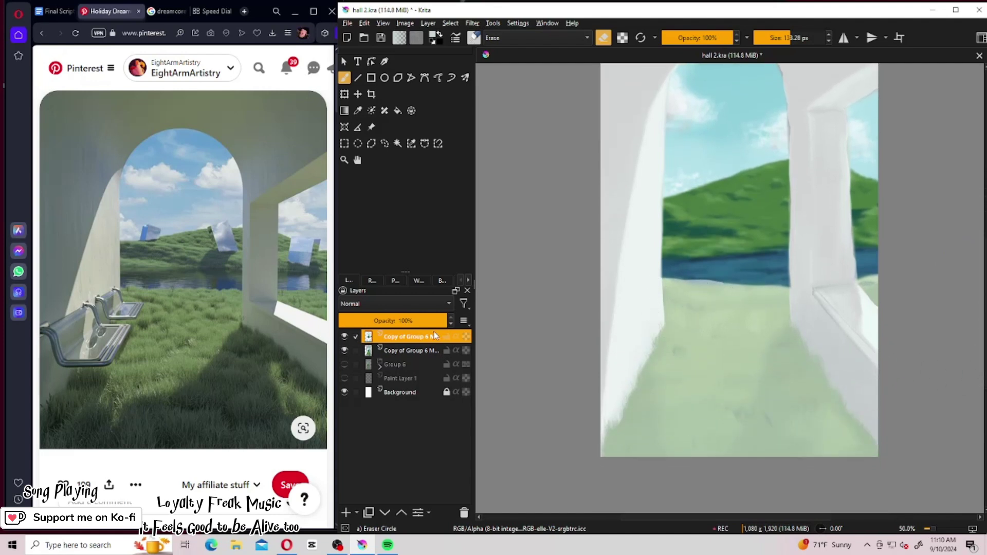
# Merge the erased top copy down into the lower copy at 100% opacity, and duplicate the merged layer.
pyautogui.click(402, 351)
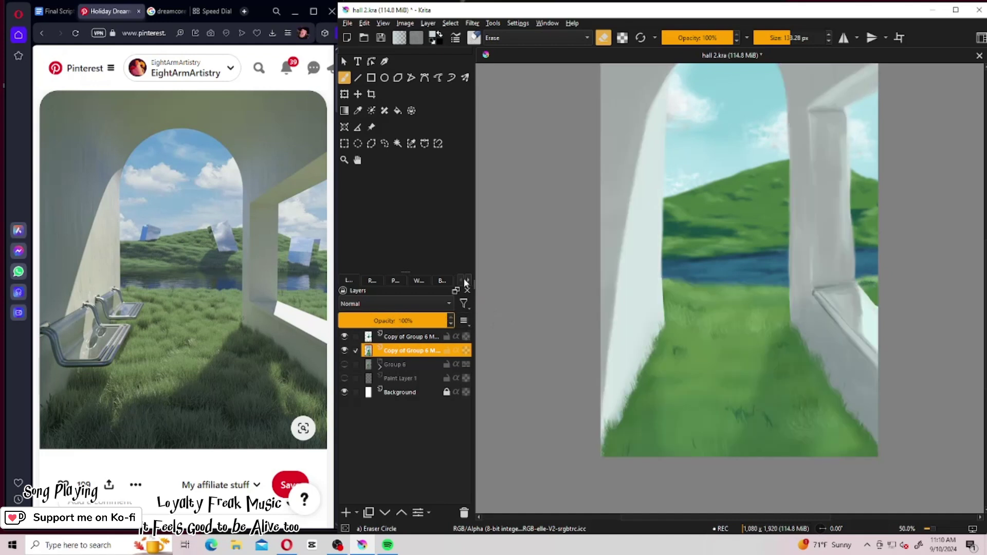
pyautogui.press('-')
pyautogui.press('-')
pyautogui.press('-')
pyautogui.press('+')
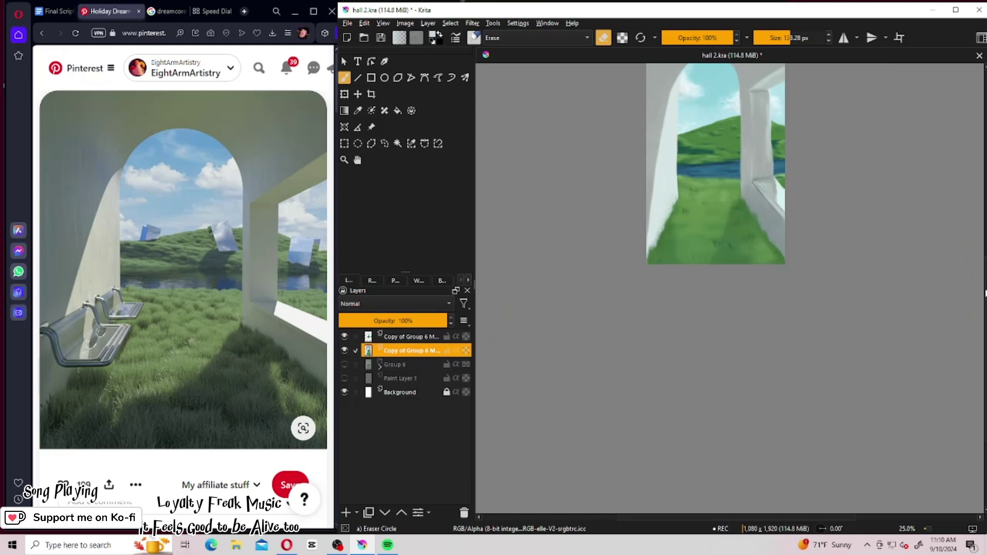
pyautogui.scroll(3, 978, 230)
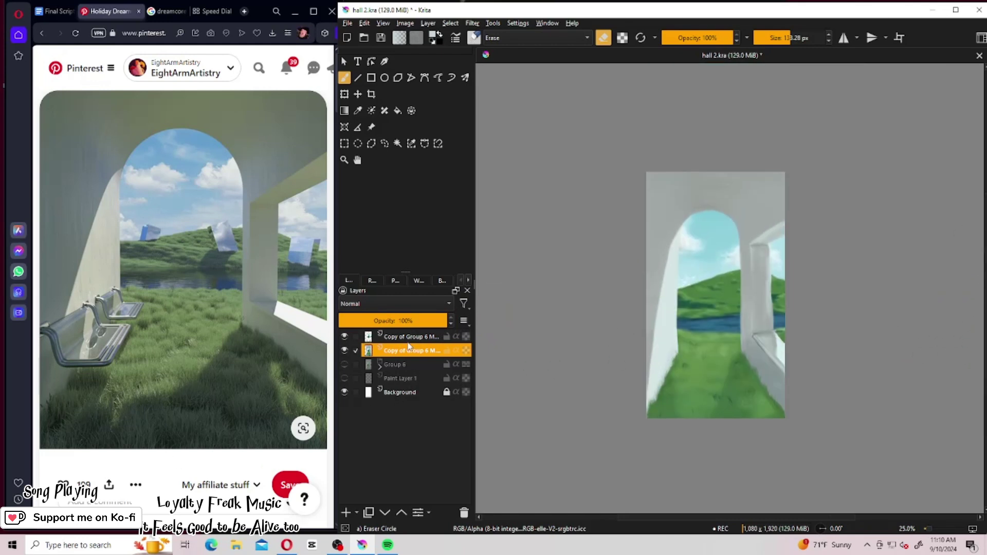
pyautogui.click(395, 337)
pyautogui.hotkey('ctrl', 'e')
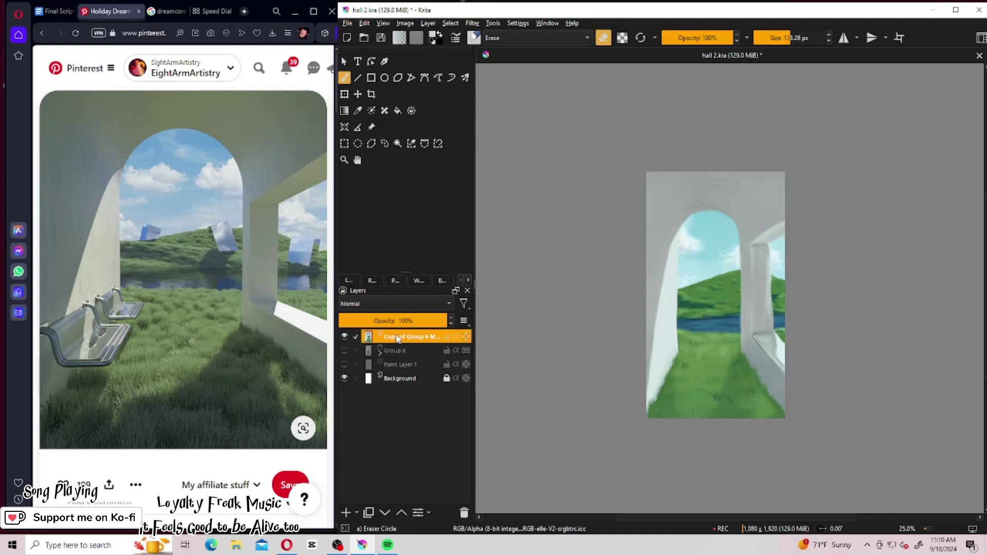
pyautogui.rightClick(397, 339)
pyautogui.click(442, 161)
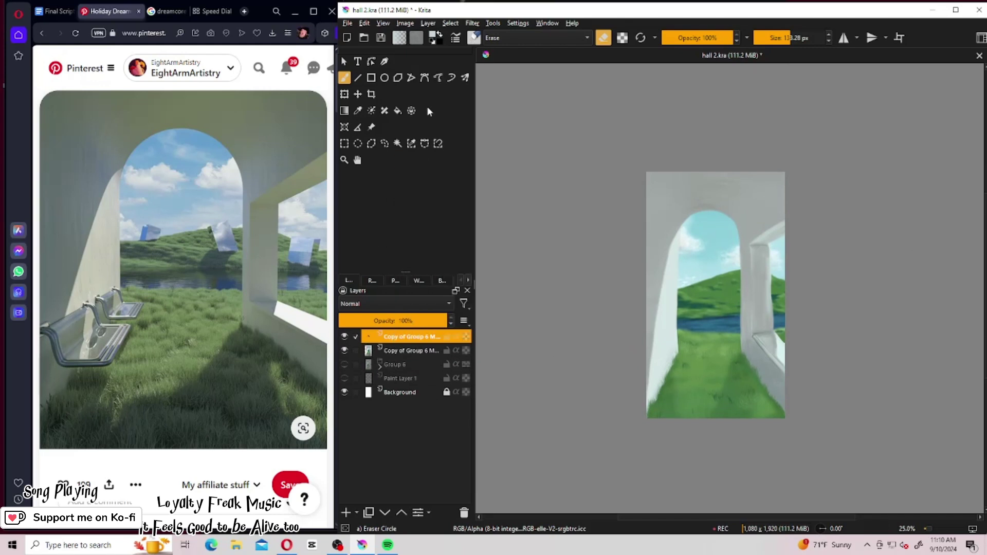
# Try Auto Contrast on the duplicated layer with its blending mode set to Overlay.
pyautogui.click(471, 22)
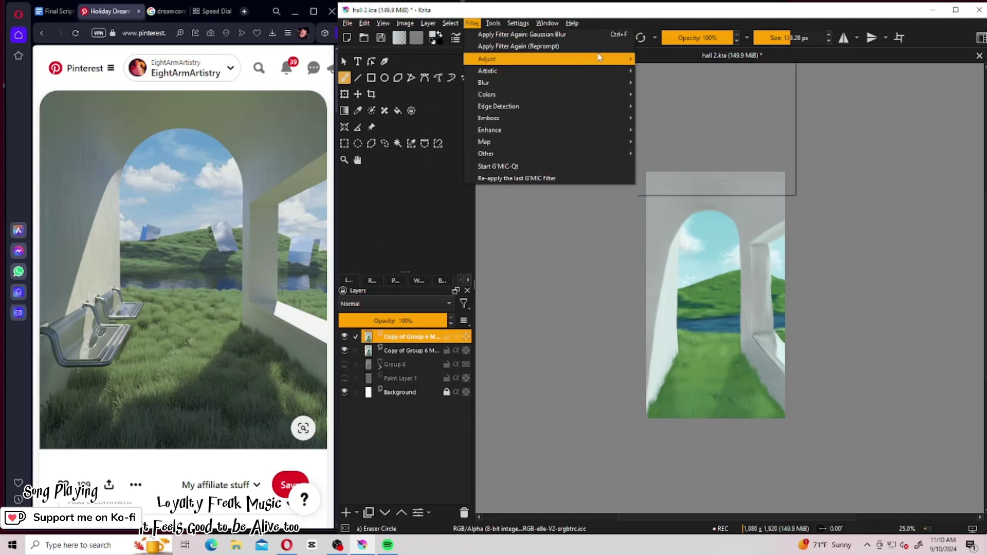
pyautogui.moveTo(566, 59)
pyautogui.click(668, 142)
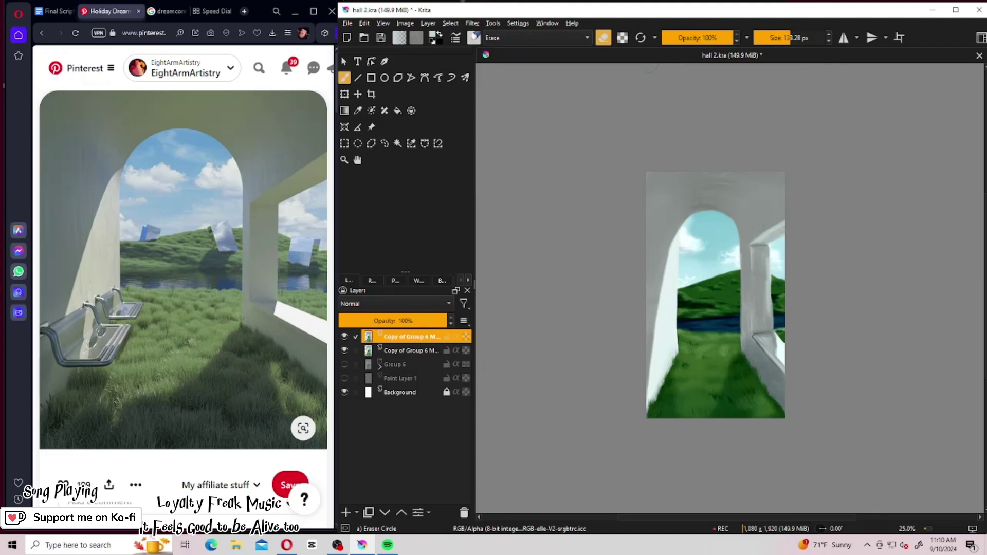
pyautogui.click(360, 303)
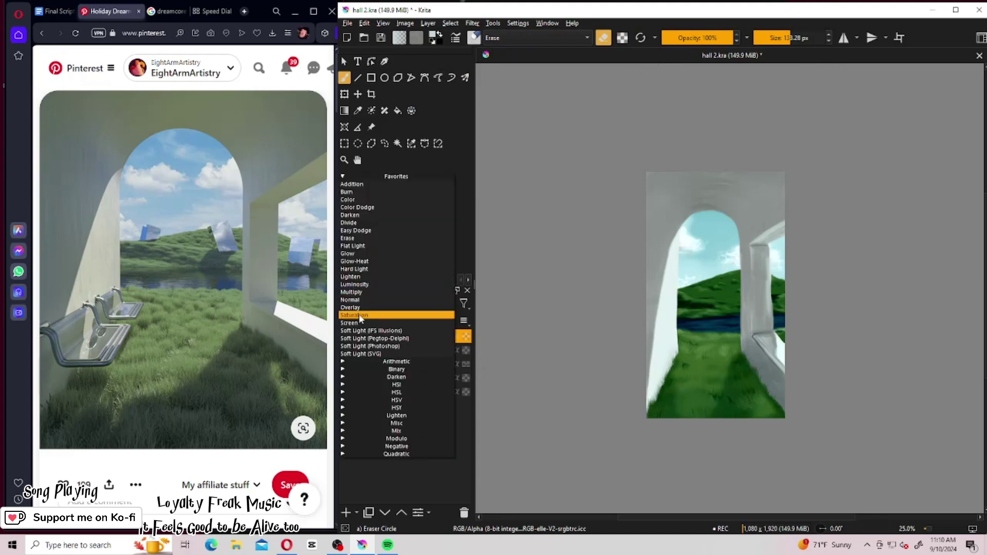
pyautogui.click(354, 307)
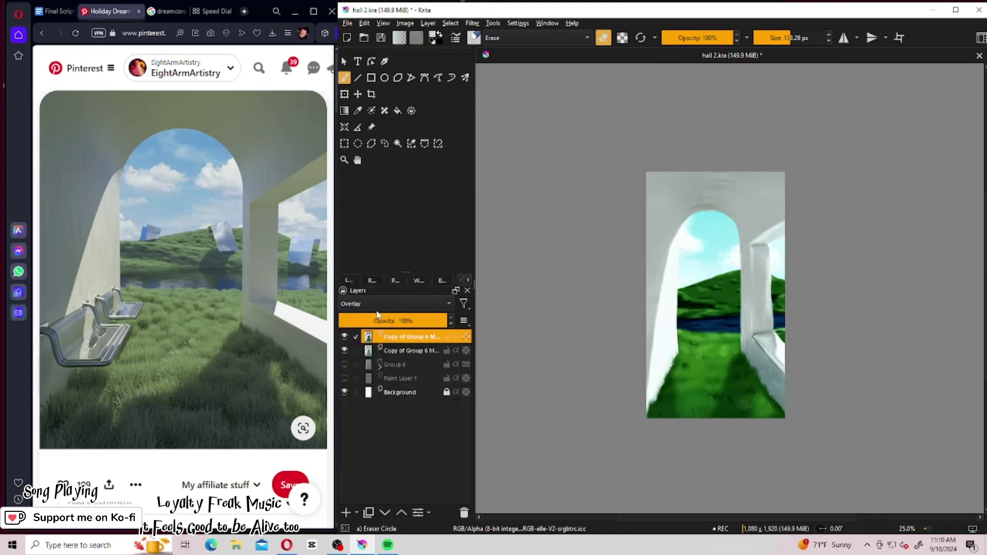
# Try the Soft Light (SVG) blending mode on the duplicate, return it to Normal and undo the Auto Contrast.
pyautogui.click(376, 306)
pyautogui.click(360, 340)
pyautogui.doubleClick(364, 349)
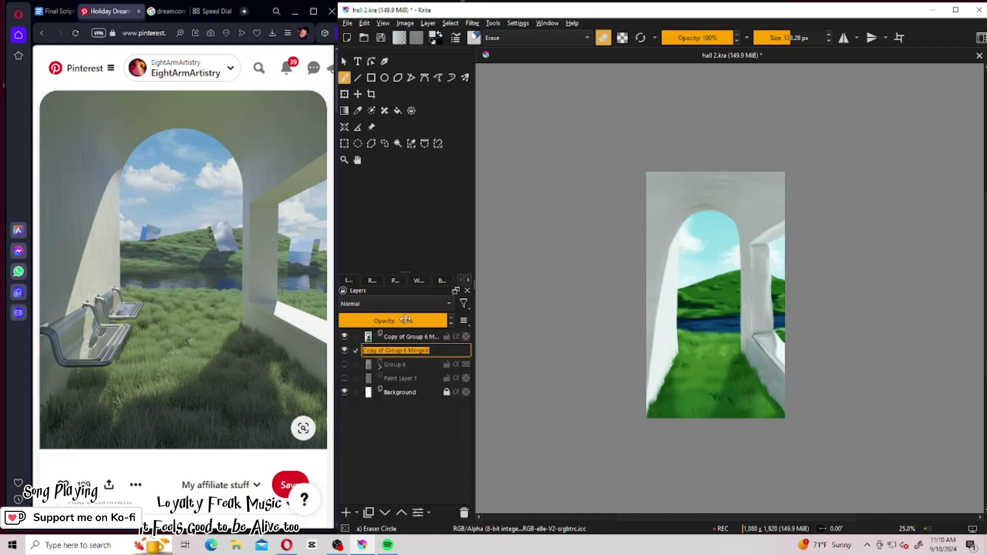
pyautogui.click(399, 337)
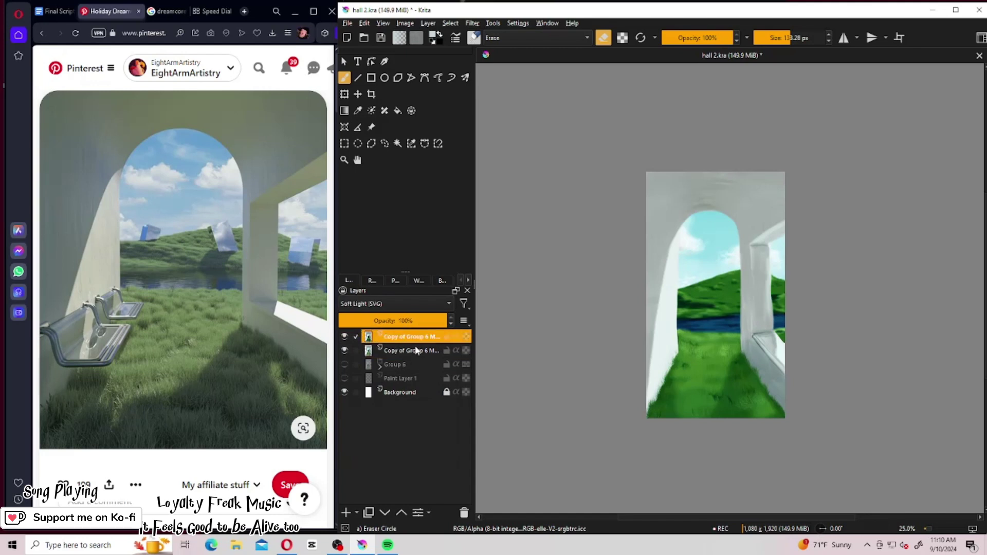
pyautogui.hotkey('alt', 'shift', 'n')
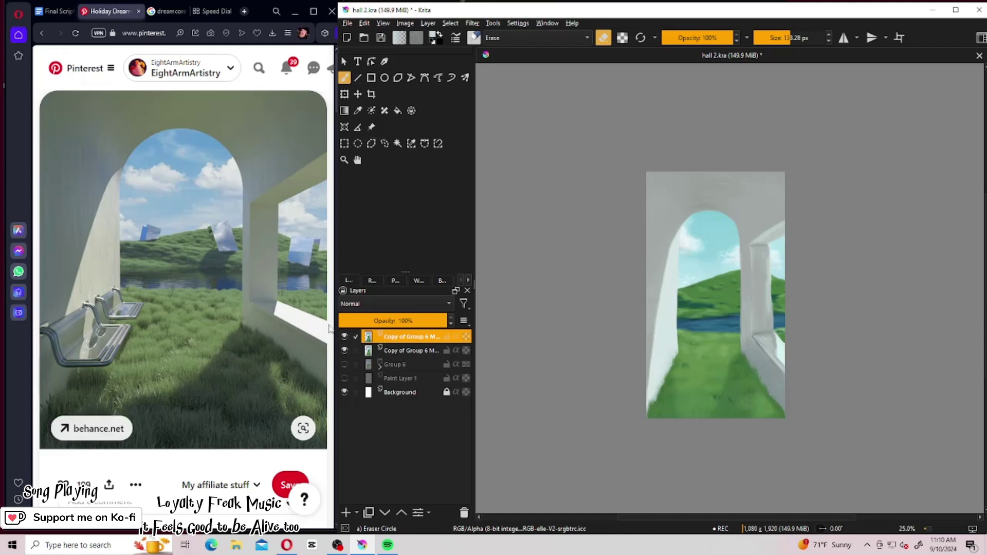
pyautogui.click(344, 337)
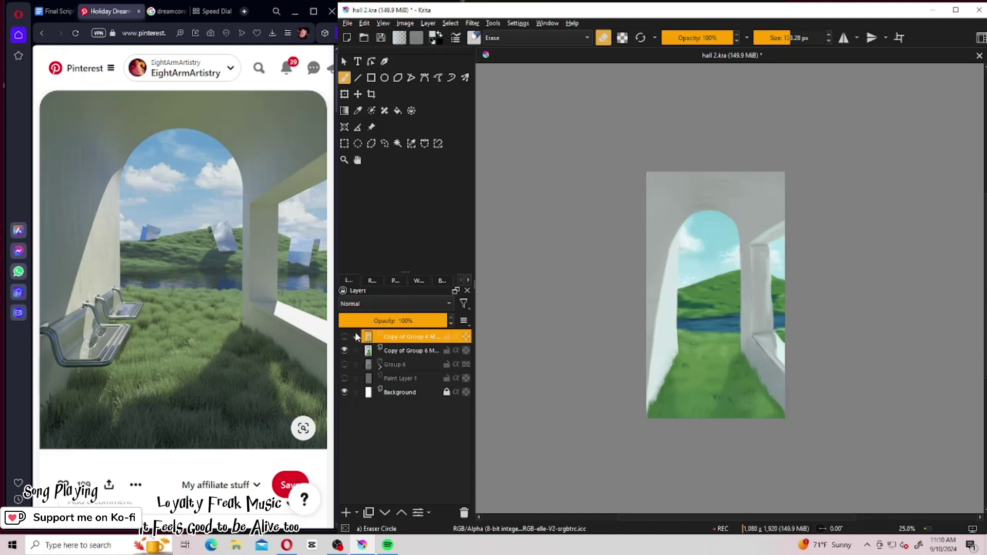
pyautogui.click(344, 337)
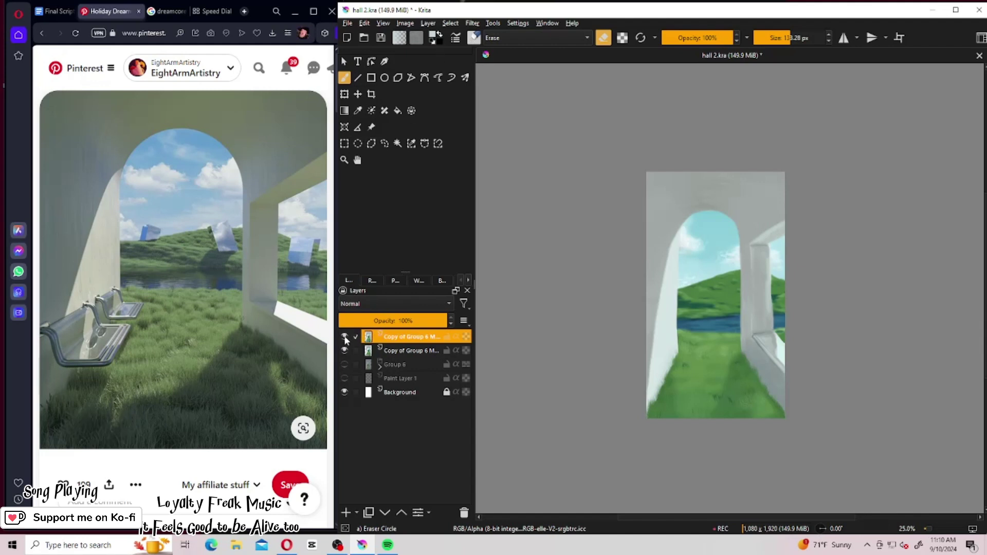
pyautogui.click(472, 23)
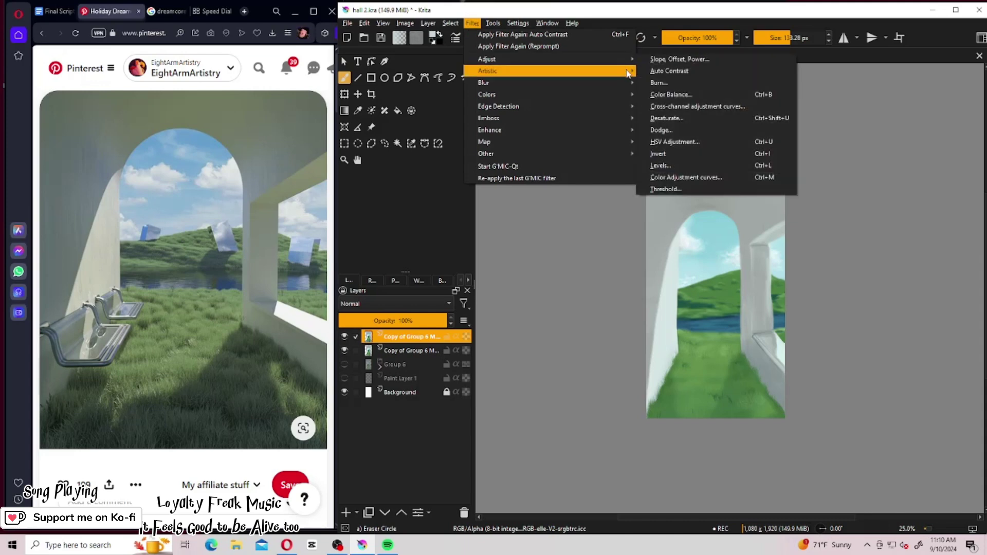
pyautogui.moveTo(607, 59)
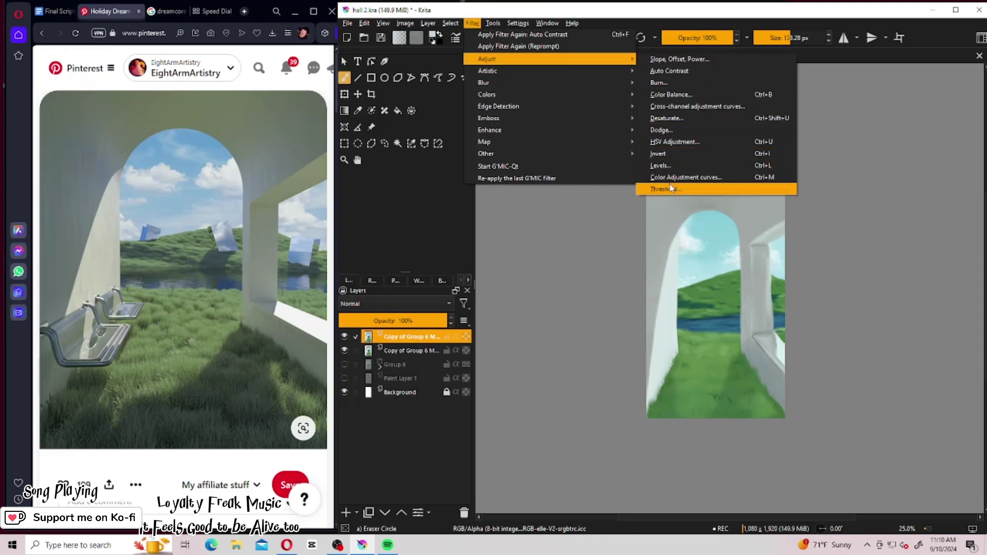
pyautogui.click(666, 170)
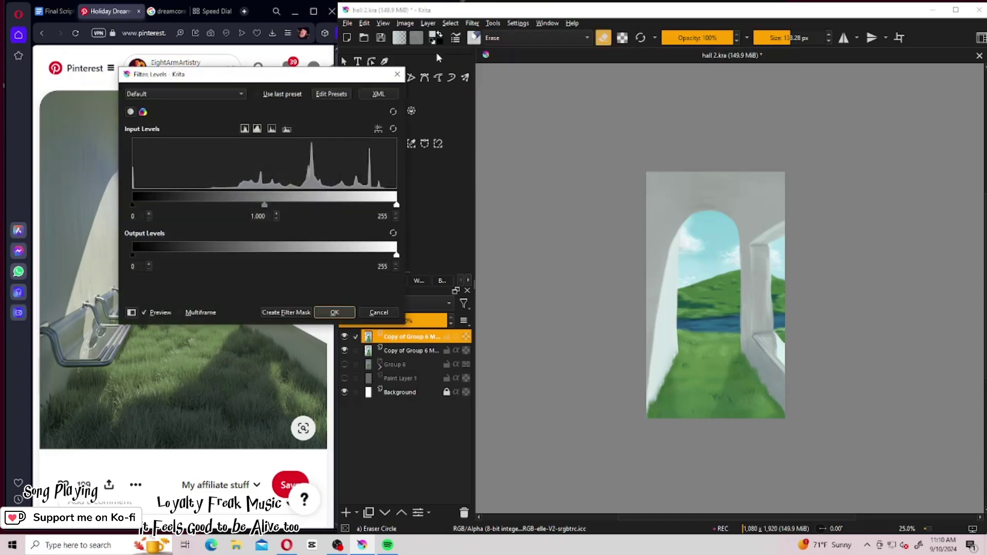
pyautogui.press('Escape')
# Apply a color adjustment curve to the duplicate, pulling the shadows to output 49 at input 64 and raising the highlights.
pyautogui.click(472, 23)
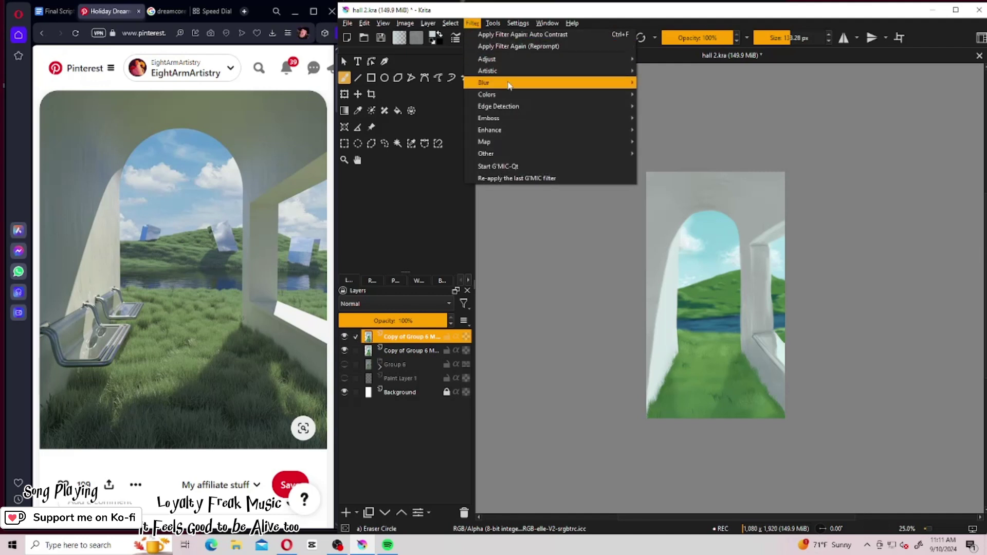
pyautogui.moveTo(622, 62)
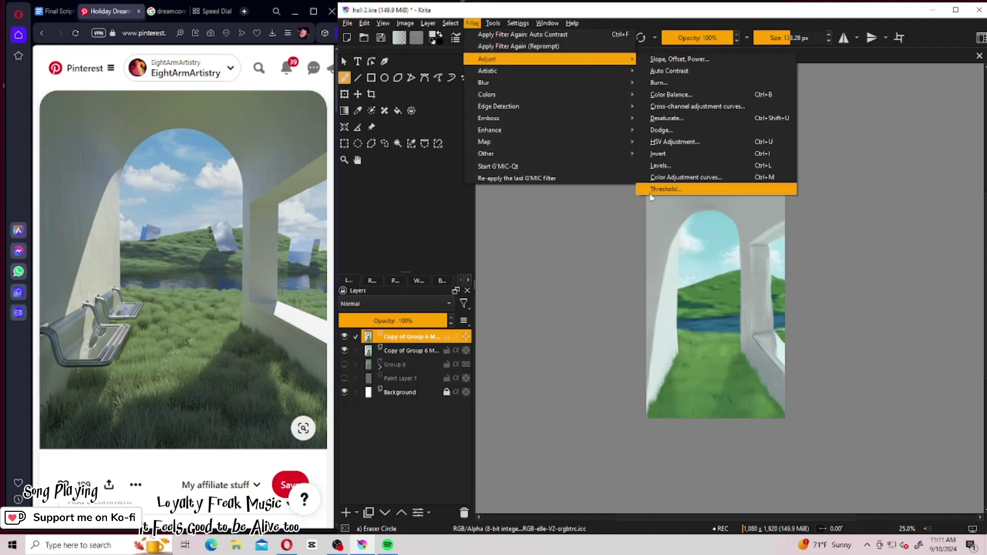
pyautogui.click(679, 177)
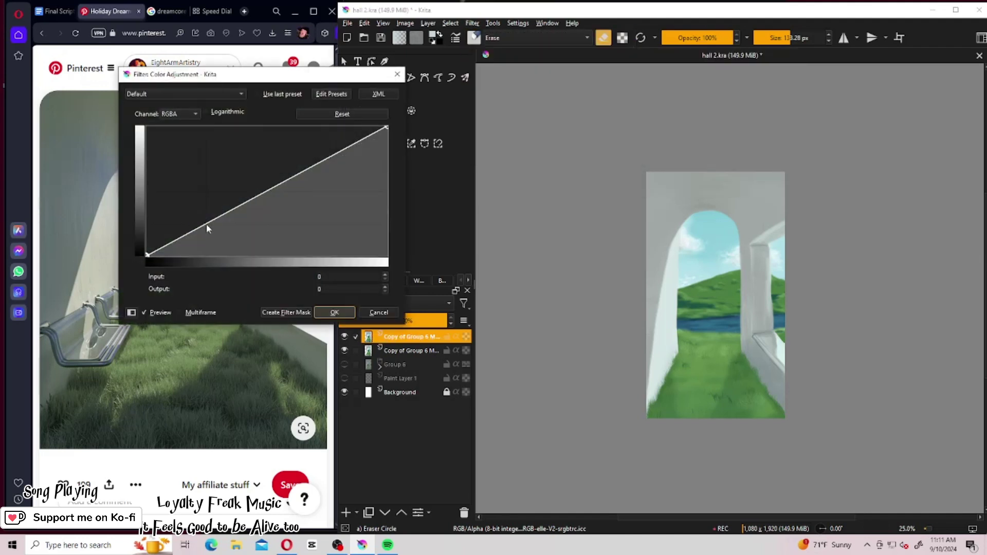
pyautogui.moveTo(205, 223); pyautogui.dragTo(206, 230)
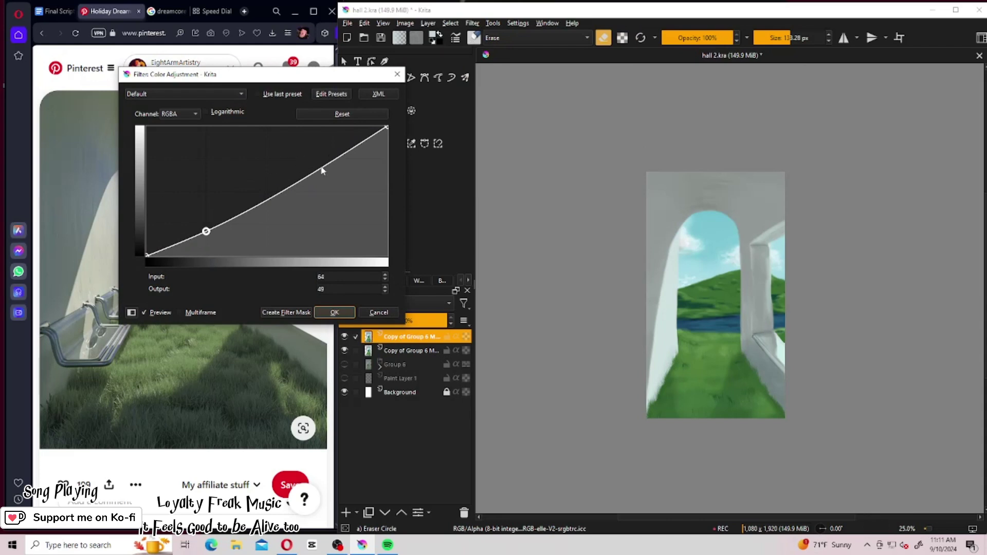
pyautogui.moveTo(335, 159); pyautogui.dragTo(327, 156)
pyautogui.click(337, 313)
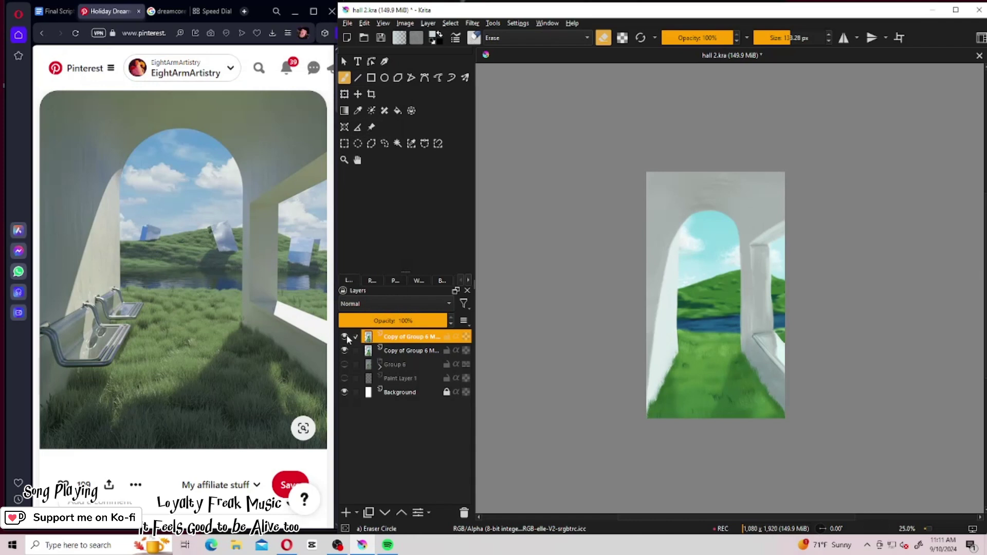
# Compare the curve-adjusted layer with the original, hide the original merged copy beneath it, and duplicate the adjusted layer.
pyautogui.click(345, 337)
pyautogui.click(344, 337)
pyautogui.click(345, 351)
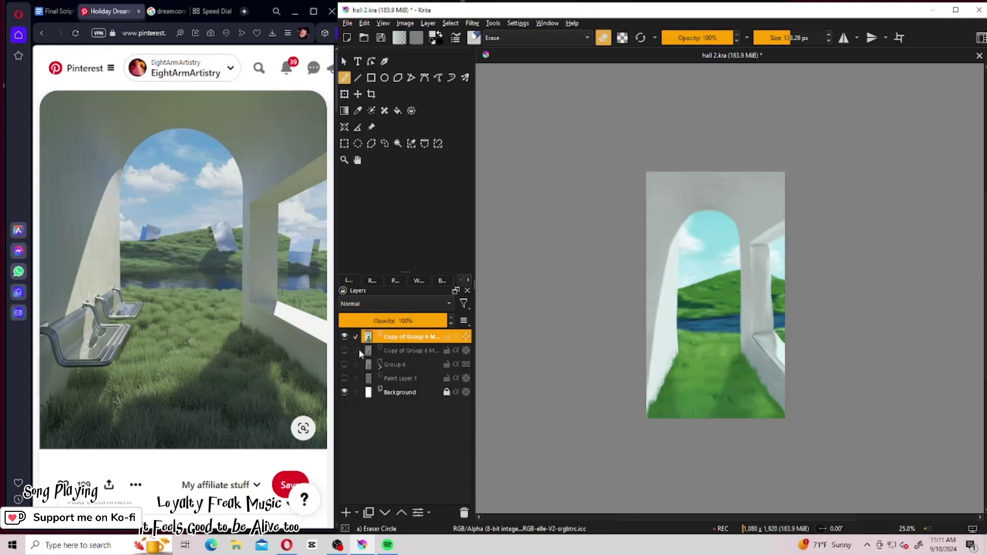
pyautogui.rightClick(385, 337)
pyautogui.click(407, 187)
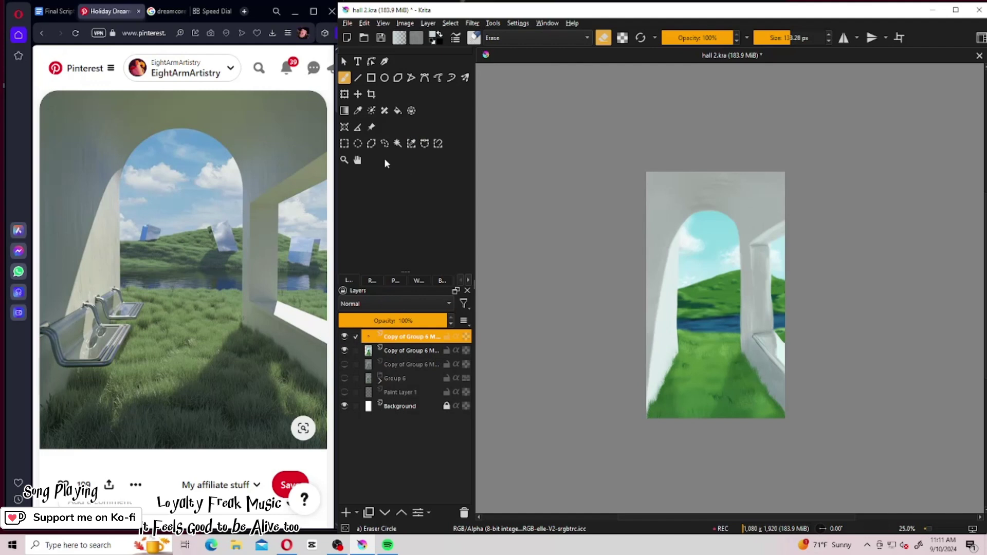
pyautogui.click(471, 23)
pyautogui.click(472, 23)
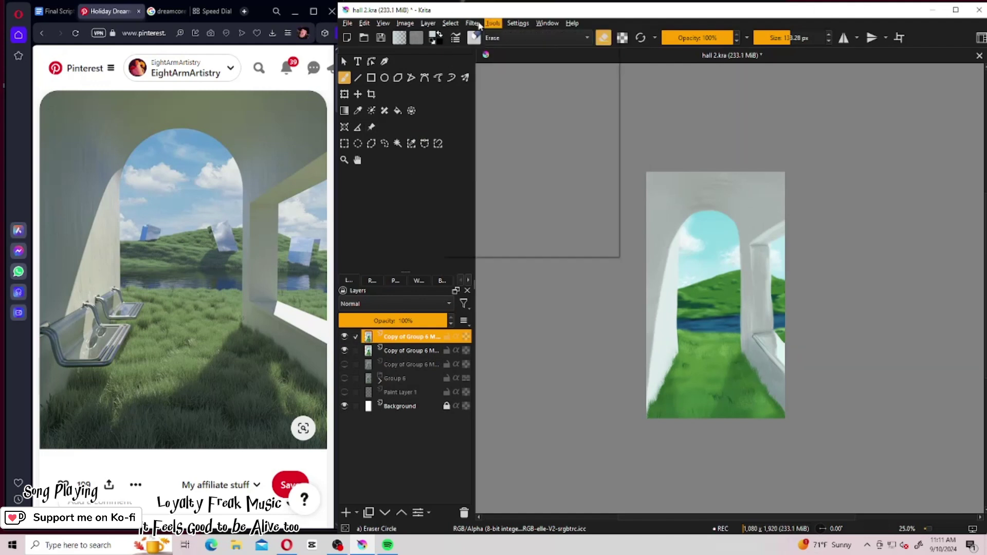
pyautogui.click(472, 23)
pyautogui.moveTo(506, 61)
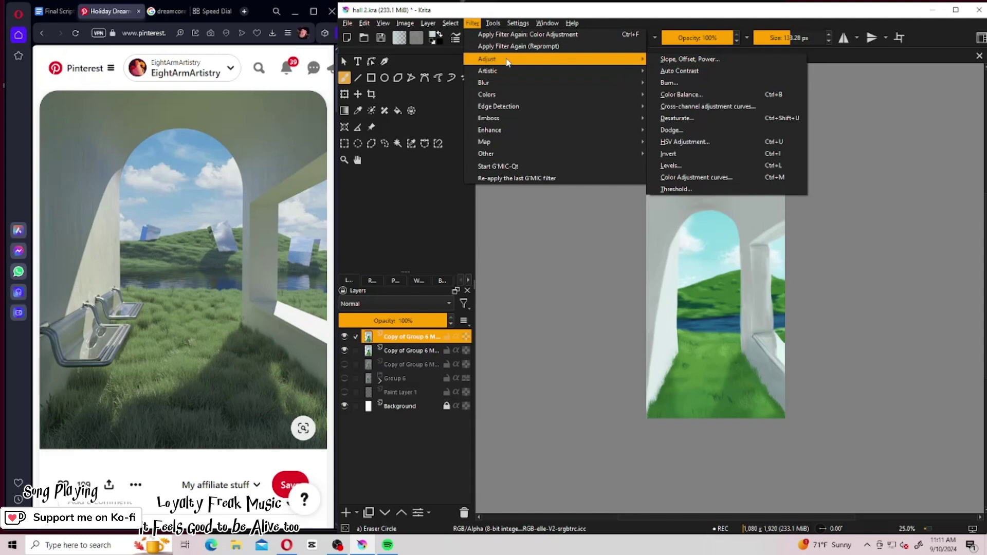
pyautogui.moveTo(487, 159)
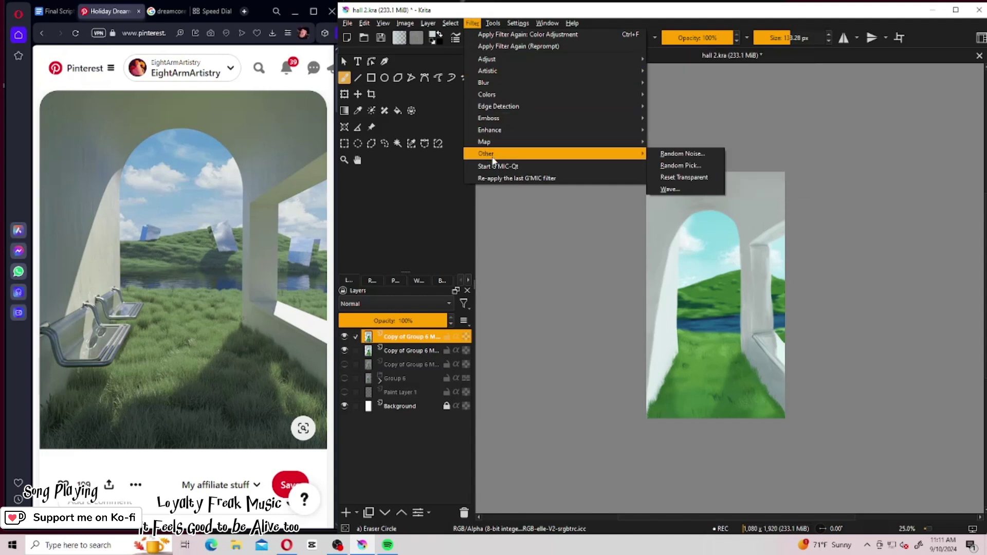
pyautogui.click(390, 208)
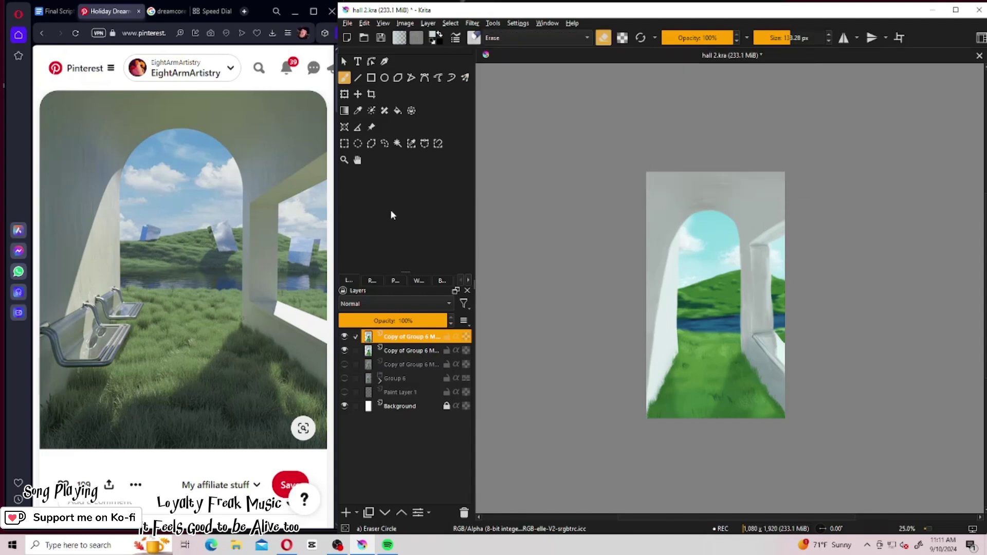
pyautogui.click(472, 24)
pyautogui.moveTo(518, 89)
pyautogui.click(679, 94)
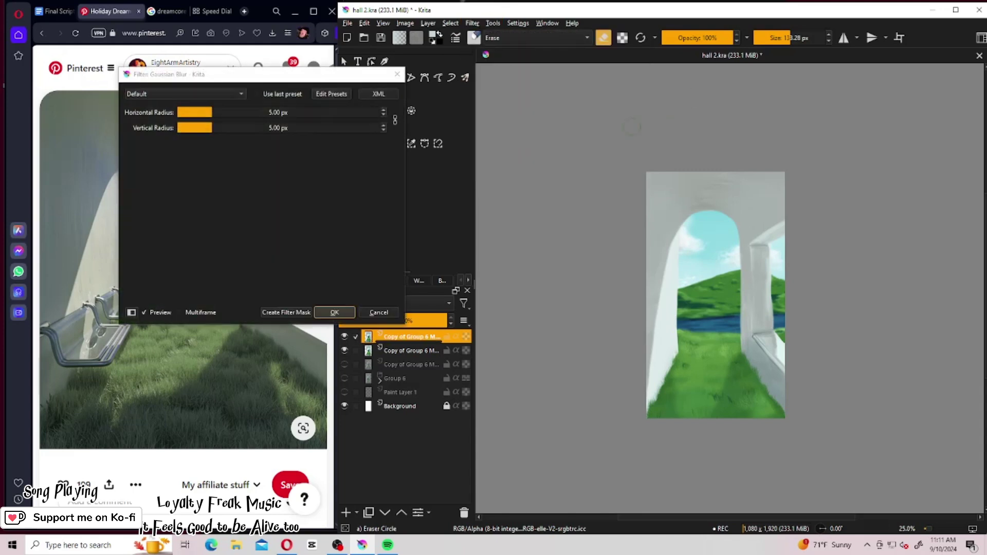
pyautogui.press('Escape')
pyautogui.click(472, 24)
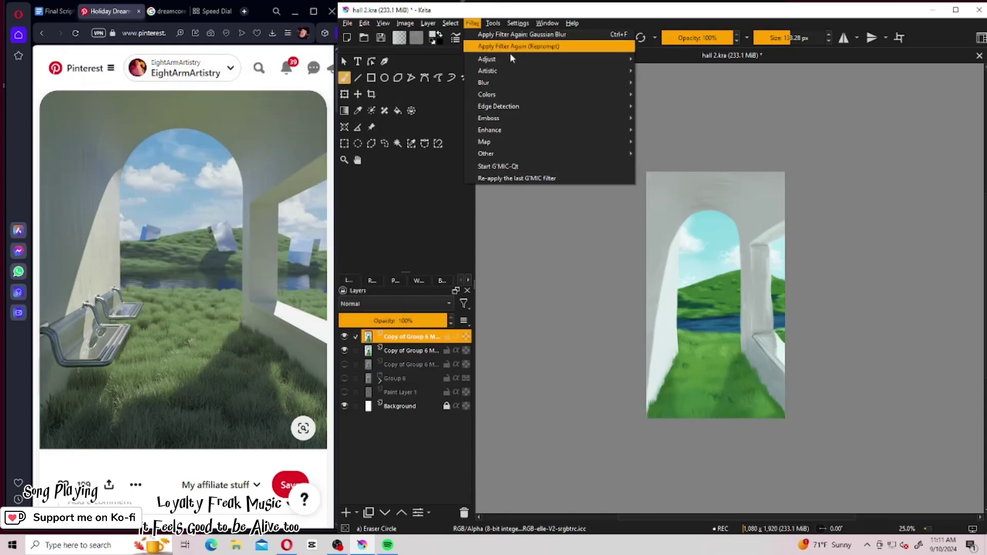
pyautogui.click(543, 43)
pyautogui.press('Escape')
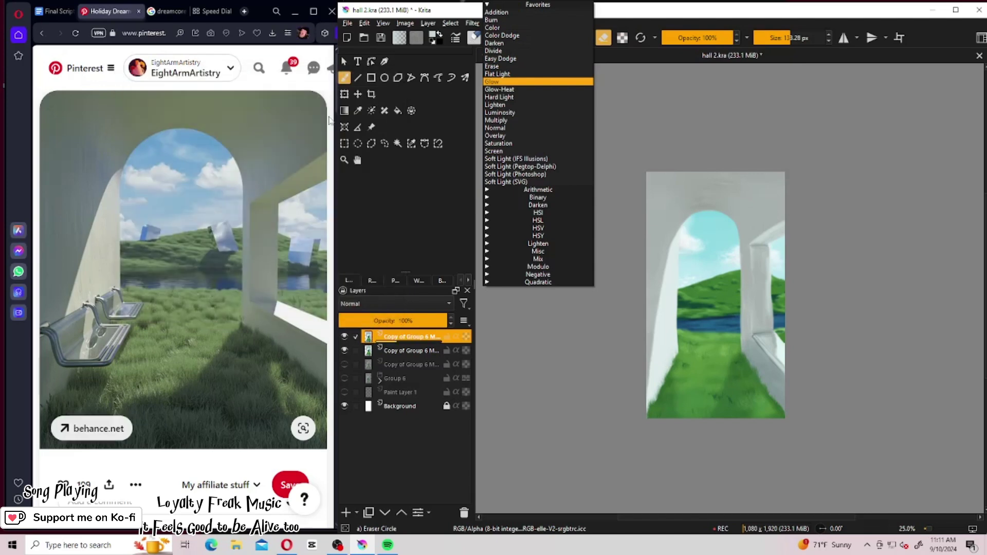
pyautogui.click(440, 64)
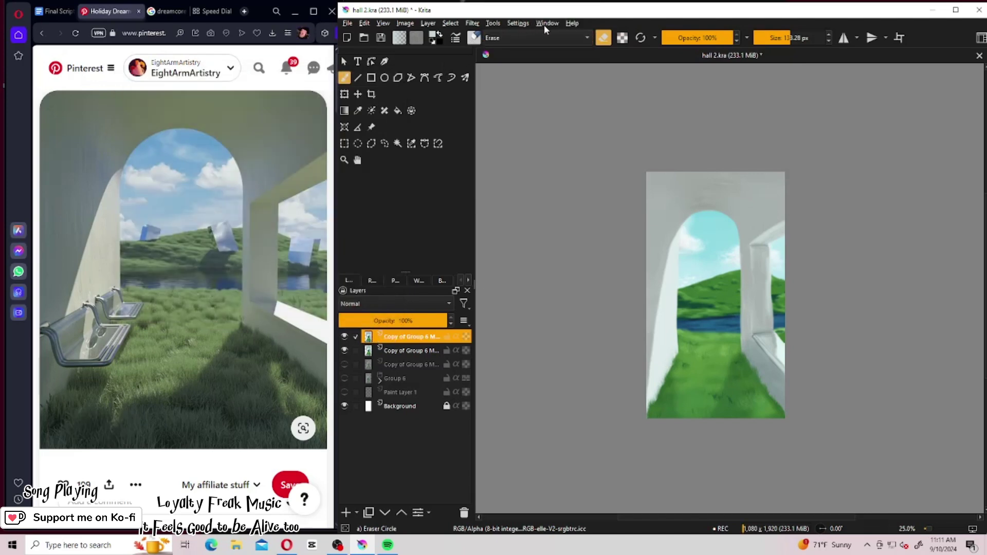
pyautogui.click(471, 23)
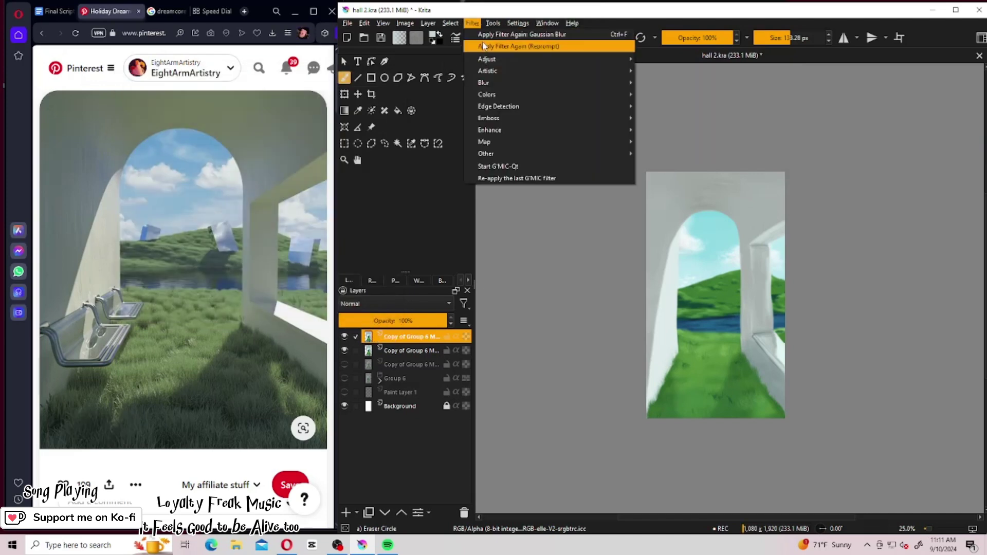
pyautogui.click(496, 38)
pyautogui.press('Escape')
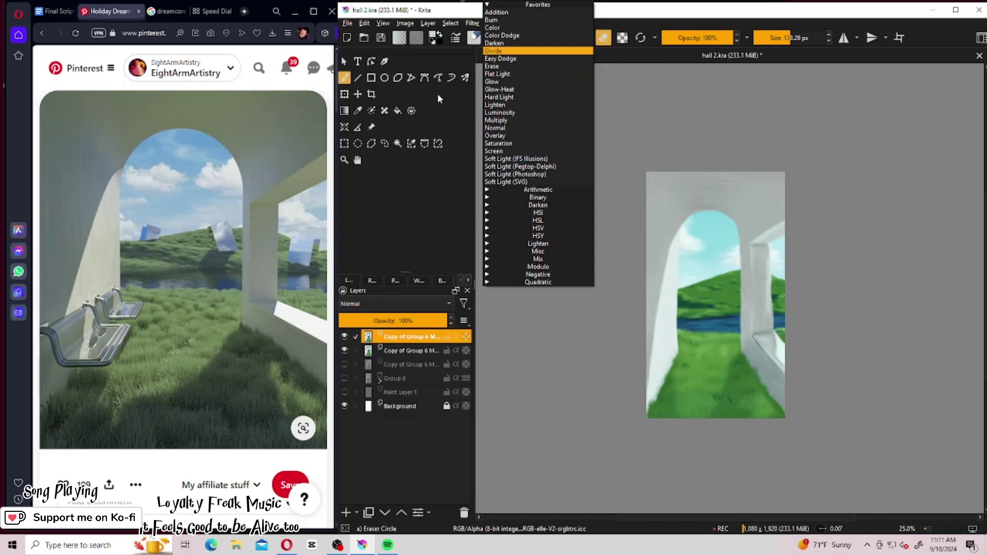
pyautogui.press('Escape')
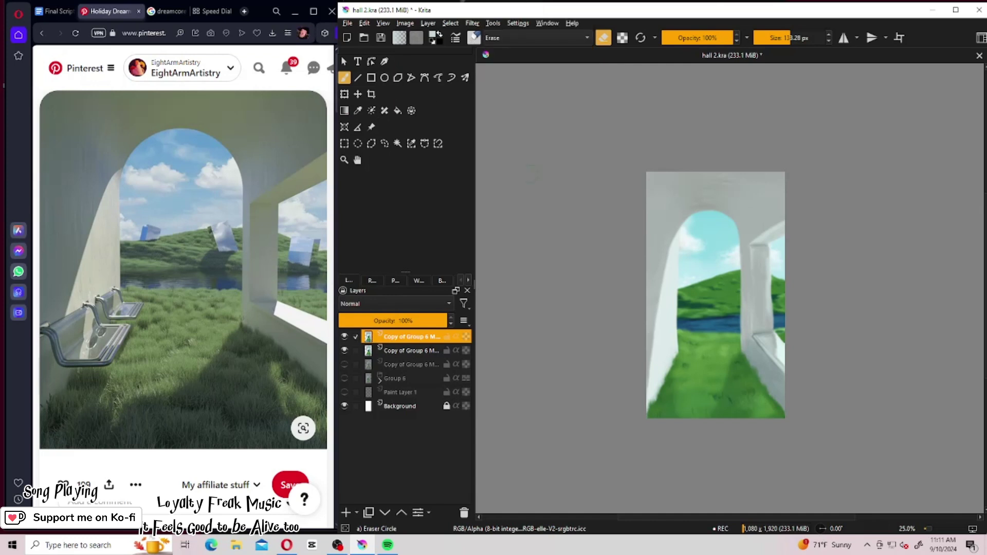
# Apply a Gaussian blur with a 58.56 px horizontal and vertical radius to the new duplicate of the curve-adjusted layer.
pyautogui.click(472, 23)
pyautogui.moveTo(493, 82)
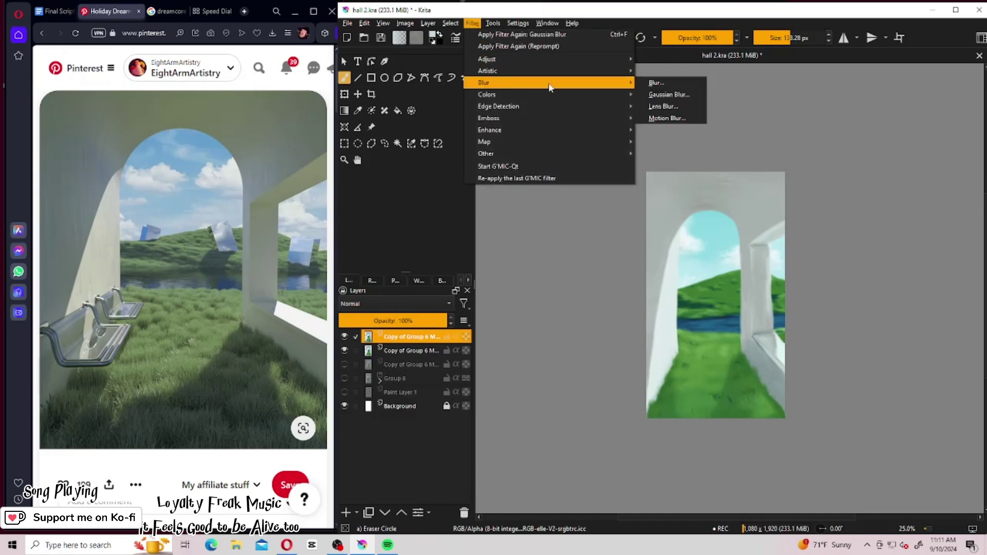
pyautogui.click(662, 94)
pyautogui.click(254, 127)
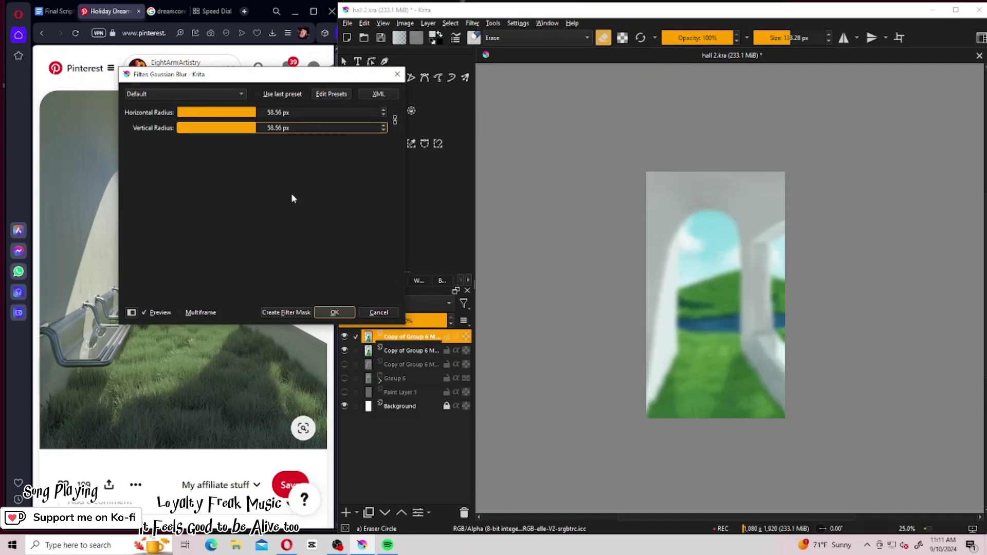
pyautogui.click(334, 312)
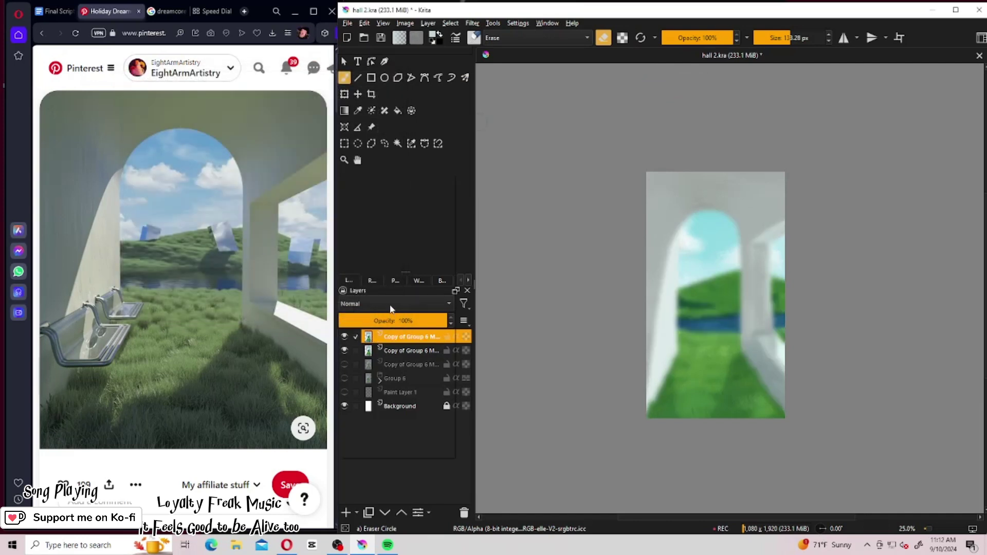
# Set the blurred layer's blending mode to Hard Light and lower its opacity to below 45%.
pyautogui.click(393, 304)
pyautogui.click(373, 270)
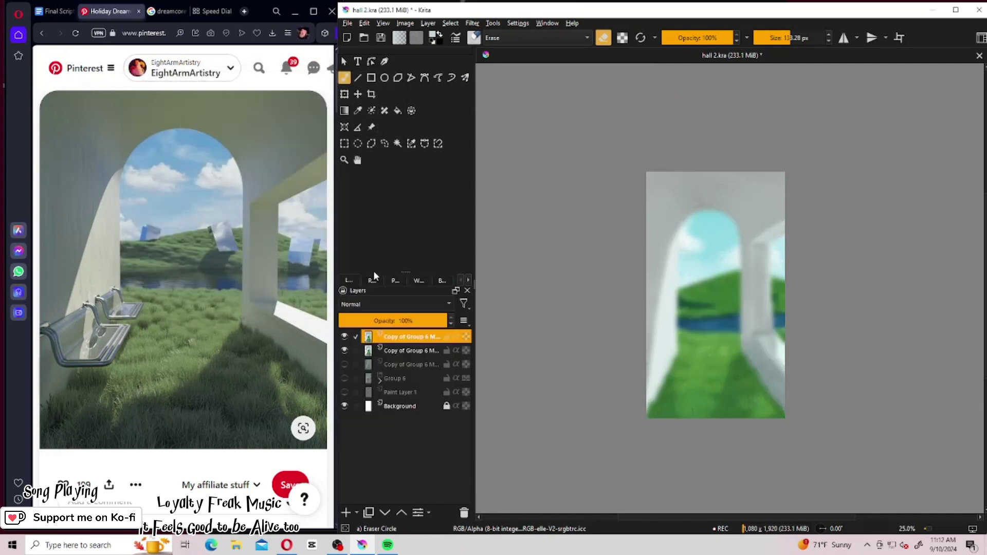
pyautogui.click(383, 319)
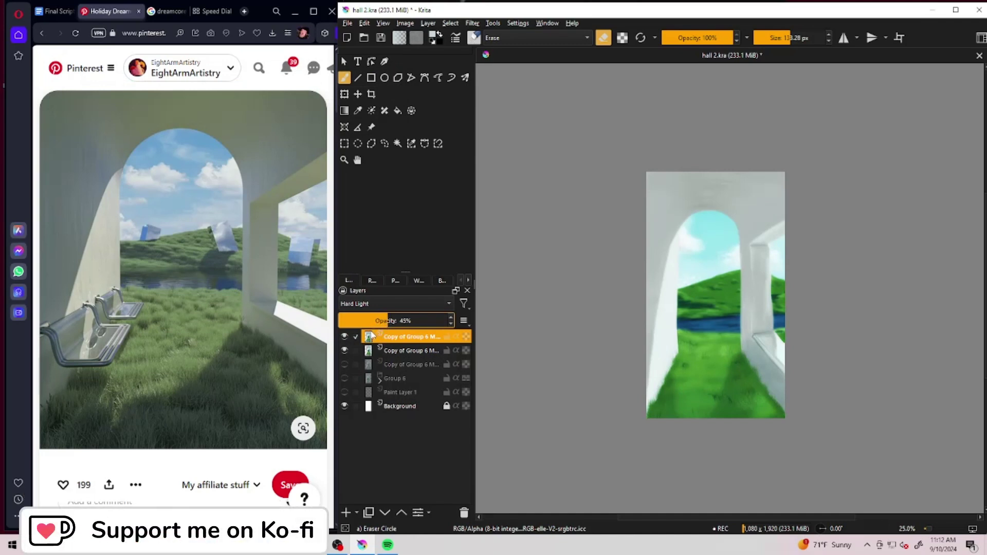
pyautogui.click(372, 322)
pyautogui.moveTo(372, 323); pyautogui.dragTo(370, 322)
pyautogui.click(347, 23)
pyautogui.click(381, 124)
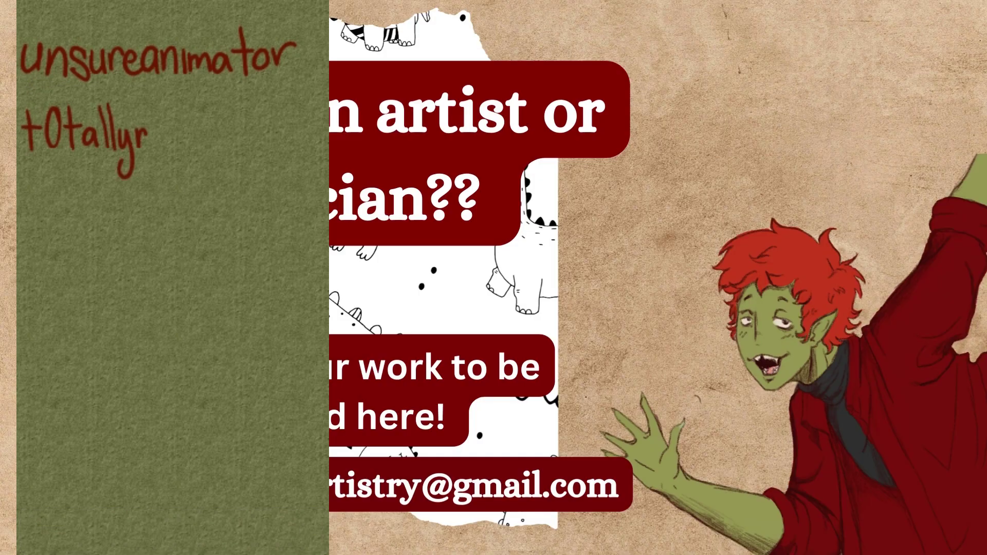